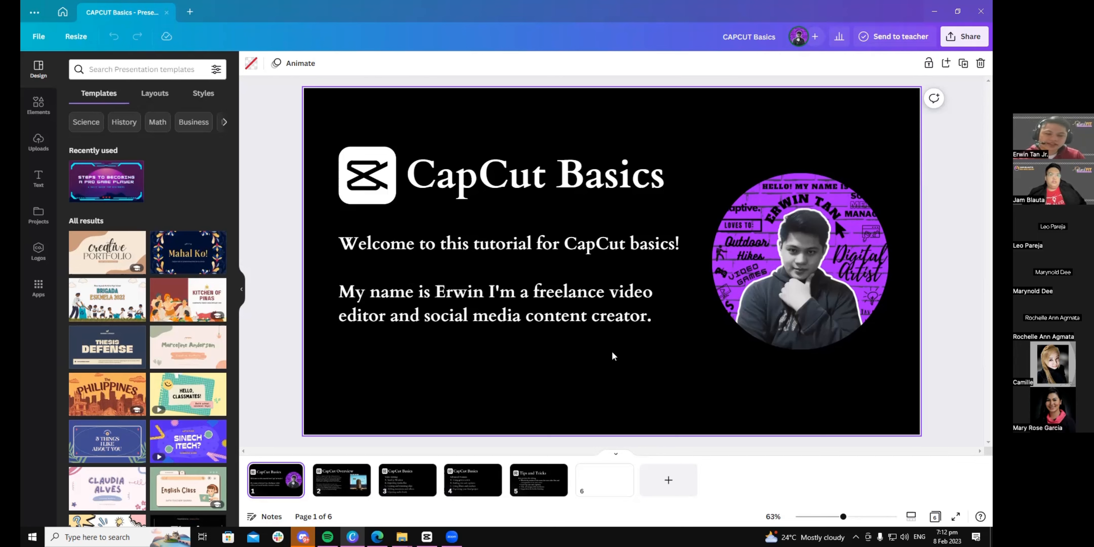
Step: Display the CapCut Overview slide of the presentation and switch to the CapCut project window
click(328, 489)
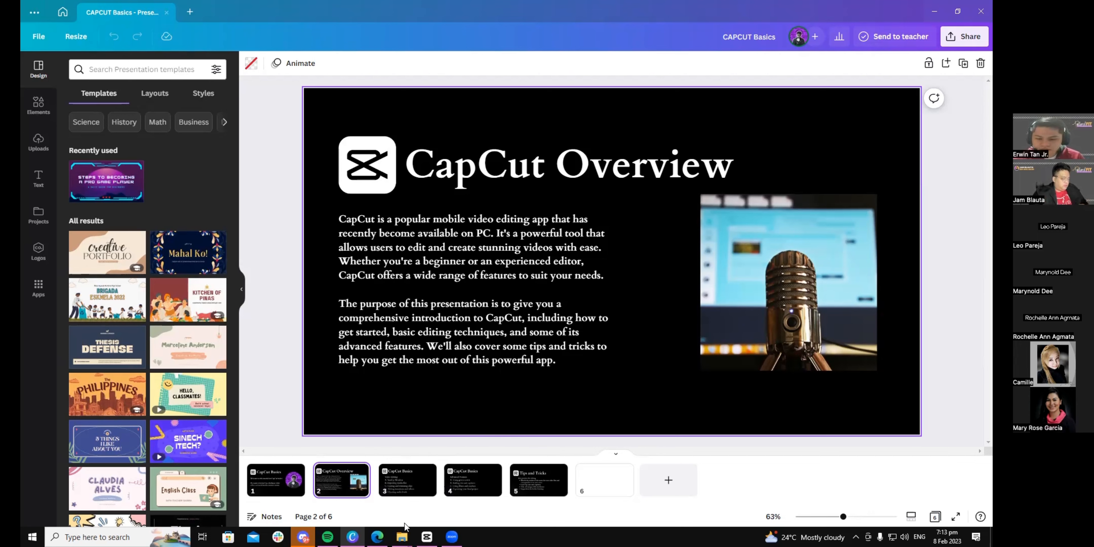
mouse_move(427, 536)
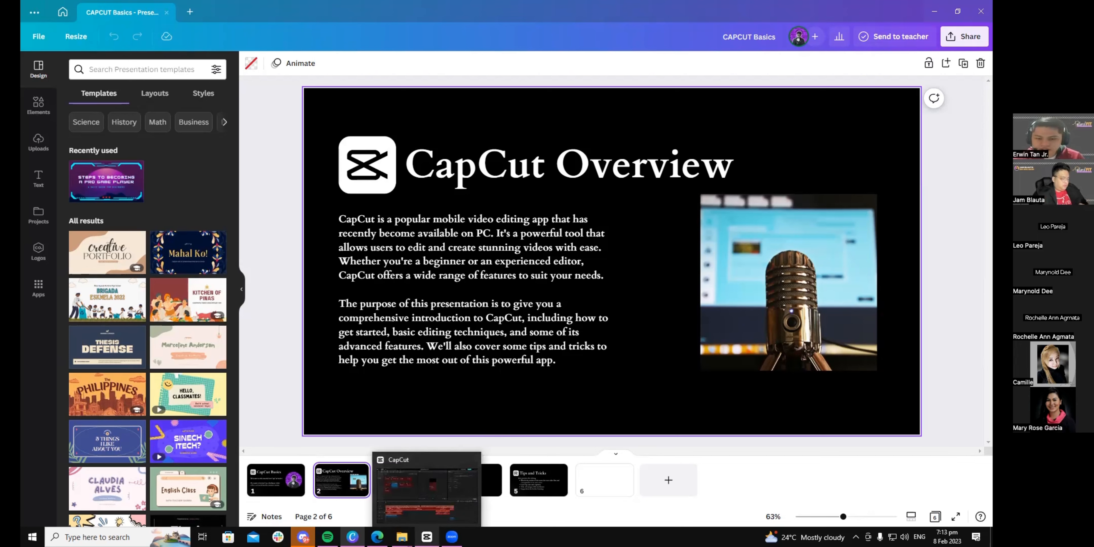
click(466, 477)
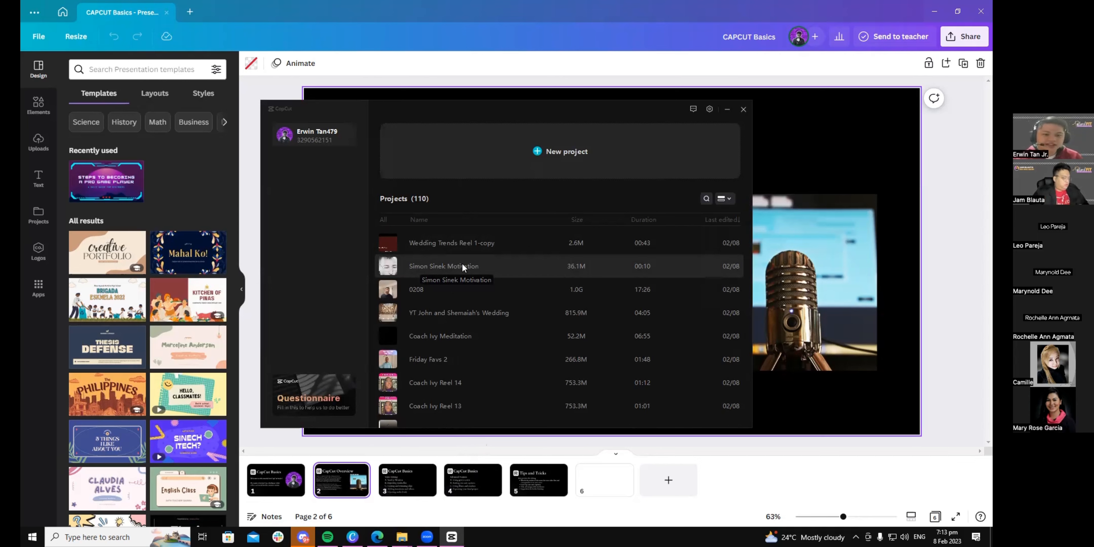
Step: Switch to the Tailored Fit folder in File Explorer and select the Simon Sinek Motivation video
mouse_move(402, 536)
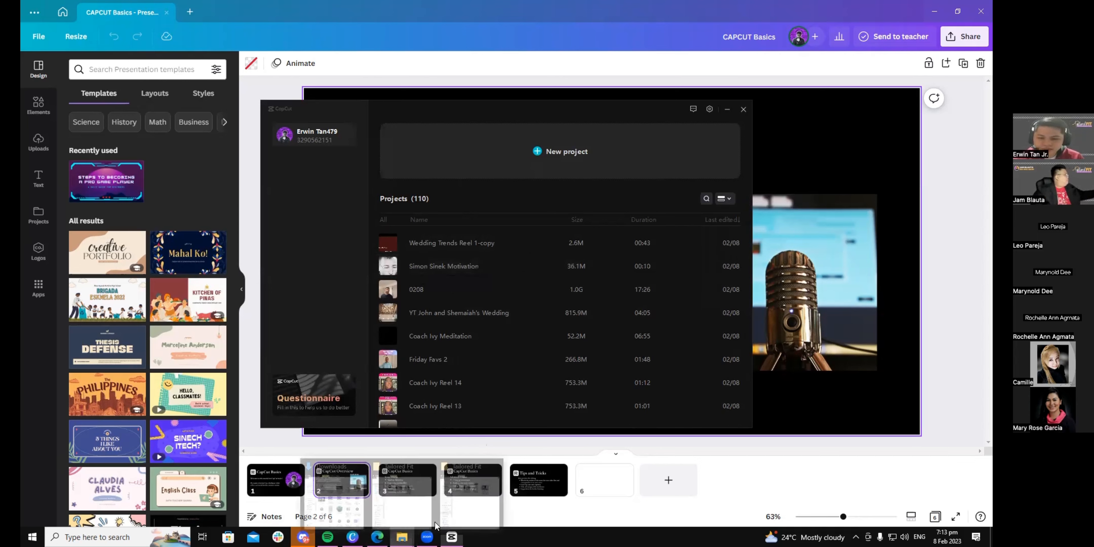
click(454, 497)
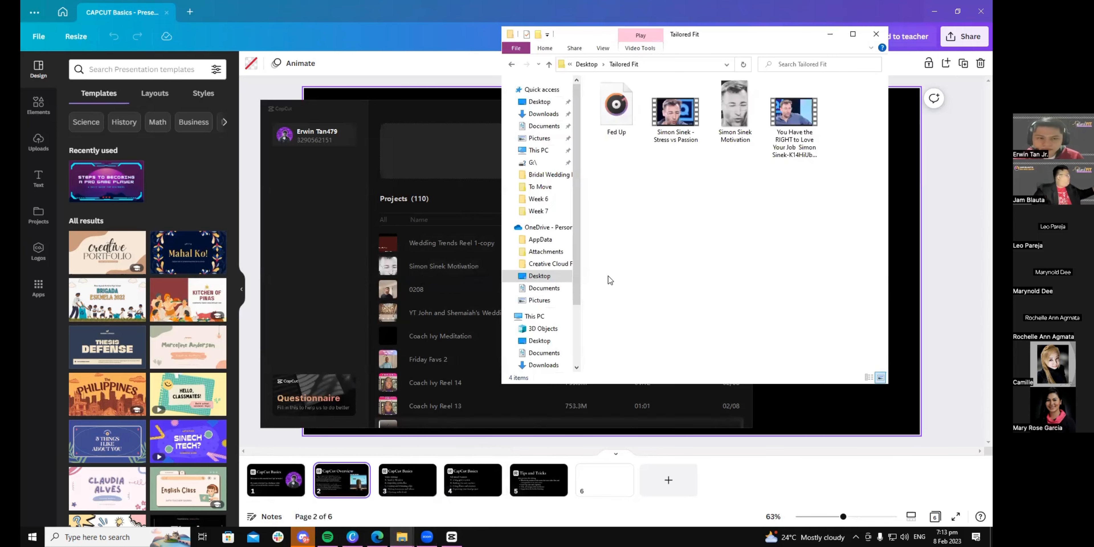
right_click(641, 248)
click(654, 274)
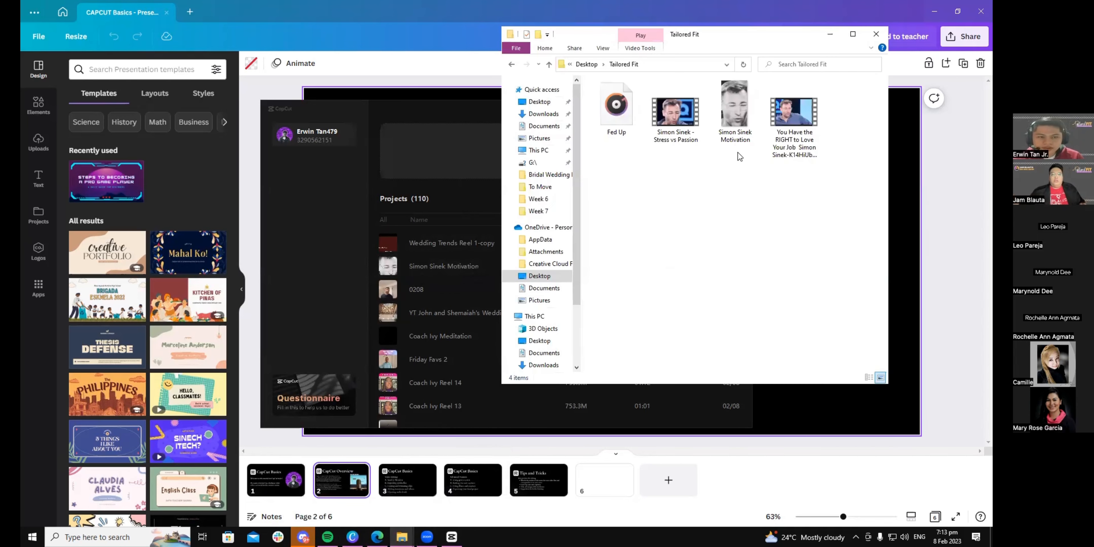
click(747, 128)
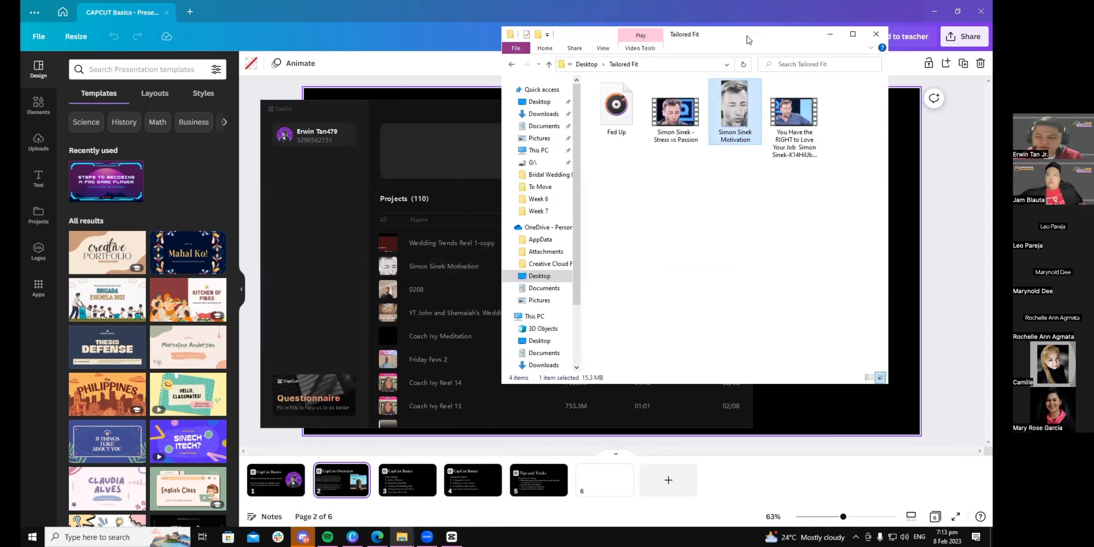
Step: Move the Tailored Fit folder window aside to uncover the New project area of CapCut
drag(747, 36, 266, 181)
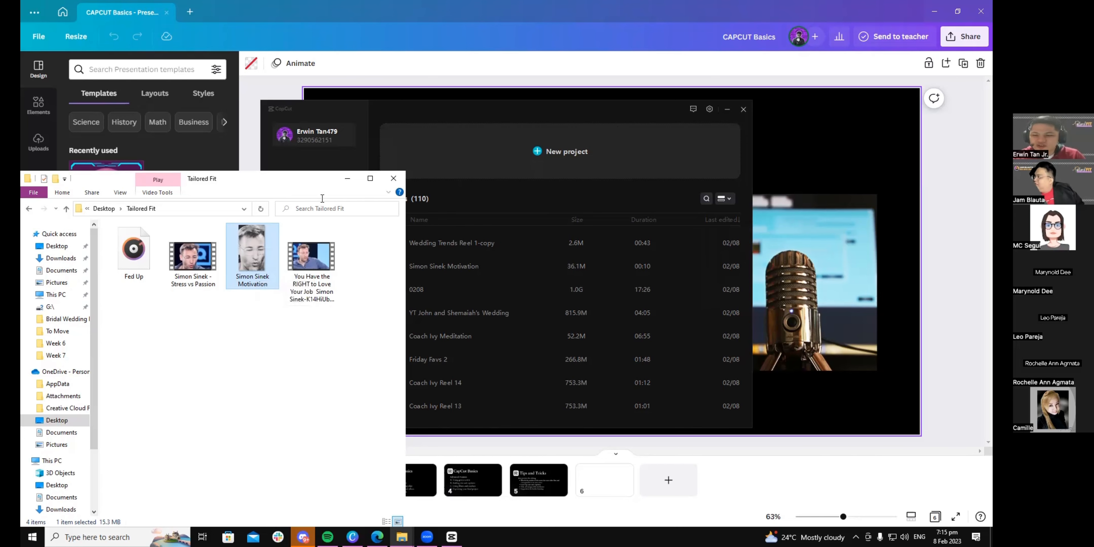
drag(281, 184, 318, 186)
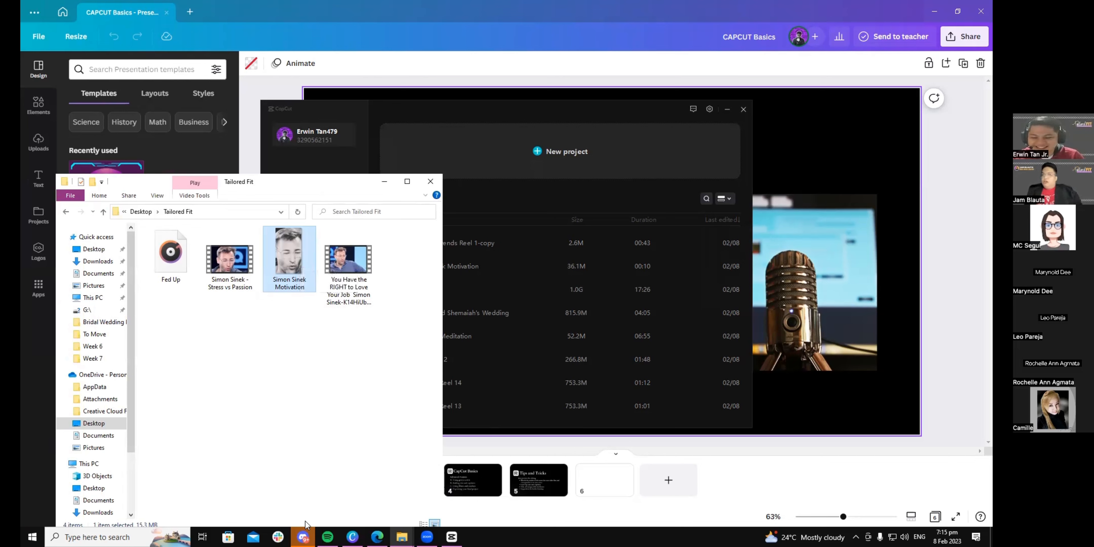
click(427, 537)
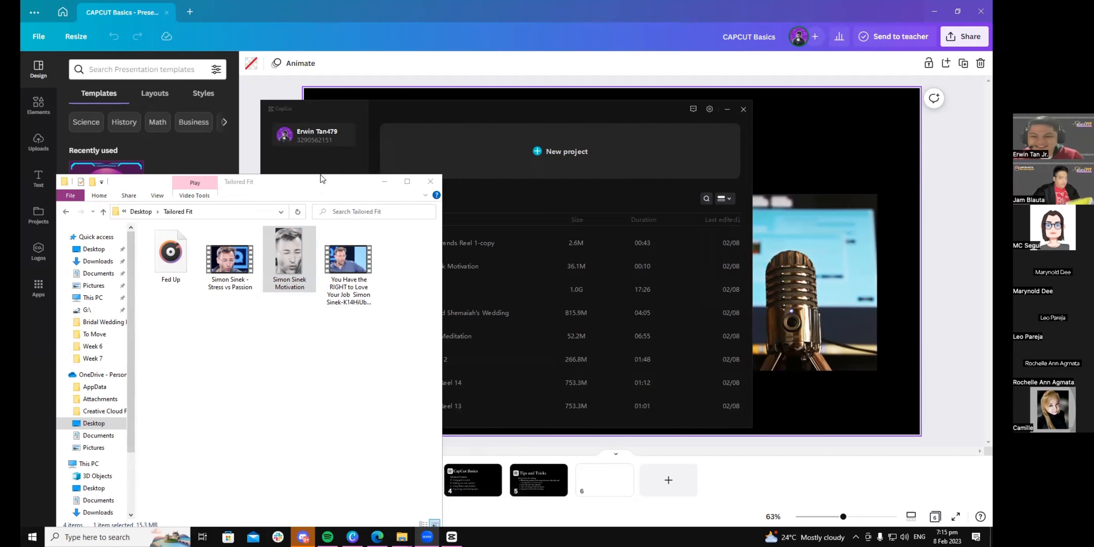
drag(321, 176, 289, 168)
Step: Play the Simon Sinek Motivation video in a maximized player through to its end and close the player
double_click(270, 262)
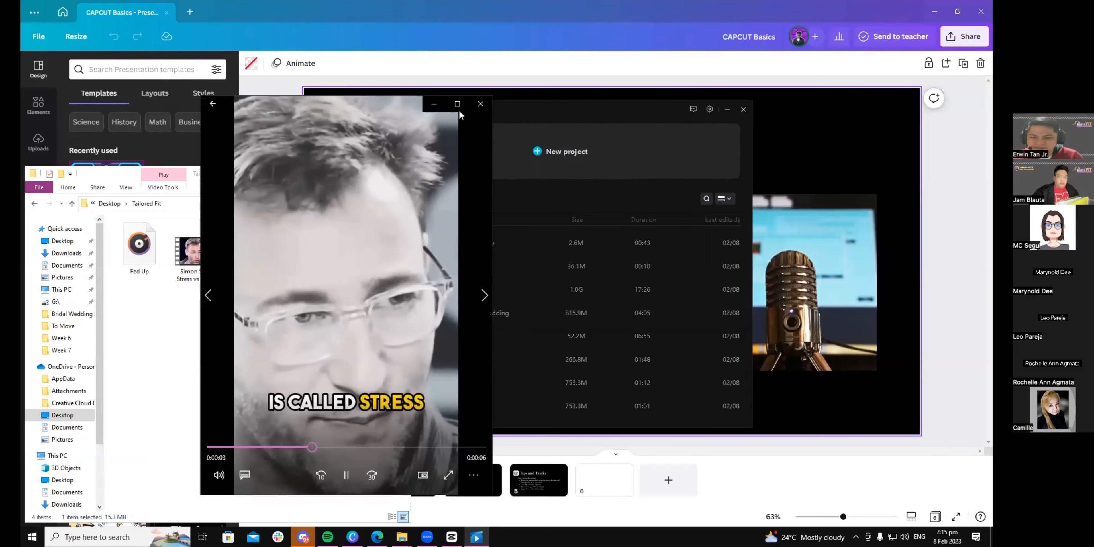
click(395, 479)
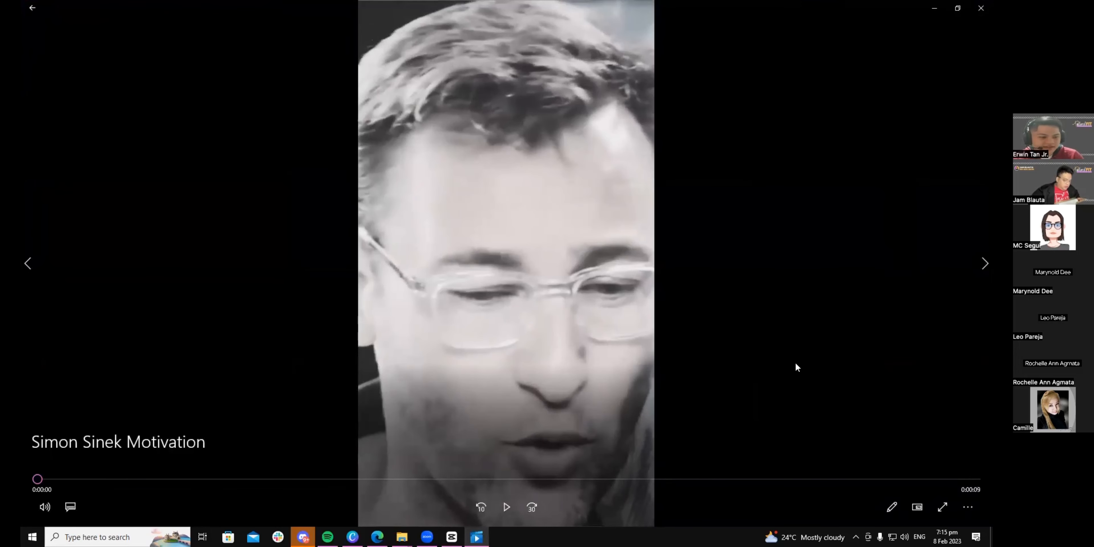
click(501, 506)
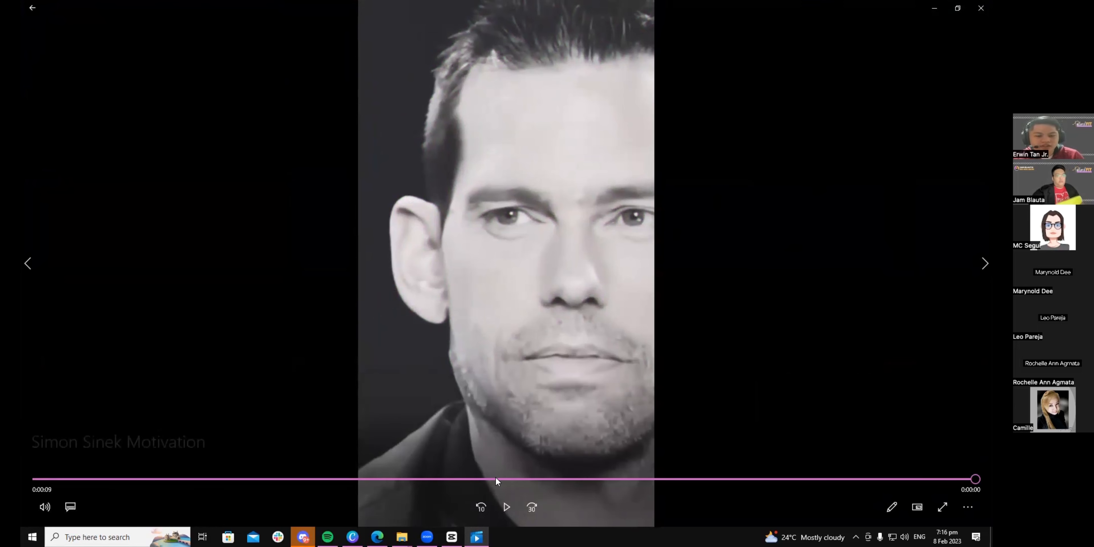
drag(495, 476, 976, 467)
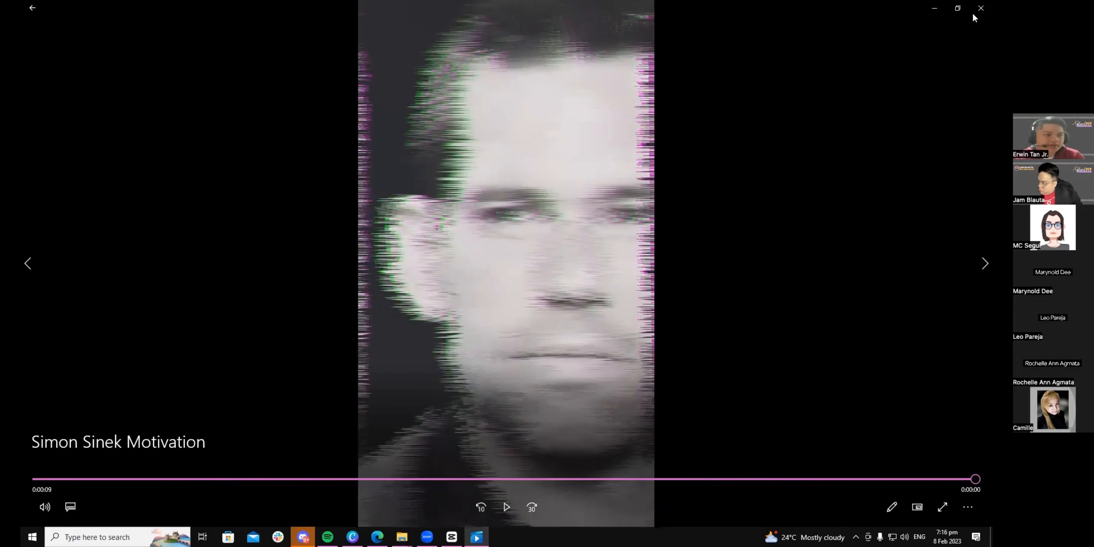
click(981, 8)
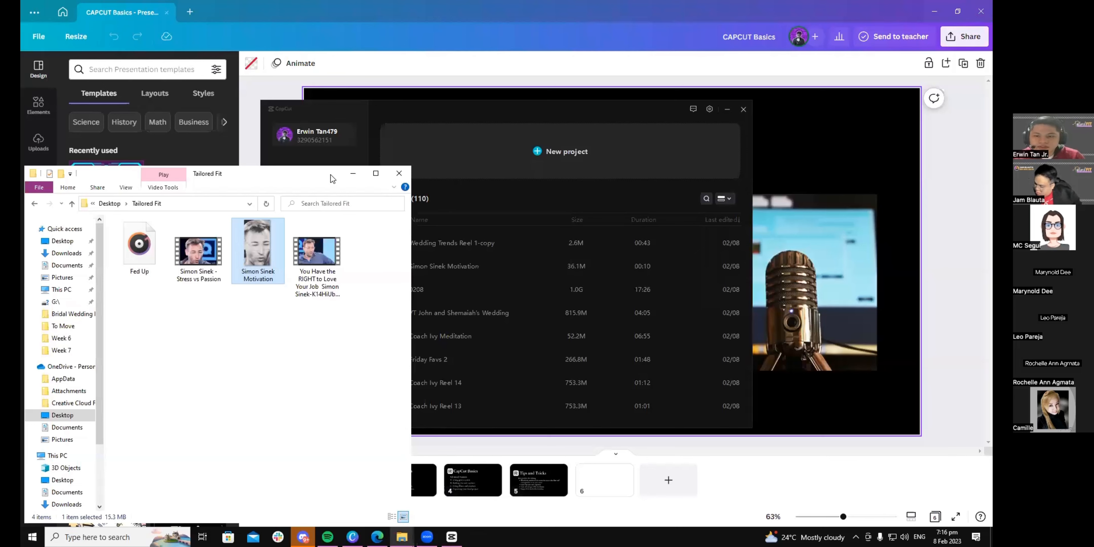
Step: Make the Tailored Fit folder window shorter and wider, keeping it in front beside CapCut's New project area
drag(331, 177, 327, 178)
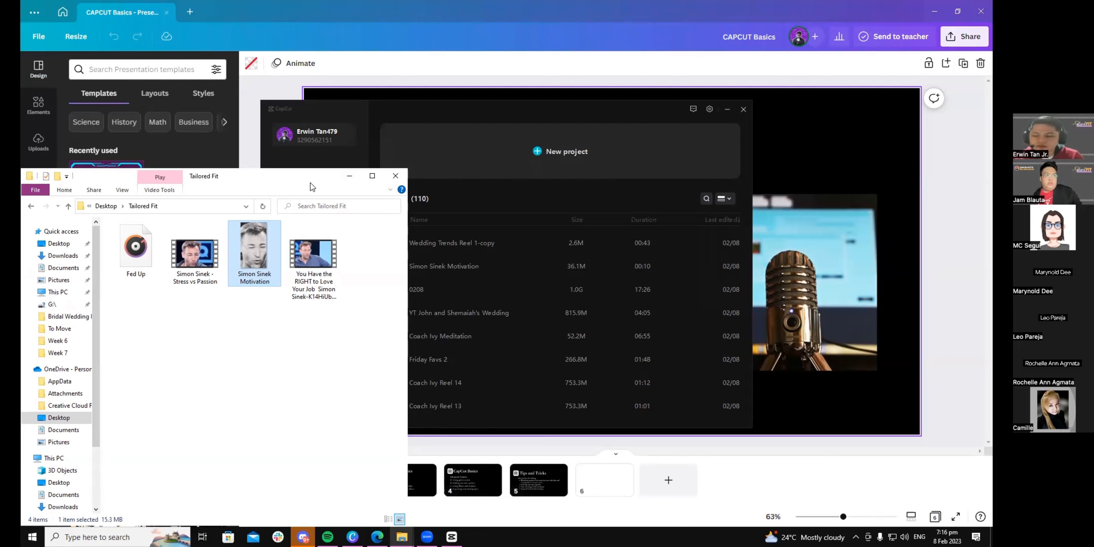
drag(310, 183, 311, 182)
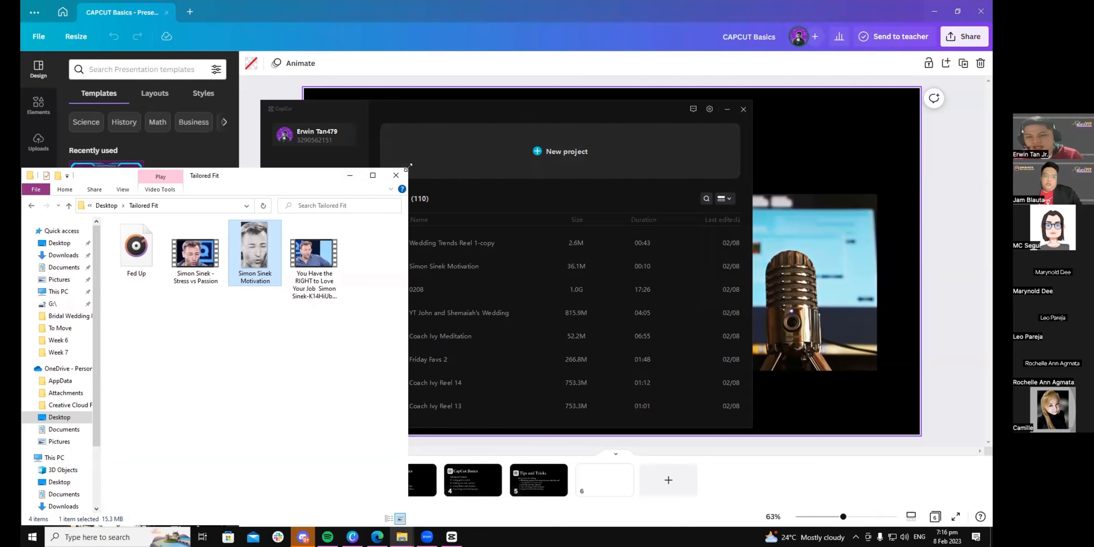
drag(409, 166, 450, 233)
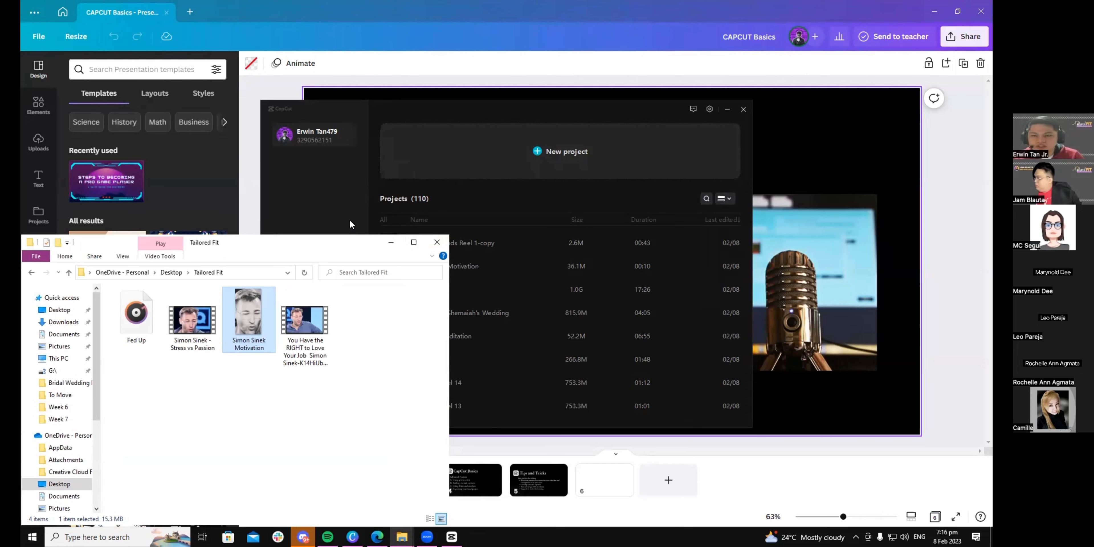
click(349, 221)
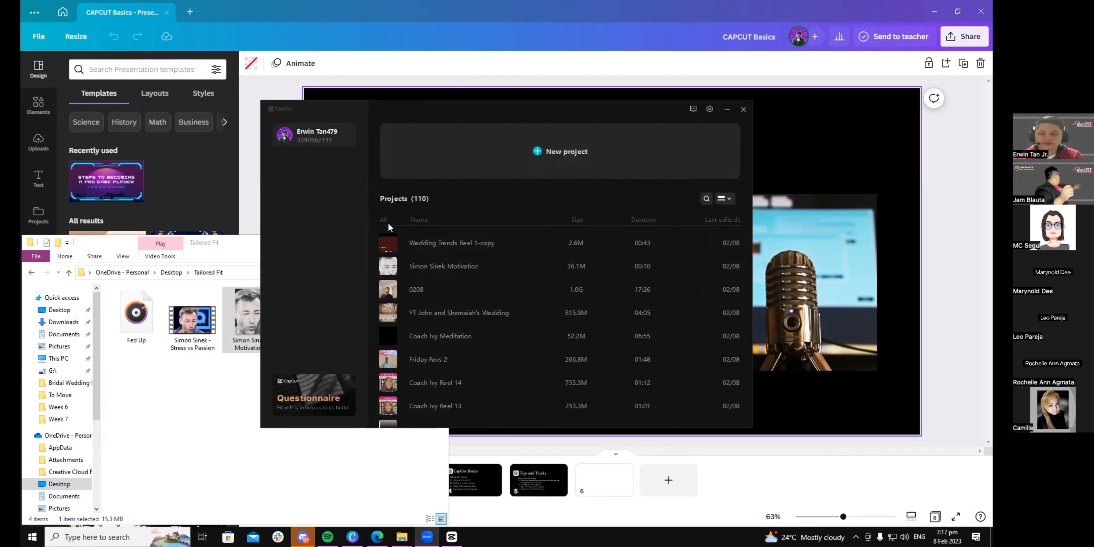
click(227, 249)
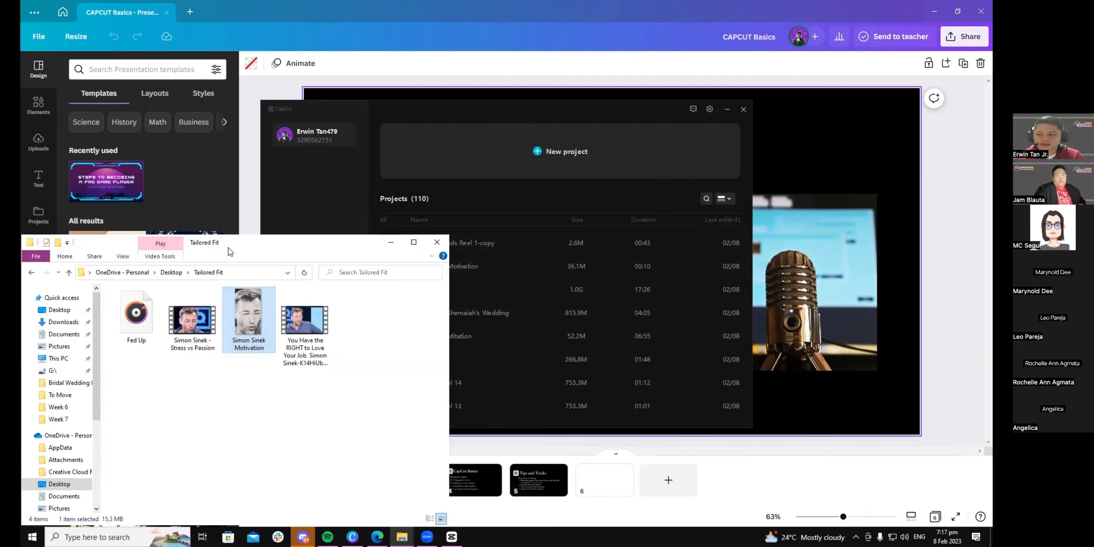
drag(228, 247, 226, 247)
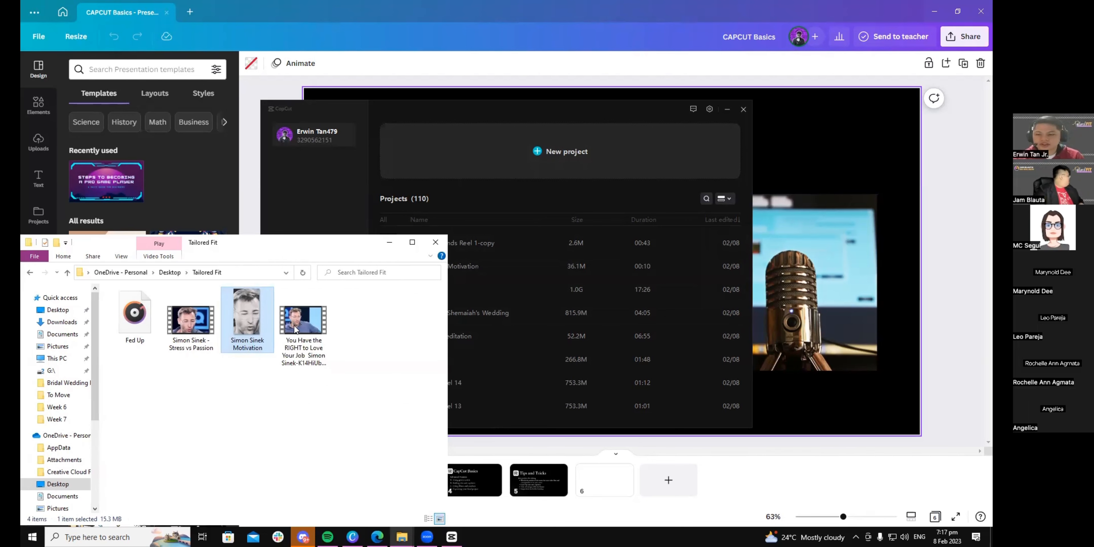
Step: Select the source video "You Have the RIGHT to Love Your Job" in the Tailored Fit folder
click(337, 409)
right_click(220, 389)
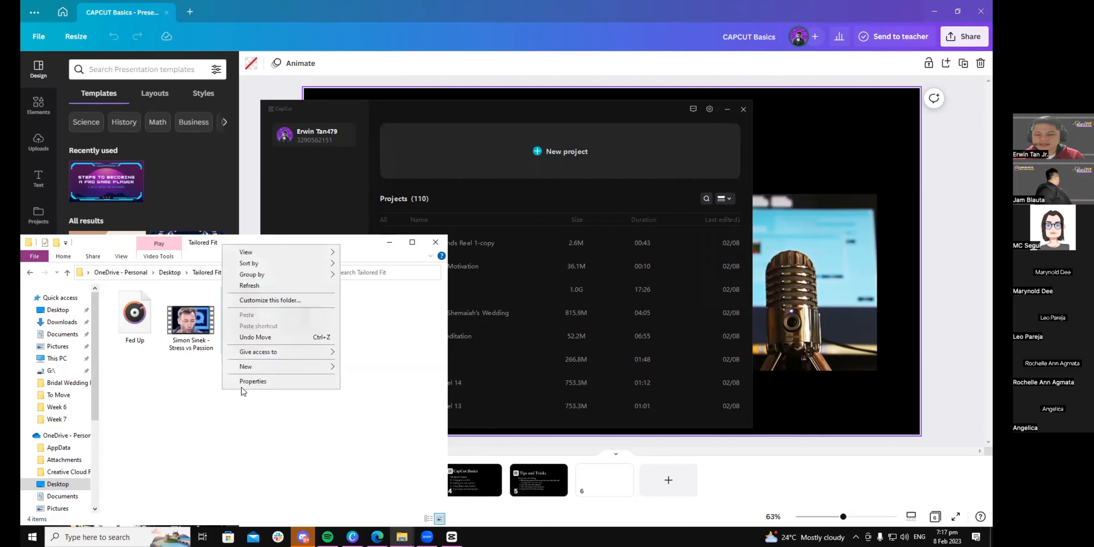
click(243, 388)
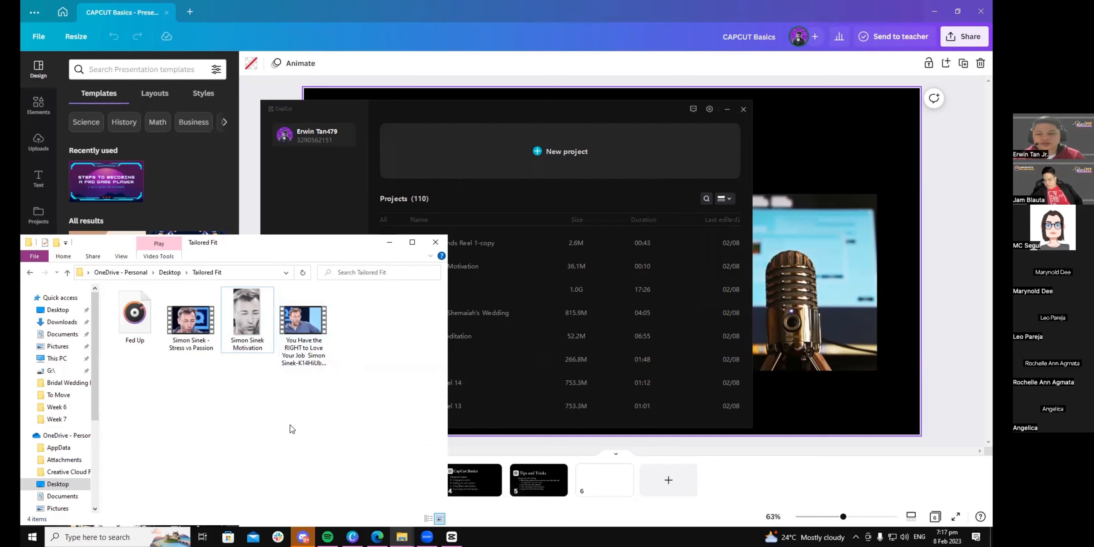
click(325, 325)
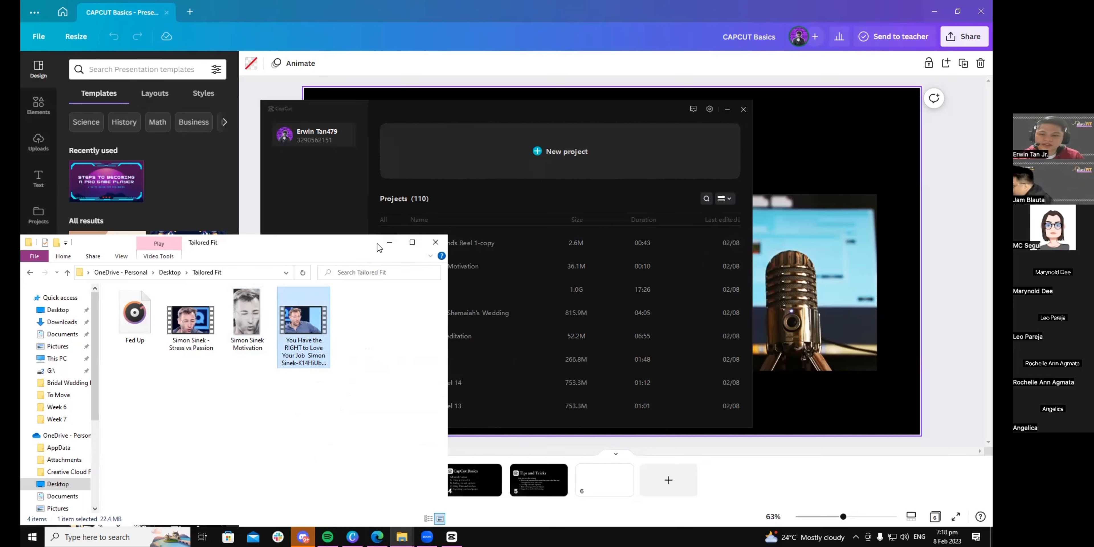
Step: Create a new CapCut project and enter Simon Sinek Motivational Video as its name in the project settings
click(337, 200)
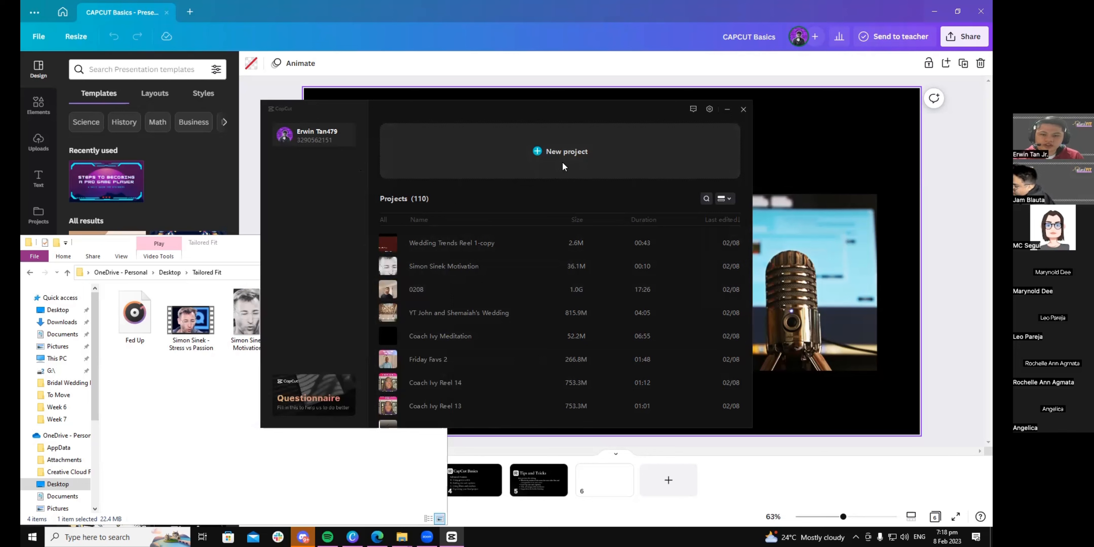
click(537, 151)
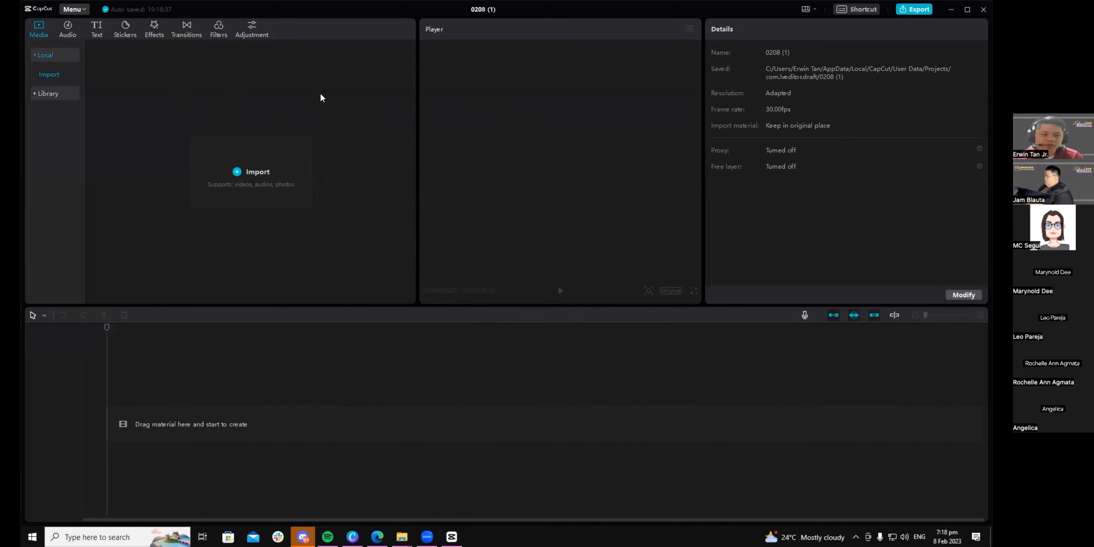
click(961, 296)
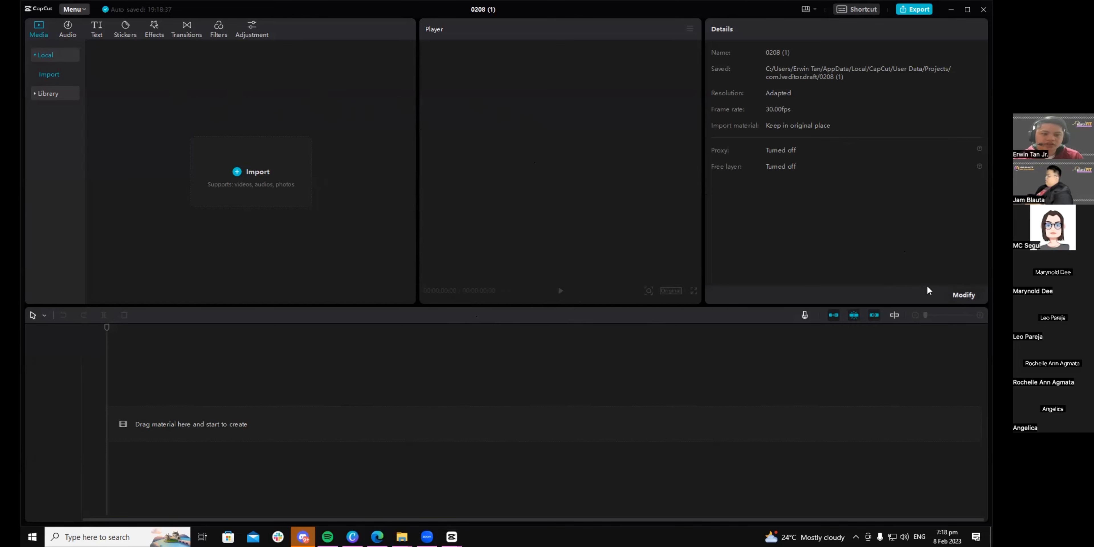
click(538, 188)
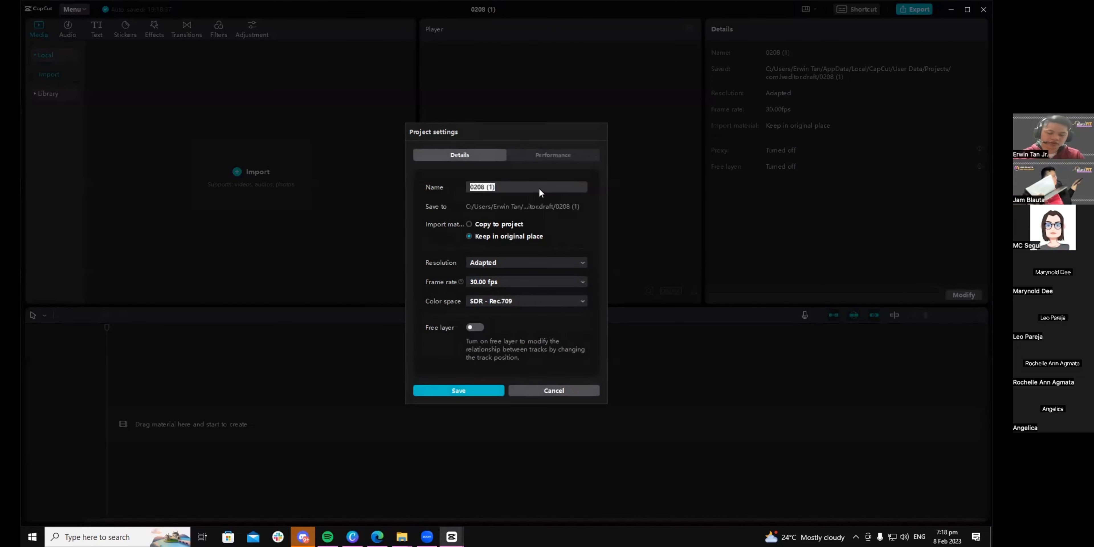
key(BackSpace)
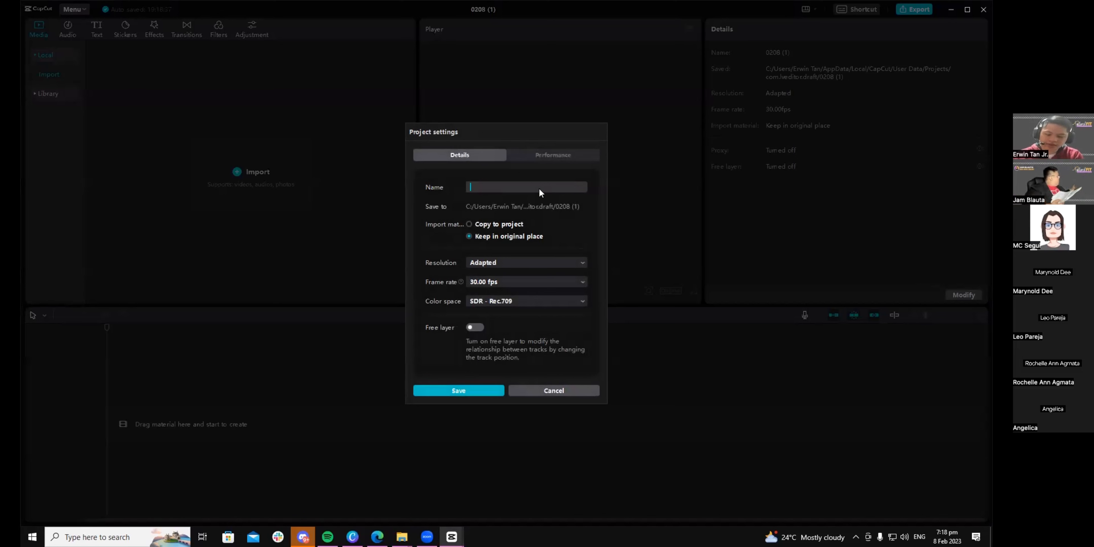
text(S)
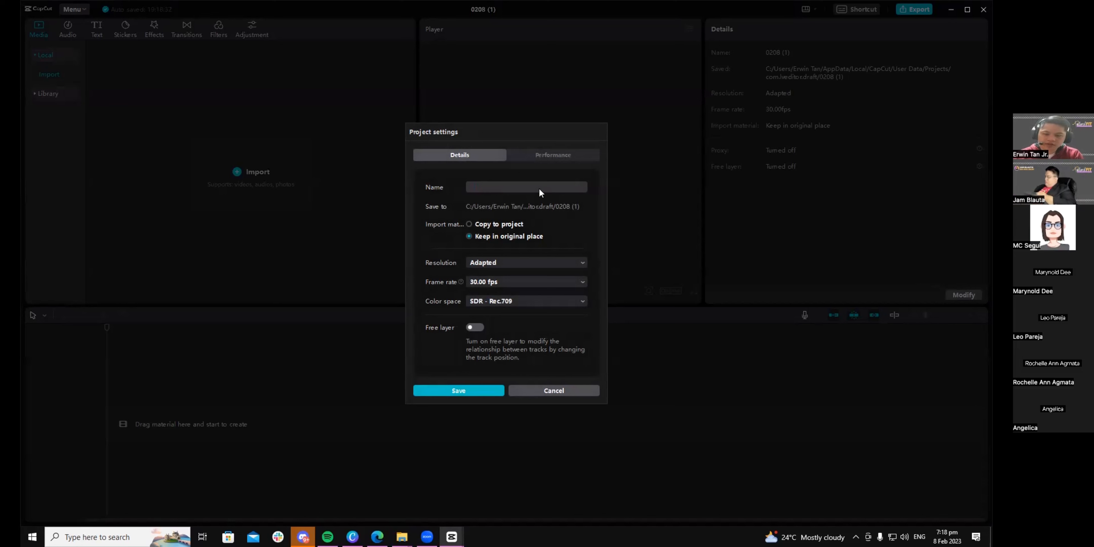
text(imon Sinek Motivational Video)
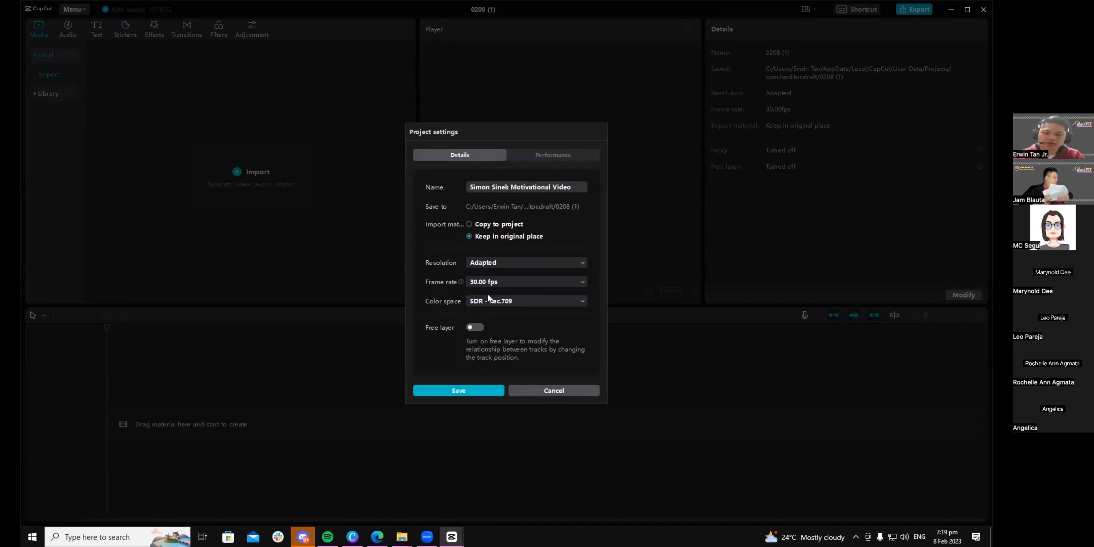
Step: Choose a 30.00 fps frame rate for the project and save the project settings
click(503, 282)
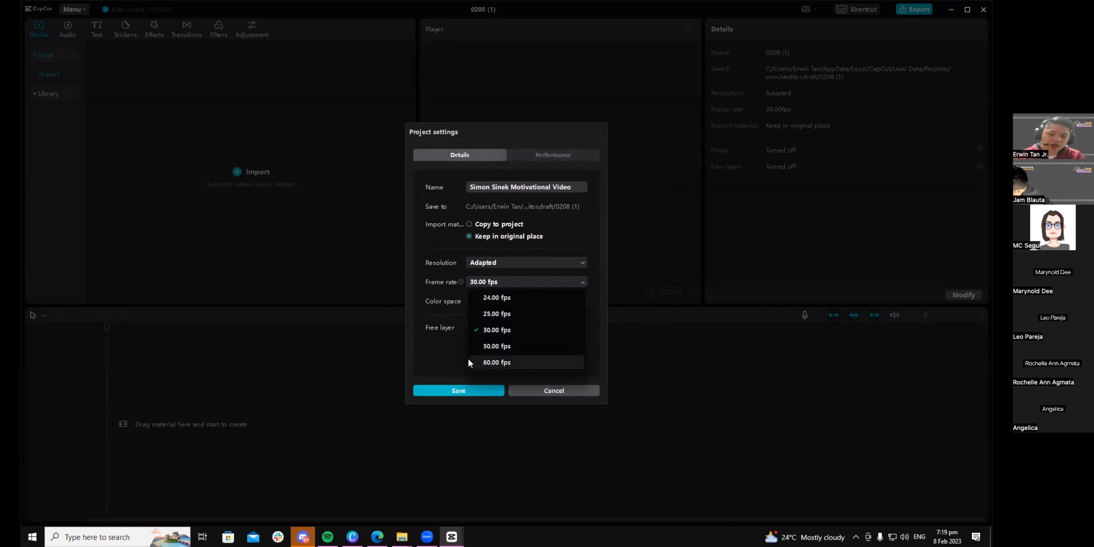
click(455, 285)
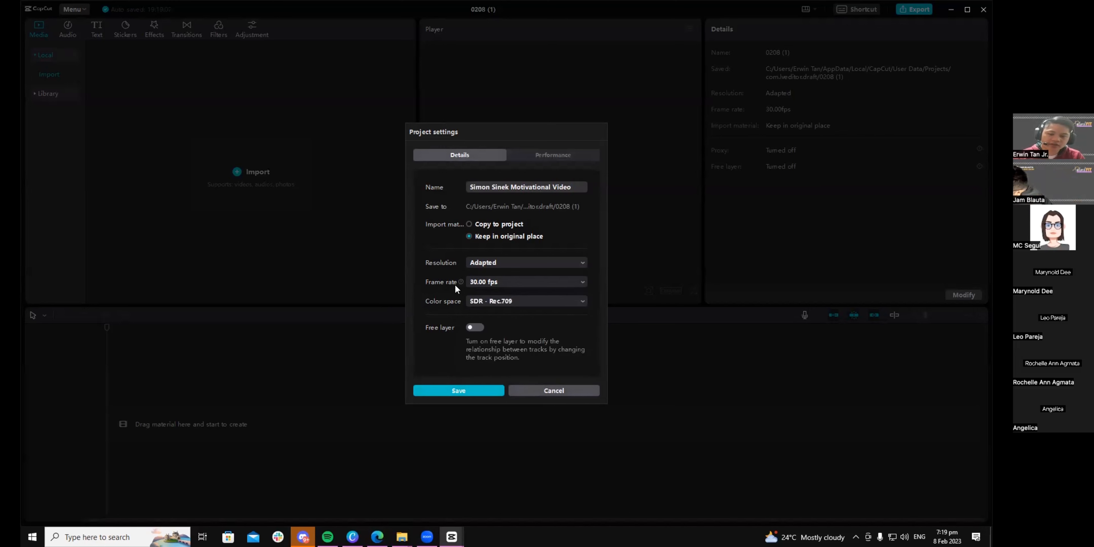
click(475, 283)
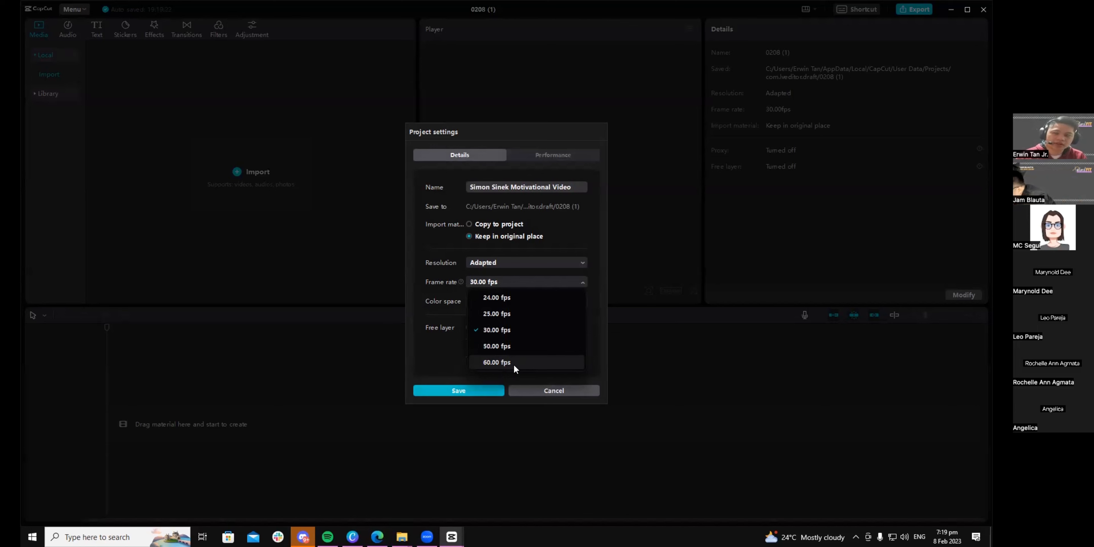
click(501, 330)
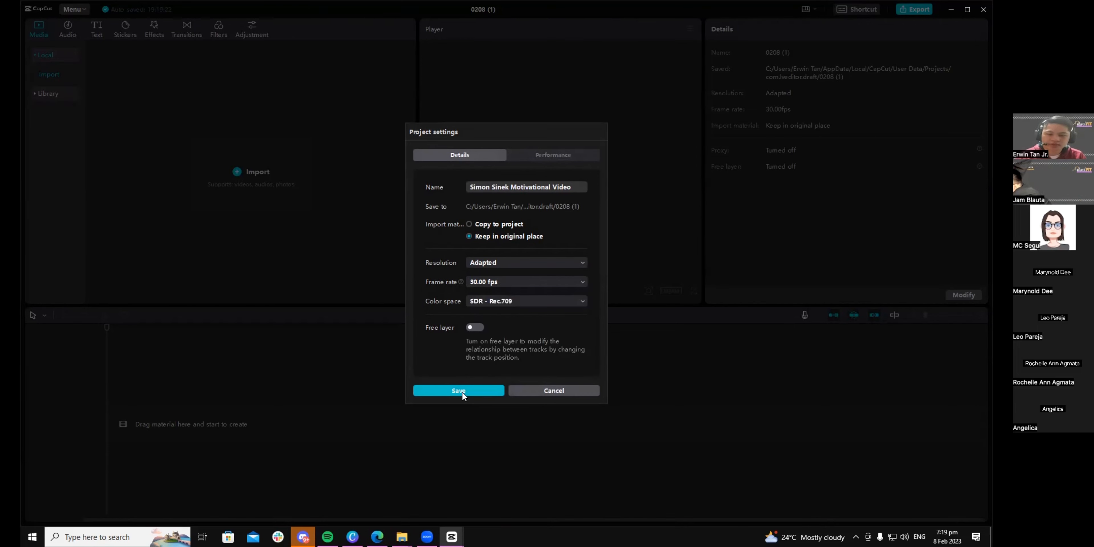
click(469, 390)
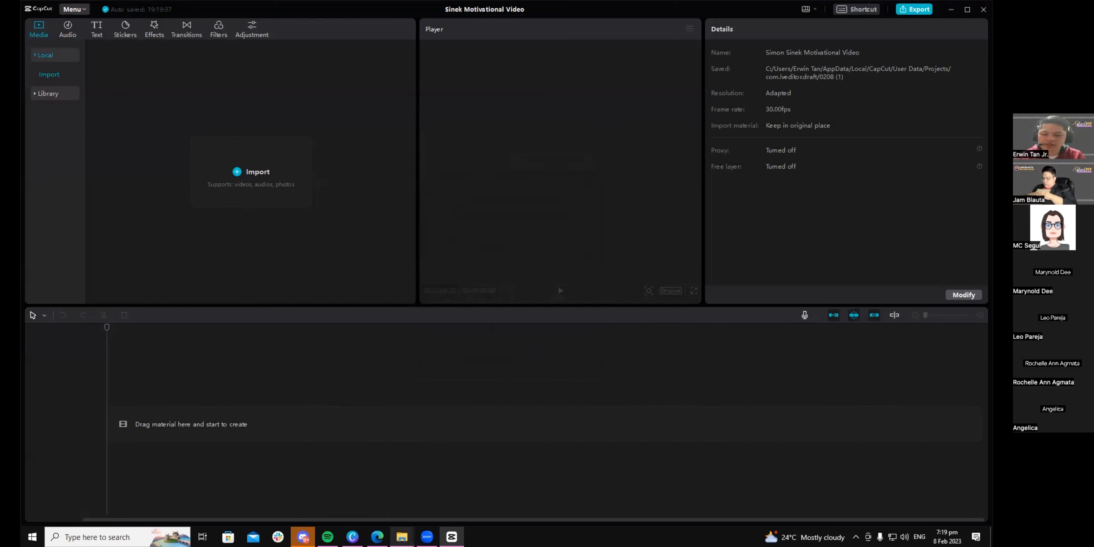
Step: Bring the Tailored Fit folder window in front and move it clear of the media import area
mouse_move(402, 536)
click(464, 484)
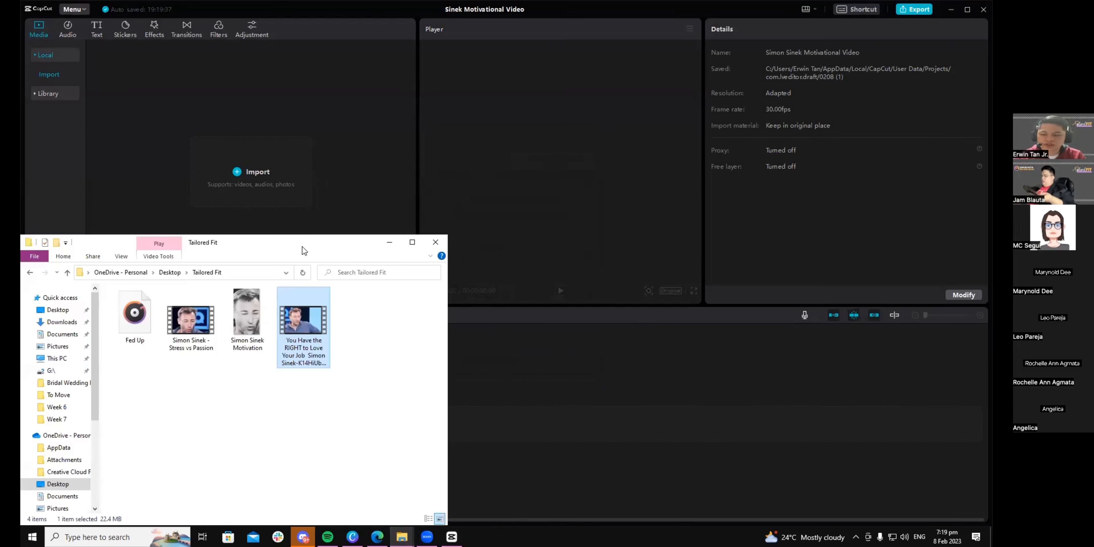
drag(304, 250, 821, 199)
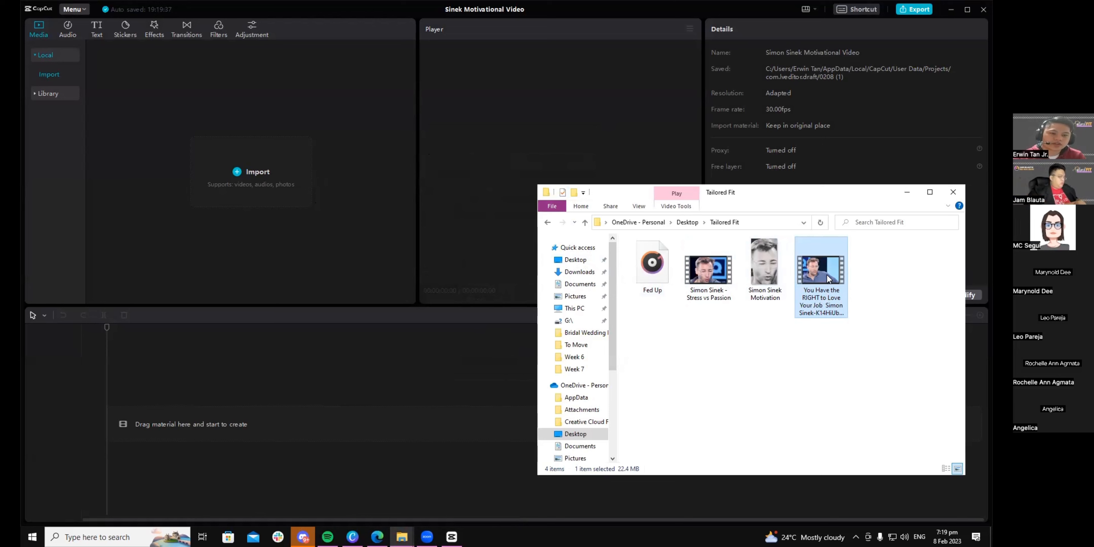
mouse_move(826, 278)
mouse_down()
mouse_move(390, 234)
mouse_move(251, 205)
mouse_move(262, 230)
mouse_move(822, 291)
mouse_up()
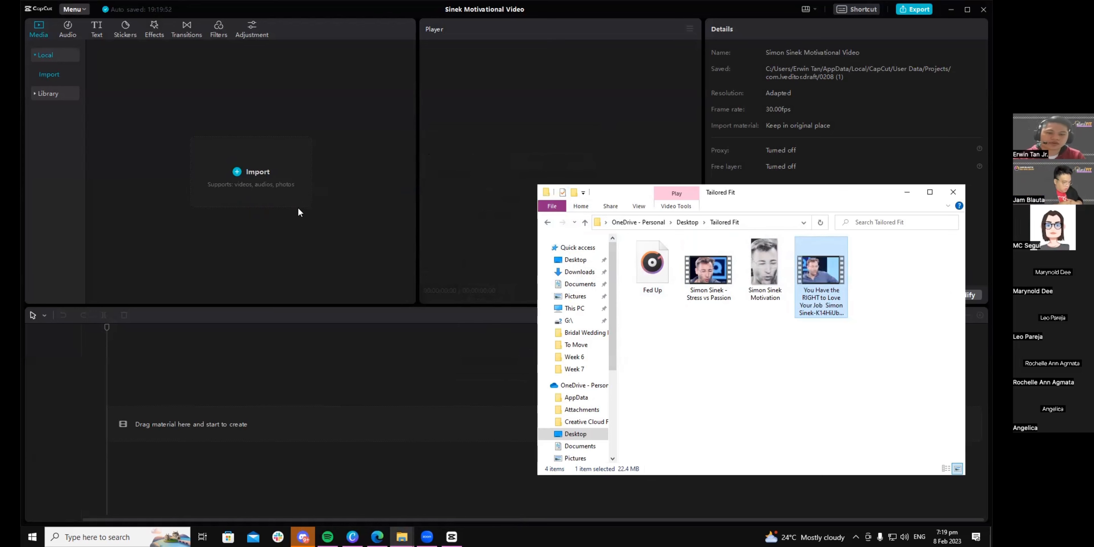
click(275, 200)
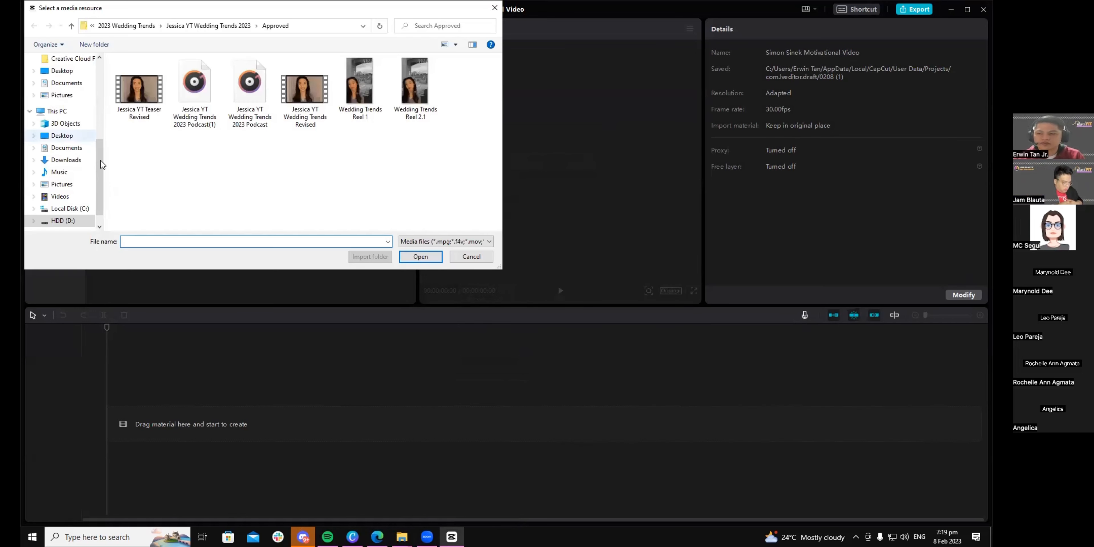
click(61, 70)
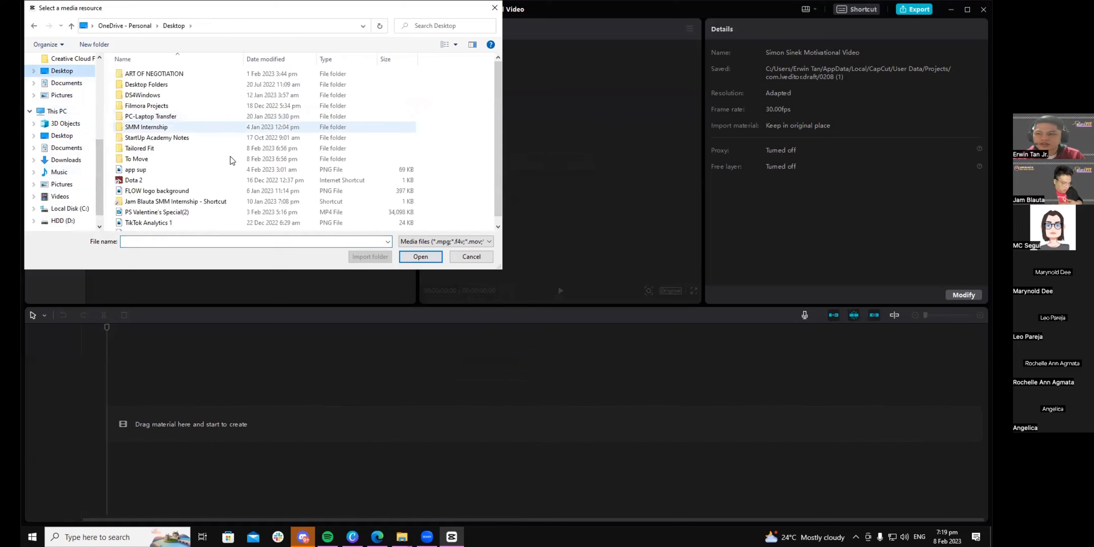
drag(362, 15, 562, 176)
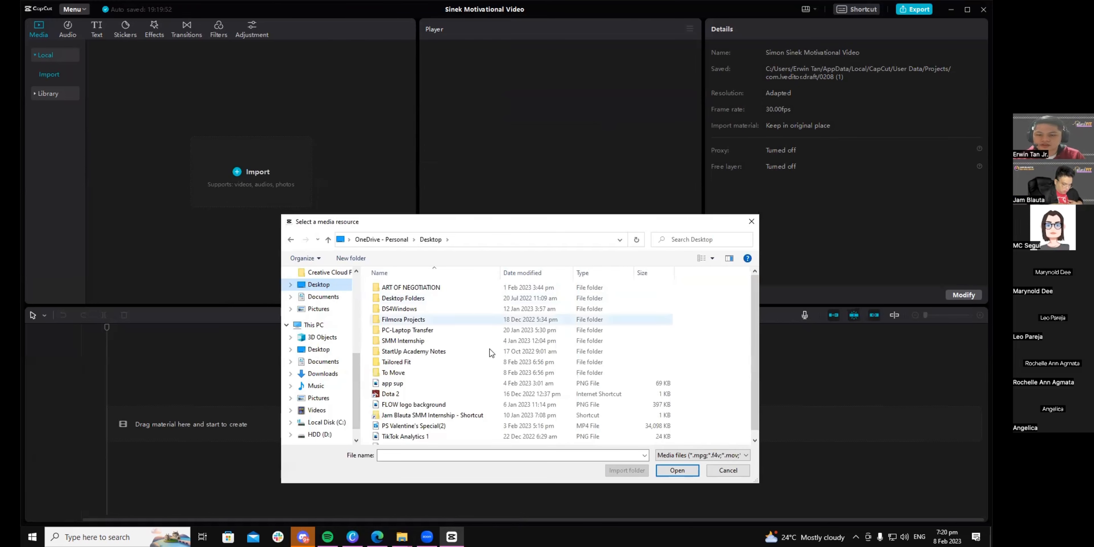
scroll(487, 347, down, 1)
scroll(474, 343, up, 1)
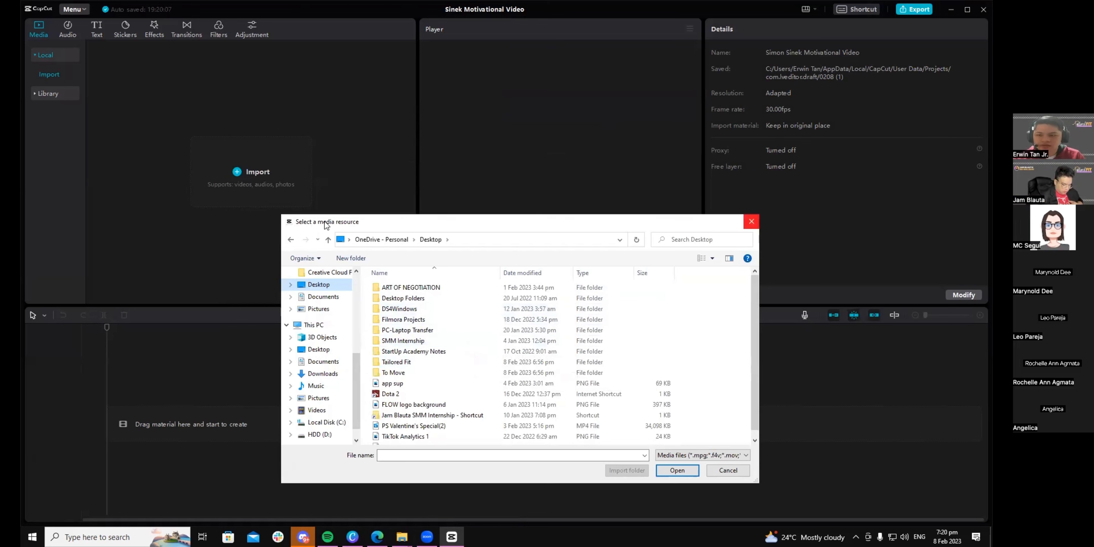
key(Escape)
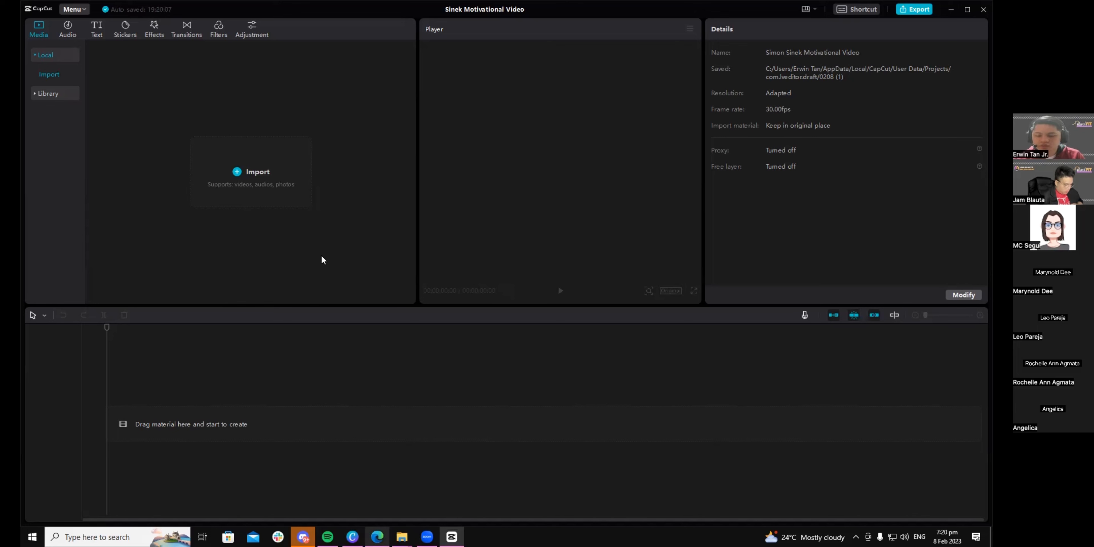
Step: Import the "You Have the RIGHT to Love Your Job" video from the Tailored Fit folder into the project media
mouse_move(401, 536)
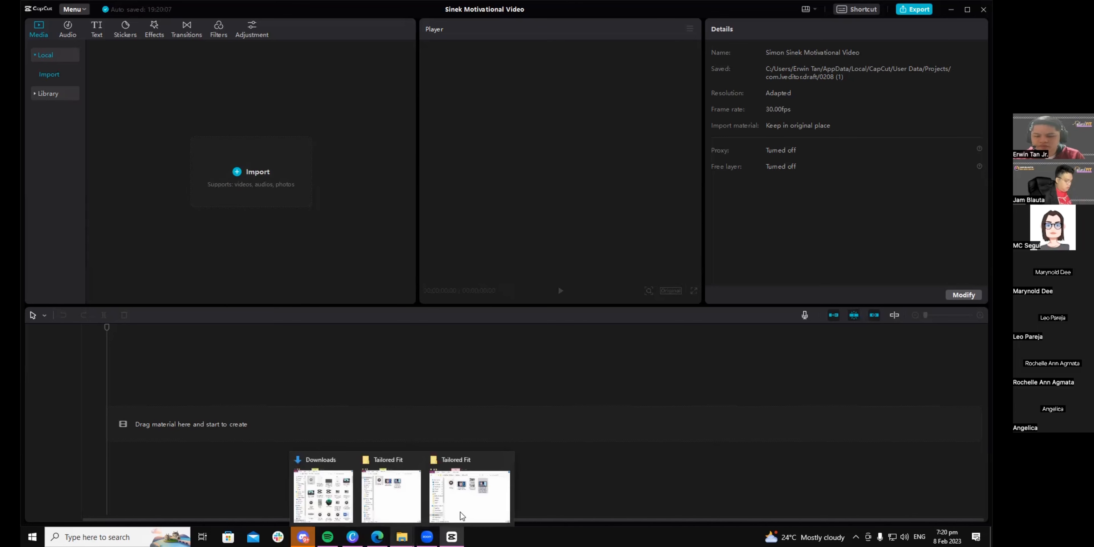
click(462, 516)
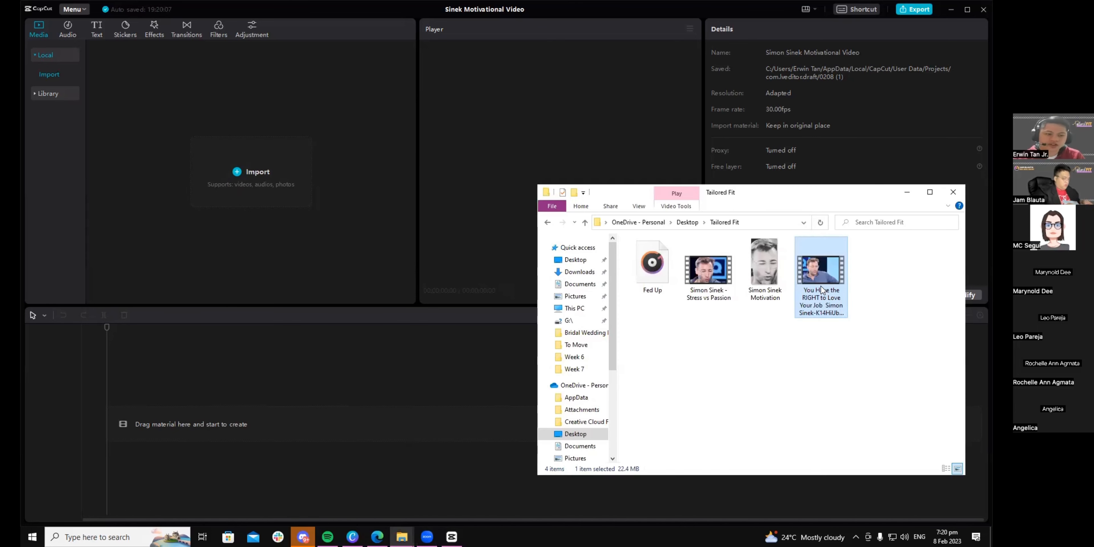
click(821, 286)
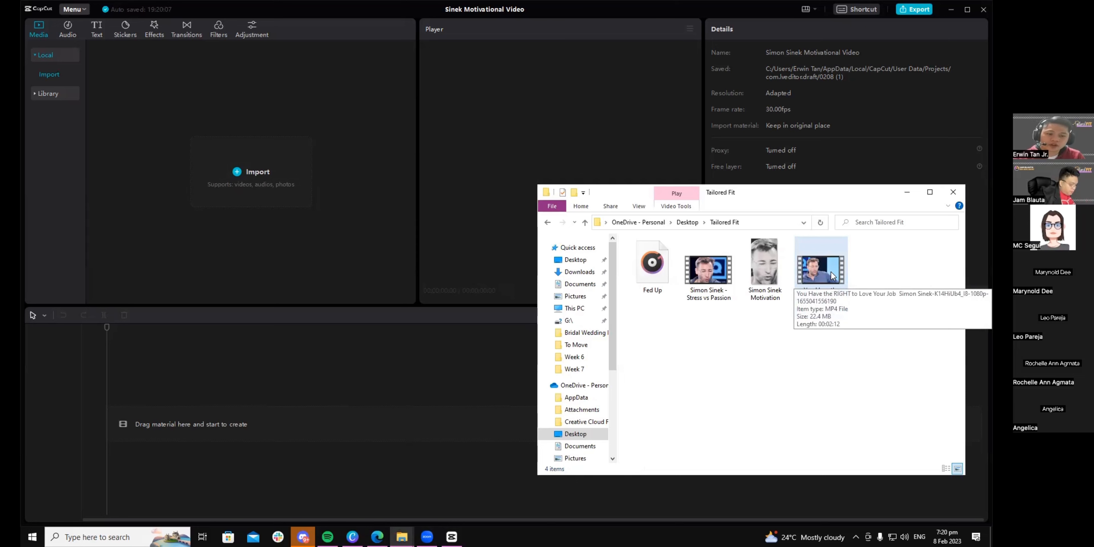
drag(830, 271, 261, 199)
key(alt+Tab)
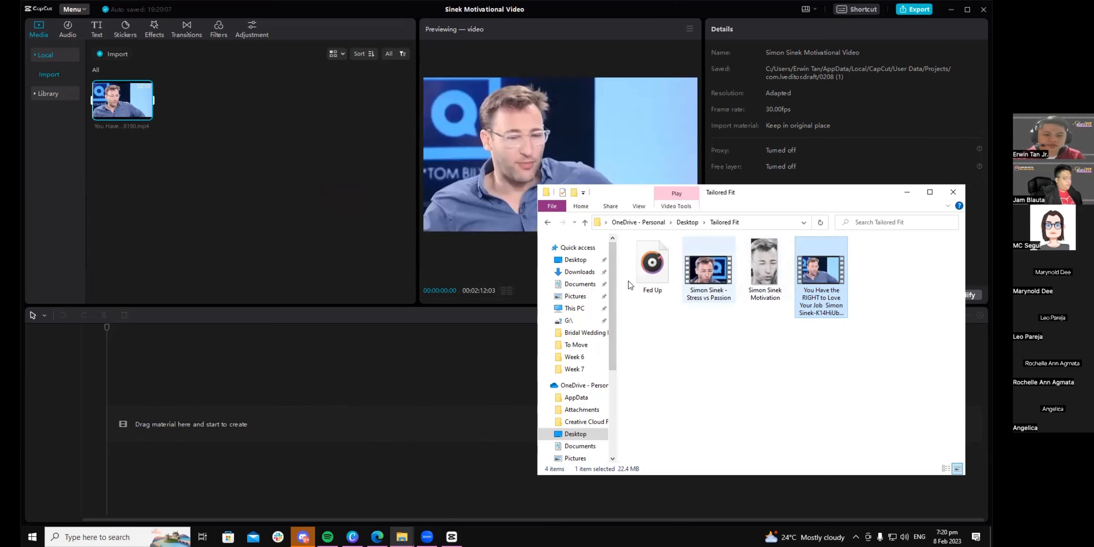
click(495, 261)
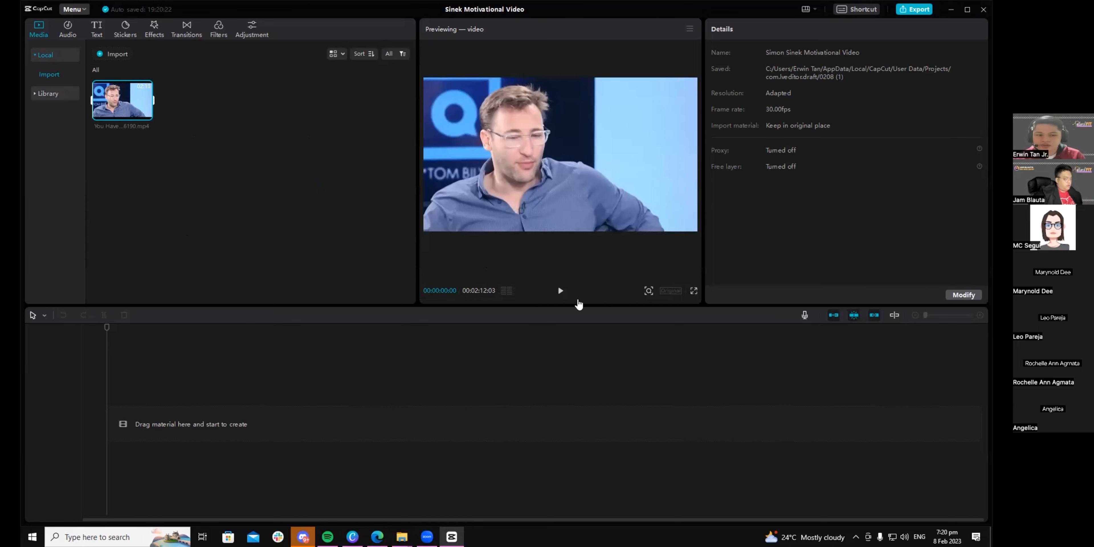
Step: Import the Fed Up audio file from the Tailored Fit folder into the project media and minimize the folder window
key(alt+Tab)
drag(652, 266, 349, 264)
key(alt+Tab)
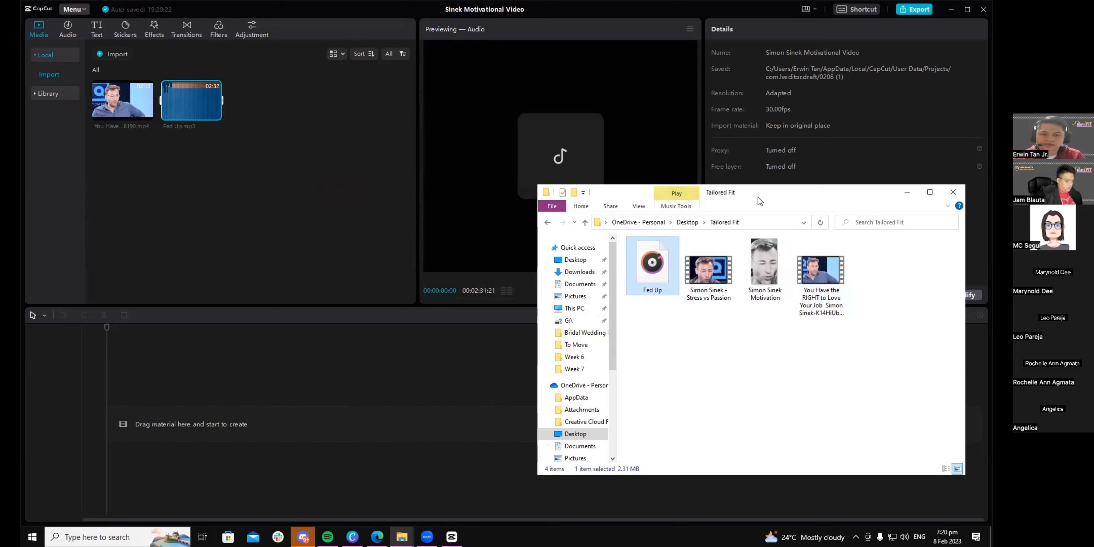
drag(758, 197, 759, 209)
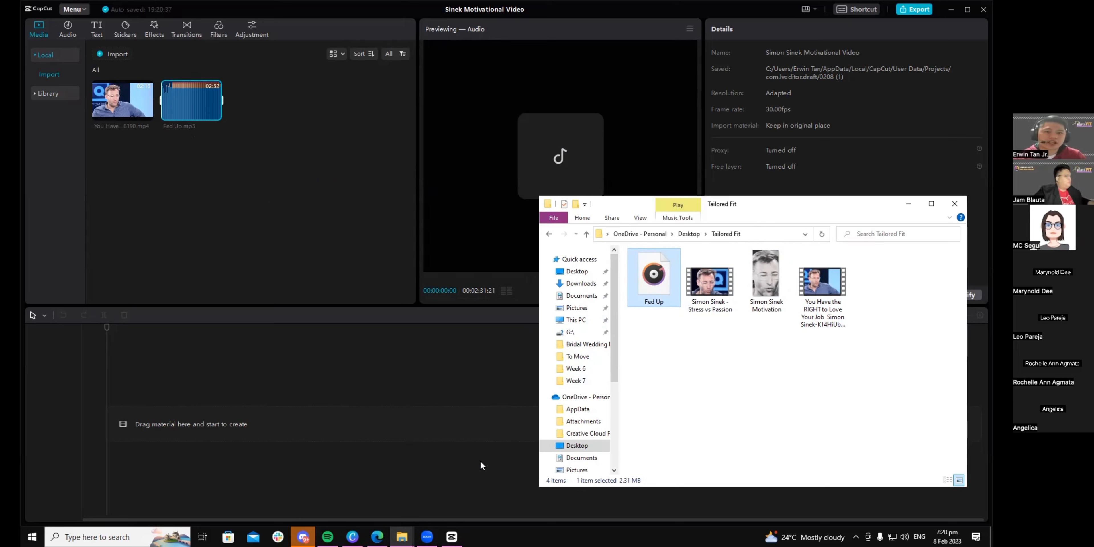
click(908, 204)
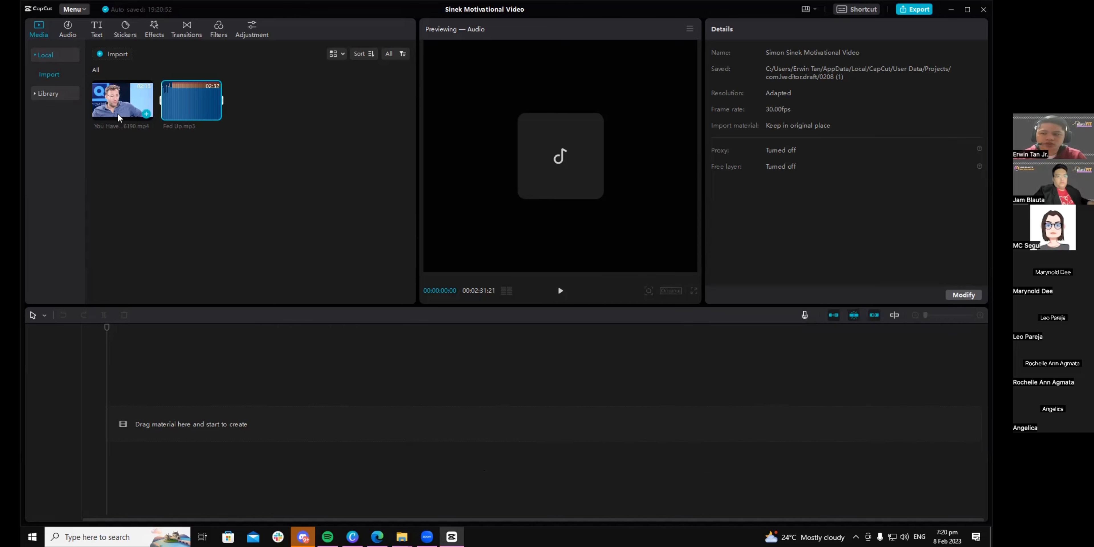
Step: Place the imported video at the start of the timeline and set the player's aspect ratio to 9:16
drag(118, 118, 115, 381)
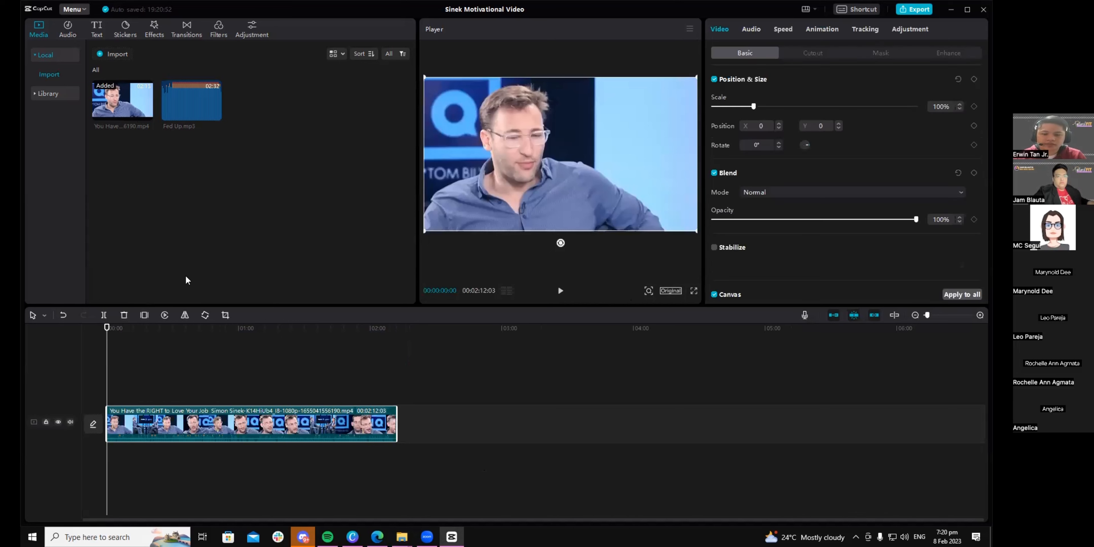
click(671, 291)
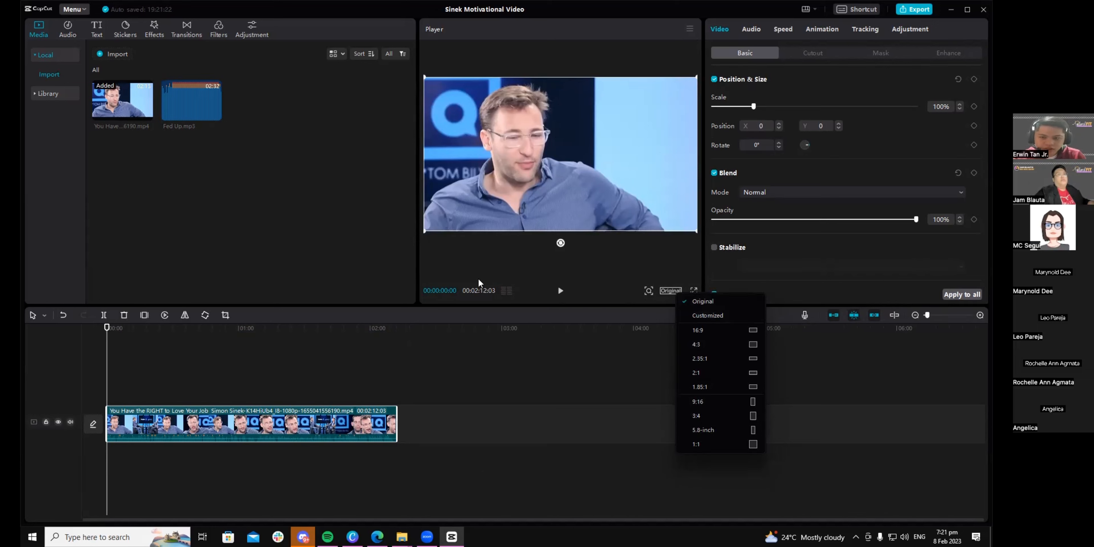
click(349, 256)
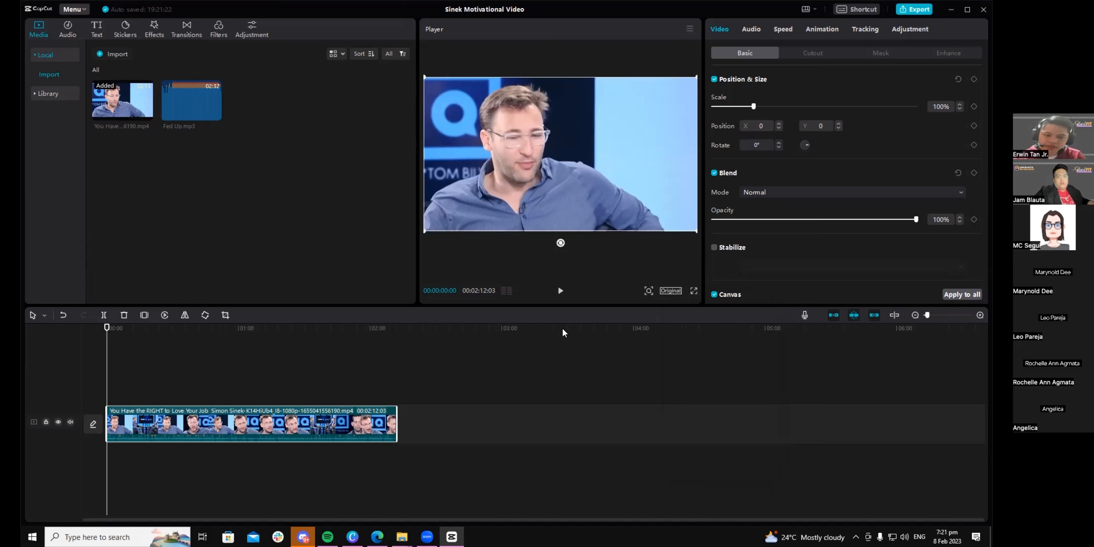
click(669, 291)
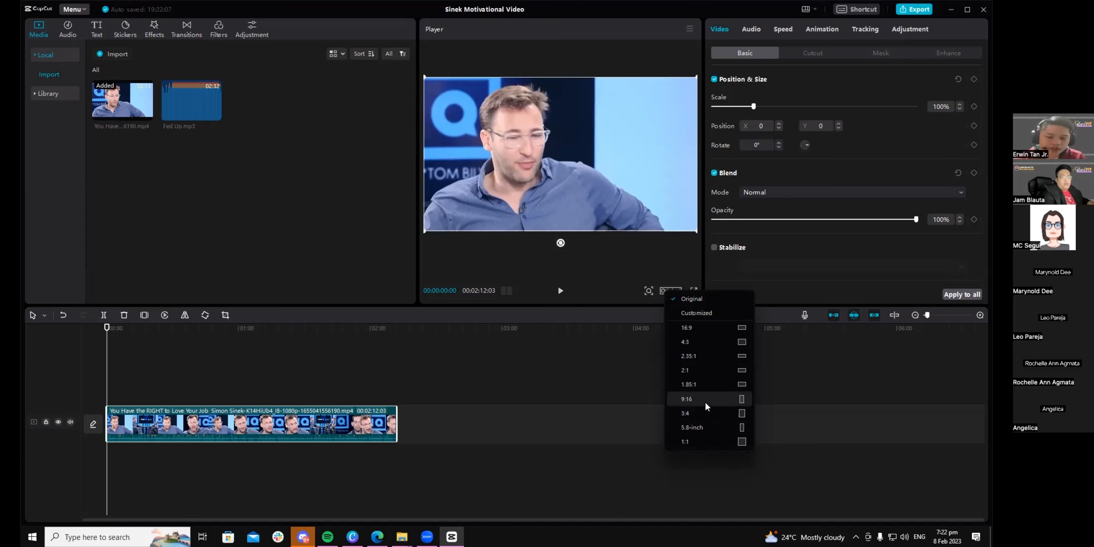
click(577, 238)
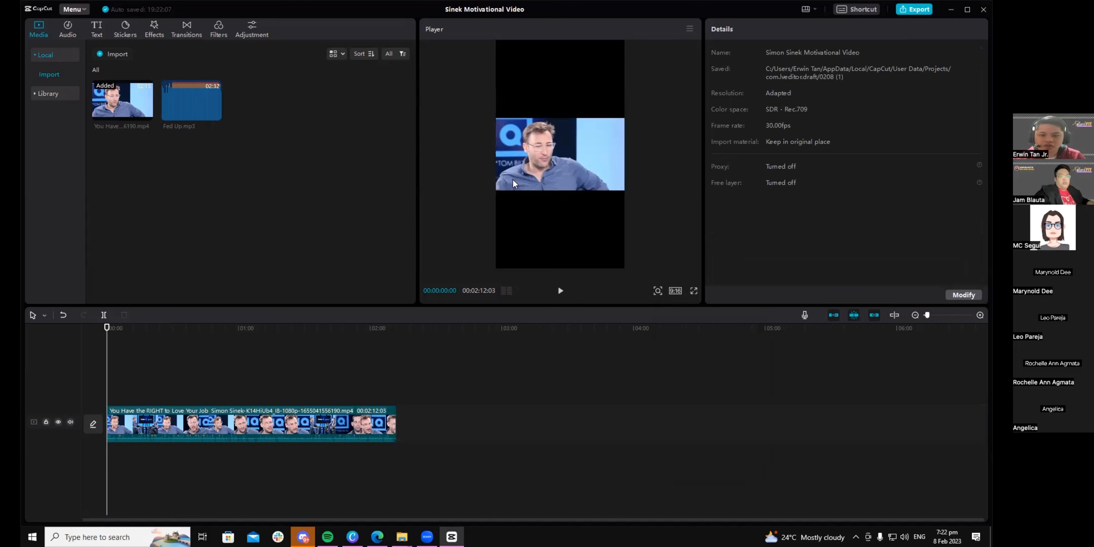
Step: Enlarge the video clip to about 316% scale in the 9:16 frame and shift it horizontally to about X 1412
click(504, 184)
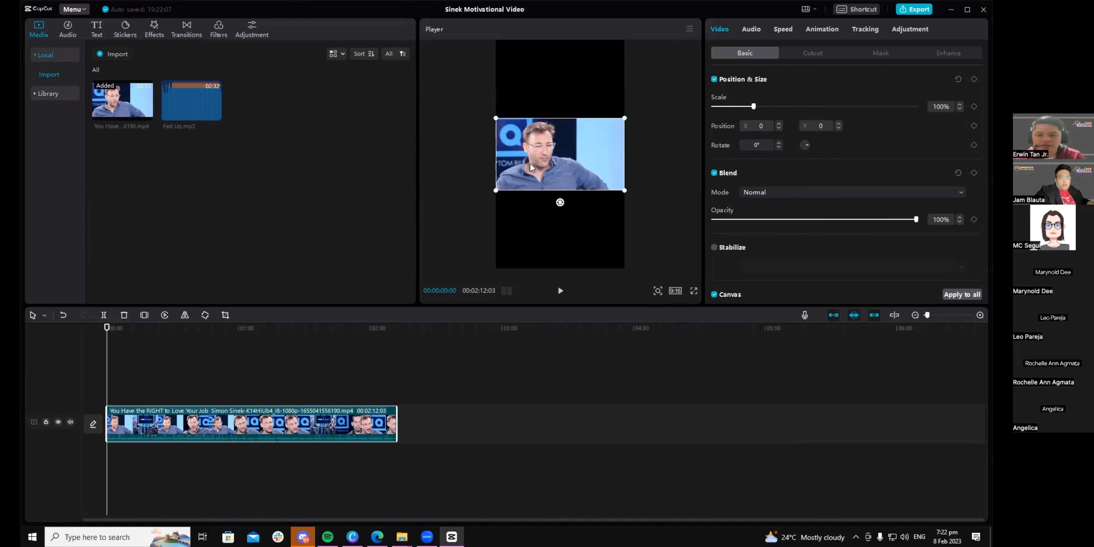
drag(496, 193, 414, 269)
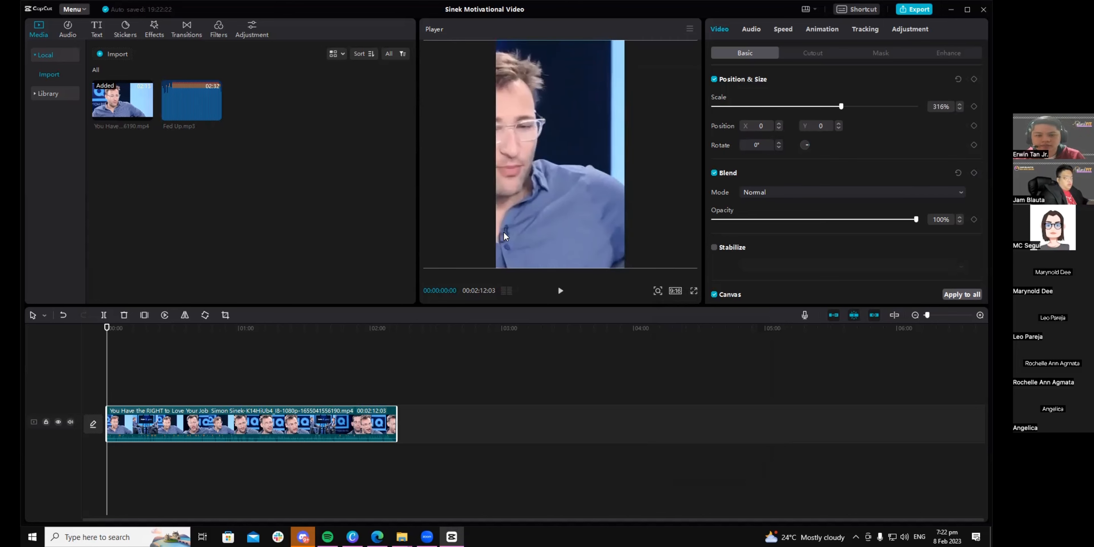
drag(493, 236, 532, 251)
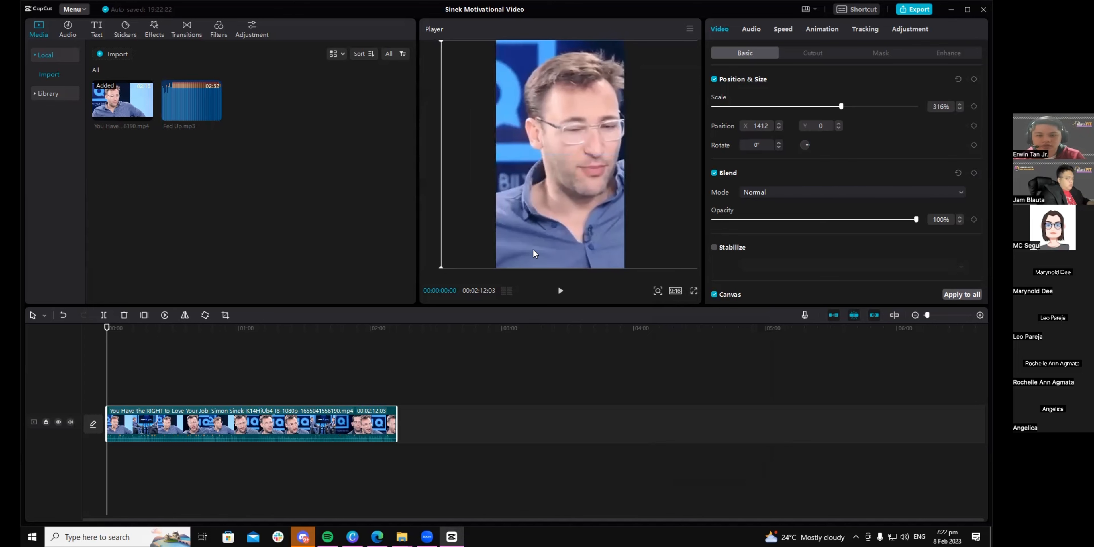
Step: Try the video clip at a reduced scale of about 192%, repositioning it near the middle of the frame
drag(441, 266, 471, 234)
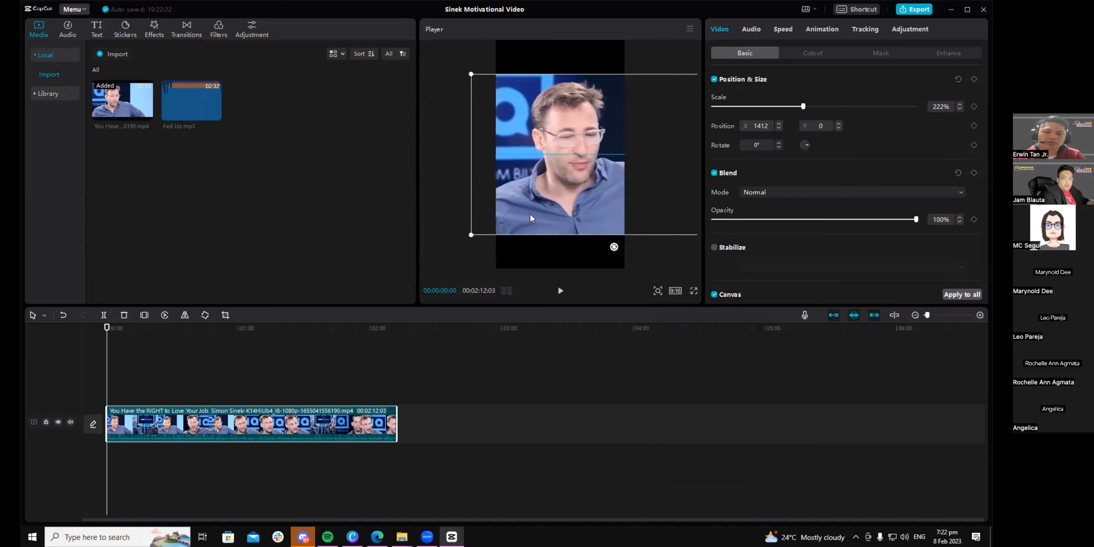
drag(531, 217, 498, 217)
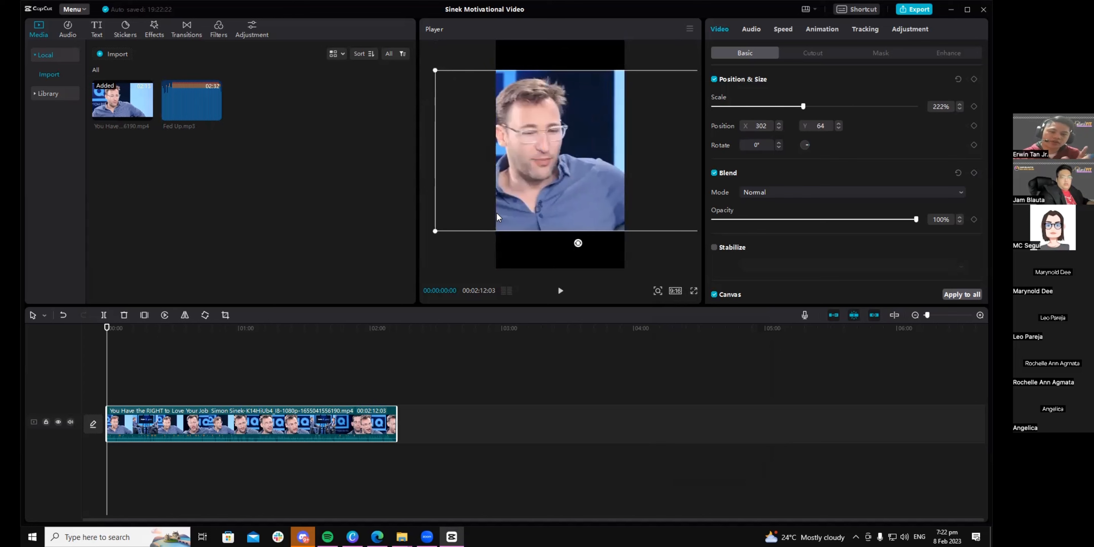
drag(435, 231, 458, 221)
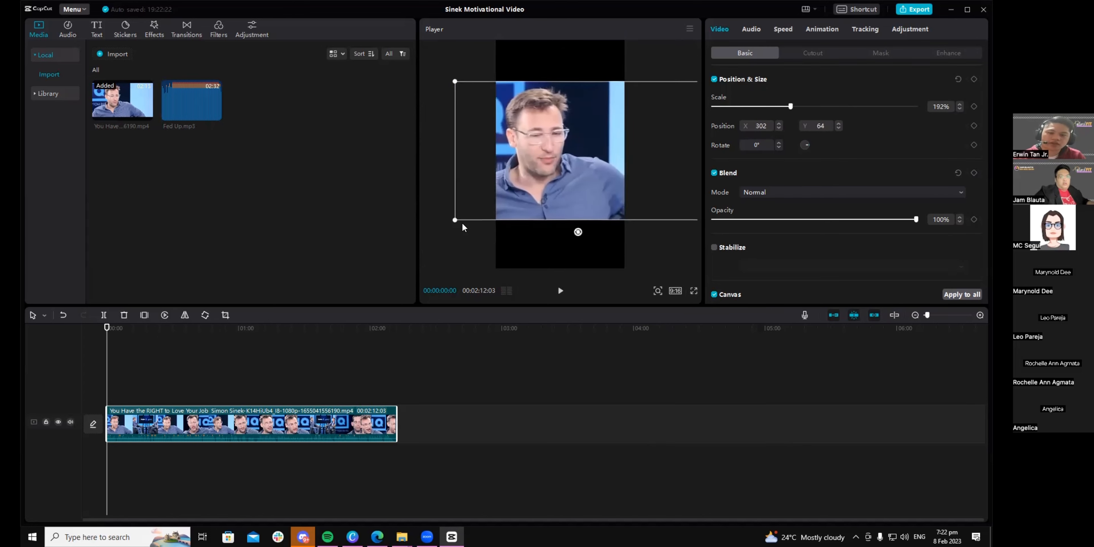
mouse_move(557, 177)
mouse_down()
mouse_move(525, 188)
mouse_move(564, 185)
mouse_up()
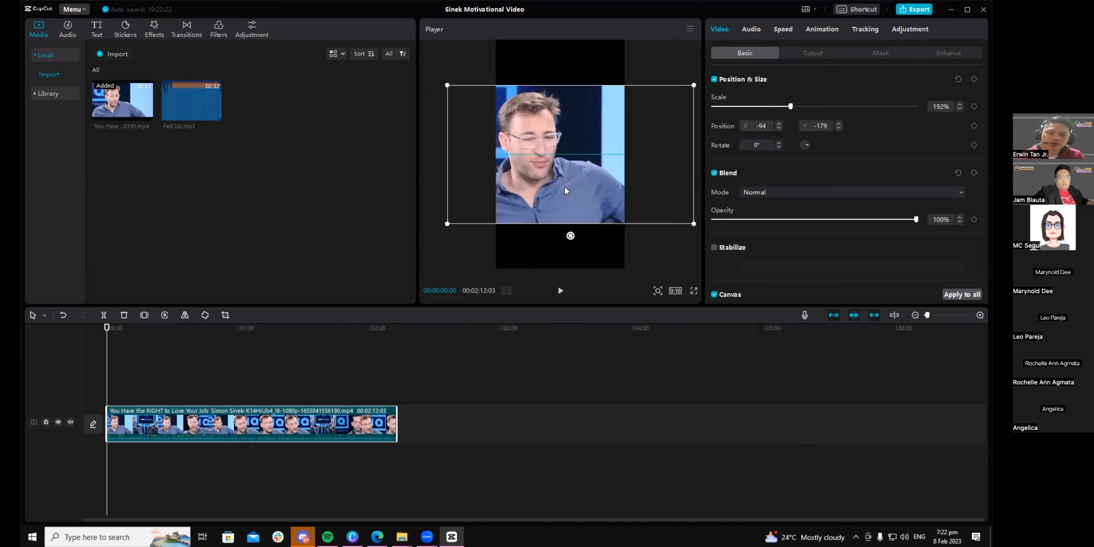
Step: Scale the video clip to about 316% so it fills the 9:16 frame, and position it at about X 863, Y 0
drag(445, 223, 403, 273)
drag(520, 238, 562, 230)
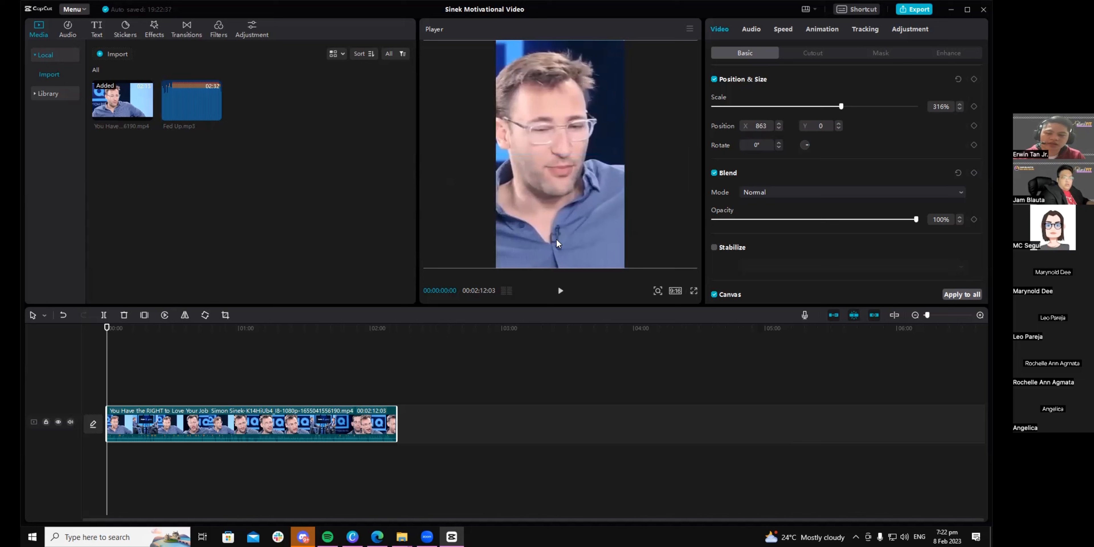
drag(294, 326, 92, 331)
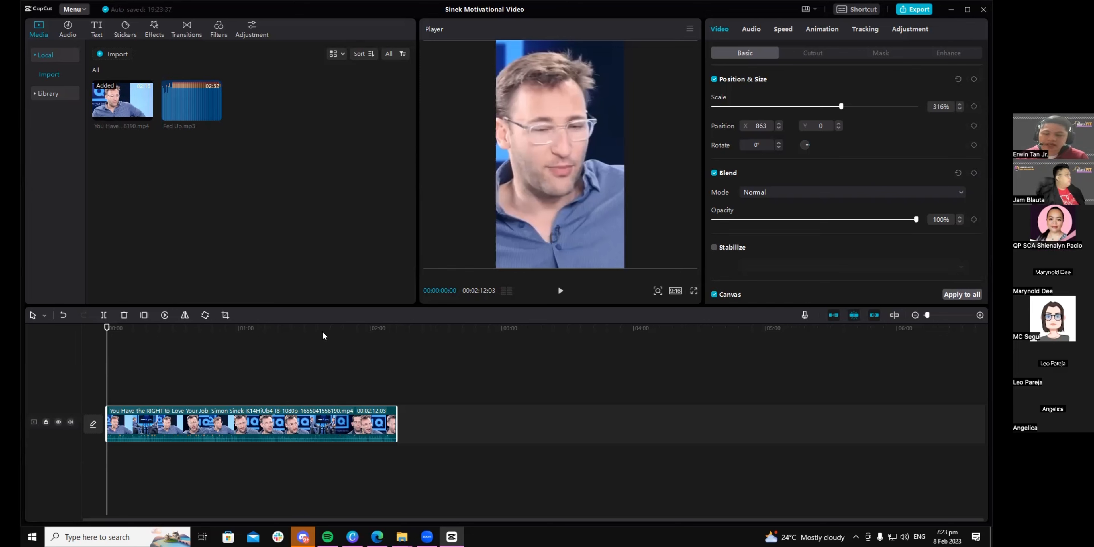
Step: Scrub the video to about 1:39 and enlarge the timeline around that point
click(319, 337)
click(319, 337)
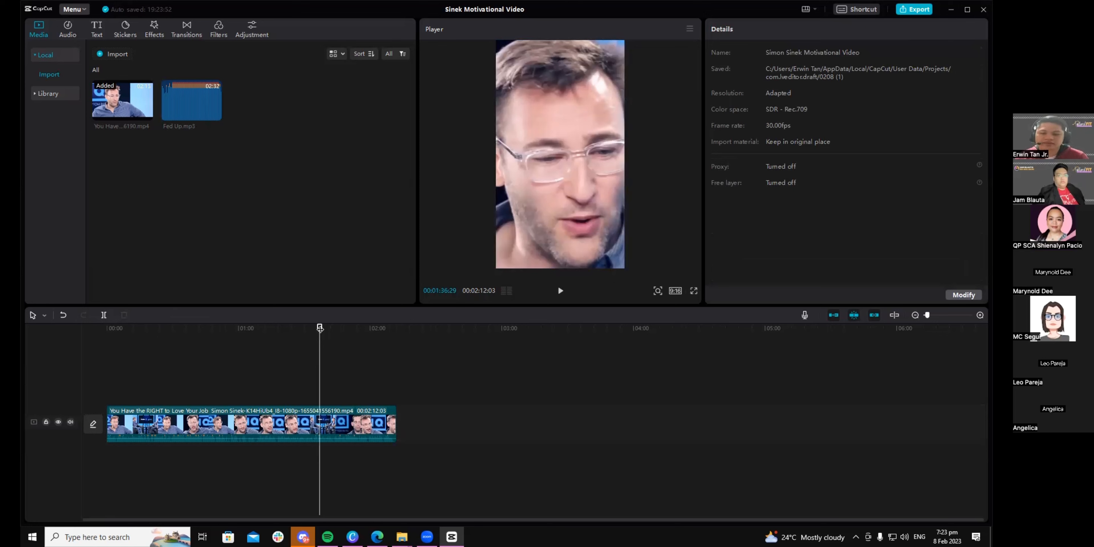
drag(319, 328, 325, 331)
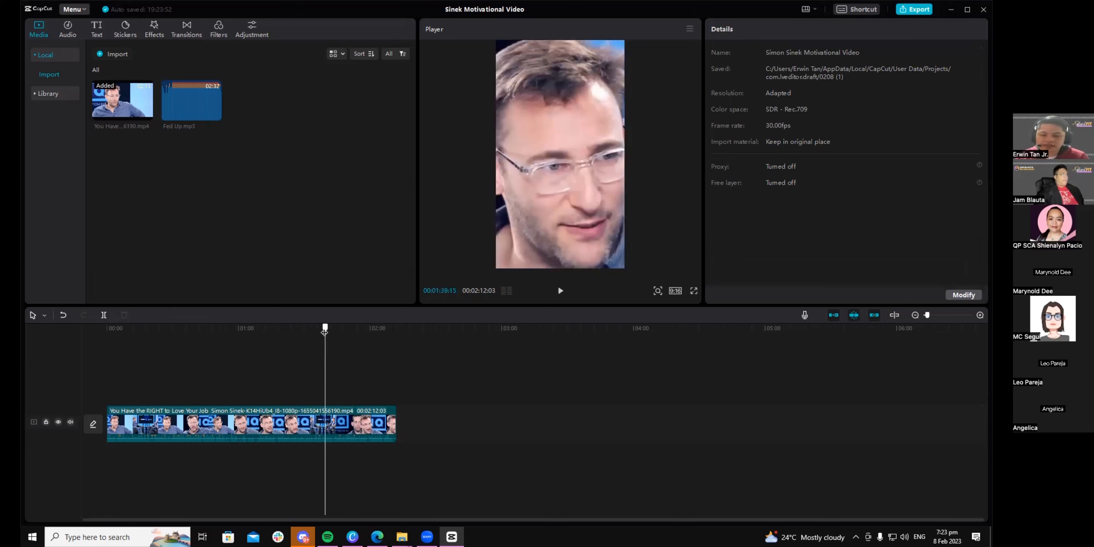
scroll(369, 377, up, 2)
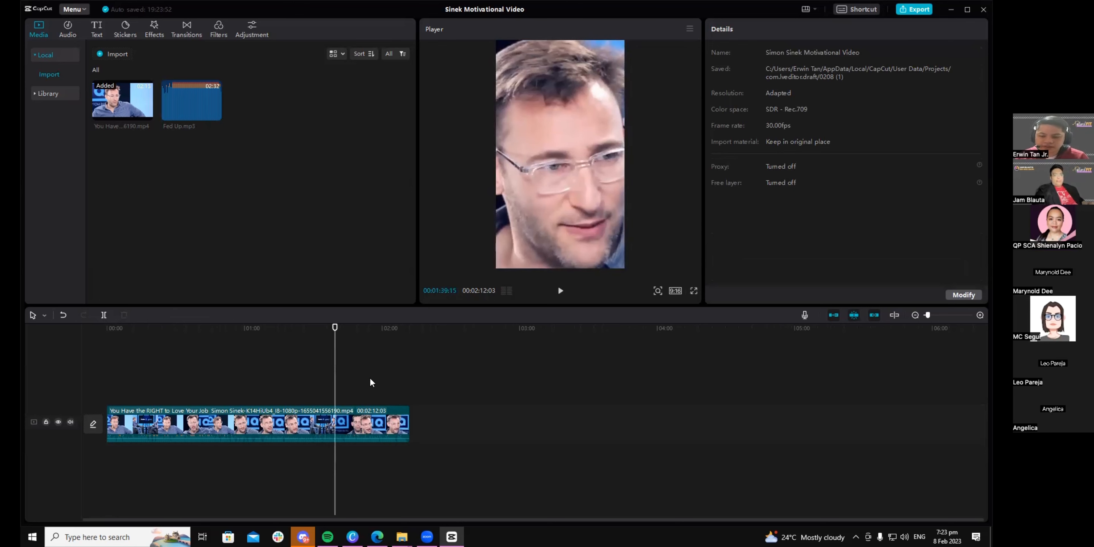
scroll(371, 377, down, 1)
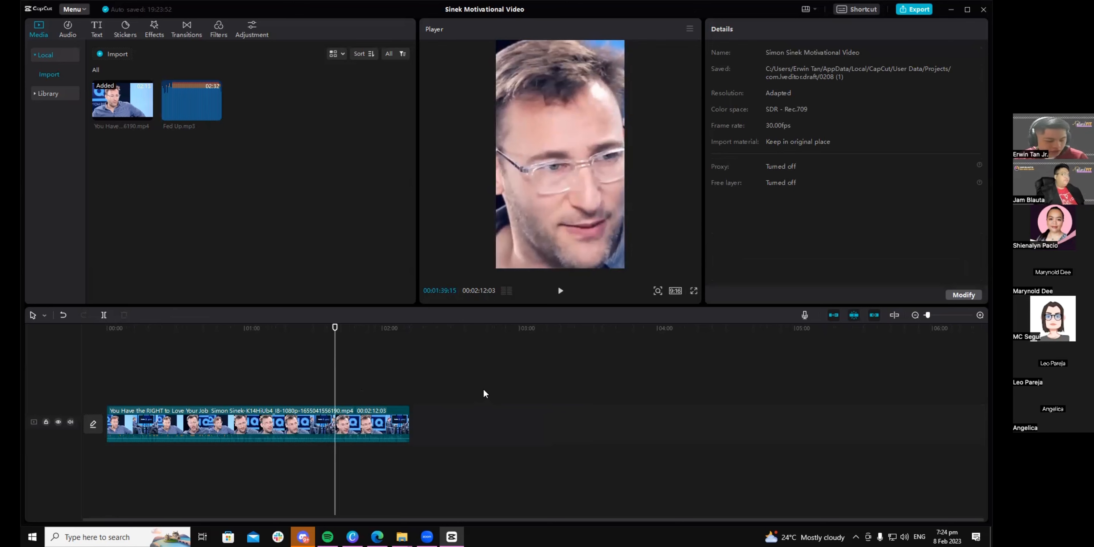
scroll(481, 392, up, 1)
scroll(481, 392, up, 1)
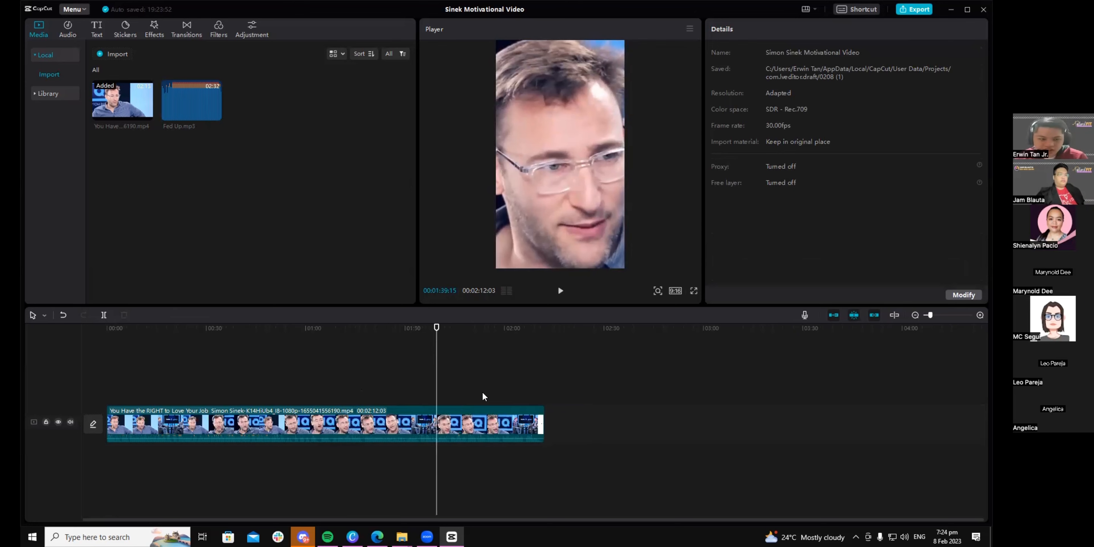
drag(930, 315, 934, 314)
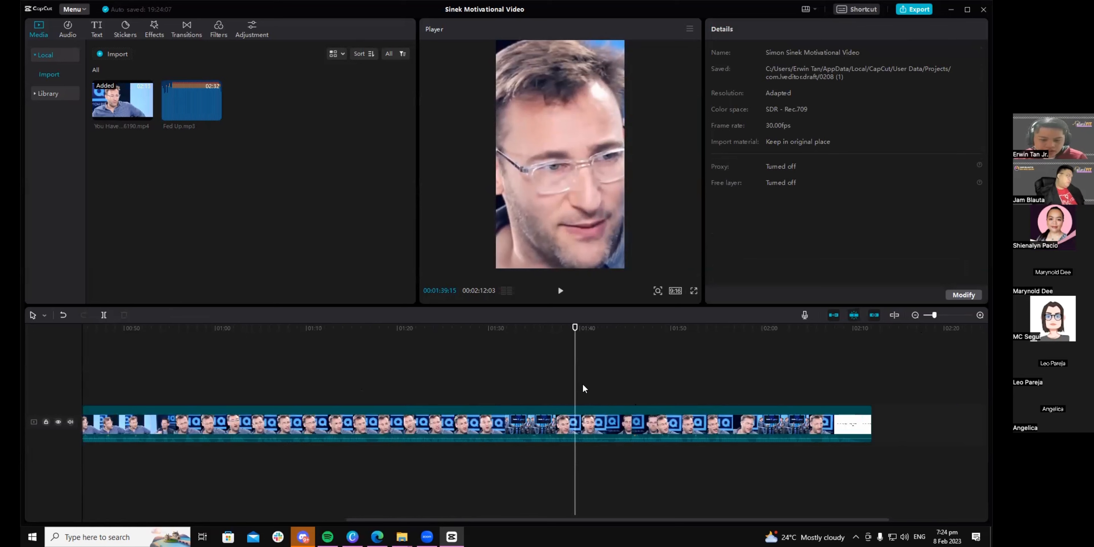
Step: Scrub and play the clip between about 1:33 and 1:45 to look for the excerpt's starting point
click(571, 329)
drag(561, 331, 752, 375)
drag(574, 520, 690, 522)
drag(523, 331, 734, 348)
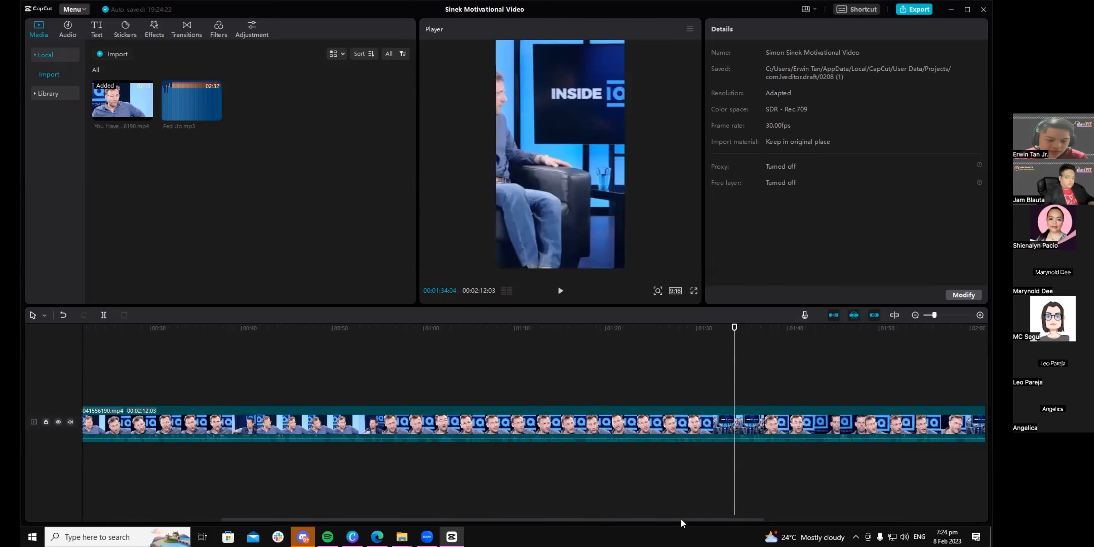
drag(680, 520, 727, 510)
key(space)
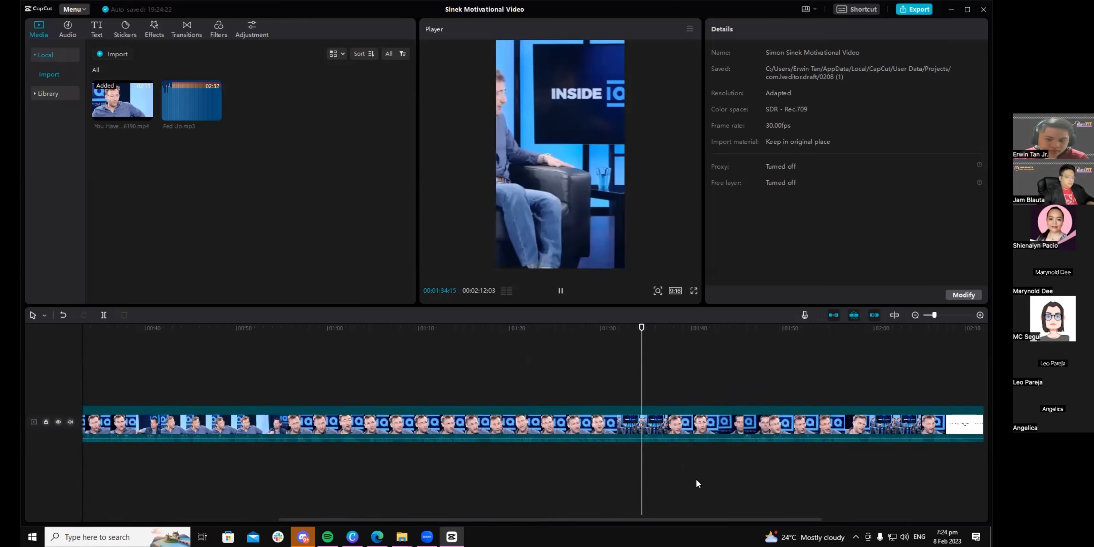
scroll(683, 410, right, 2)
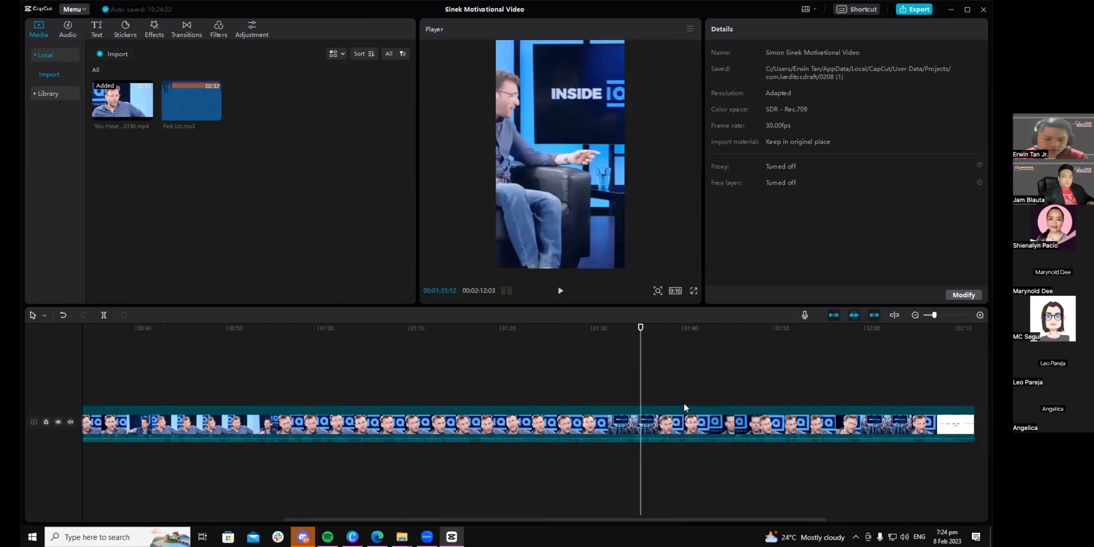
click(680, 385)
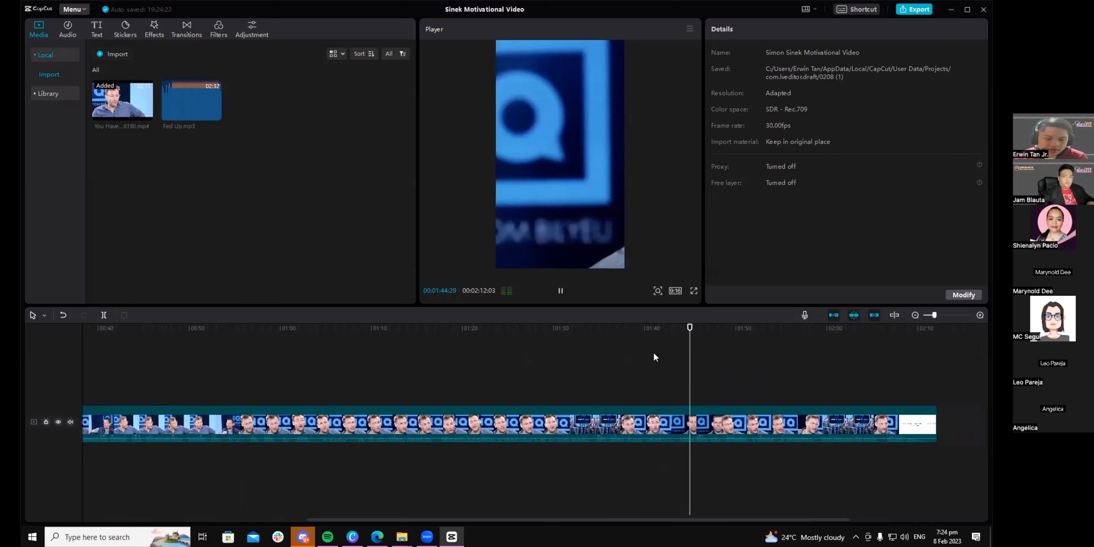
click(586, 369)
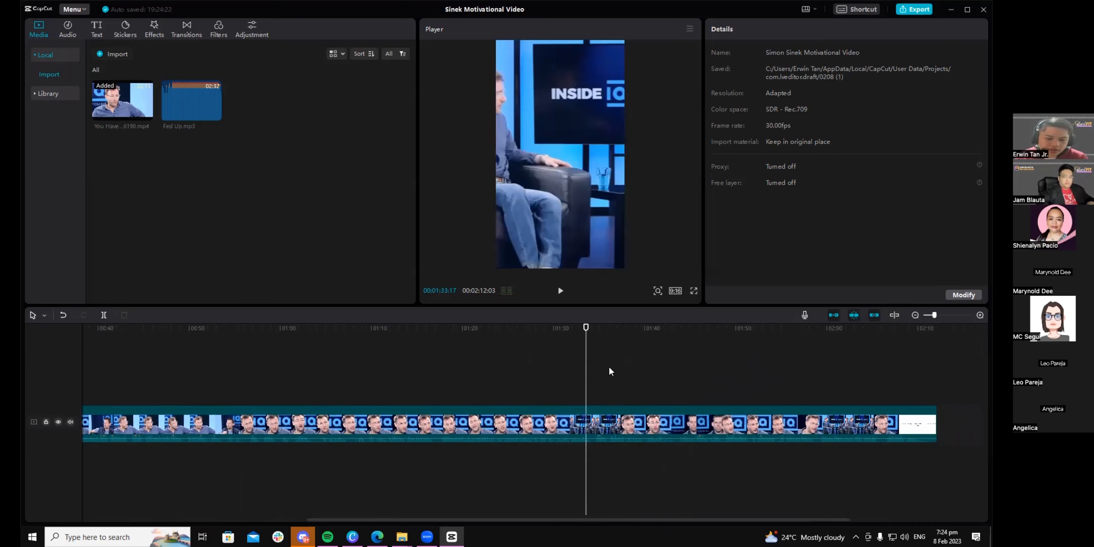
drag(588, 333, 608, 334)
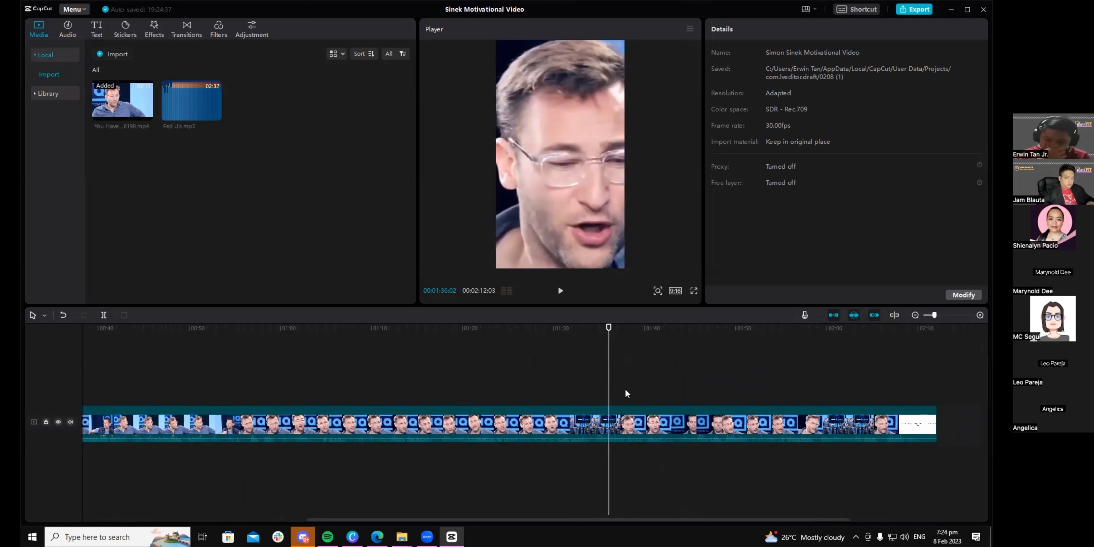
Step: Review the passage from about 1:36 to 1:45 in closer detail and place the playhead at 00:01:35:29
scroll(625, 389, up, 1)
scroll(625, 402, up, 1)
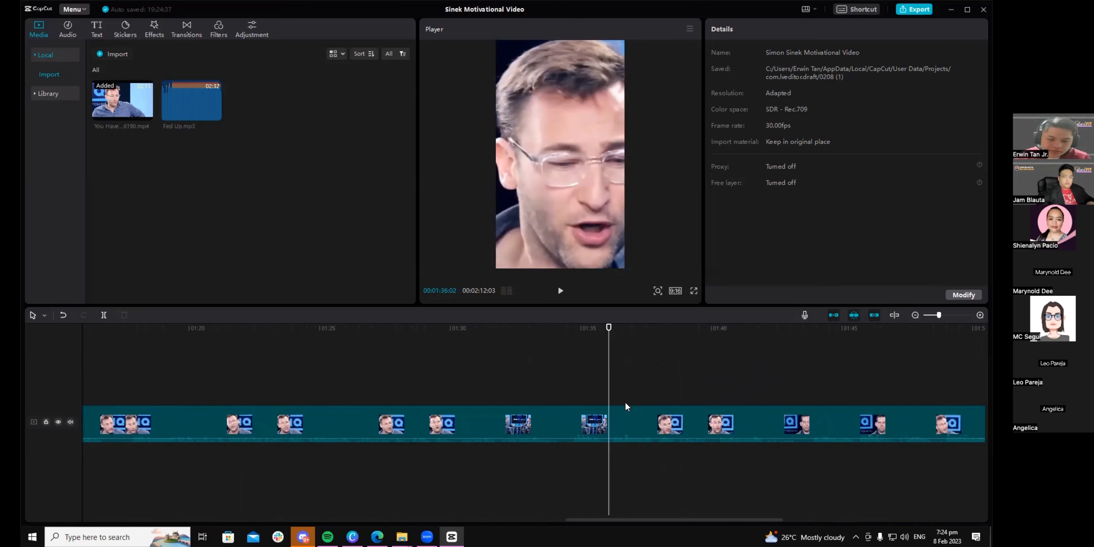
key(space)
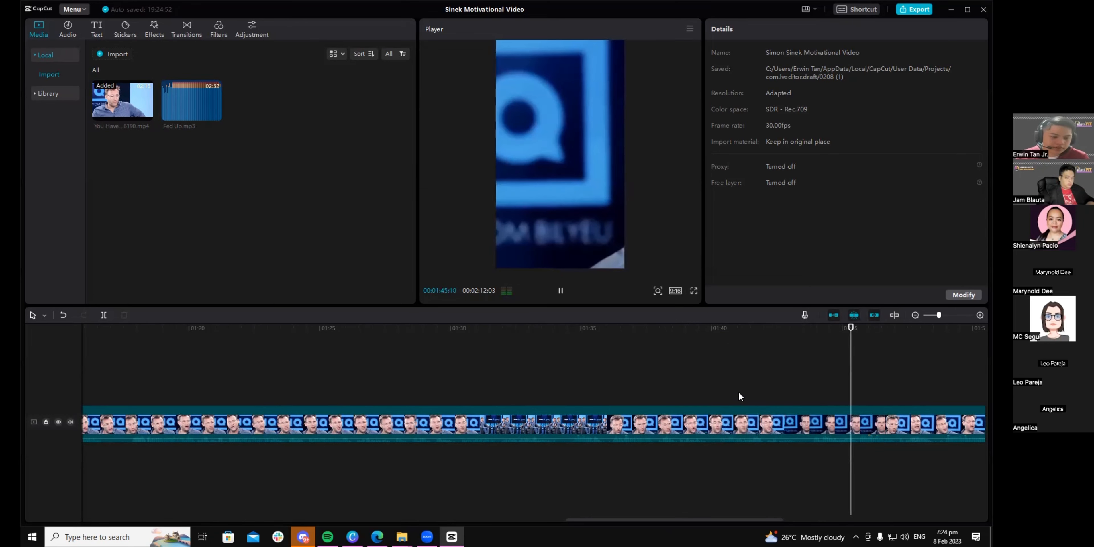
key(space)
click(607, 378)
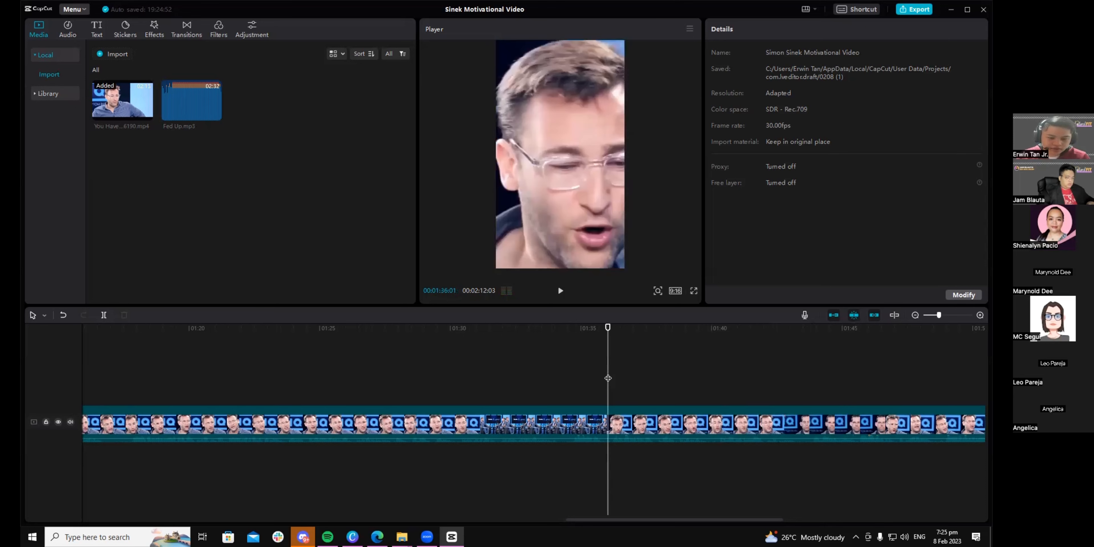
click(606, 378)
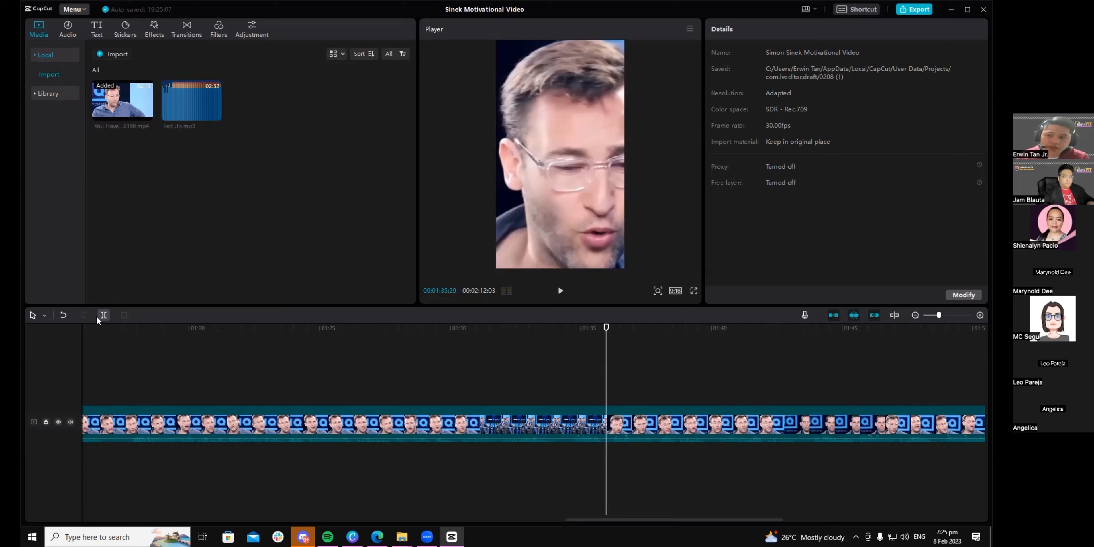
Step: Examine the timeline section of the keyboard shortcut list, including the Split commands, and close the list
click(86, 10)
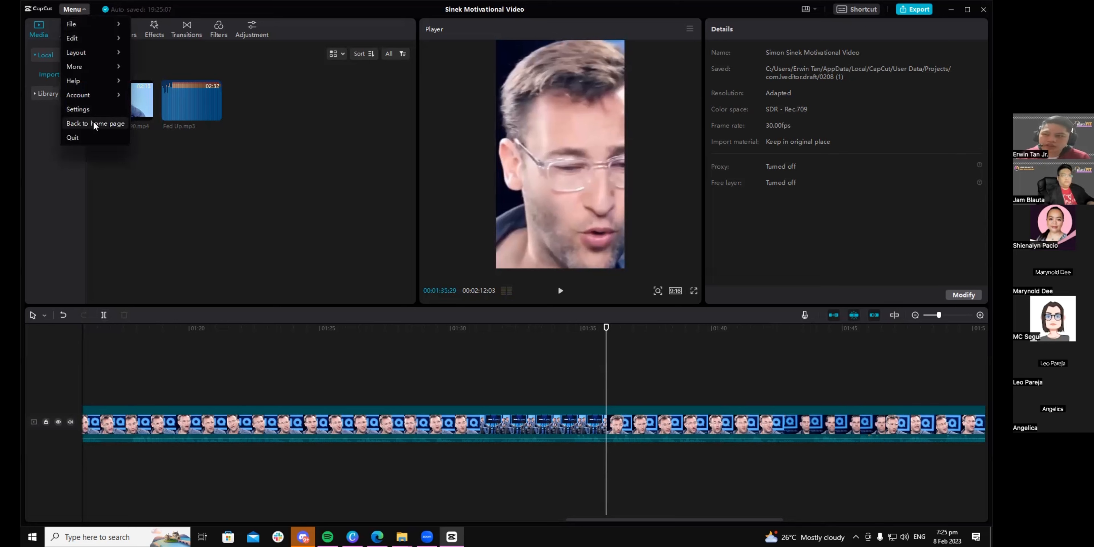
mouse_move(103, 84)
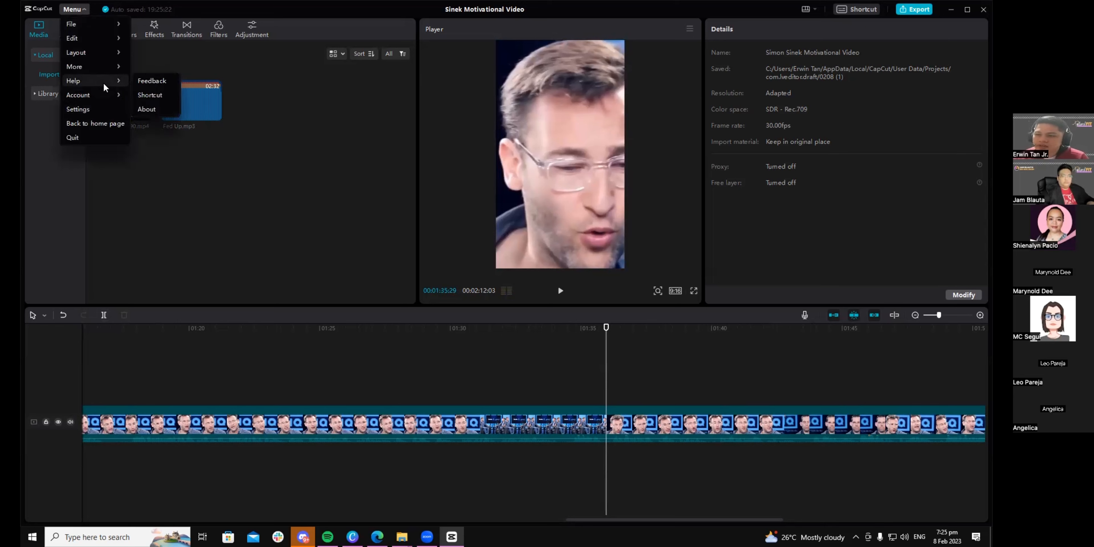
click(82, 11)
click(83, 12)
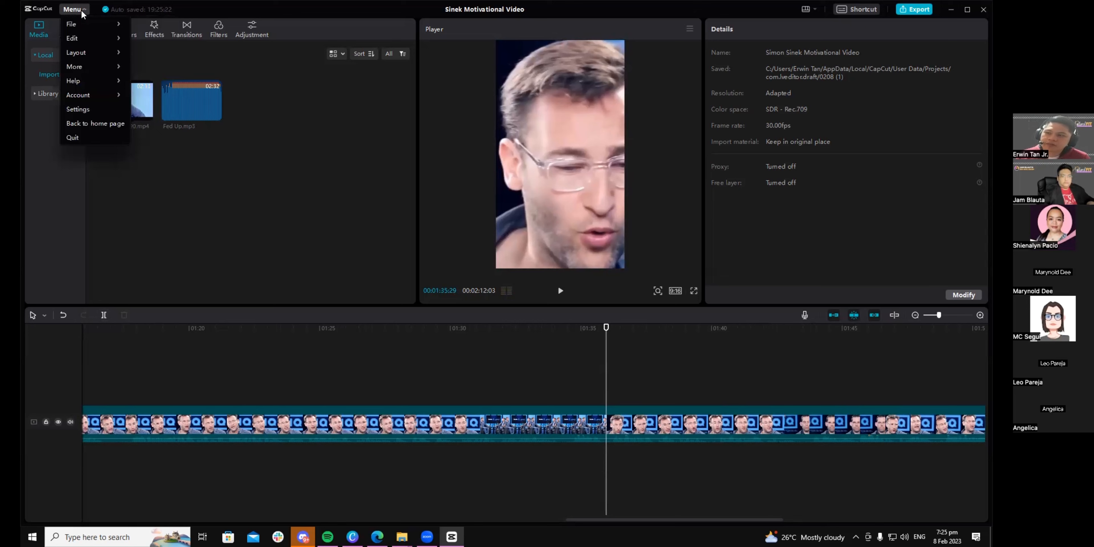
mouse_move(99, 81)
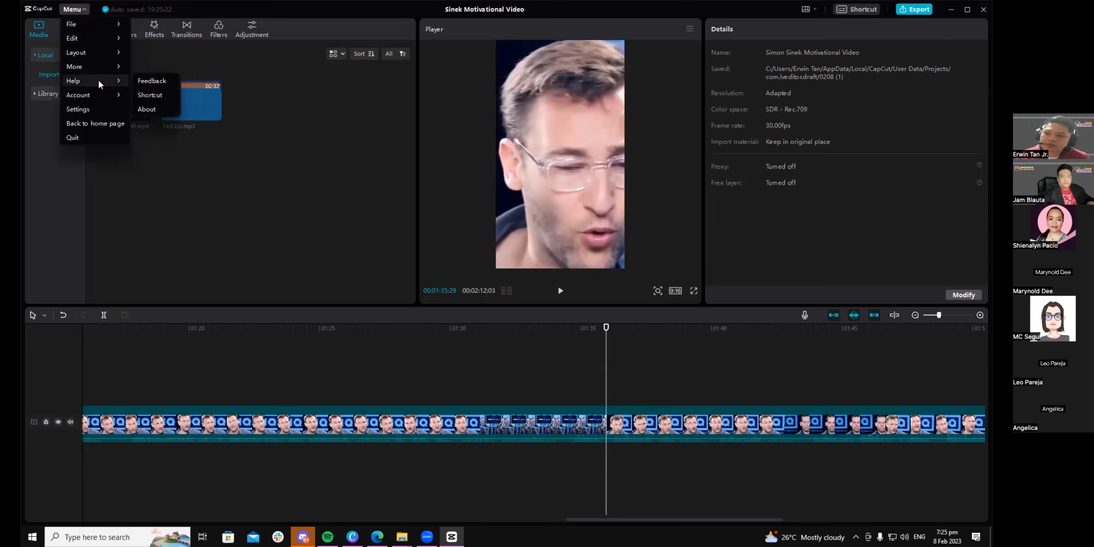
click(144, 91)
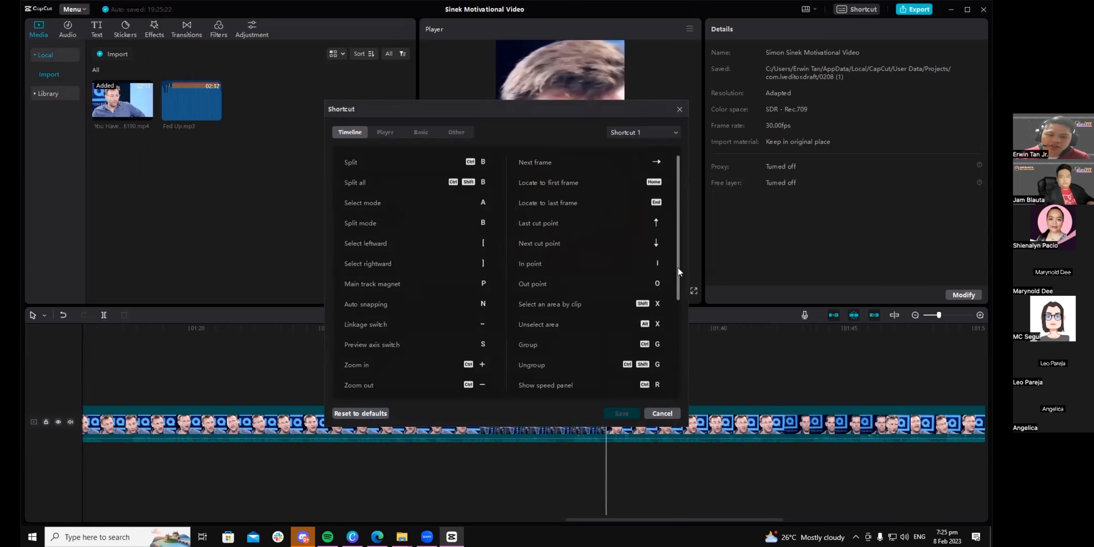
scroll(678, 268, down, 3)
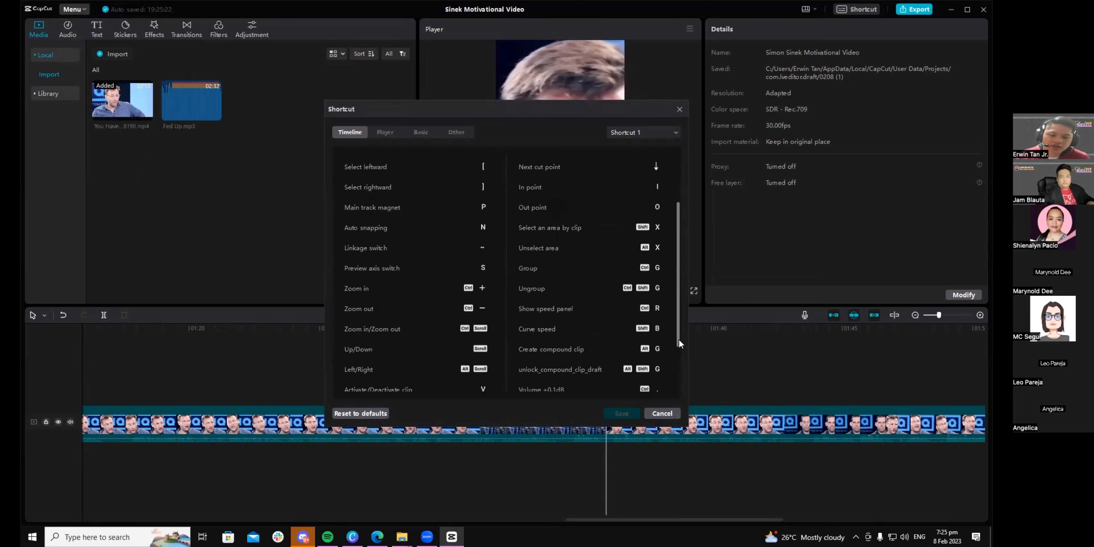
scroll(679, 343, down, 3)
scroll(692, 289, up, 5)
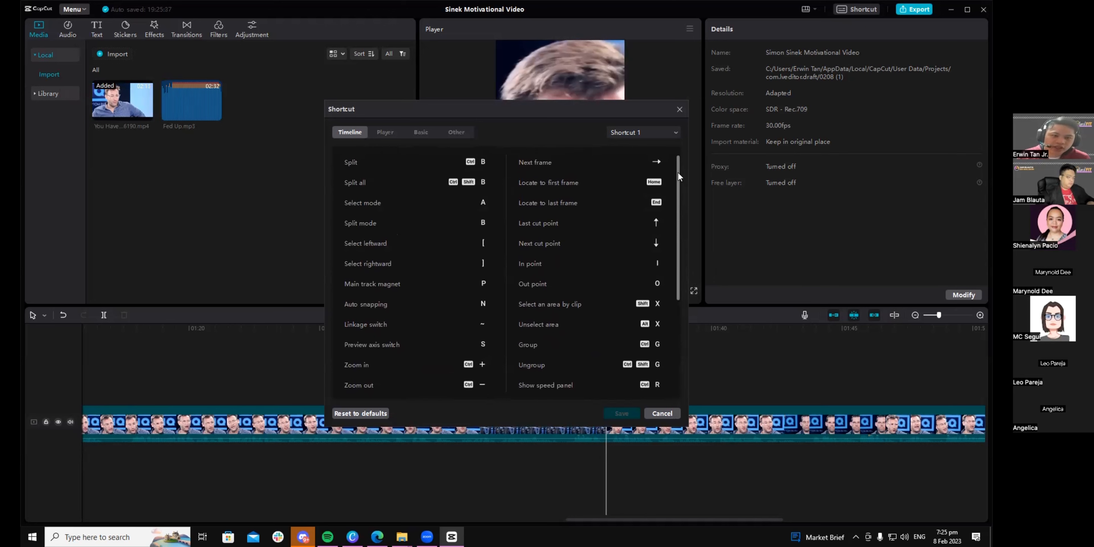
scroll(678, 172, down, 3)
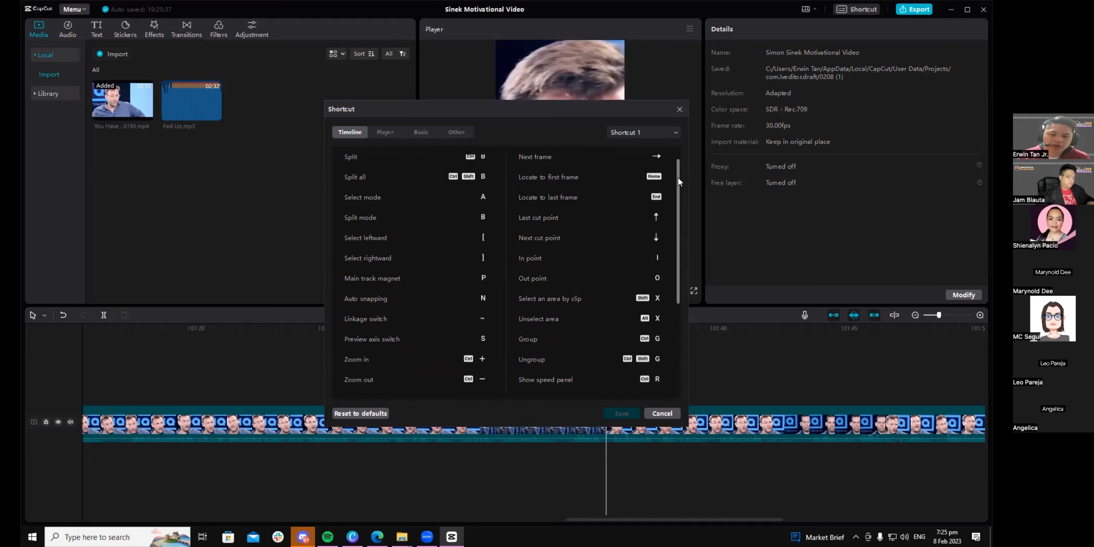
drag(680, 246, 679, 296)
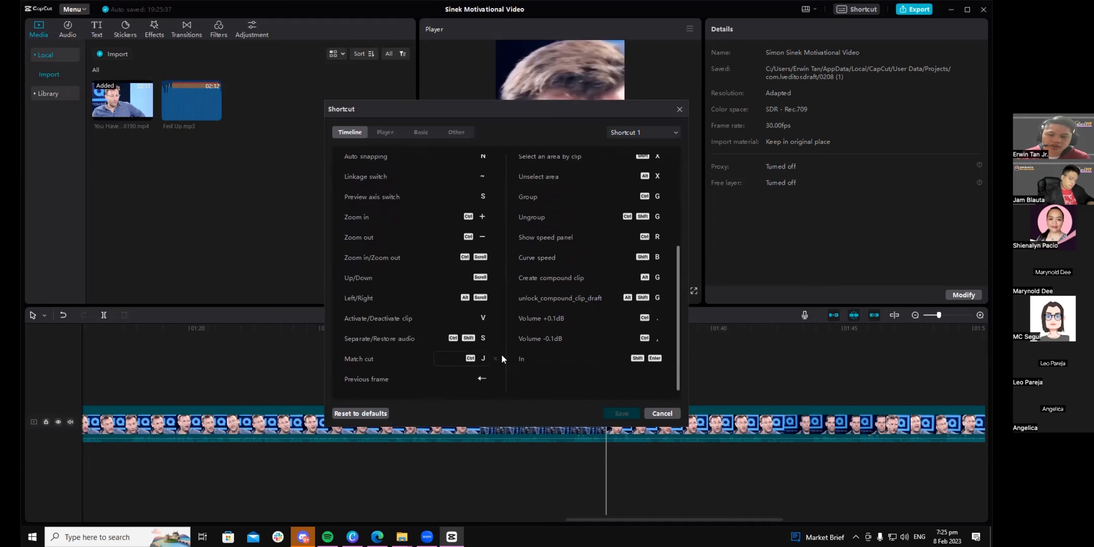
scroll(456, 290, up, 2)
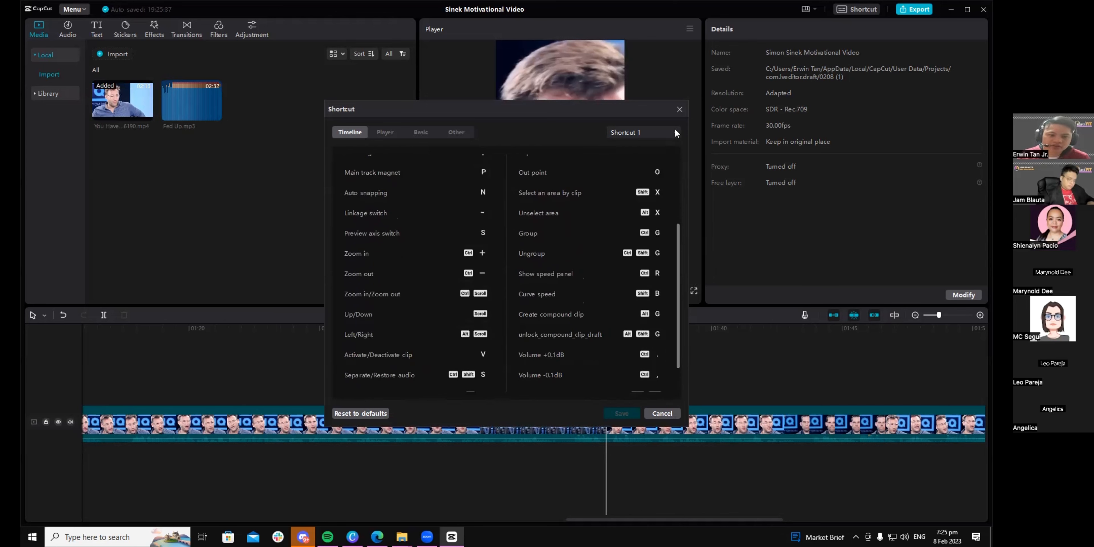
click(675, 114)
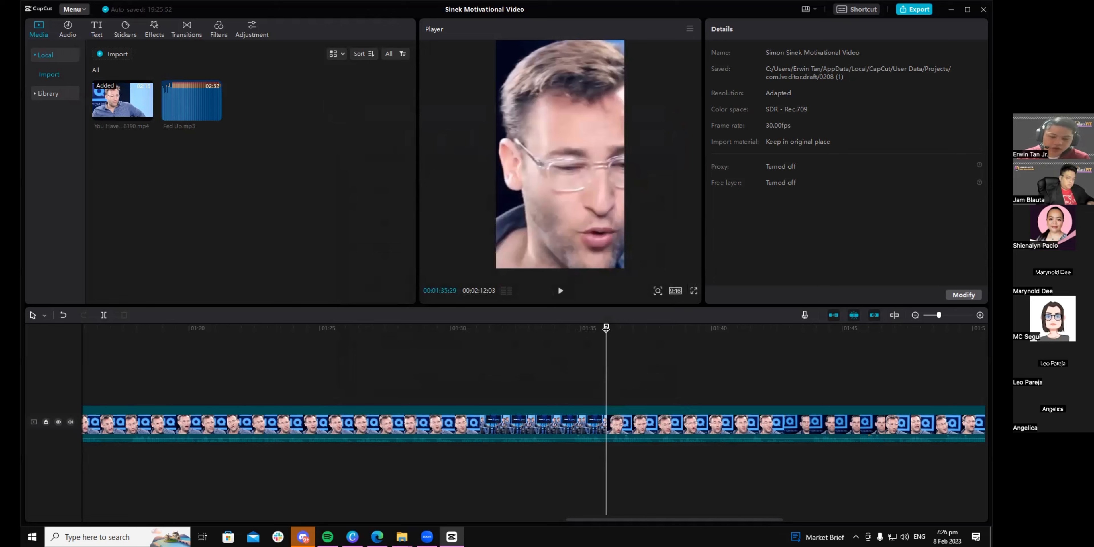
Step: Split the video clip at 00:01:35:29 and again at 00:01:45:14 to isolate the excerpt
key(ctrl+b)
drag(607, 327, 669, 327)
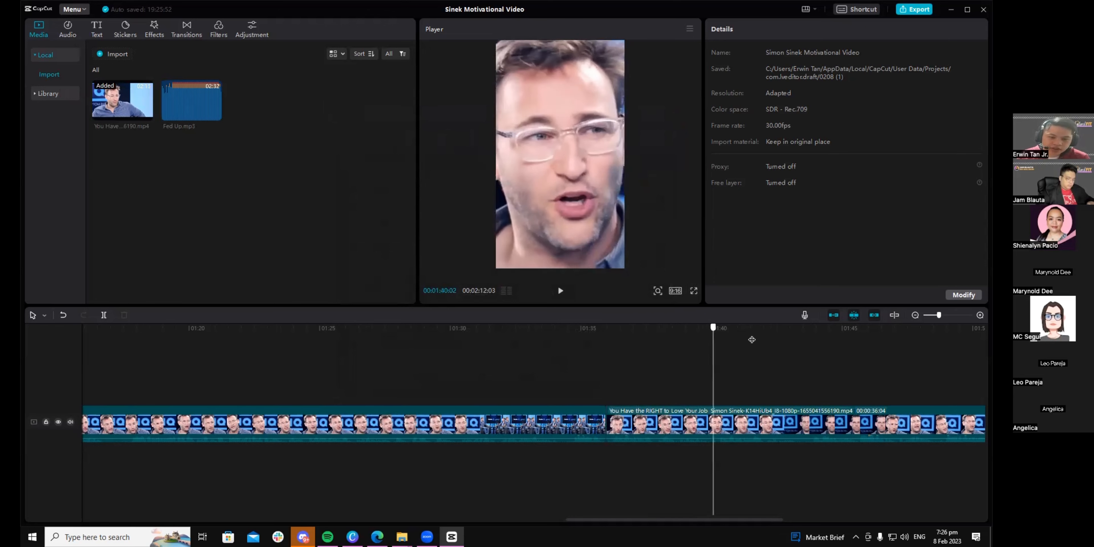
key(space)
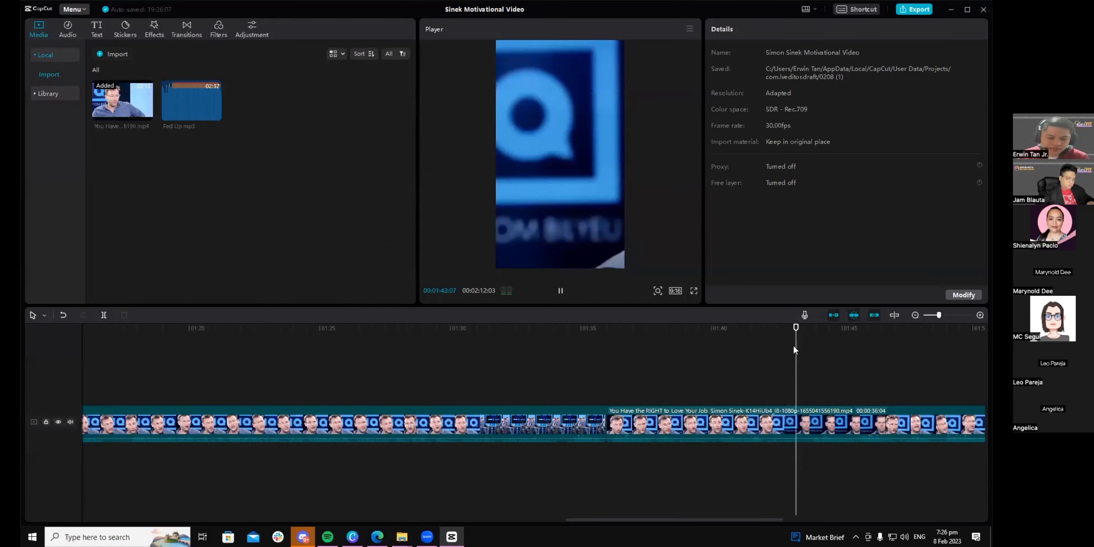
key(space)
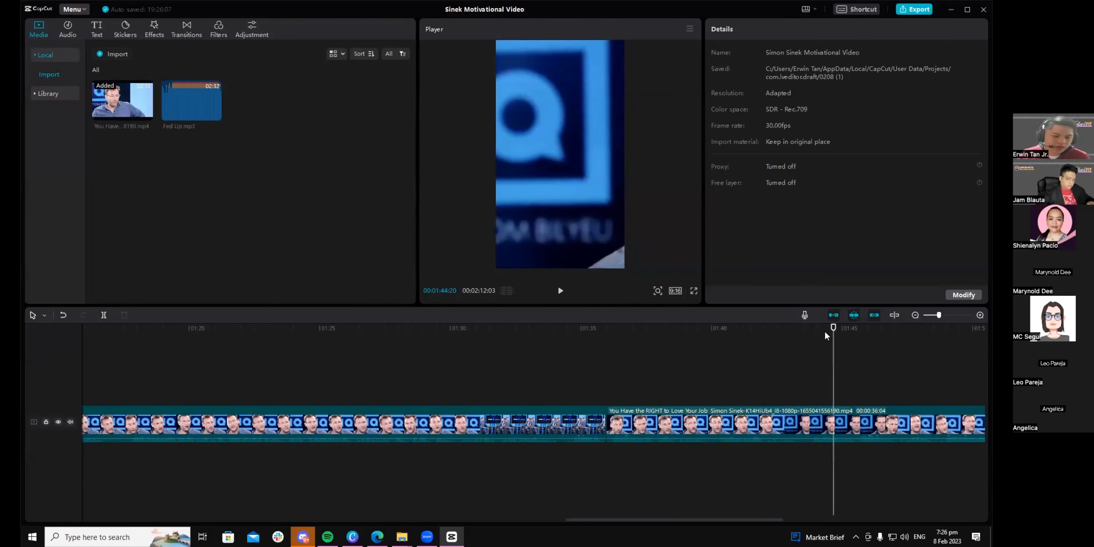
drag(833, 327, 845, 334)
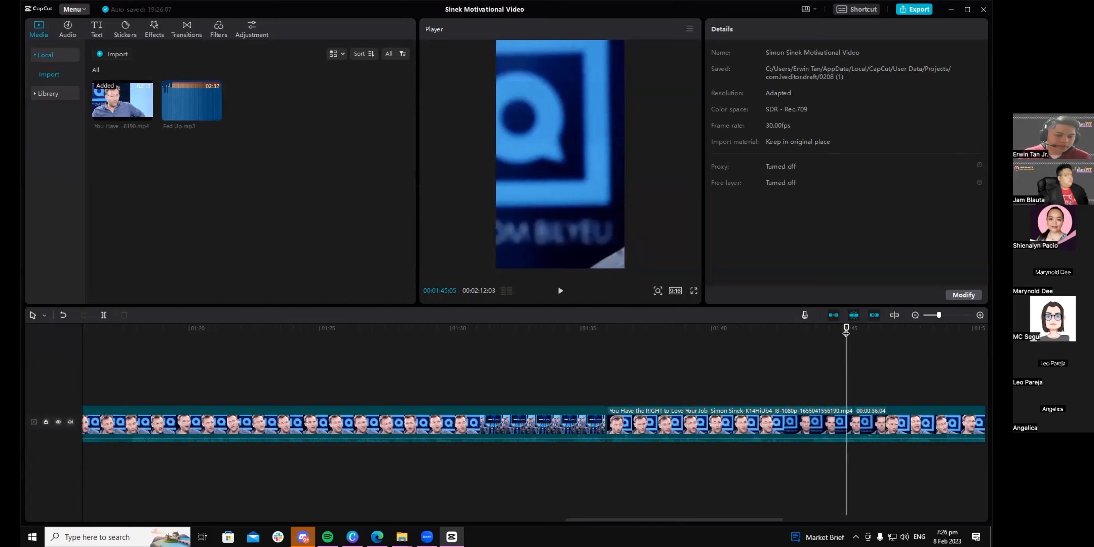
drag(846, 334, 854, 332)
key(ctrl+b)
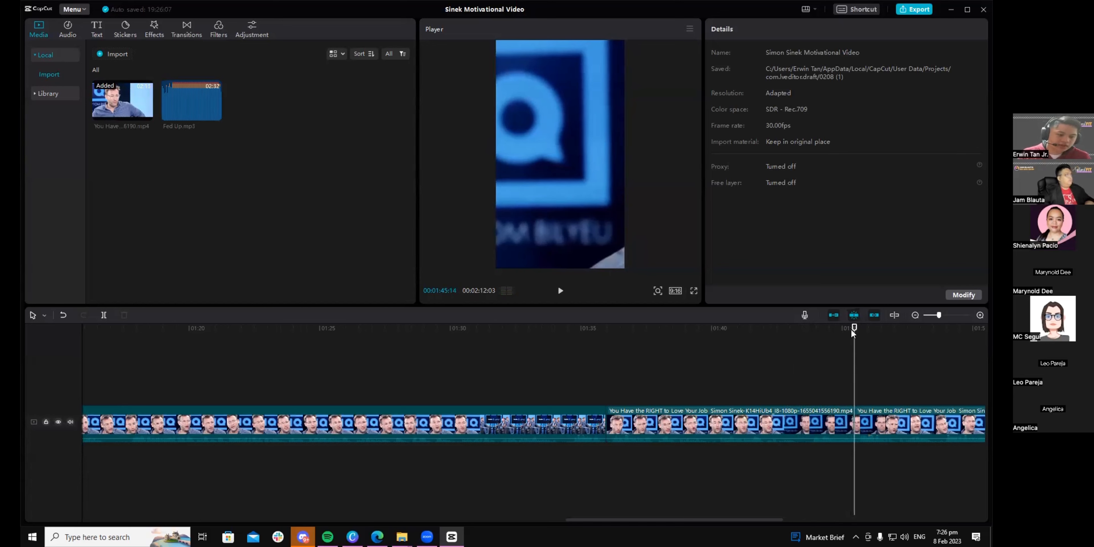
Step: Delete the clip segments before and after the excerpt and return the playhead to the start of the timeline
scroll(568, 447, down, 5)
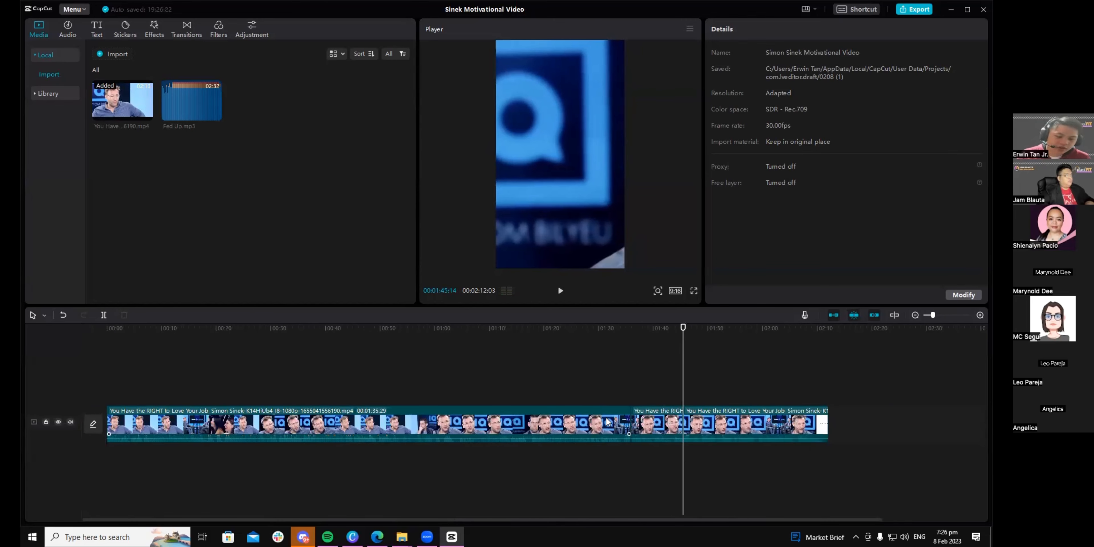
click(611, 424)
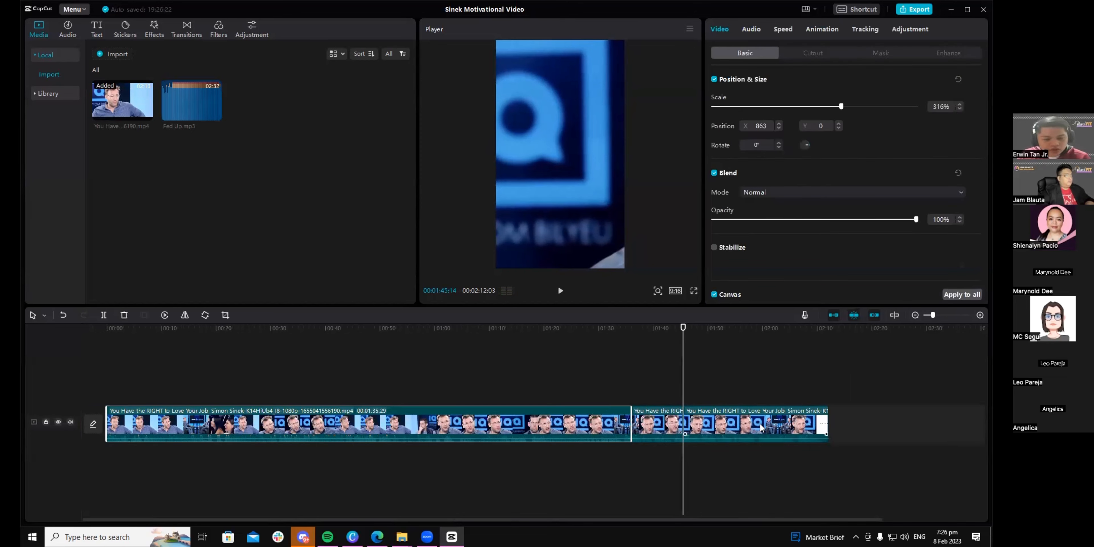
key(Delete)
click(281, 437)
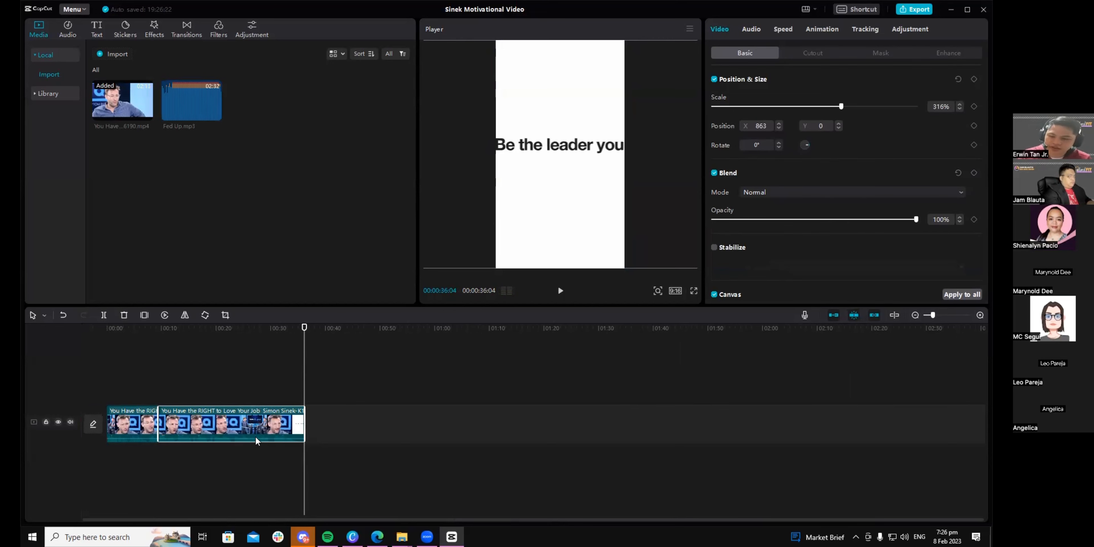
key(Delete)
drag(158, 327, 65, 326)
ctrl+scroll(126, 381, up, 5)
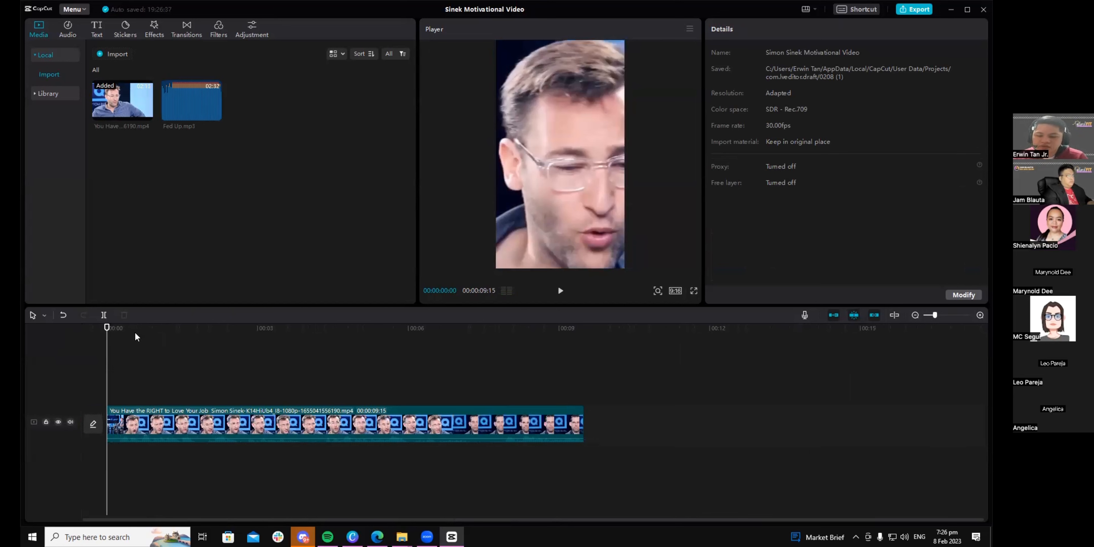
drag(116, 329, 92, 334)
Step: Look through the preview's aspect ratio options and close the list without changing the 9:16 format
click(566, 151)
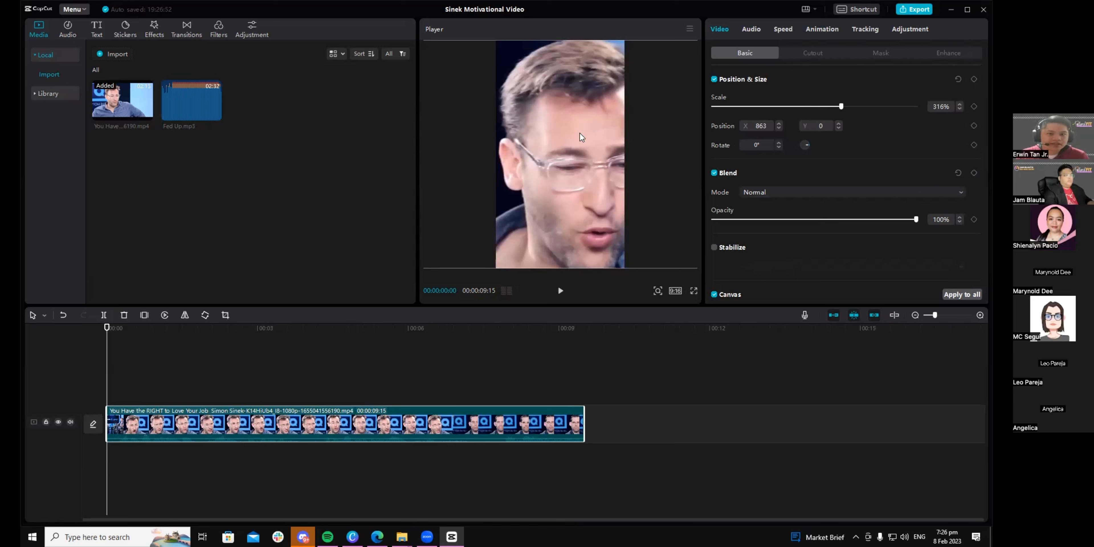
click(679, 291)
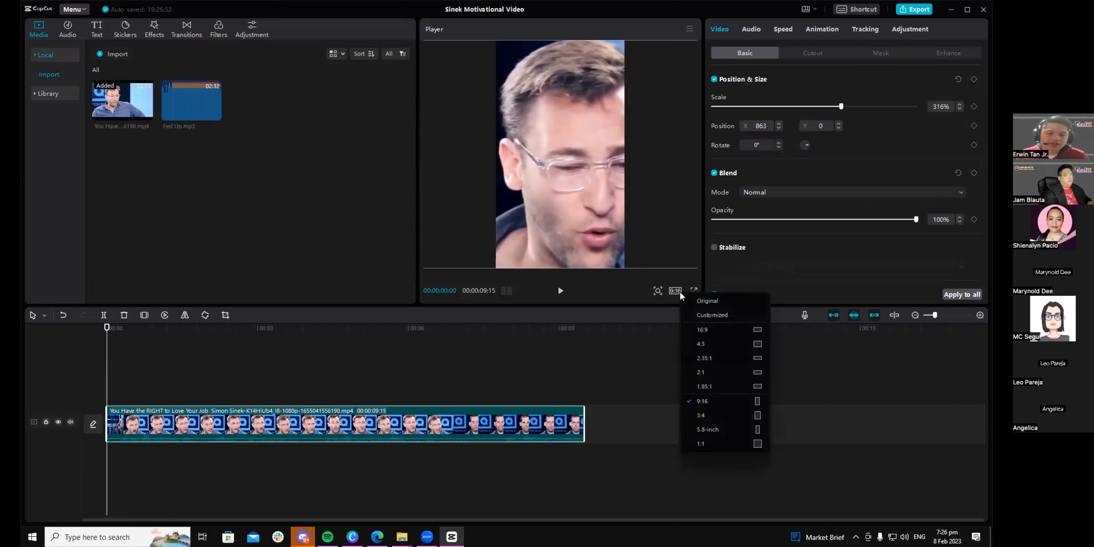
click(598, 210)
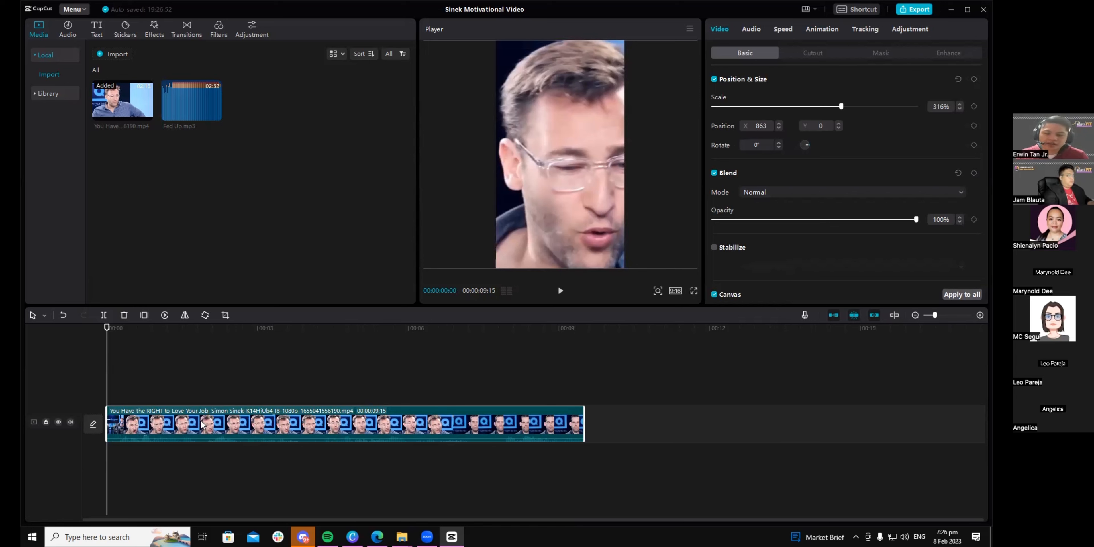
Step: Scale the clip down to 247% at 00:00:01:19 and position it at X 400, Y 0 in the frame
drag(107, 330, 188, 334)
drag(567, 226, 469, 98)
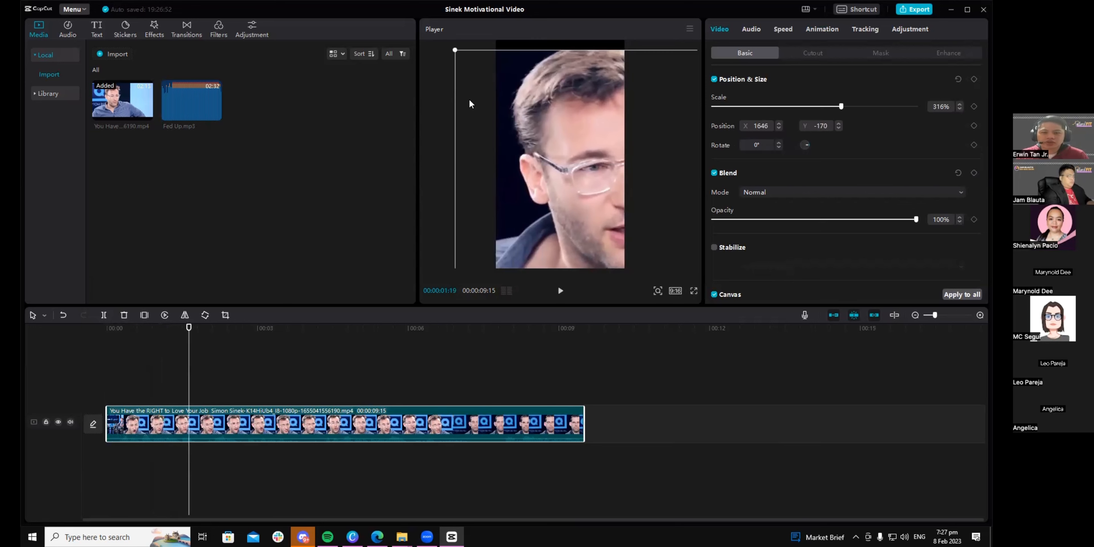
scroll(595, 203, down, 5)
drag(594, 204, 529, 195)
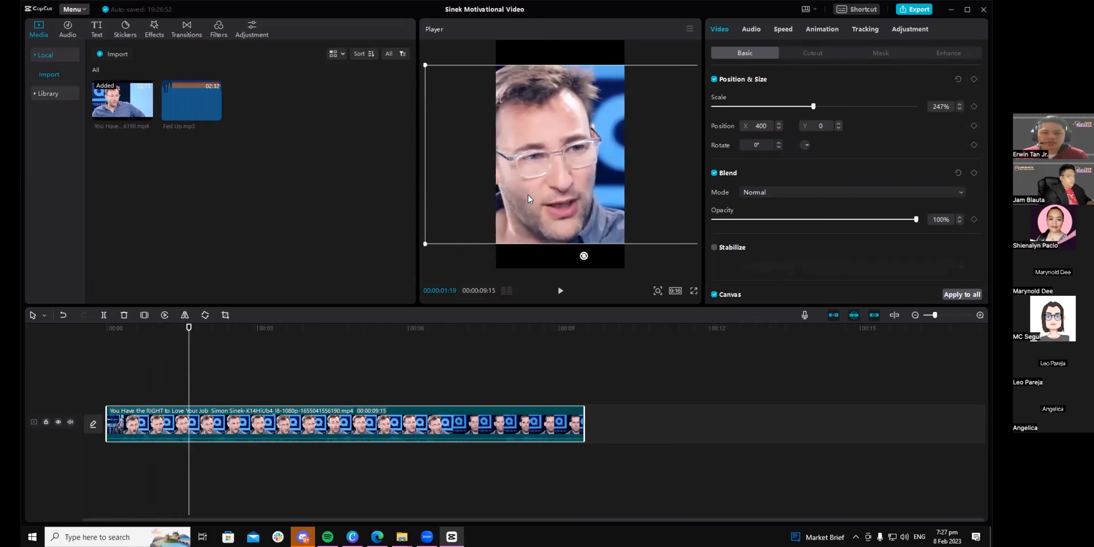
click(532, 256)
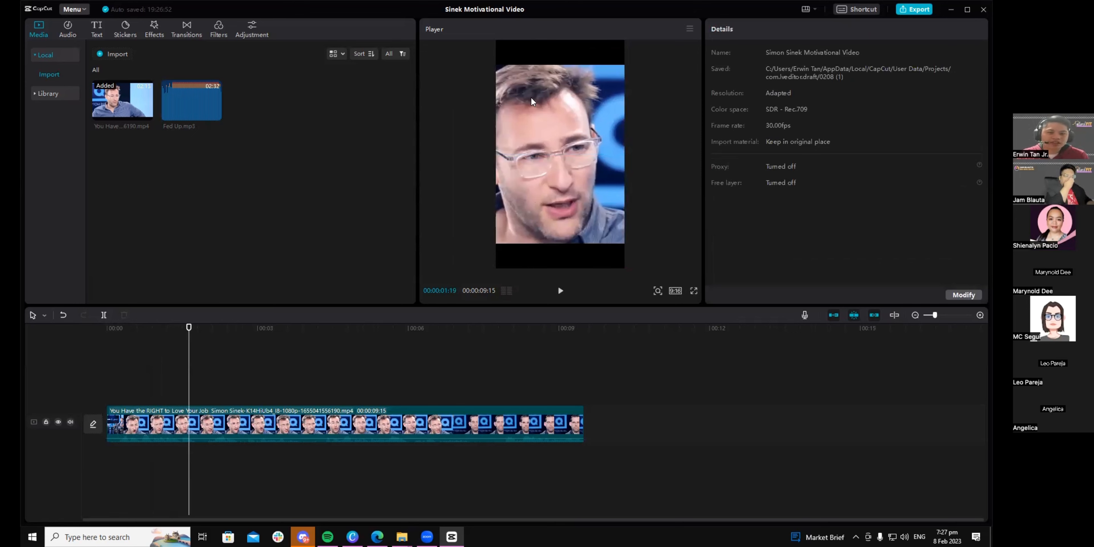
click(500, 184)
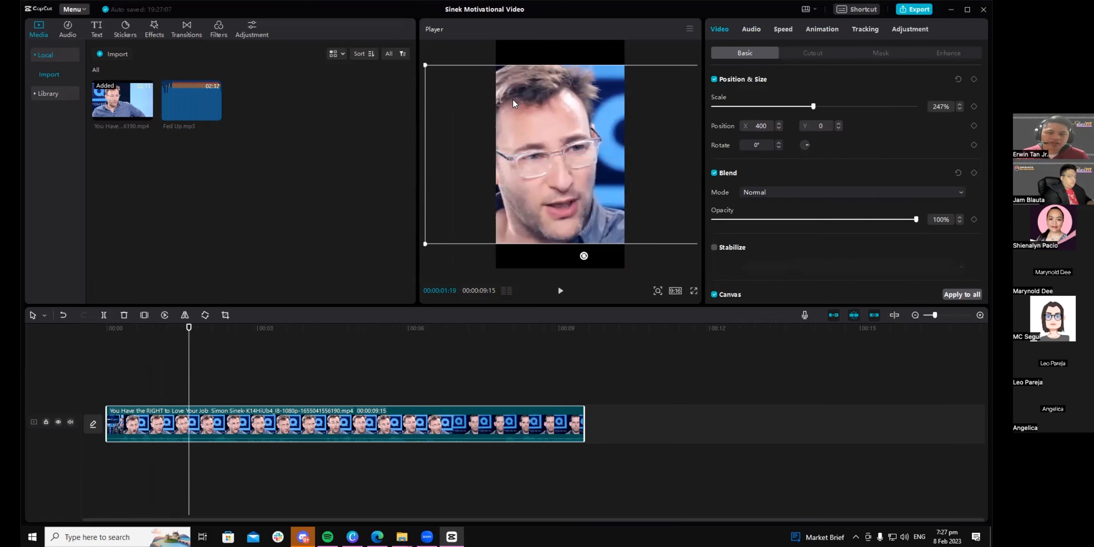
click(515, 44)
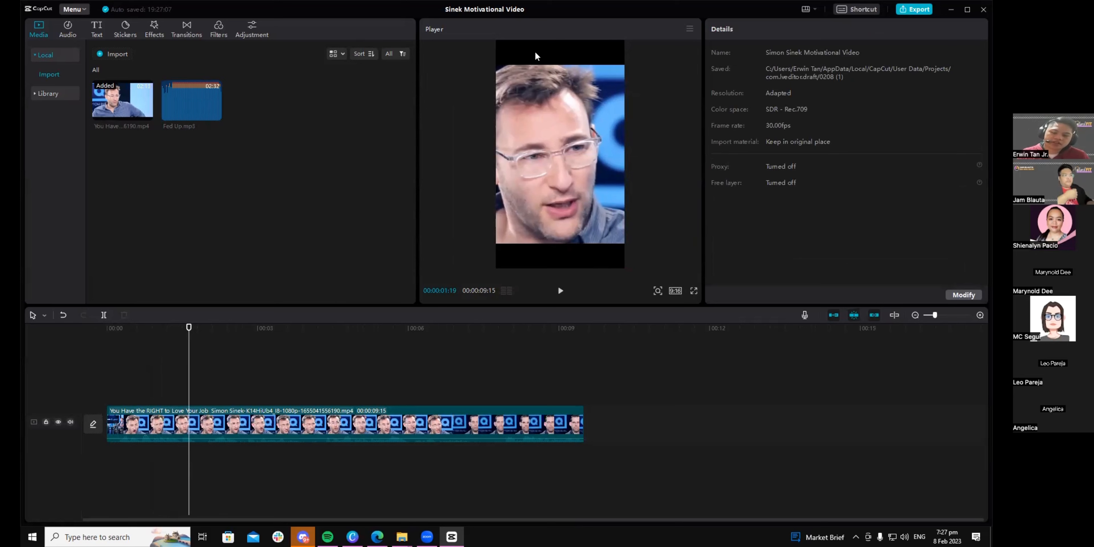
Step: Enlarge the clip to 315% to fill the vertical frame and position it at X 744, Y 0
click(584, 149)
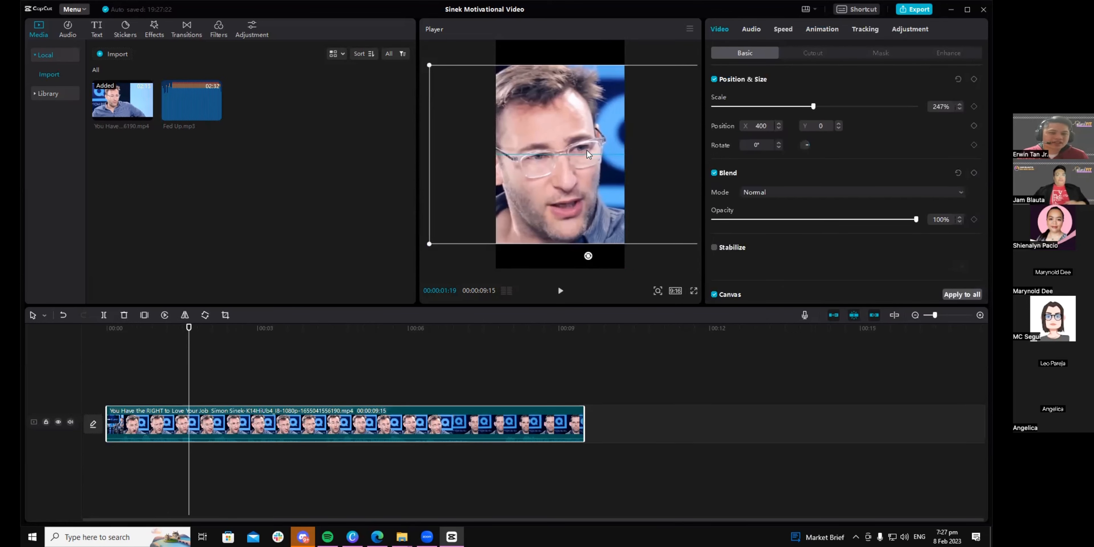
drag(587, 151, 594, 153)
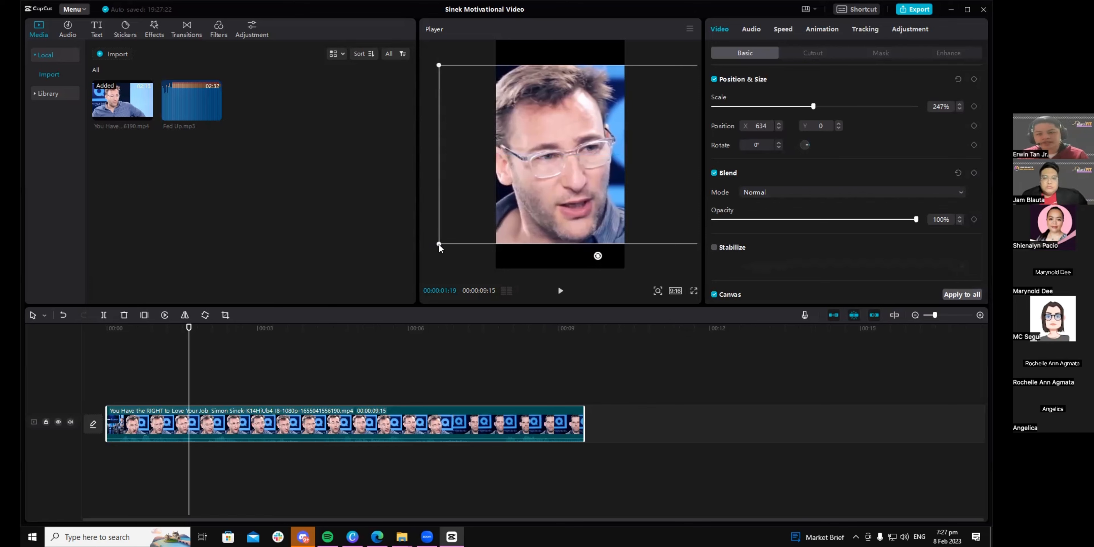
drag(438, 243, 418, 273)
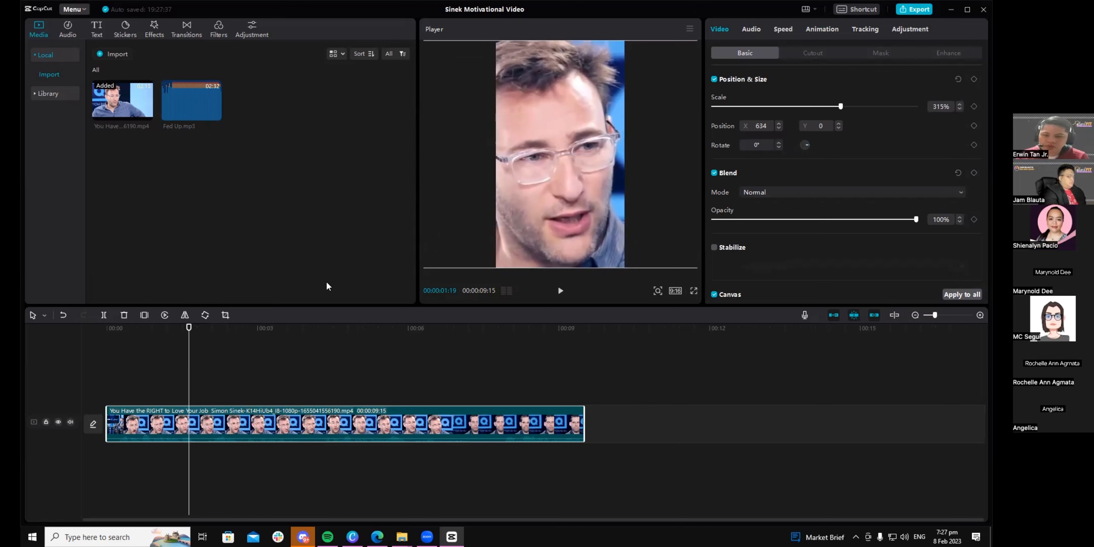
drag(546, 217, 574, 214)
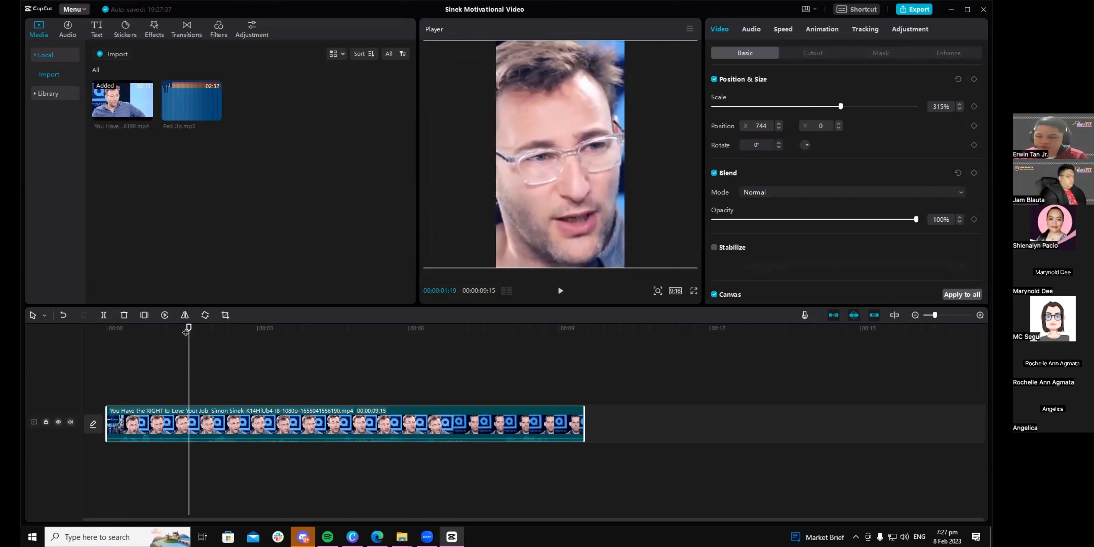
Step: Split the excerpt at 00:00:07:07, where the shot shows the background sign
drag(189, 333, 308, 335)
drag(405, 357, 471, 385)
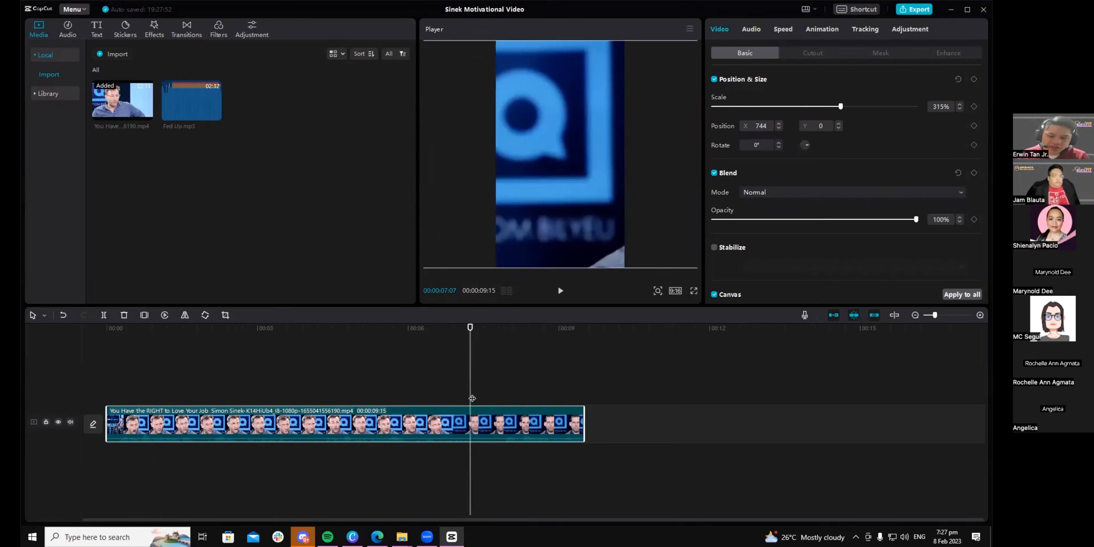
key(ctrl+b)
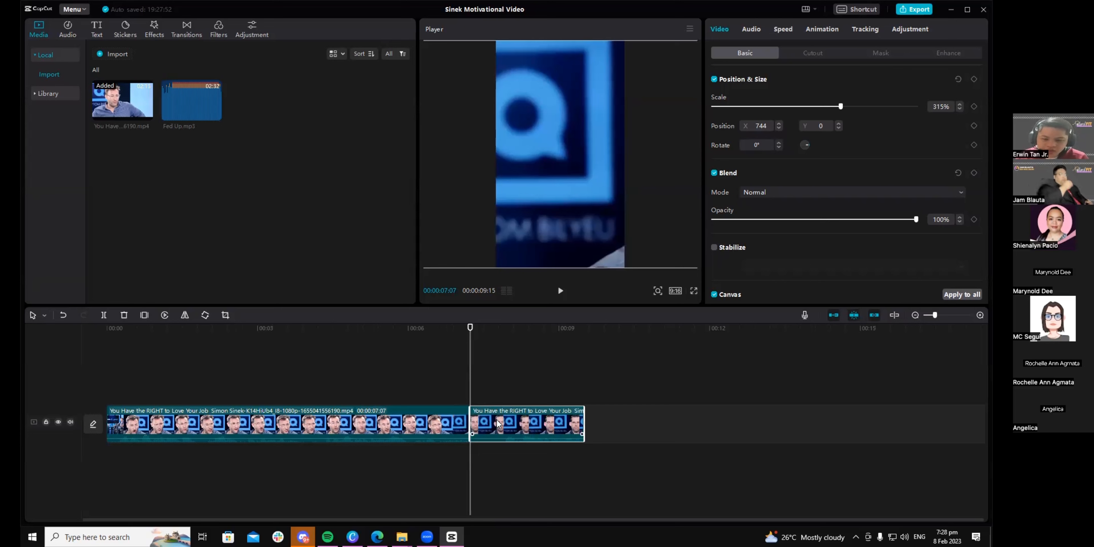
Step: Move the split-off end segment onto a track above and back behind the first segment on the main track
drag(497, 422, 501, 389)
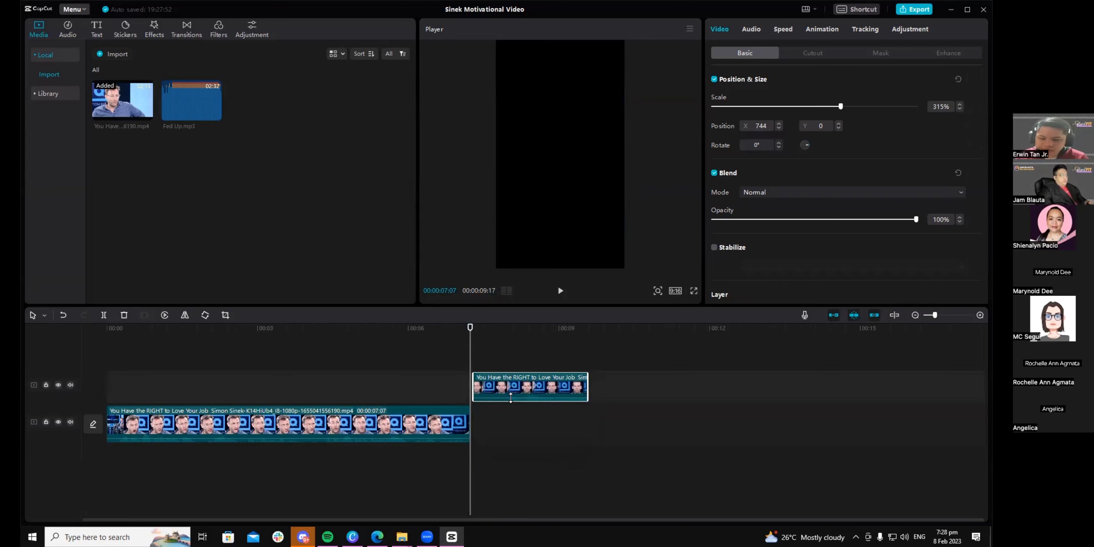
drag(513, 397, 517, 412)
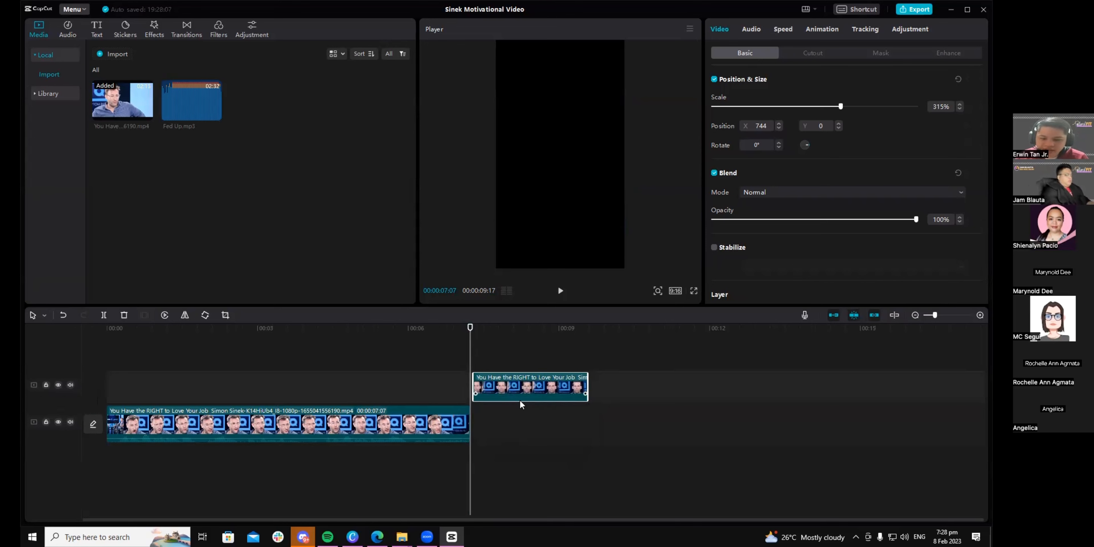
click(522, 403)
click(507, 393)
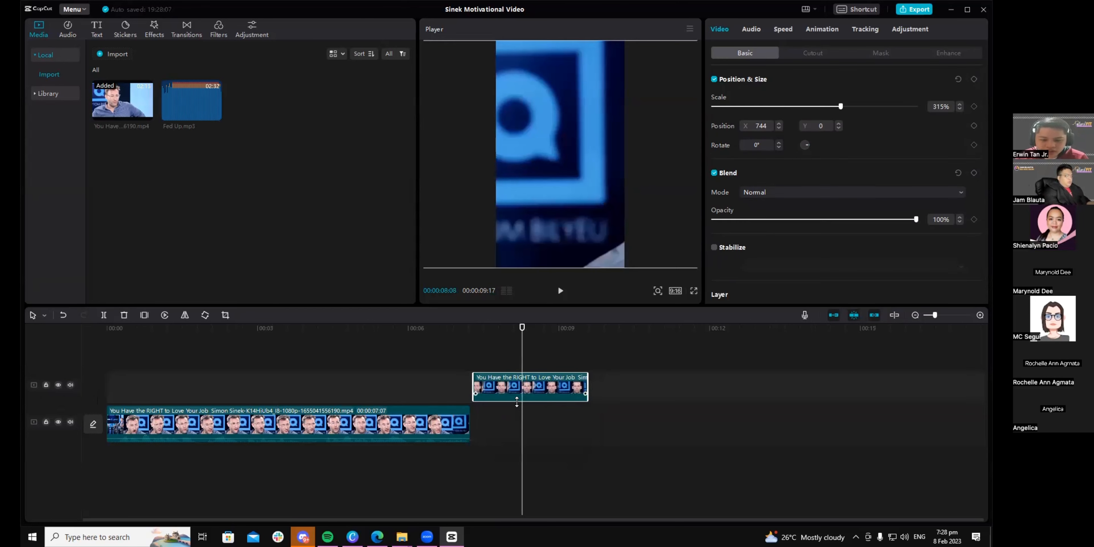
drag(515, 401, 498, 420)
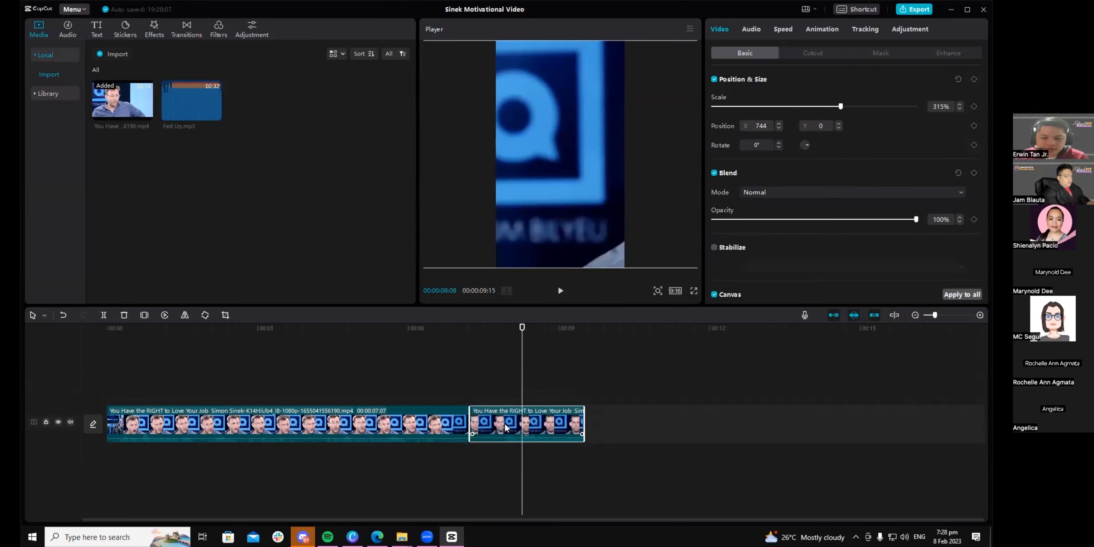
Step: Undo the track moves and the split to restore the single excerpt clip
key(ctrl+z)
key(ctrl+z)
key(ctrl+z)
key(ctrl+z)
key(ctrl+z)
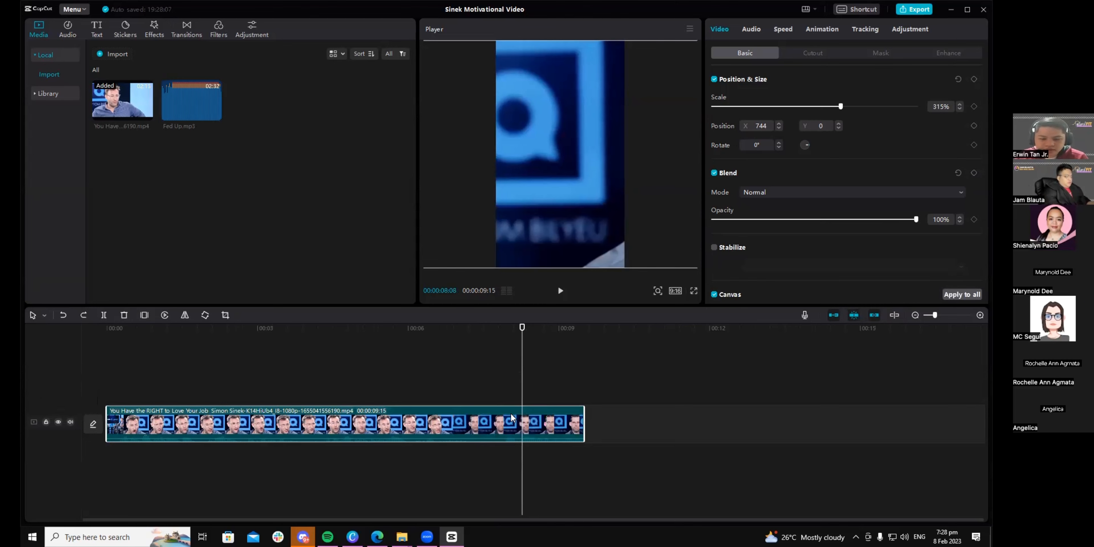
Step: Scrub to 00:00:06:19 and examine the clip's audio settings, including Volume, Fade-in, Fade-out and Noise reduction
click(466, 378)
drag(466, 379, 451, 396)
click(486, 420)
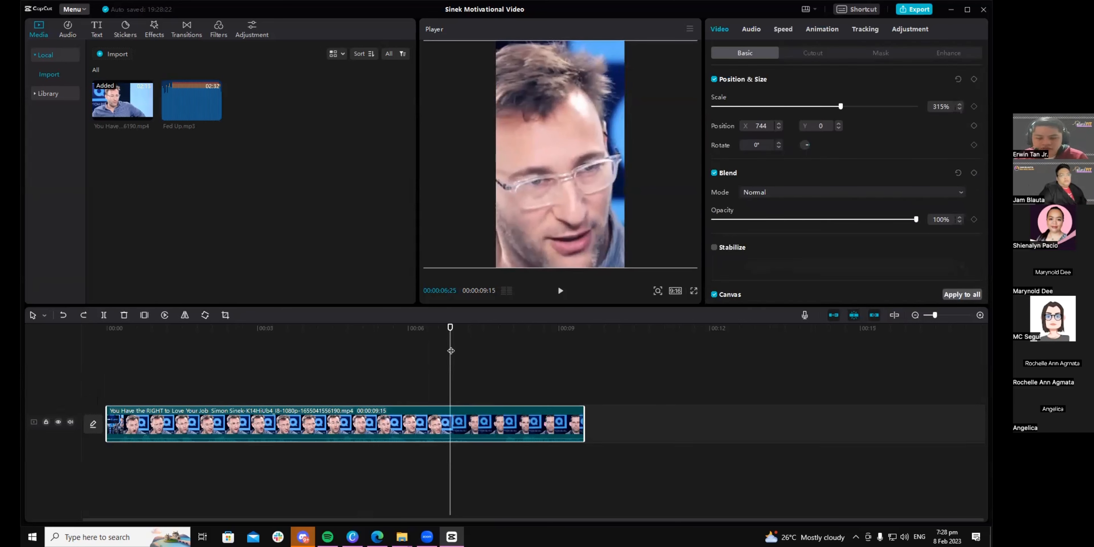
click(439, 404)
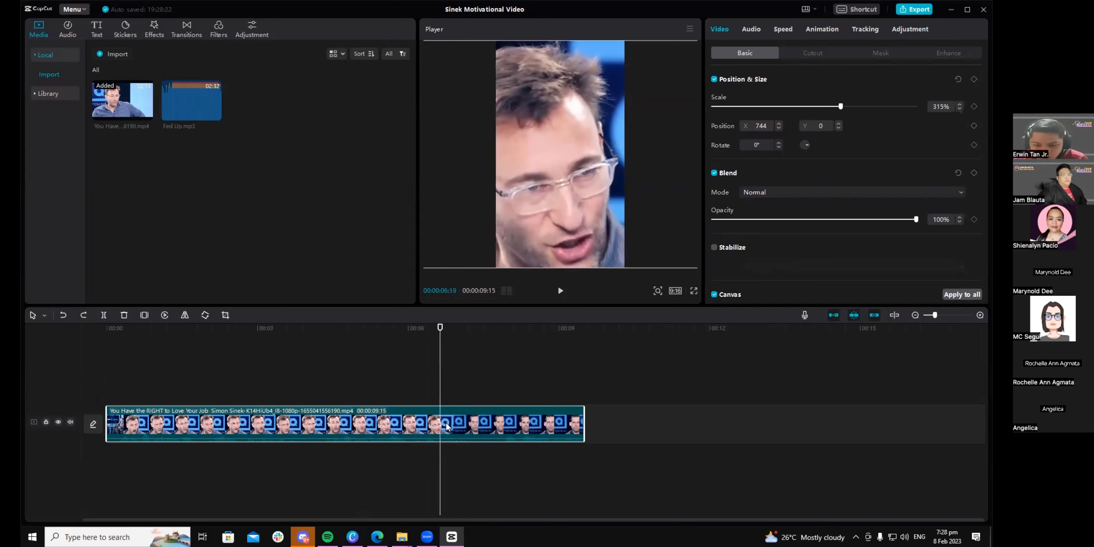
click(750, 29)
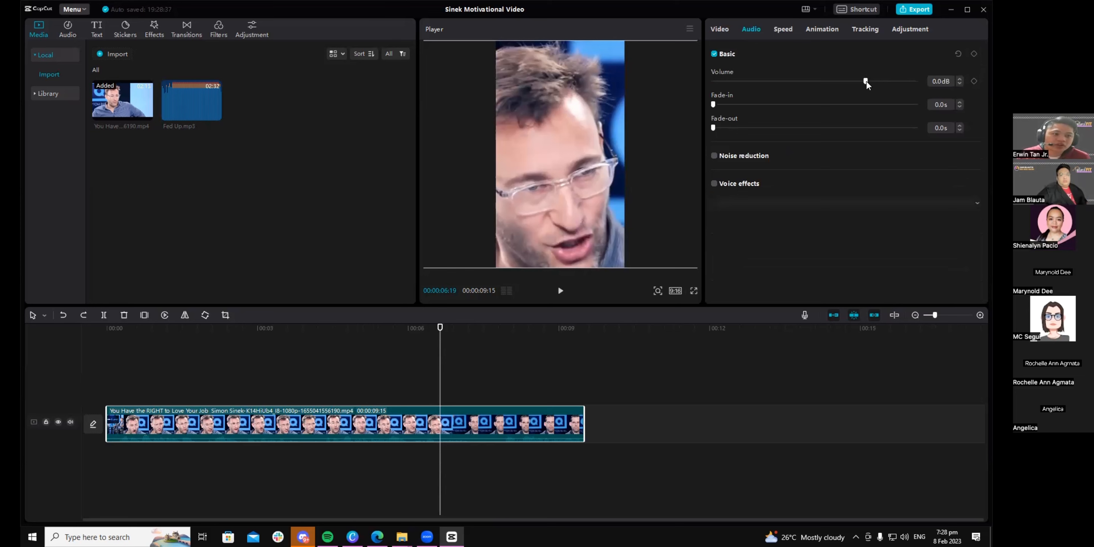
mouse_move(866, 81)
mouse_down()
mouse_move(827, 82)
mouse_move(903, 90)
mouse_move(866, 89)
mouse_up()
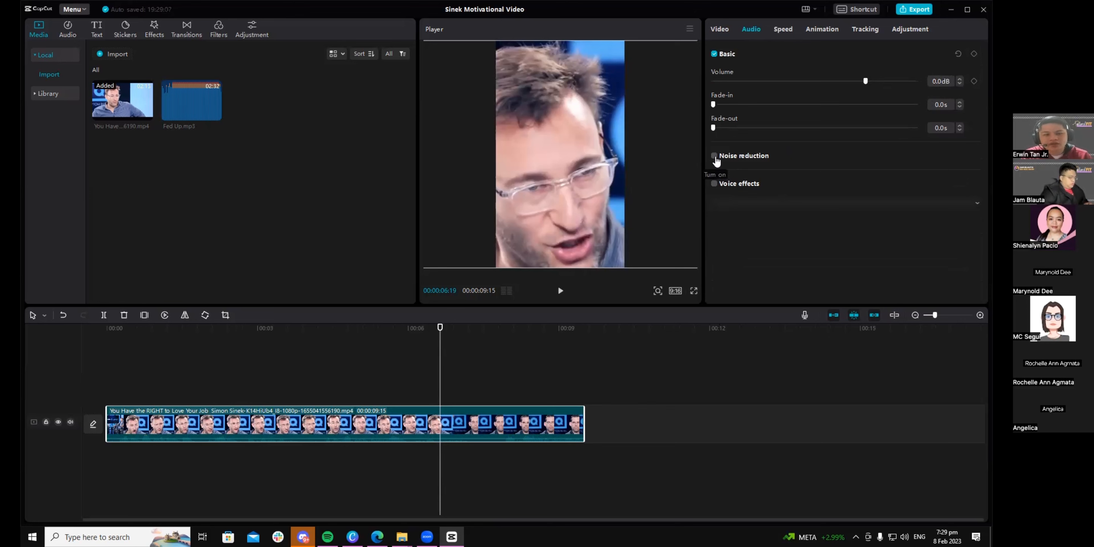
Step: Split the excerpt at 00:00:07:04, where the shot shows the background sign
click(630, 418)
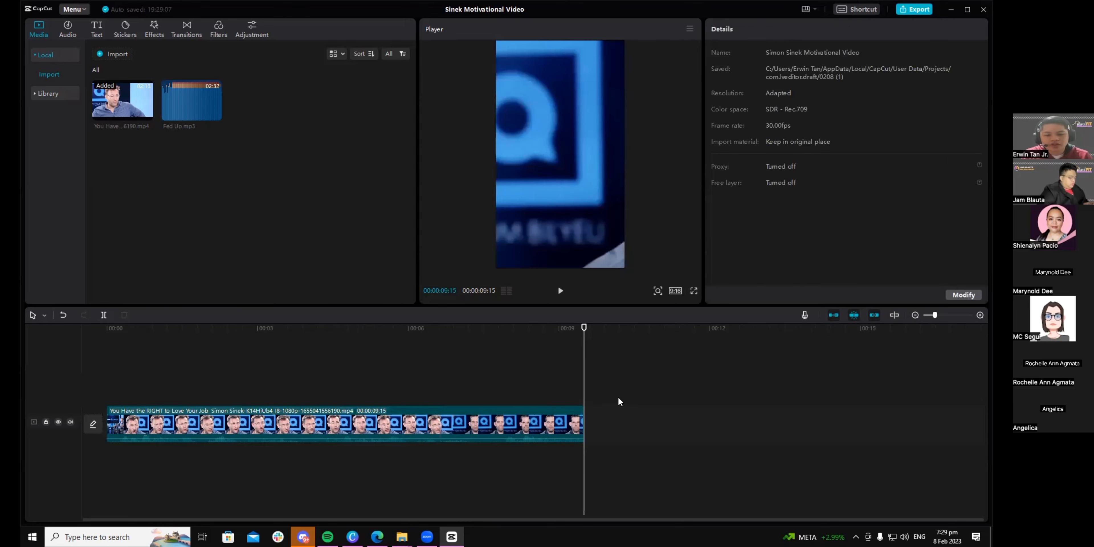
drag(580, 339, 399, 348)
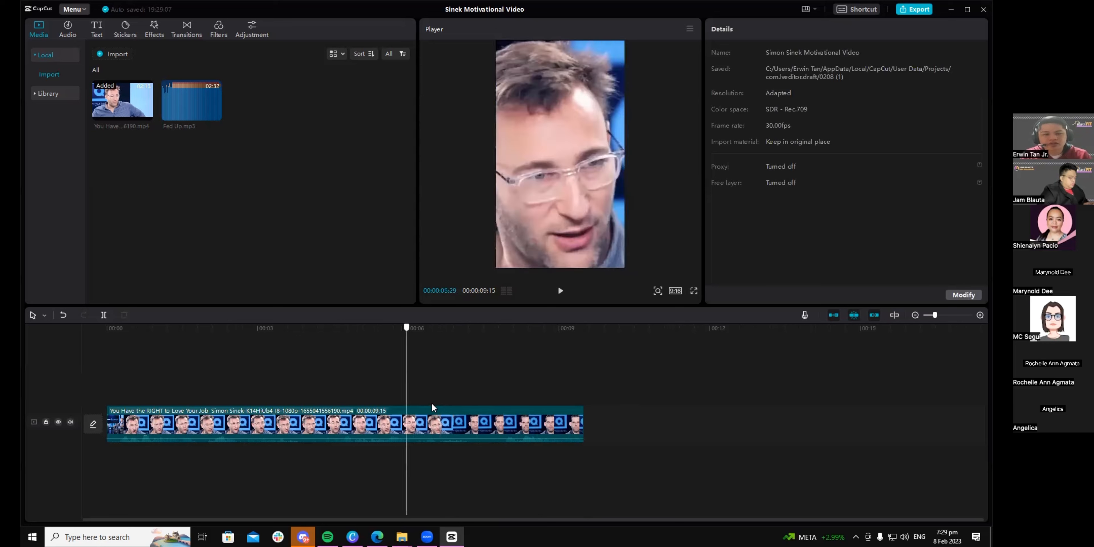
click(446, 432)
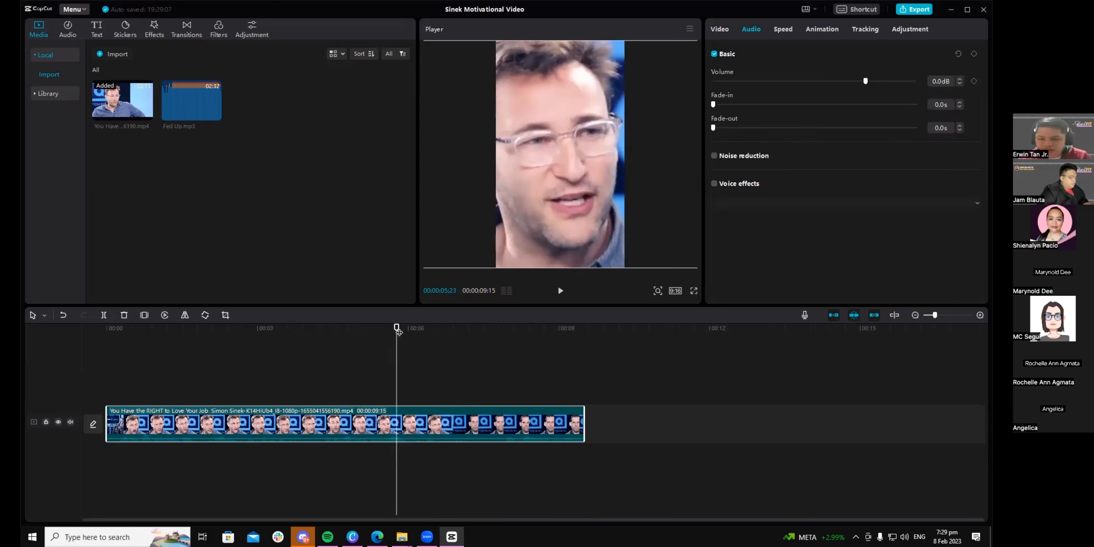
drag(398, 332, 464, 347)
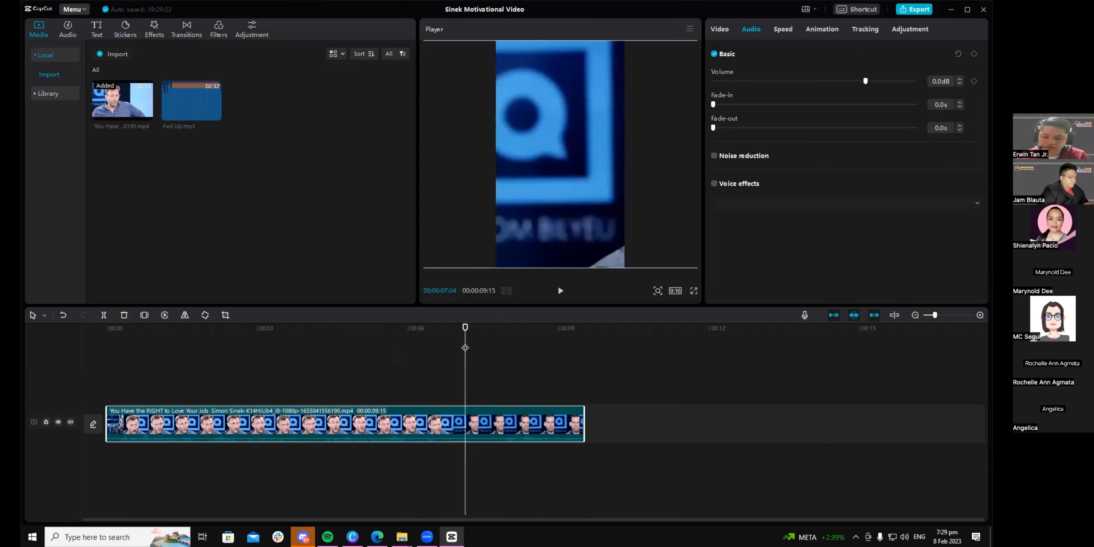
key(ctrl+b)
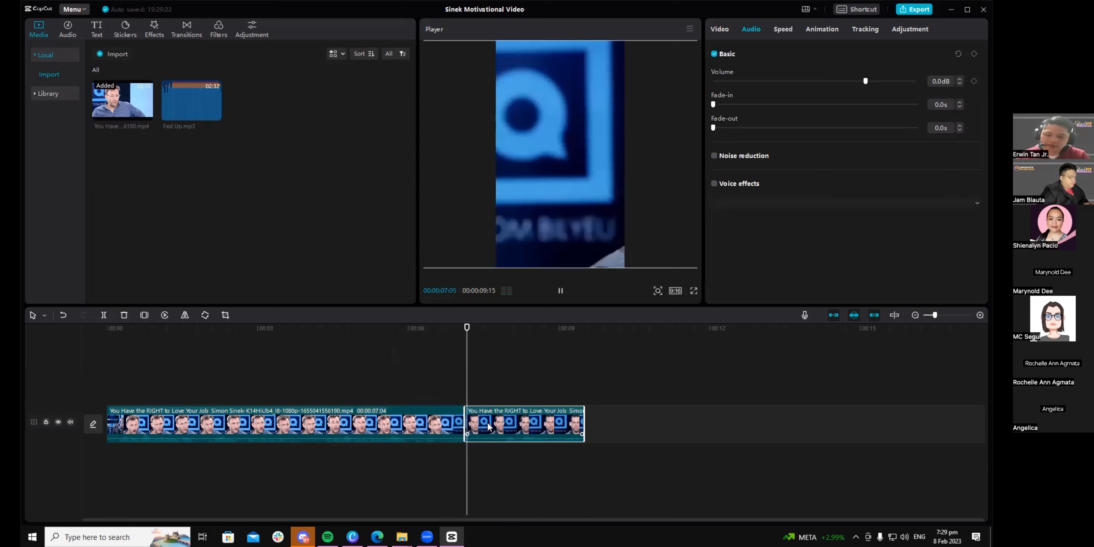
Step: Play part of the end segment, lower its volume to -∞ dB, and return the playhead to the start
key(space)
key(space)
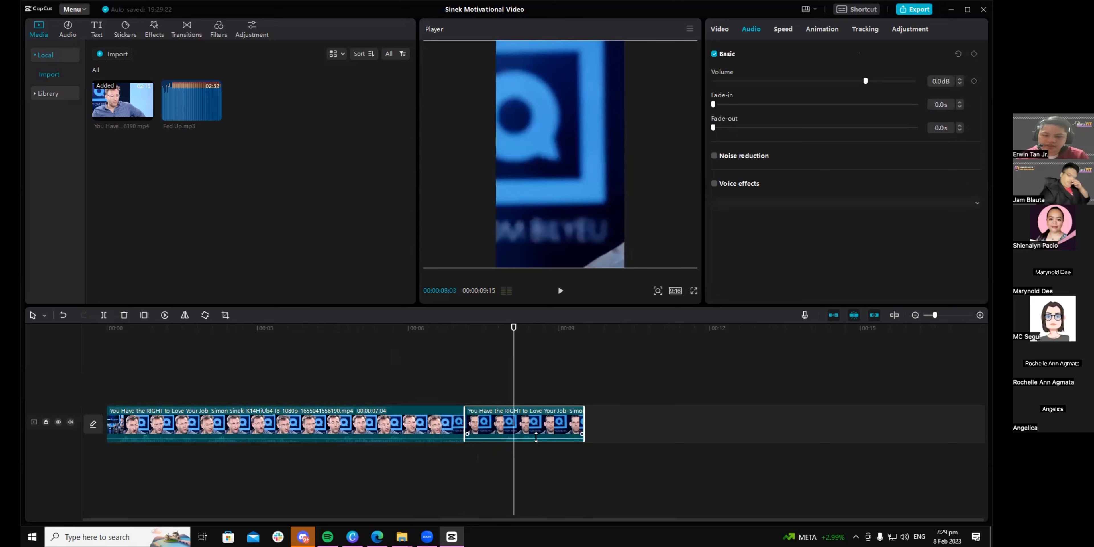
drag(537, 438, 537, 446)
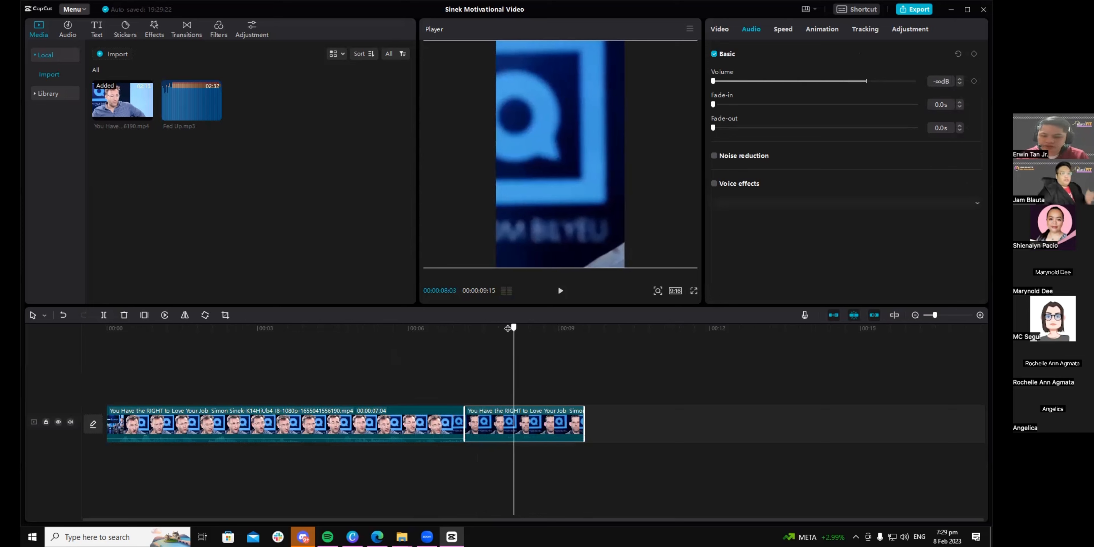
drag(512, 328, 446, 328)
drag(326, 328, 103, 341)
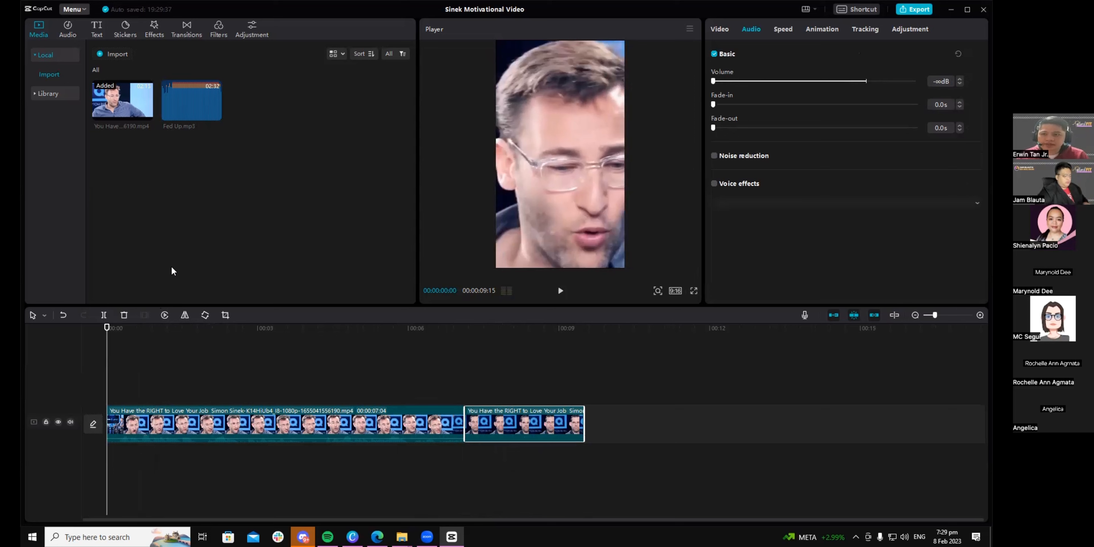
Step: Generate auto captions for the video with English as the recognition language
click(101, 32)
click(60, 134)
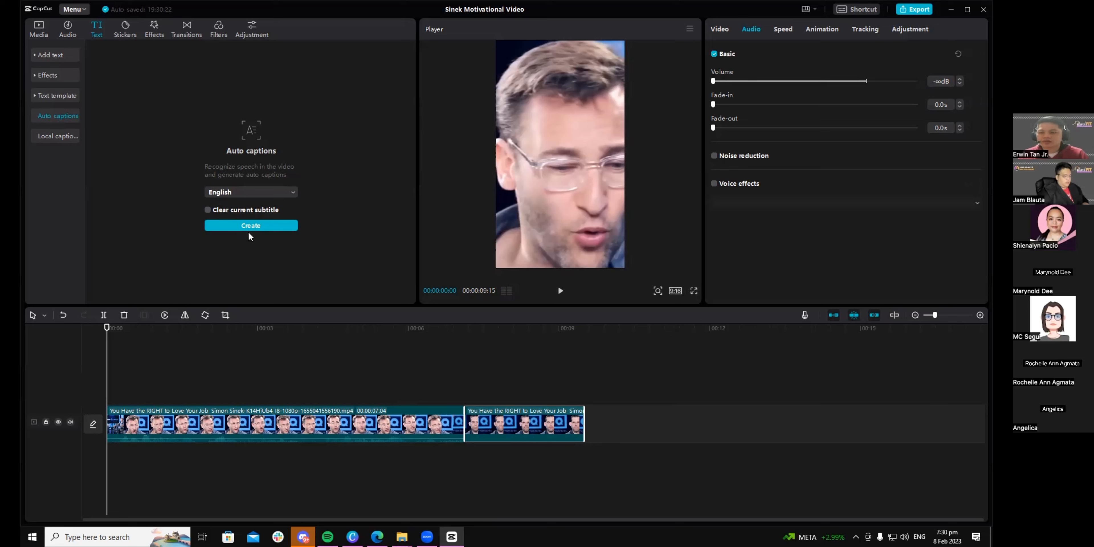
click(276, 191)
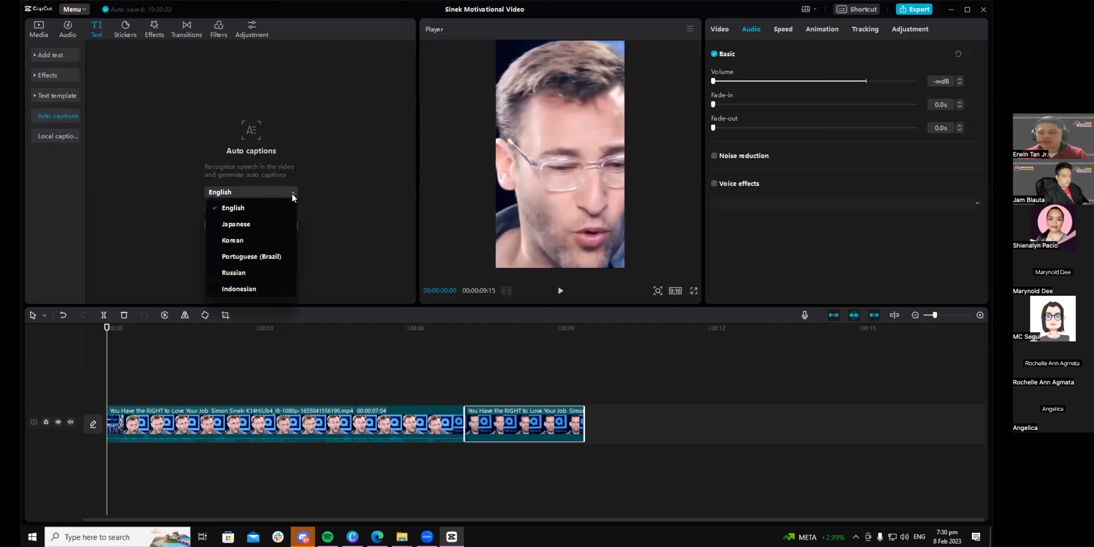
scroll(268, 251, down, 2)
scroll(268, 255, up, 3)
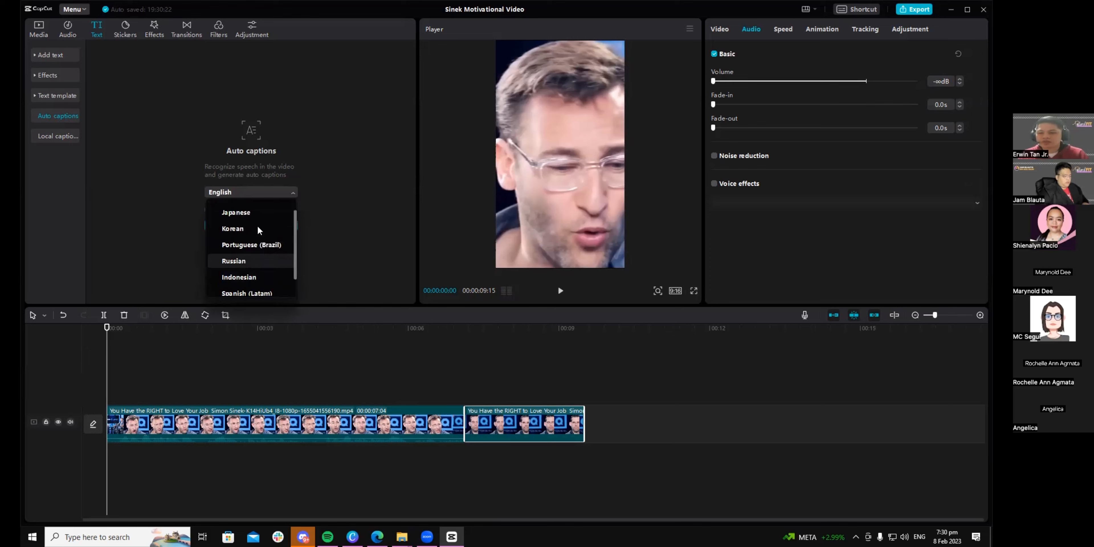
click(256, 209)
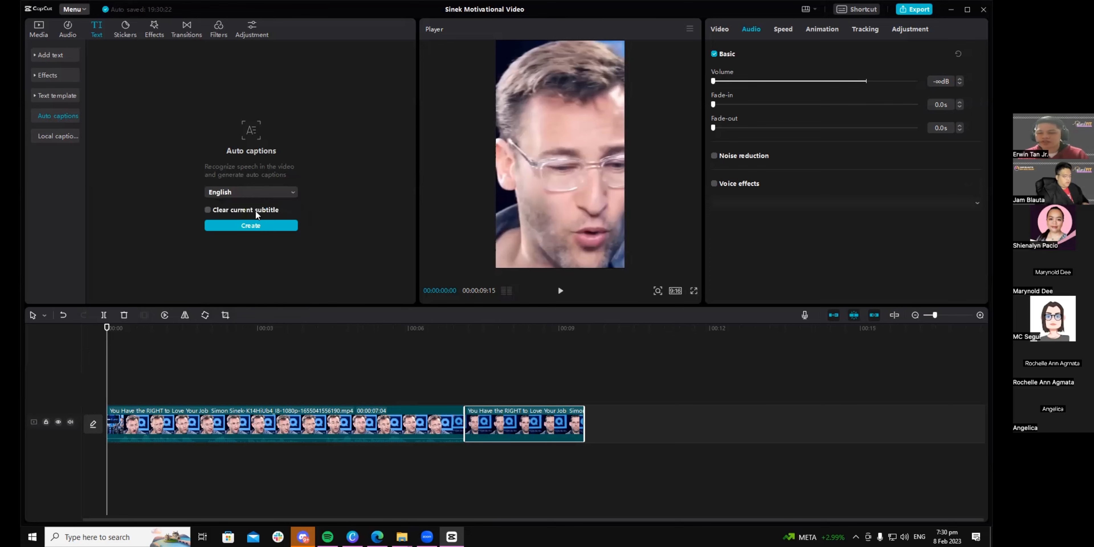
click(271, 231)
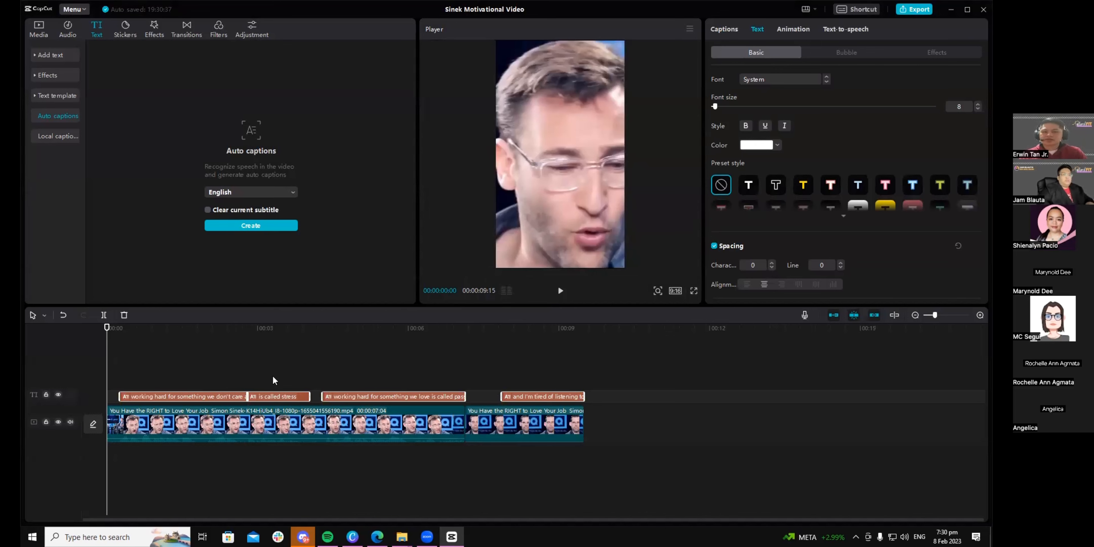
Step: Scrub to 00:00:00:12 on the first caption and examine the text settings, including font, spacing, position and size
drag(106, 328, 115, 359)
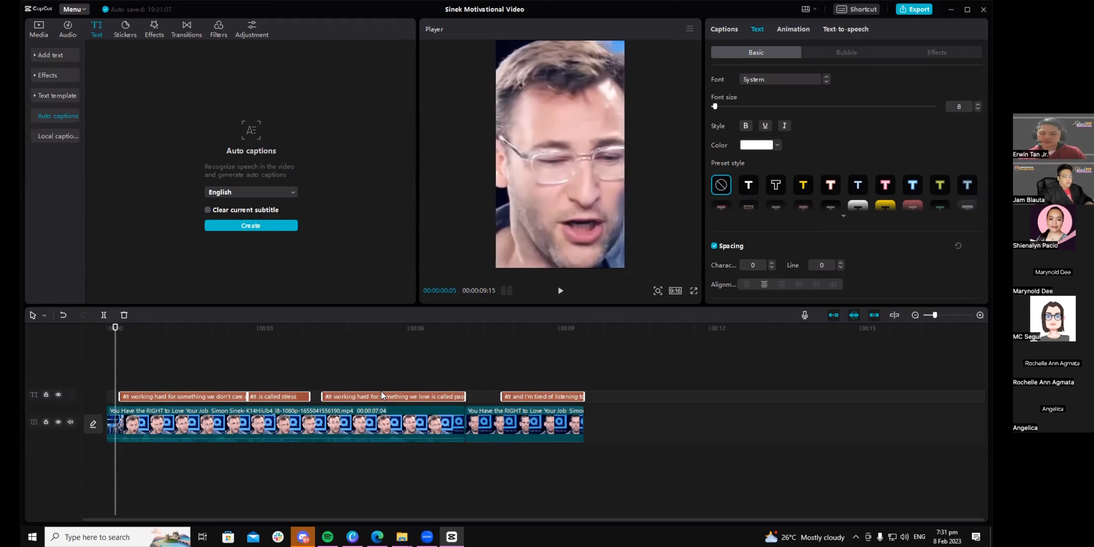
drag(113, 326, 48, 375)
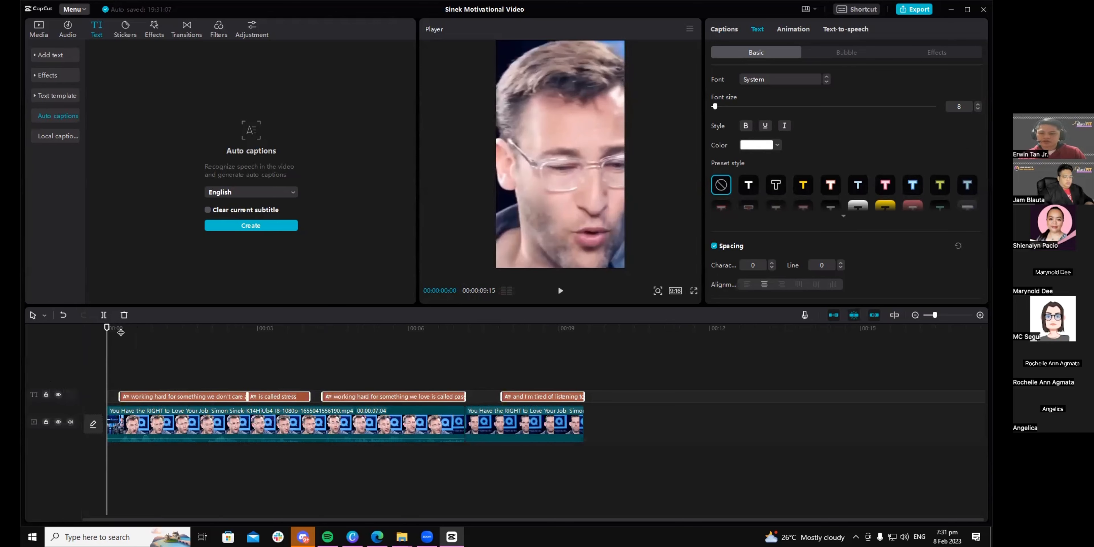
drag(121, 331, 127, 328)
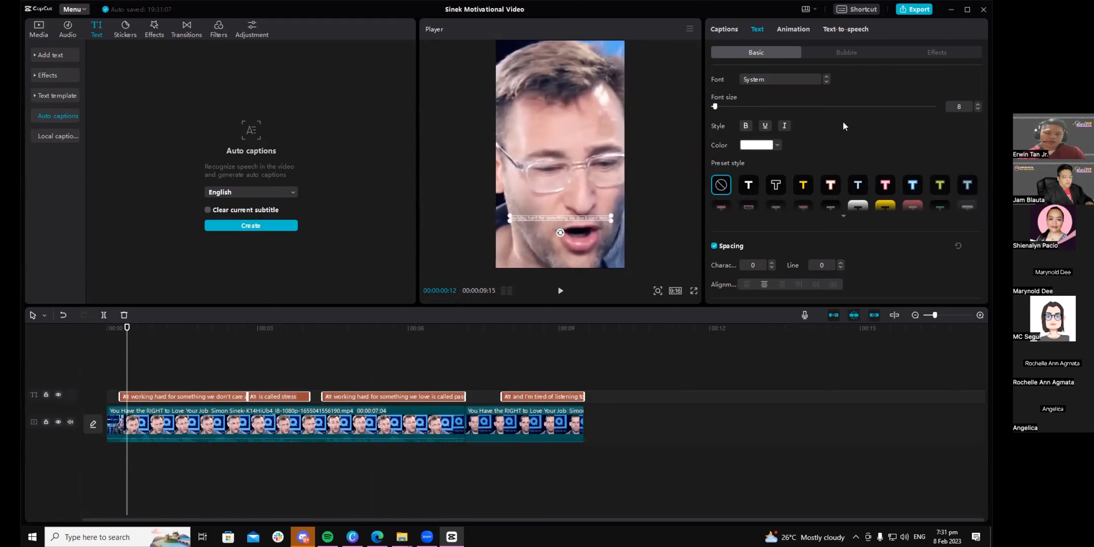
scroll(851, 142, down, 3)
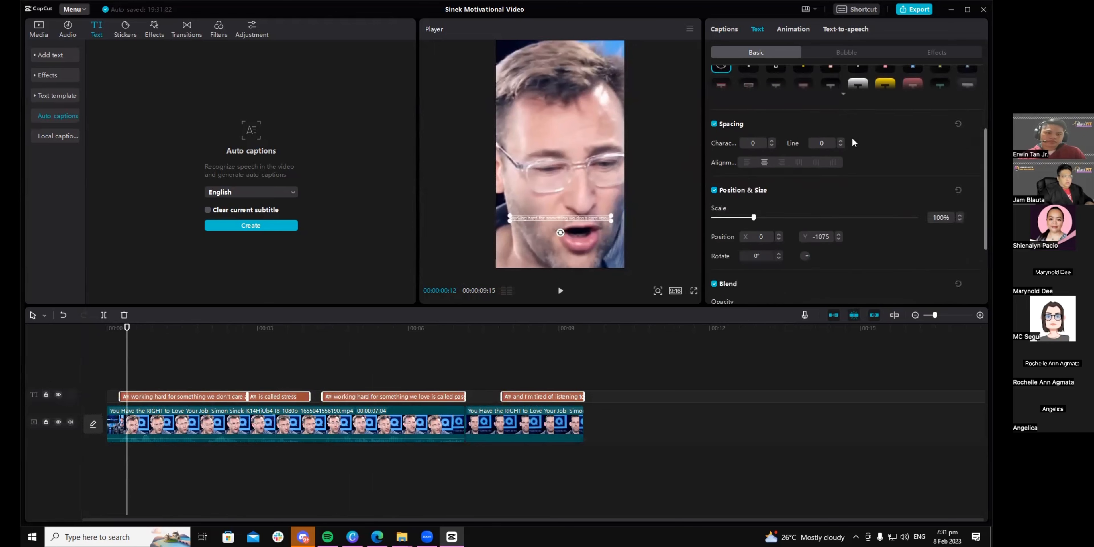
scroll(852, 142, up, 3)
scroll(852, 142, down, 4)
scroll(852, 142, up, 4)
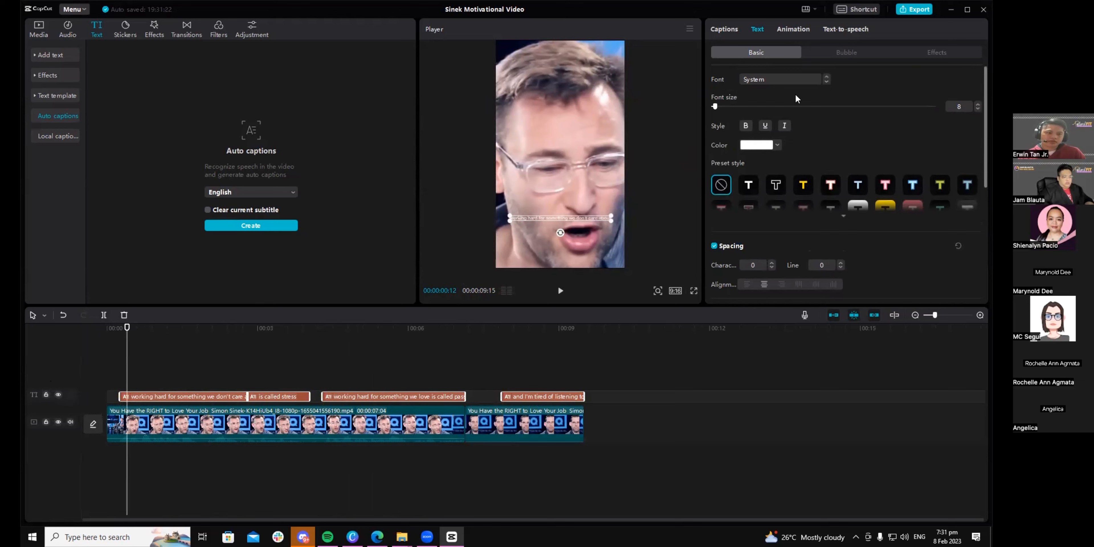
Step: Show the captions list and select the first caption, "working hard for something we don't care about"
click(724, 28)
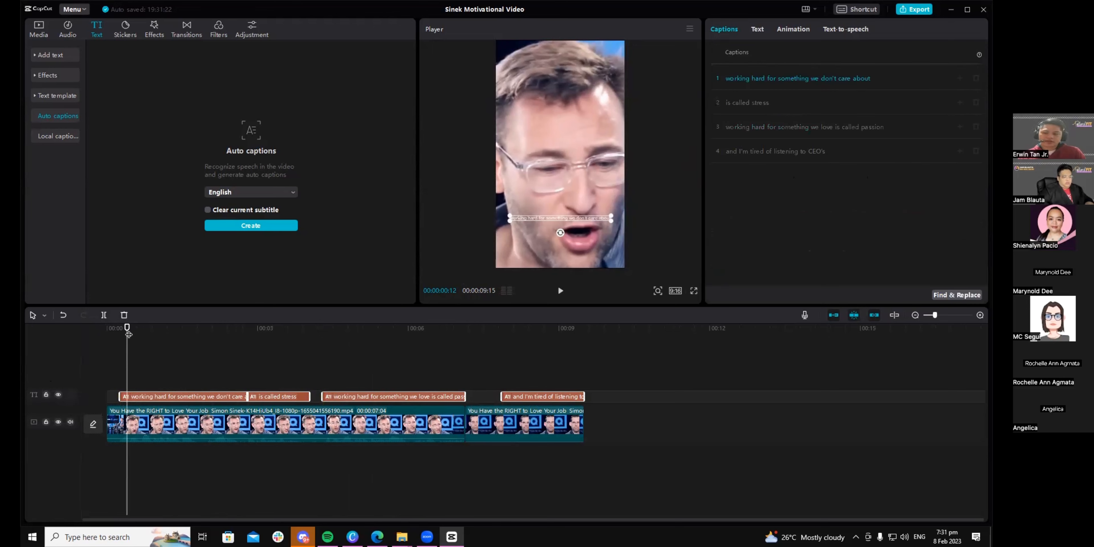
click(184, 393)
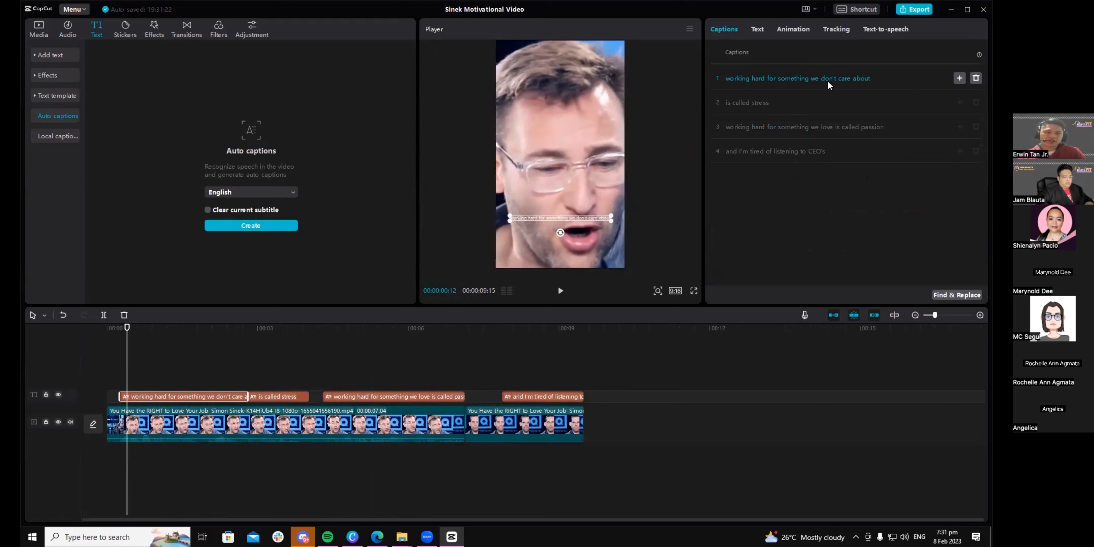
click(794, 80)
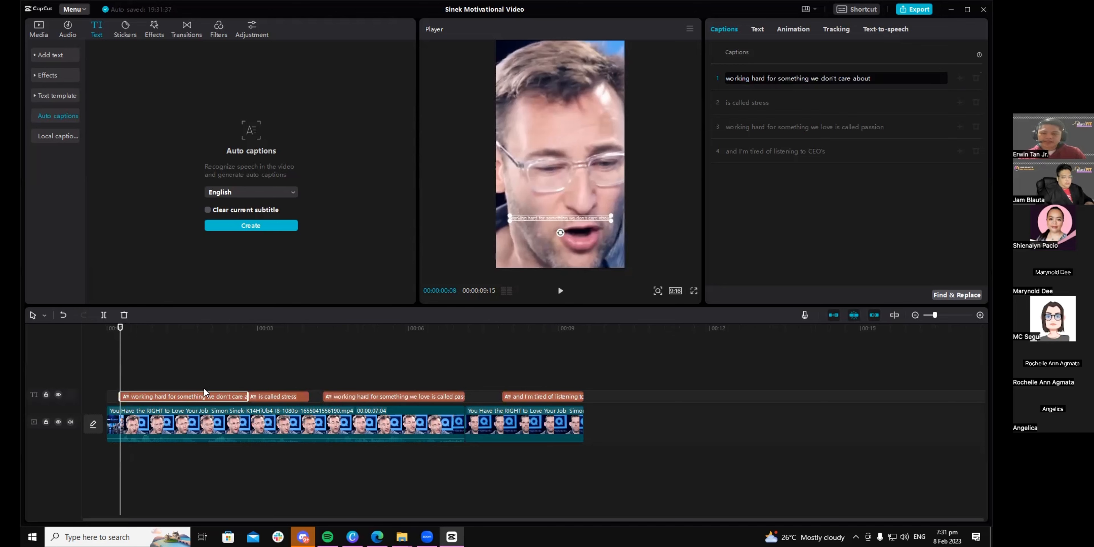
Step: Set the font of all captions to THEBOLDFONT 2022 and the font size to 15
click(761, 31)
click(759, 29)
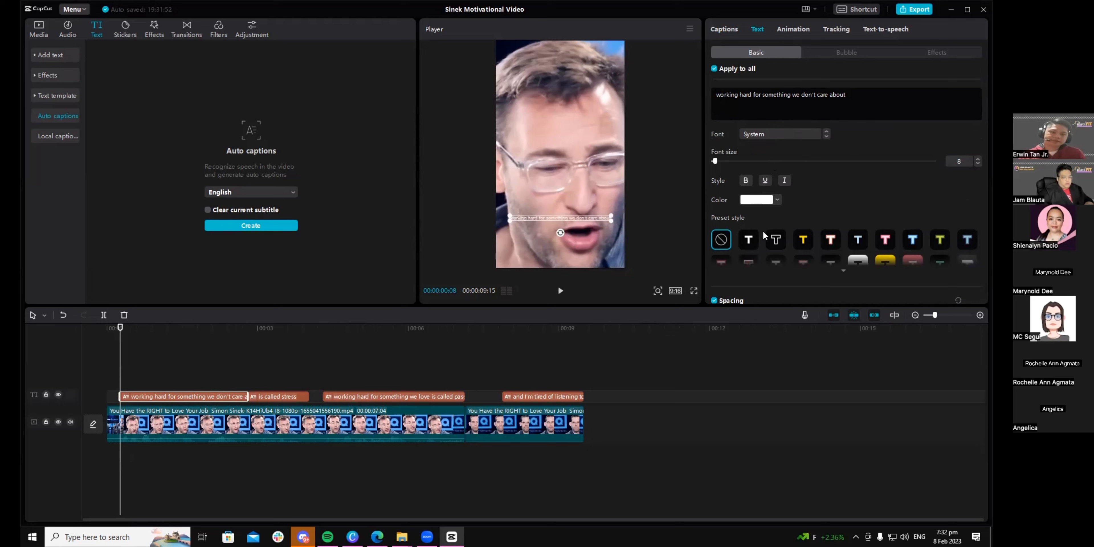
click(826, 136)
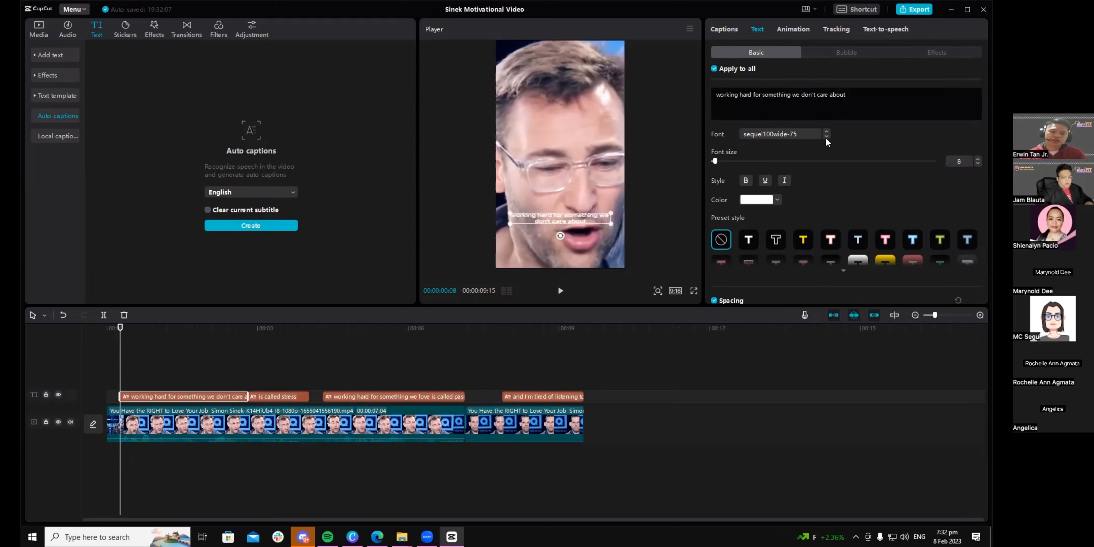
click(825, 137)
click(825, 137)
click(825, 136)
click(825, 136)
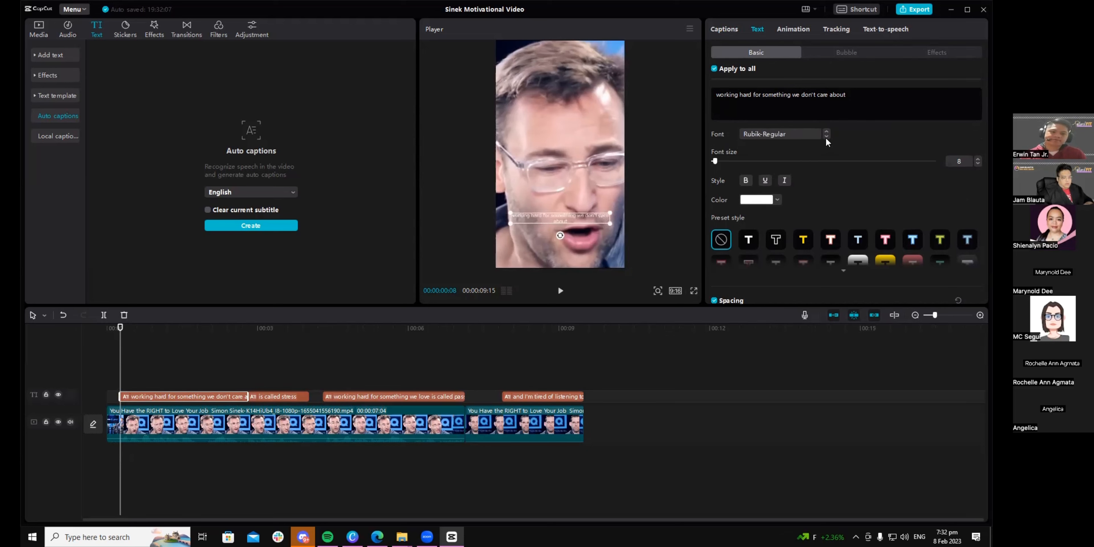
click(825, 137)
click(826, 136)
click(825, 137)
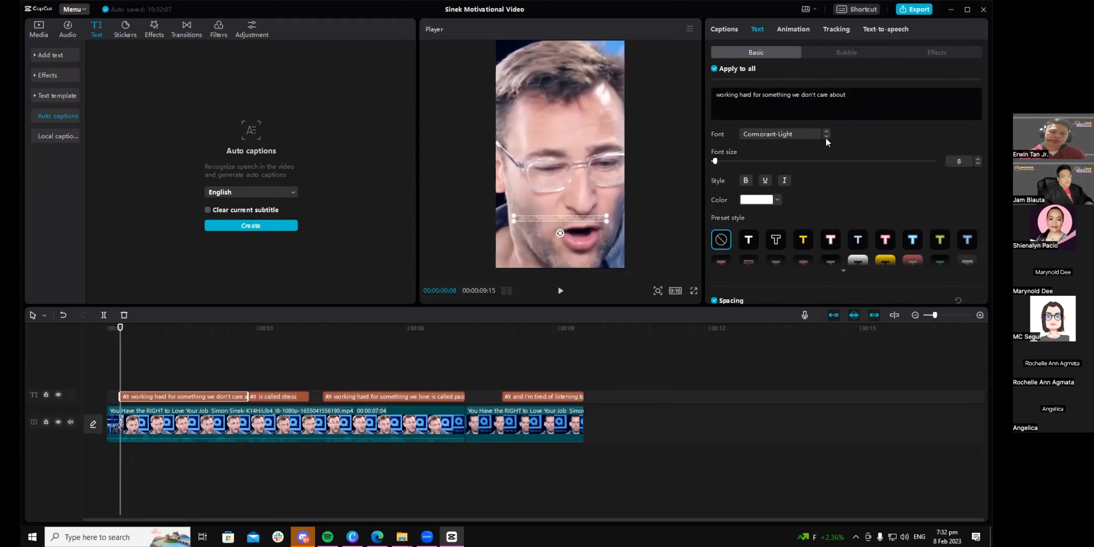
click(825, 136)
click(825, 136)
click(826, 132)
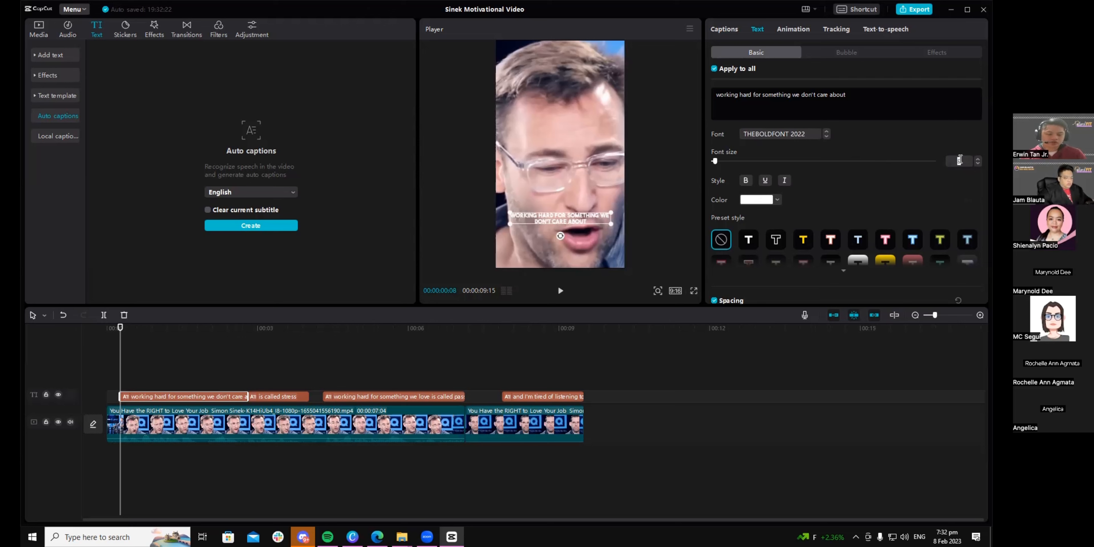
text(15)
key(Return)
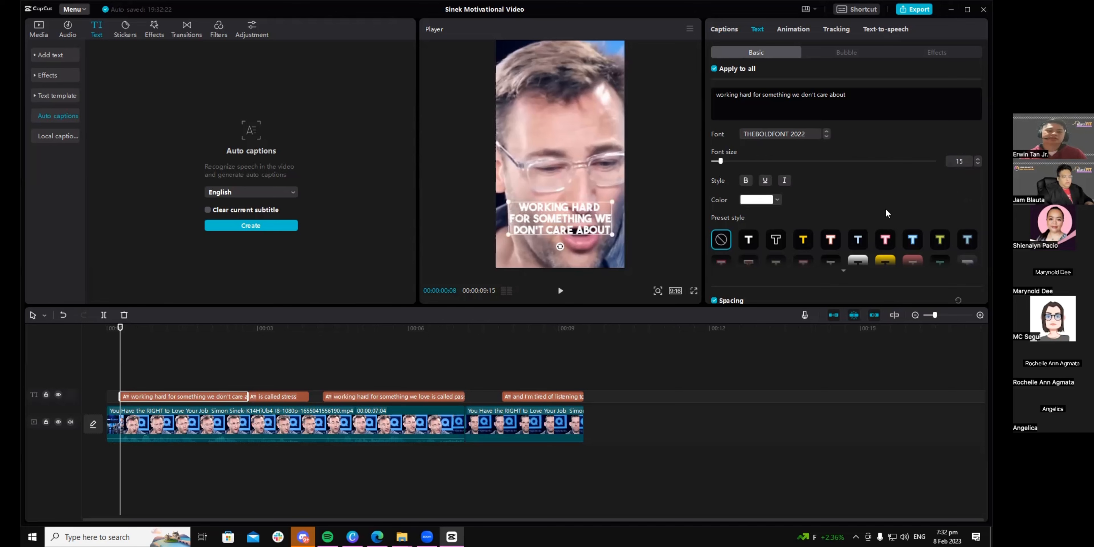
Step: Examine the full set of caption preset styles and the spacing, position, blend, stroke, background and shadow options
scroll(866, 212, down, 2)
click(845, 235)
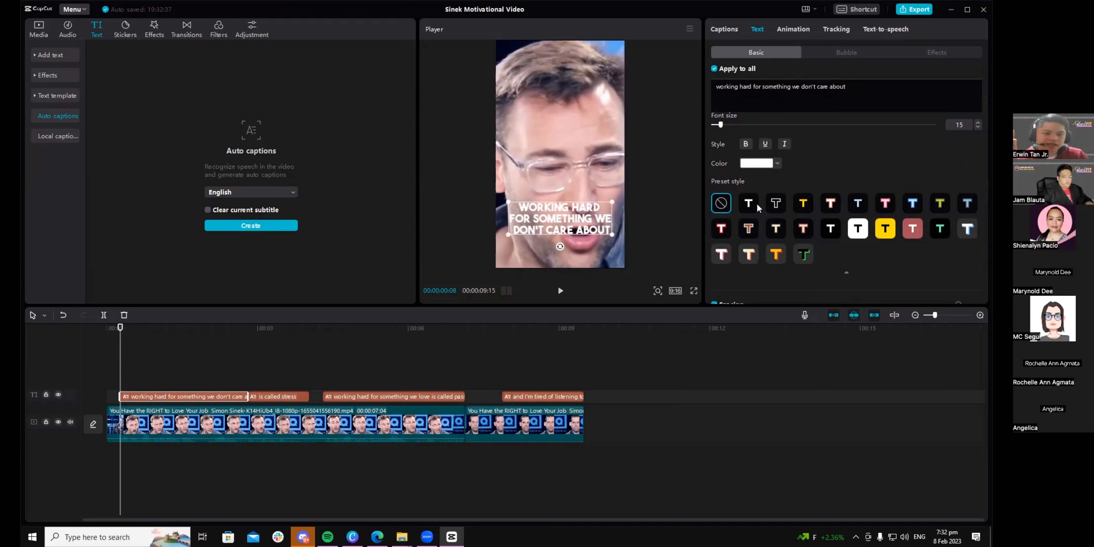
scroll(781, 222, down, 5)
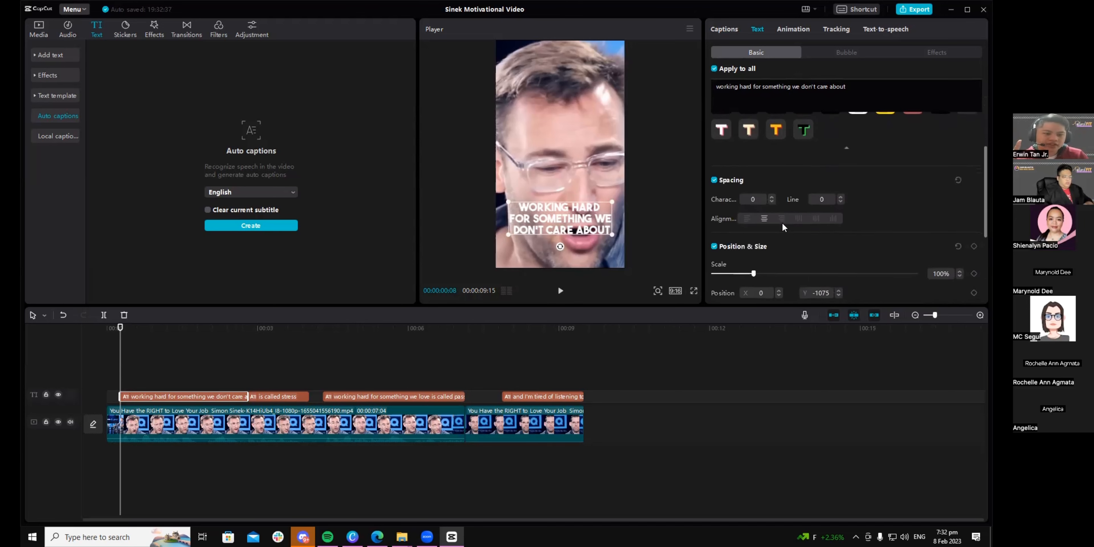
scroll(783, 228, down, 2)
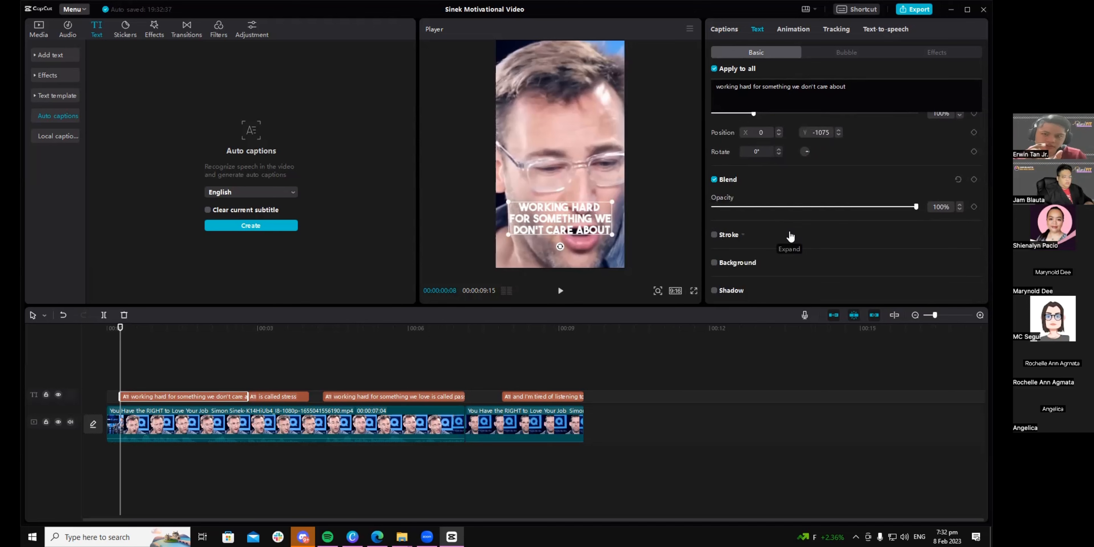
scroll(790, 236, up, 1)
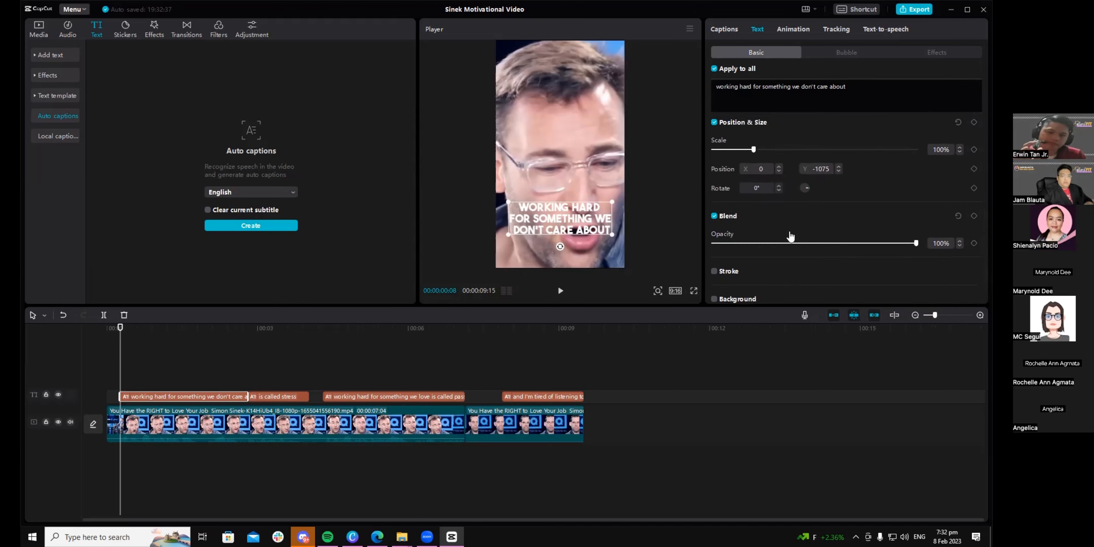
scroll(790, 237, up, 4)
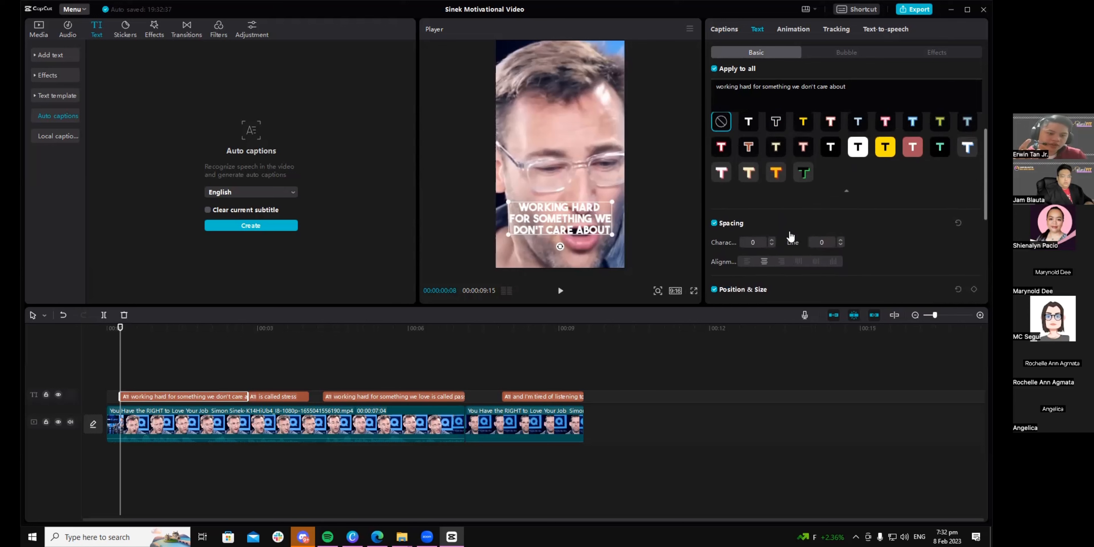
scroll(790, 236, up, 3)
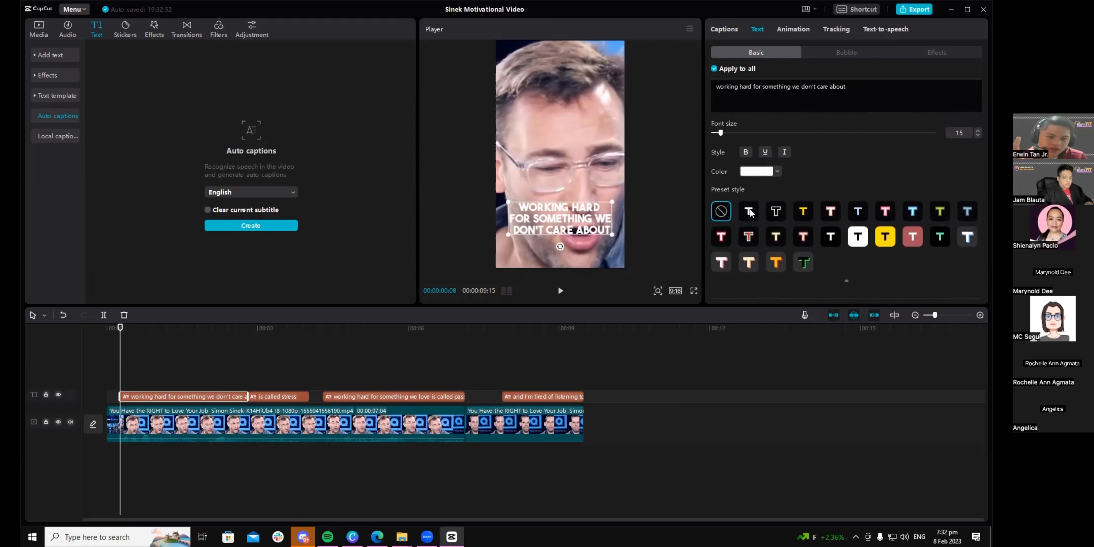
scroll(801, 232, down, 1)
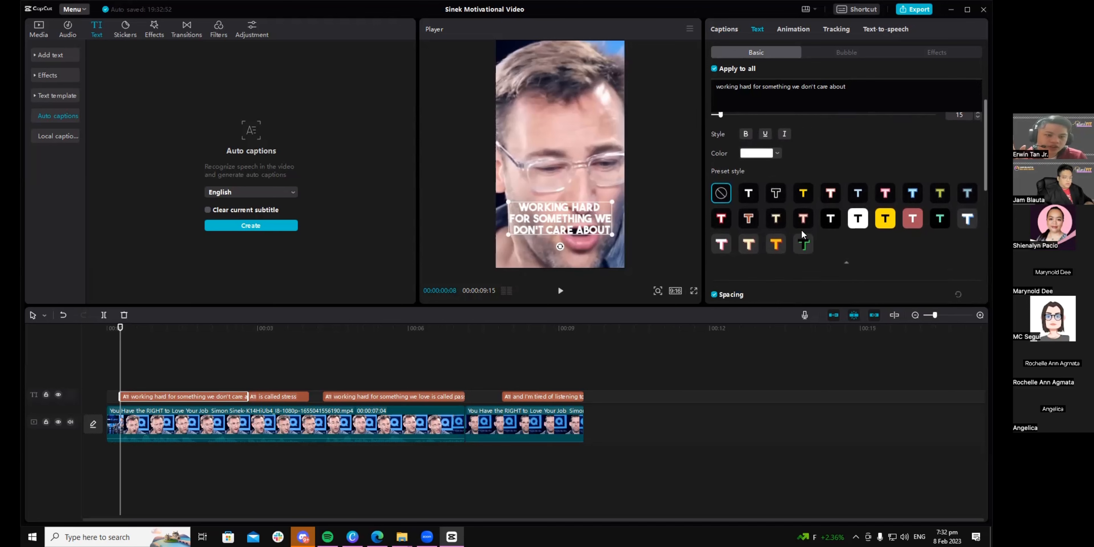
scroll(801, 228, down, 8)
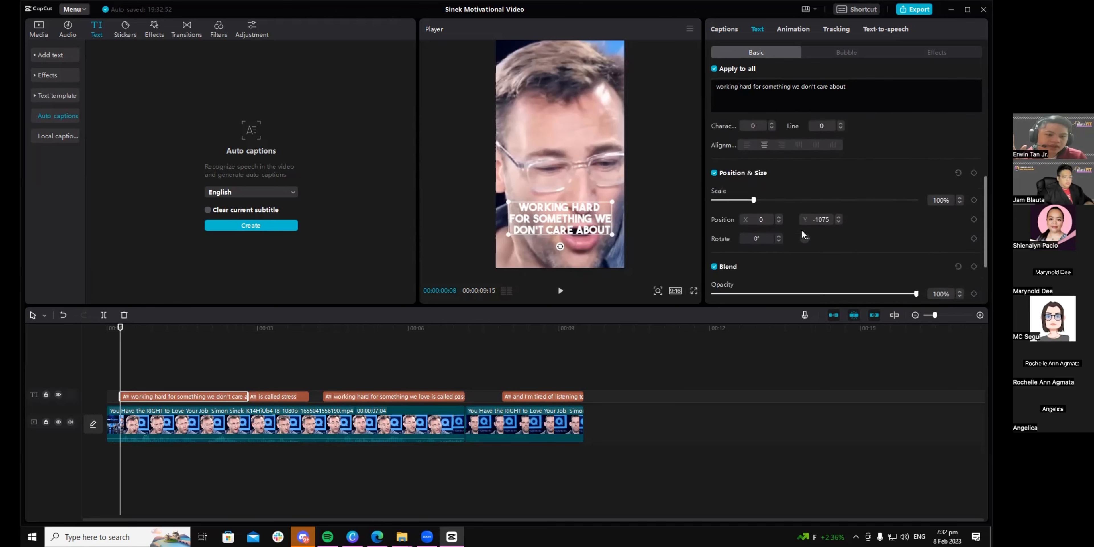
Step: Try a stroke on the captions, reduce its thickness to 0 and check its colour choices
scroll(801, 229, down, 5)
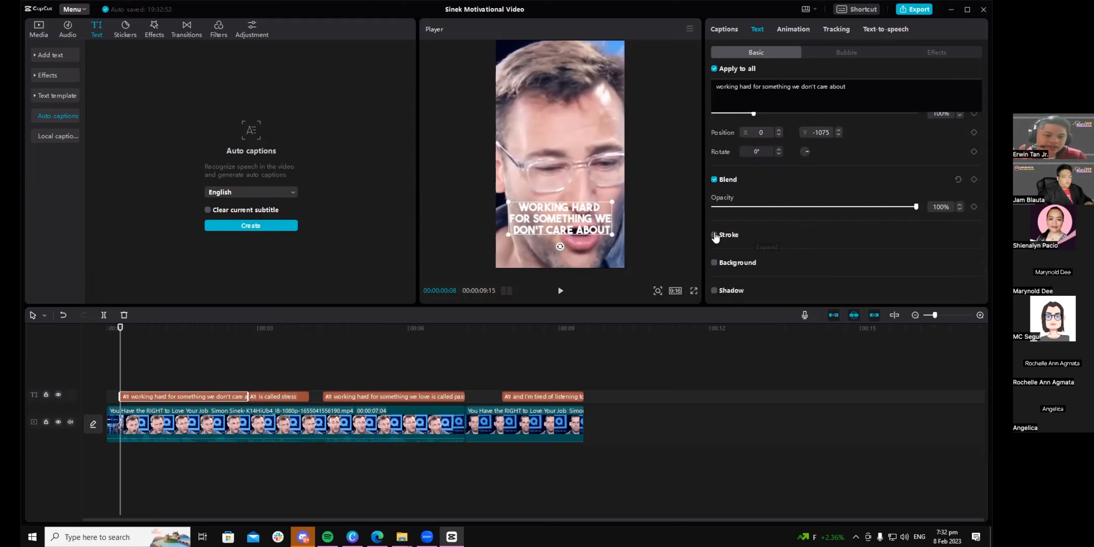
click(715, 235)
mouse_move(803, 283)
mouse_down()
mouse_move(888, 282)
mouse_move(680, 278)
mouse_move(924, 289)
mouse_move(709, 281)
mouse_up()
scroll(768, 270, down, 2)
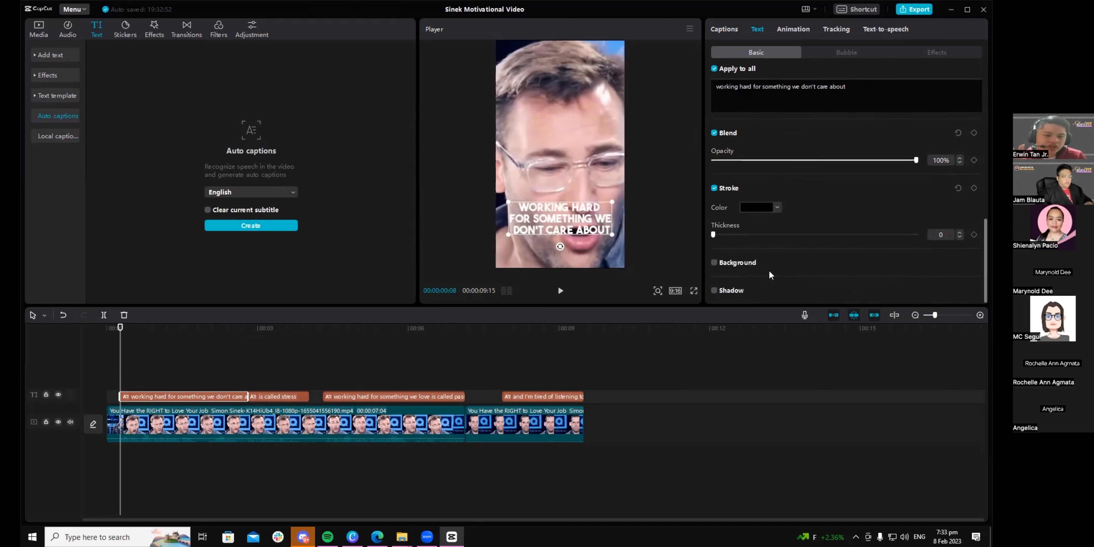
click(773, 207)
click(775, 208)
Step: Try a black background behind the captions, check its colour choices and turn the background off
click(730, 266)
click(776, 283)
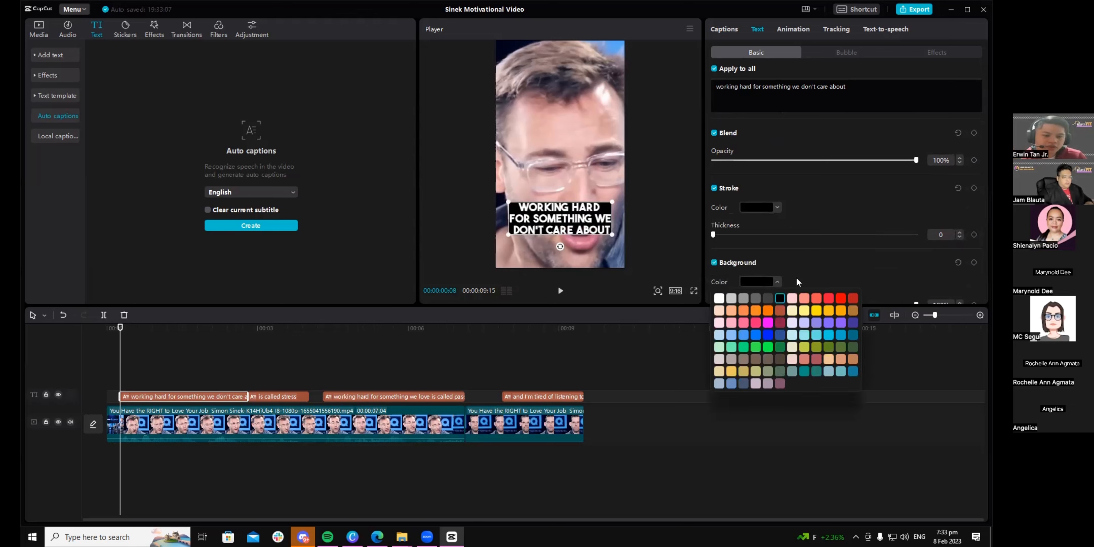
click(715, 264)
scroll(758, 267, up, 3)
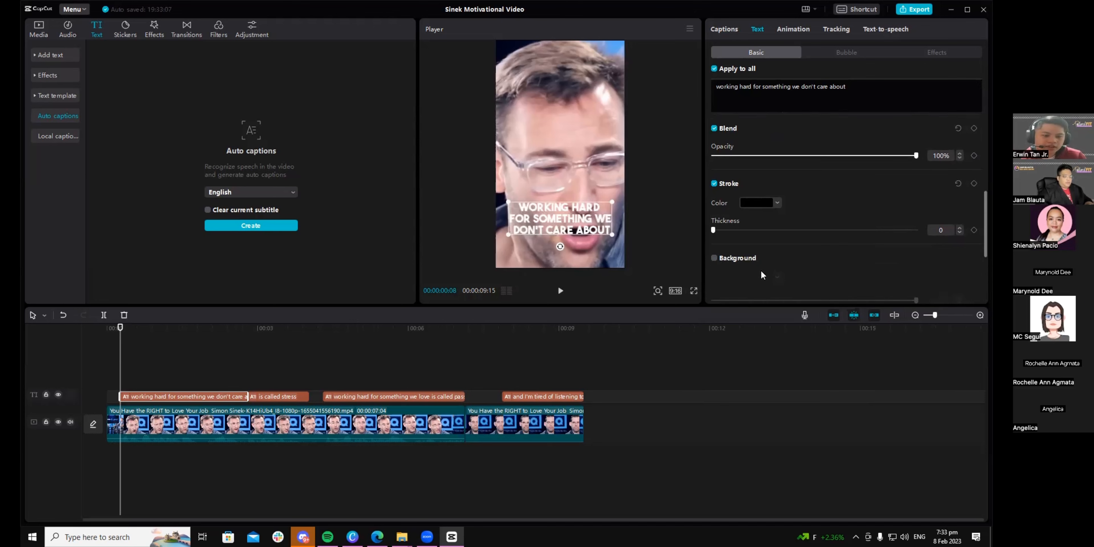
Step: Turn off the captions' stroke and review the shadow option and preset styles
scroll(736, 260, up, 3)
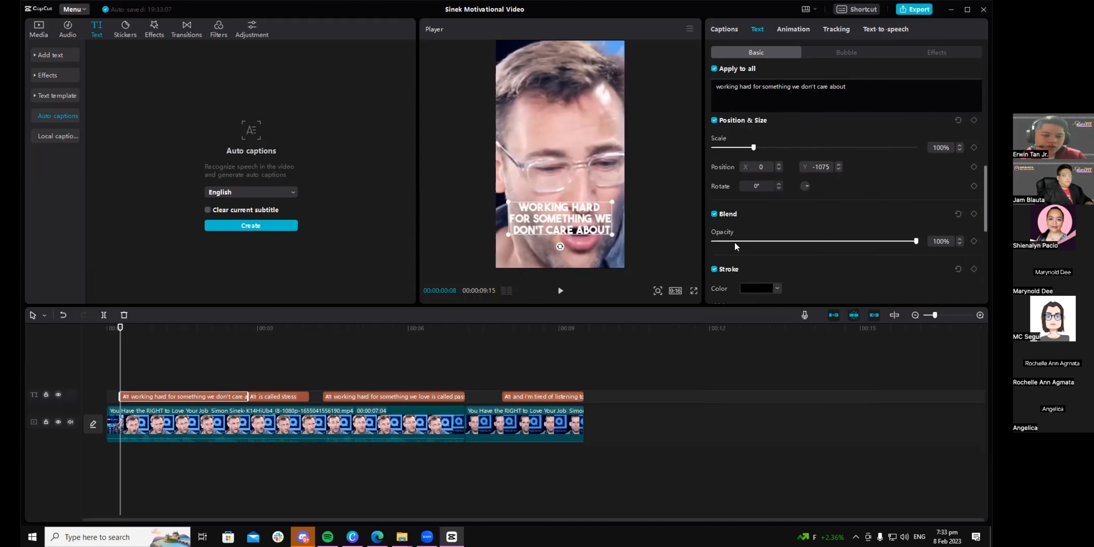
scroll(722, 287, down, 5)
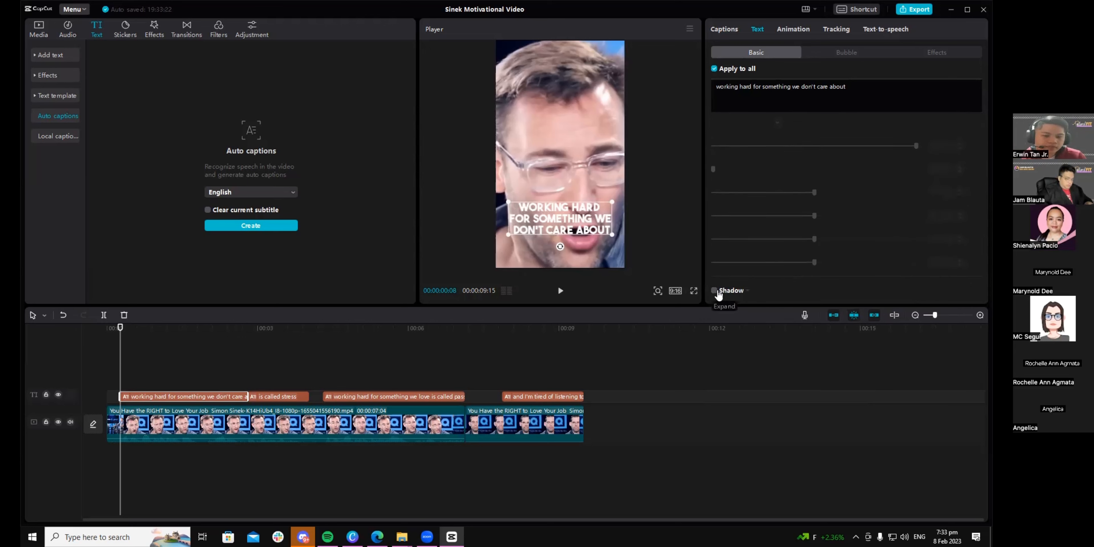
scroll(770, 281, up, 2)
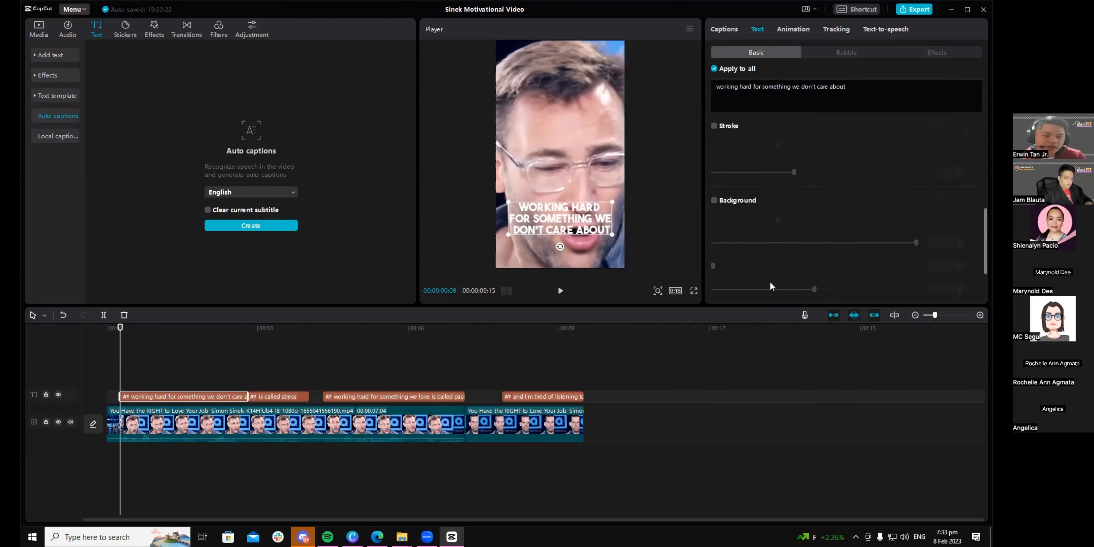
scroll(770, 281, up, 8)
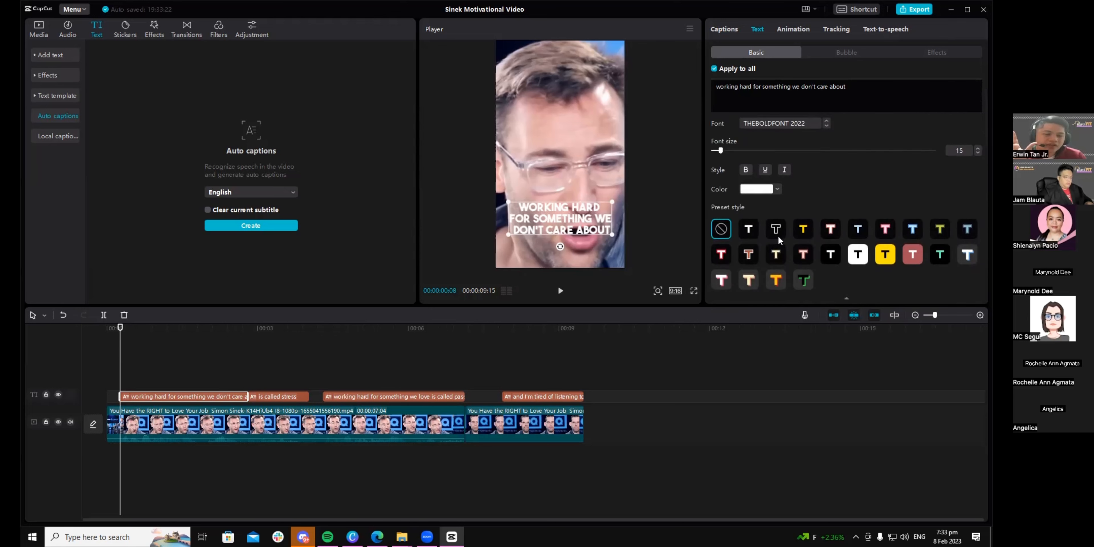
Step: Apply the white text preset style with black outline to all captions and open the list of caption lines
click(752, 229)
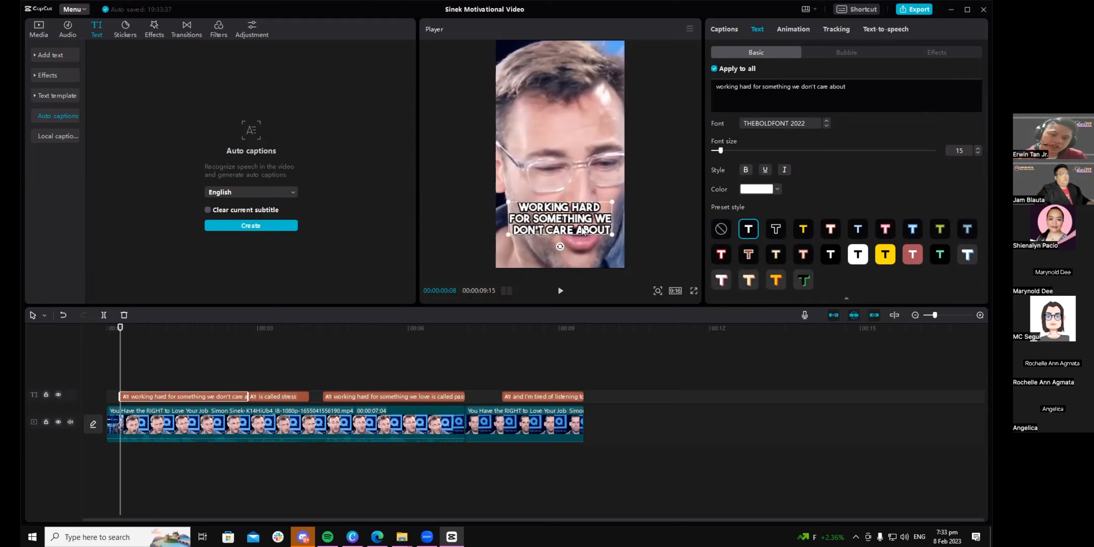
mouse_move(583, 228)
mouse_down()
mouse_move(585, 219)
mouse_move(585, 231)
mouse_up()
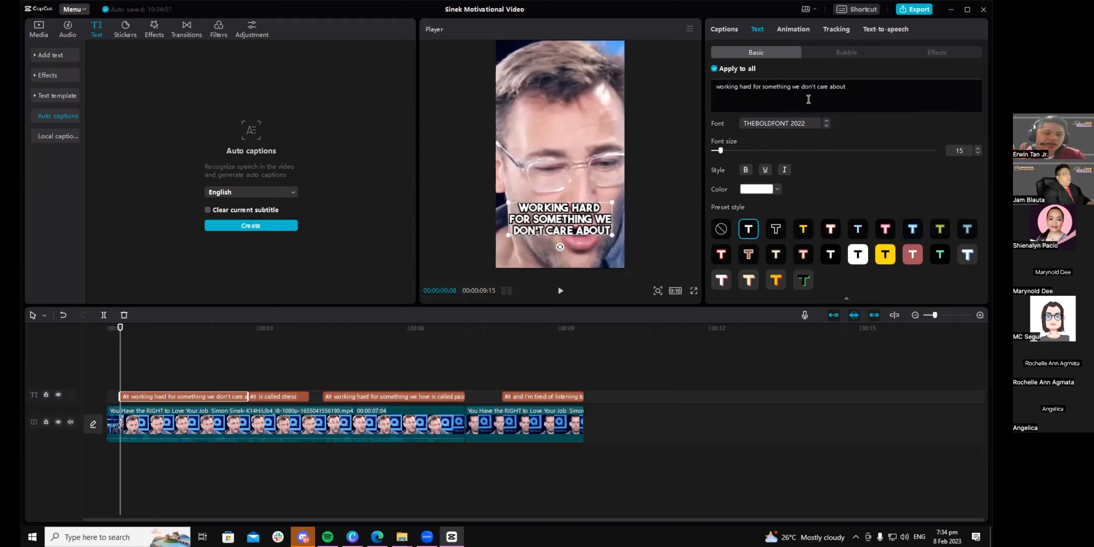
click(728, 30)
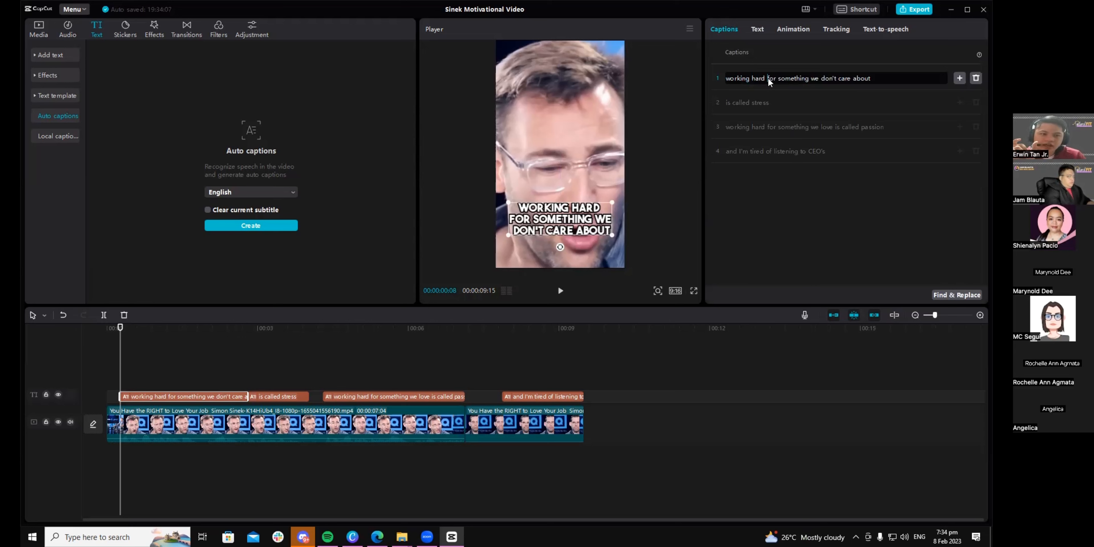
click(769, 29)
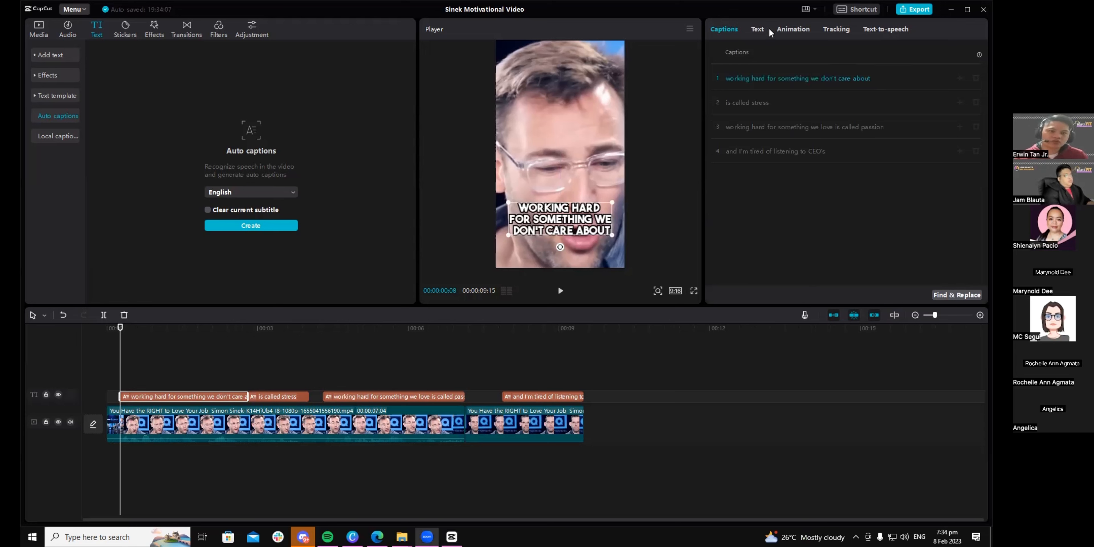
click(769, 27)
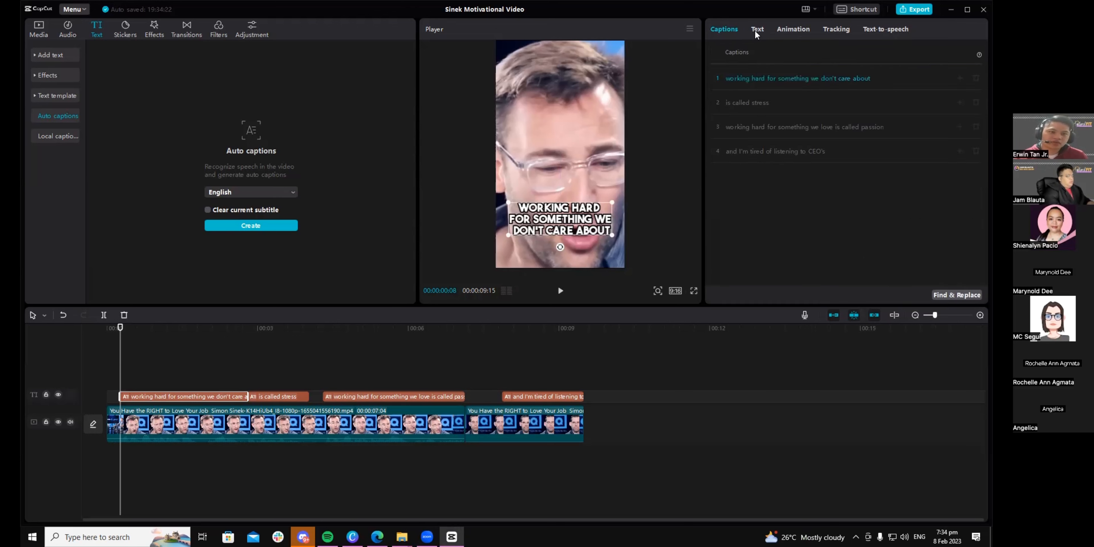
click(726, 29)
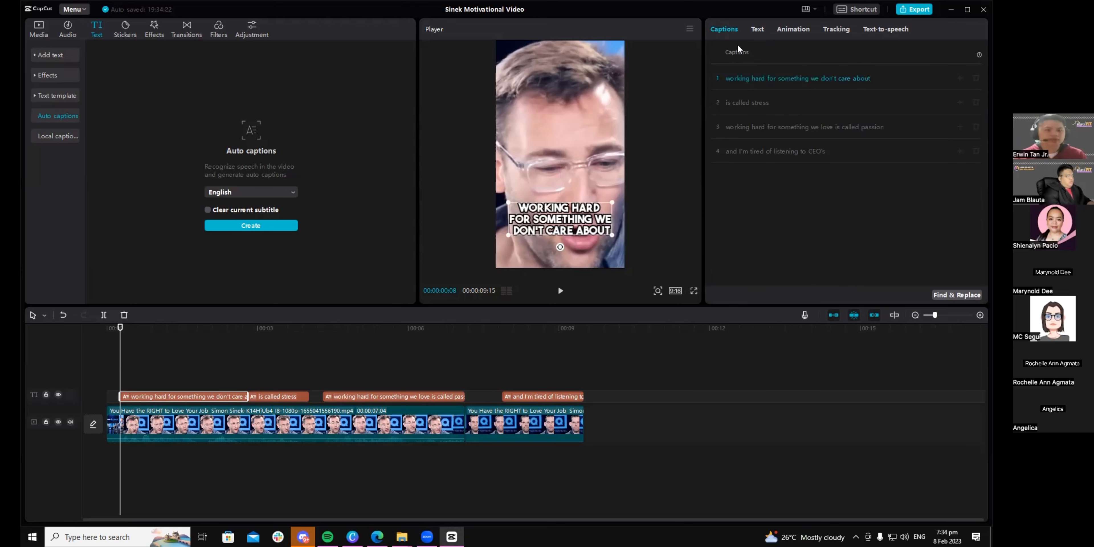
Step: Split the first caption into separate lines after "working hard" and after "for something"
click(768, 81)
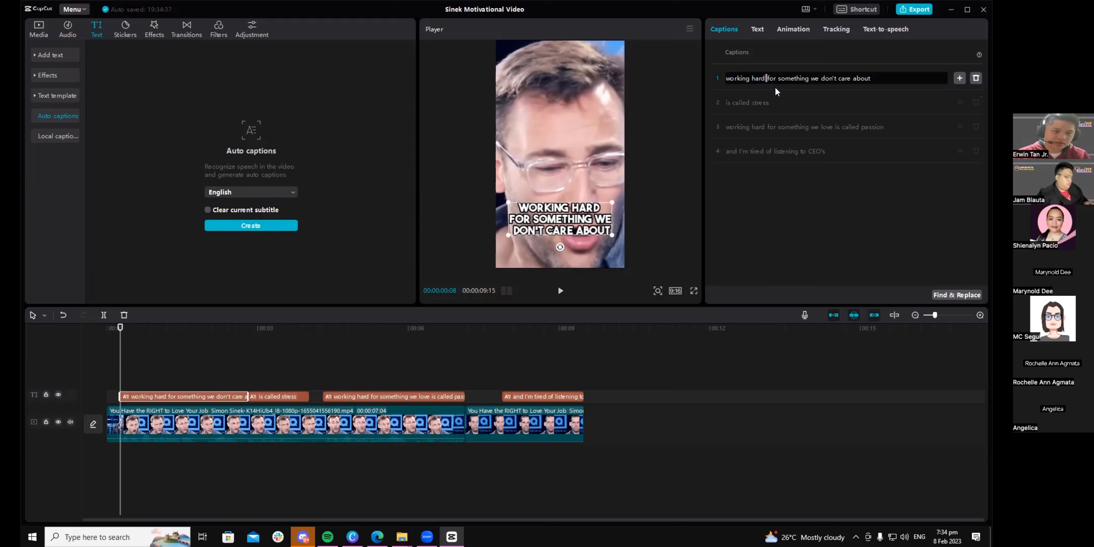
key(BackSpace)
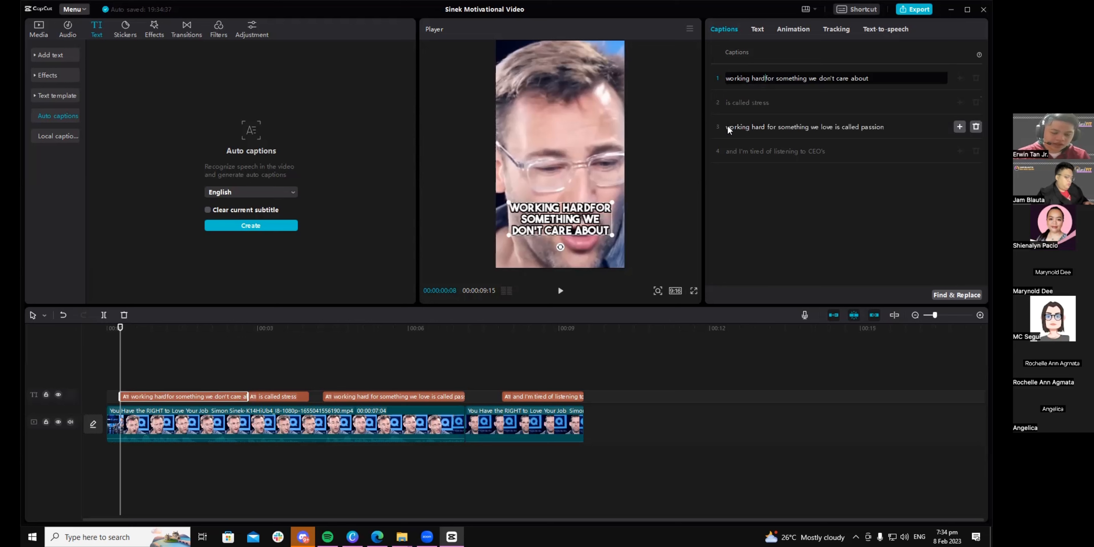
key(Return)
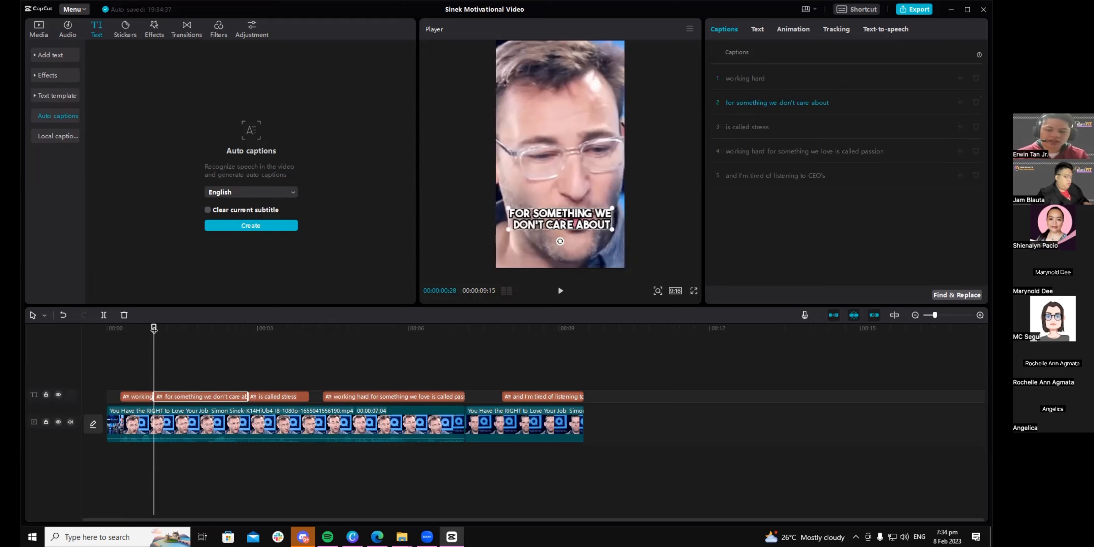
drag(152, 327, 181, 336)
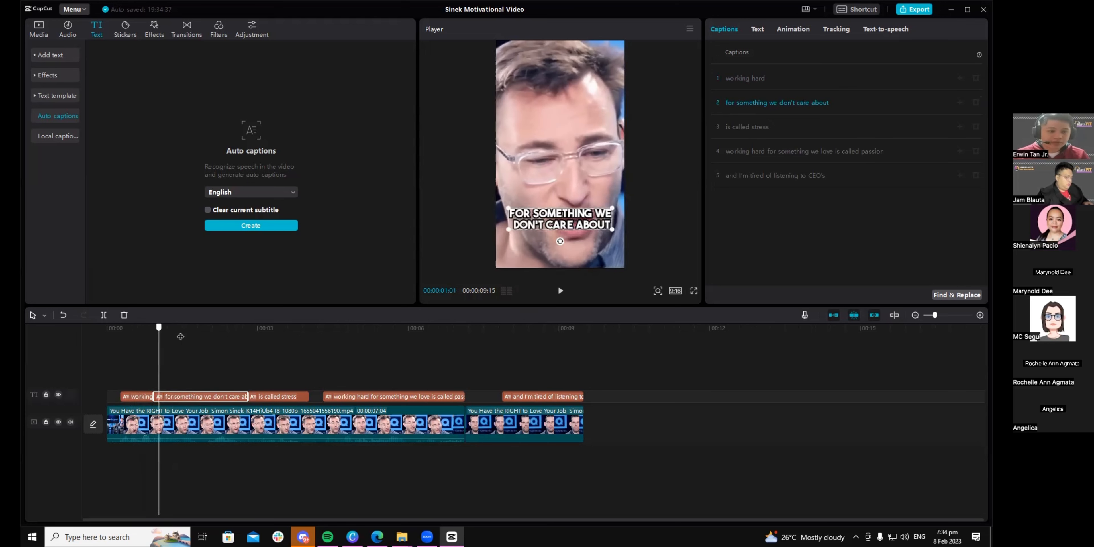
click(771, 102)
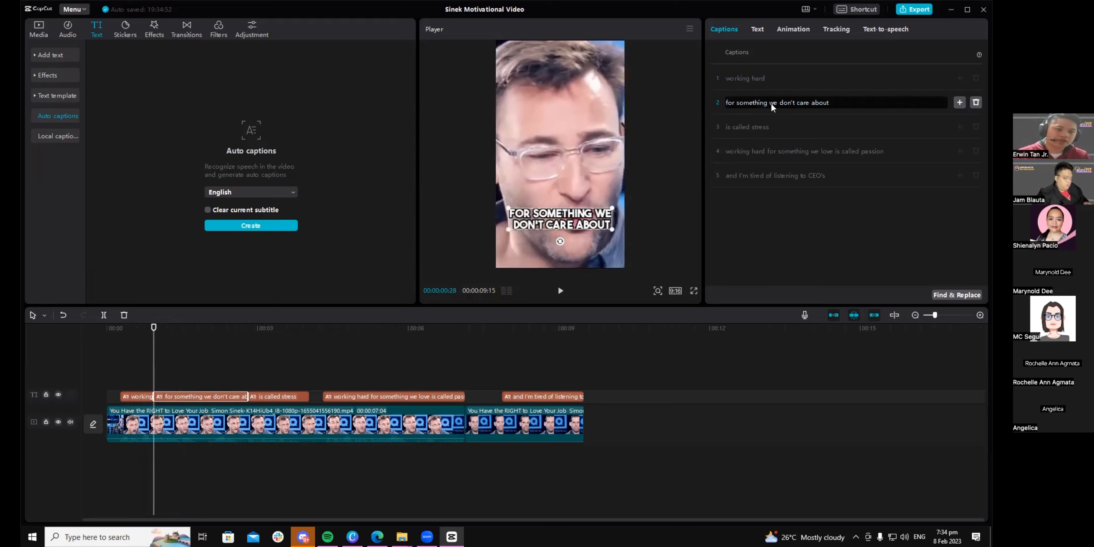
key(Return)
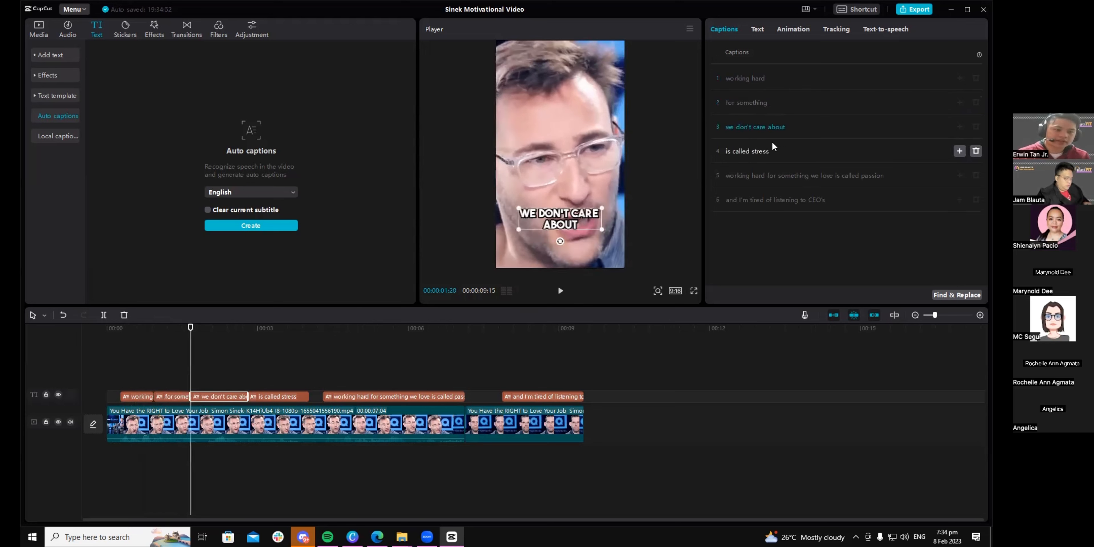
Step: Try splitting the caption "we don't care about" before "about", and undo the split
click(771, 128)
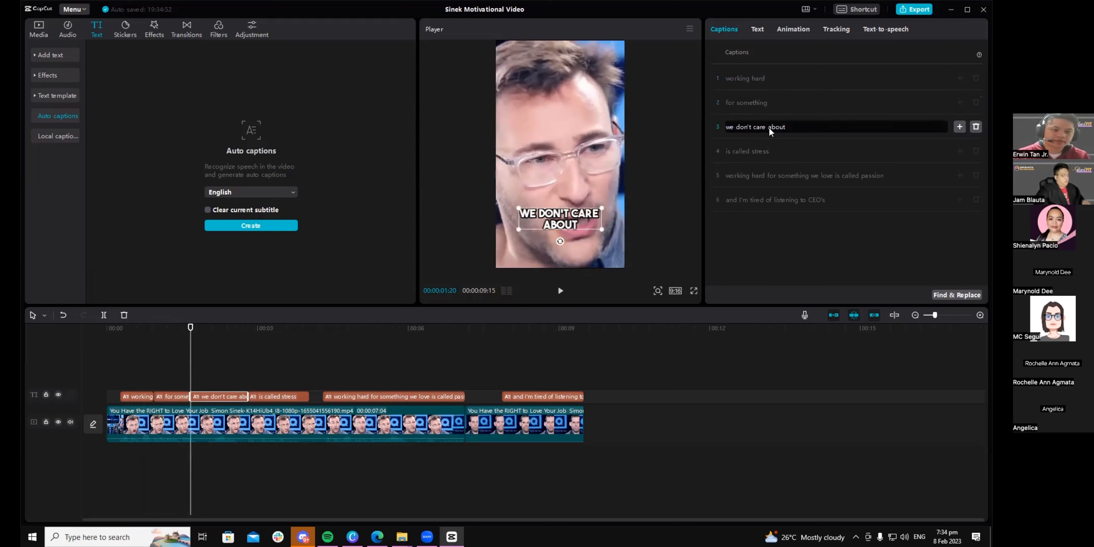
double_click(768, 128)
triple_click(769, 127)
key(Right)
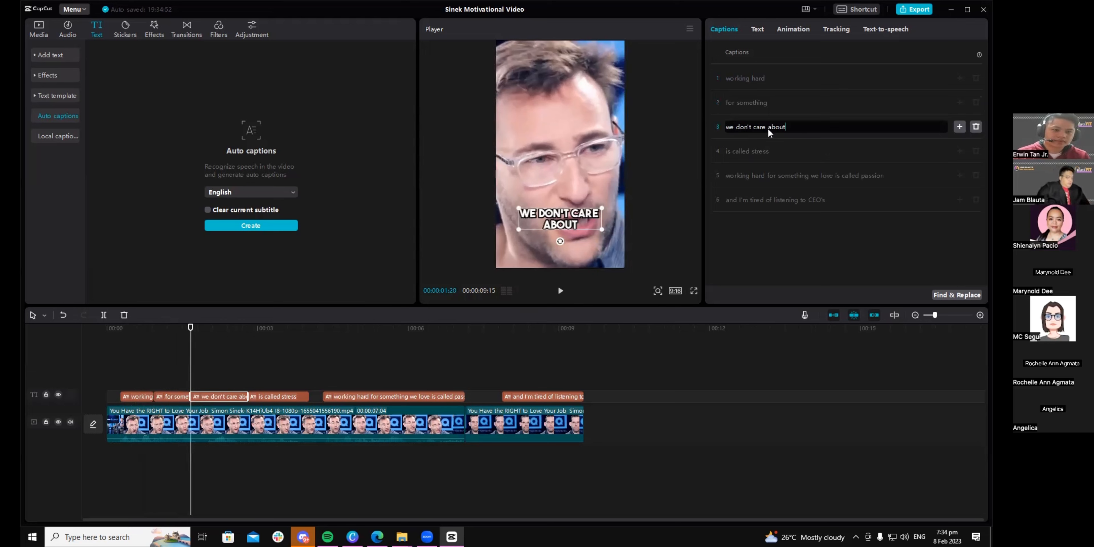
click(767, 128)
key(Return)
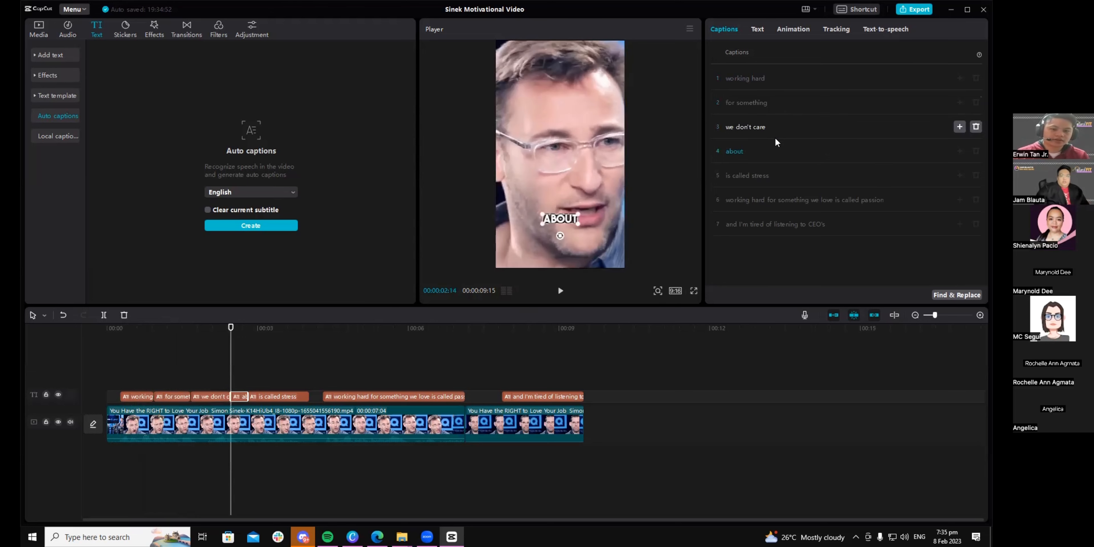
click(773, 152)
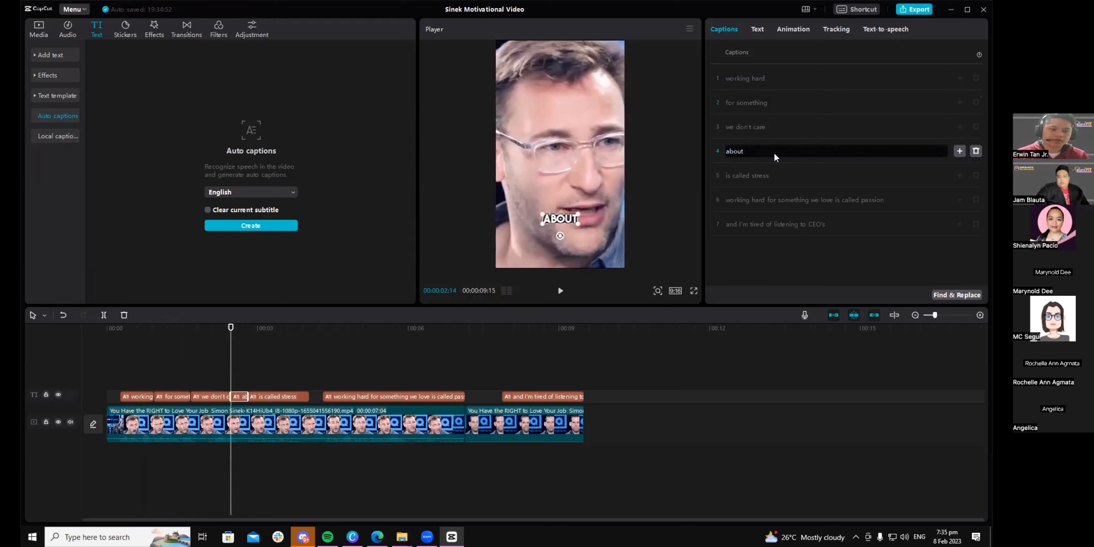
key(ctrl+z)
Step: Split the third caption after "we don't" and correct the new line's text to "care about"
click(758, 130)
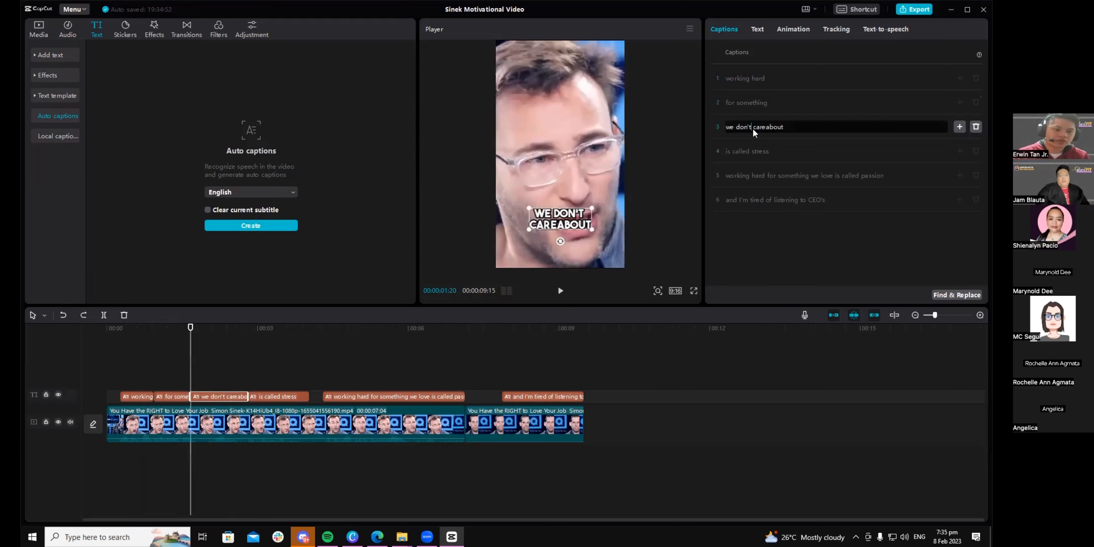
click(754, 127)
key(Return)
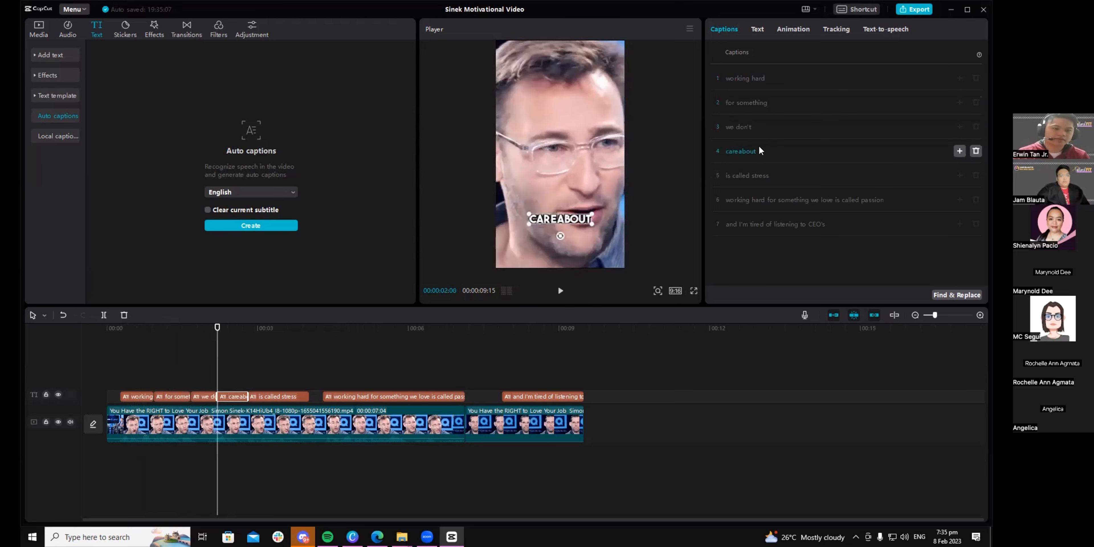
click(740, 151)
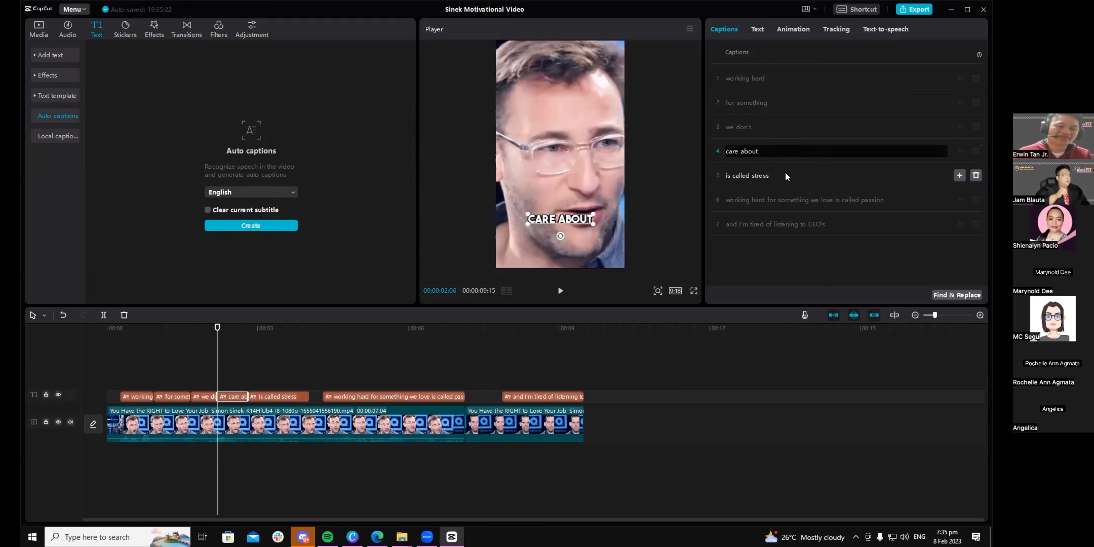
Step: Examine the caption lines one by one in the preview to compare their text and outline styling
click(748, 176)
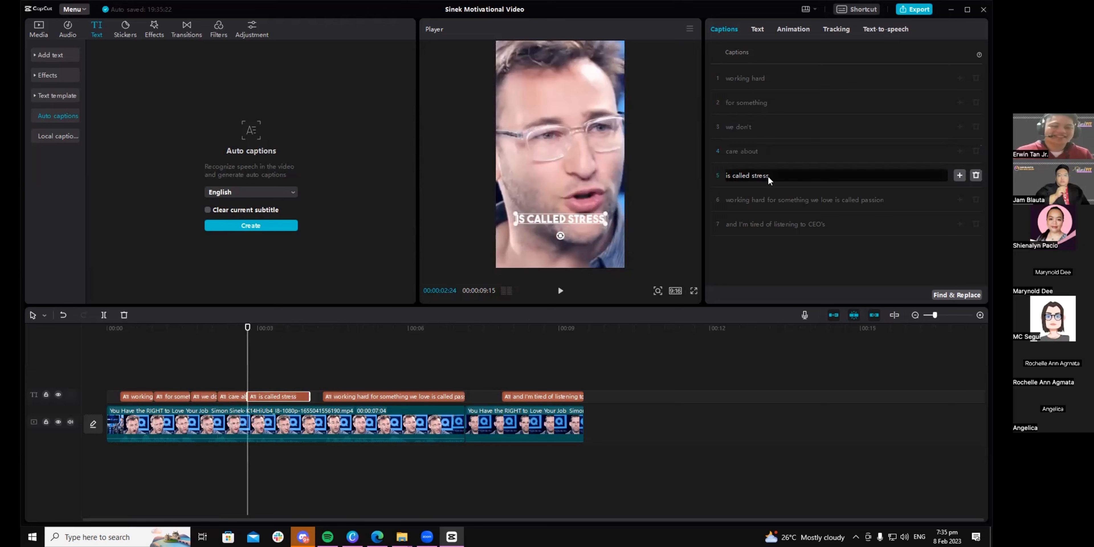
click(794, 200)
click(798, 218)
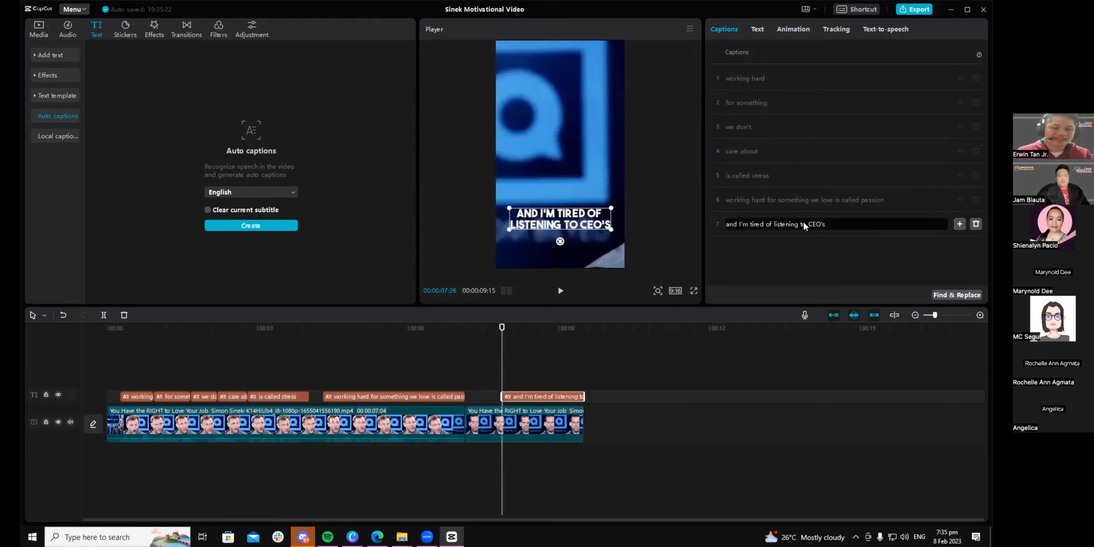
click(803, 178)
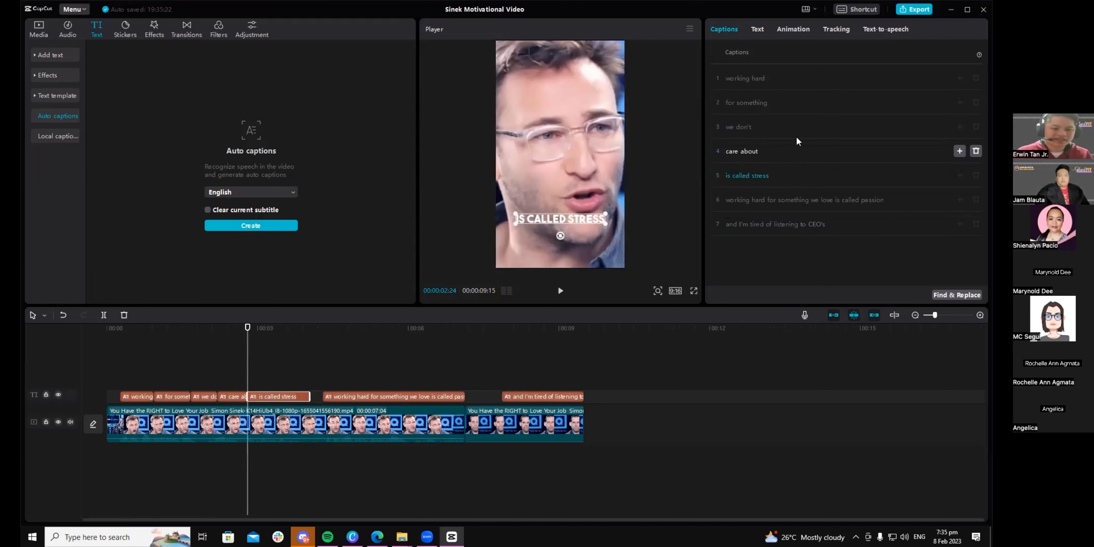
click(796, 126)
click(800, 106)
click(800, 152)
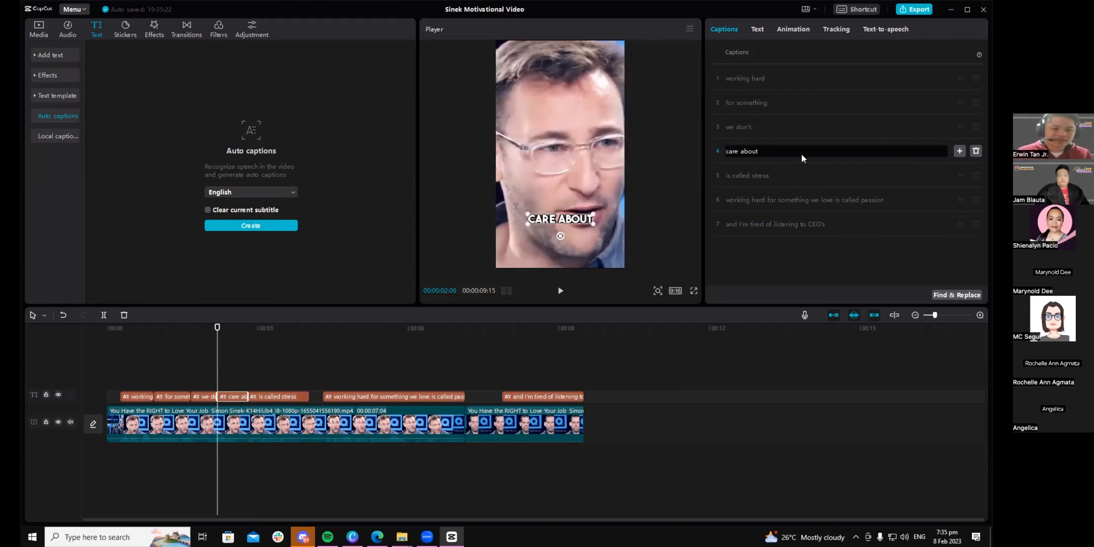
click(804, 184)
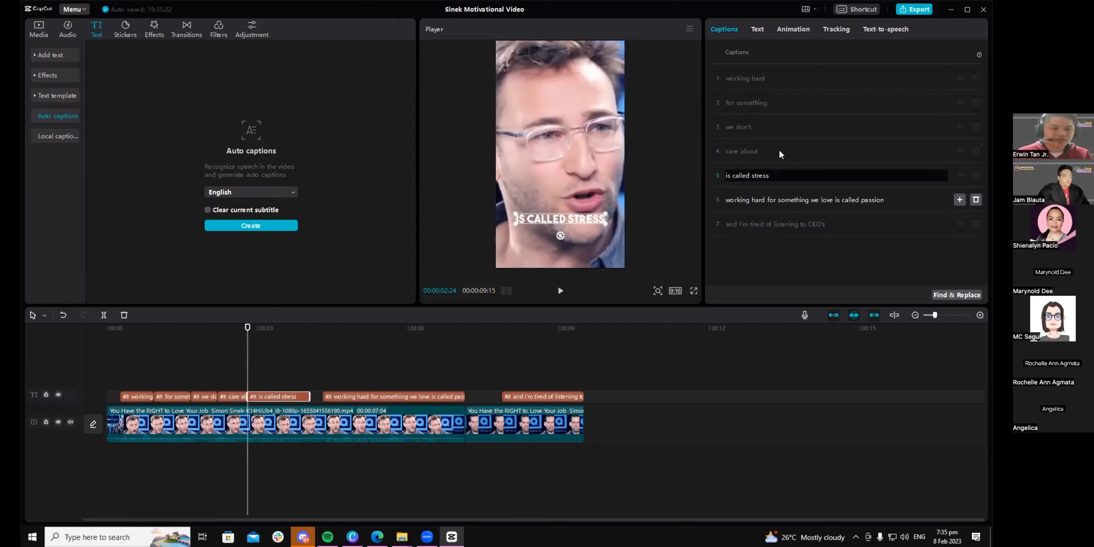
Step: Reapply the white preset with black outline from the "is called stress" caption and check the style on the last three captions
click(758, 33)
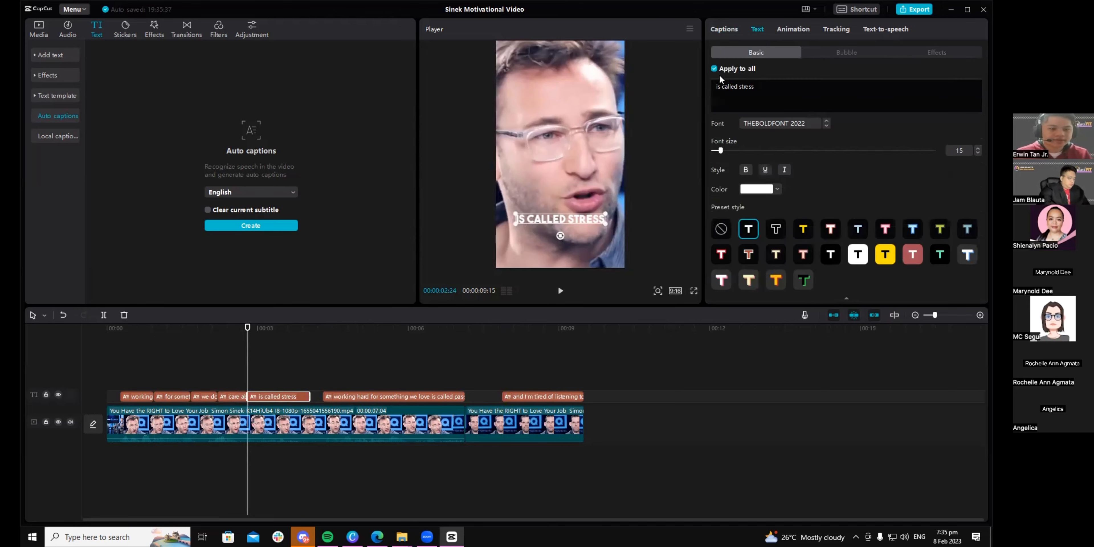
click(714, 68)
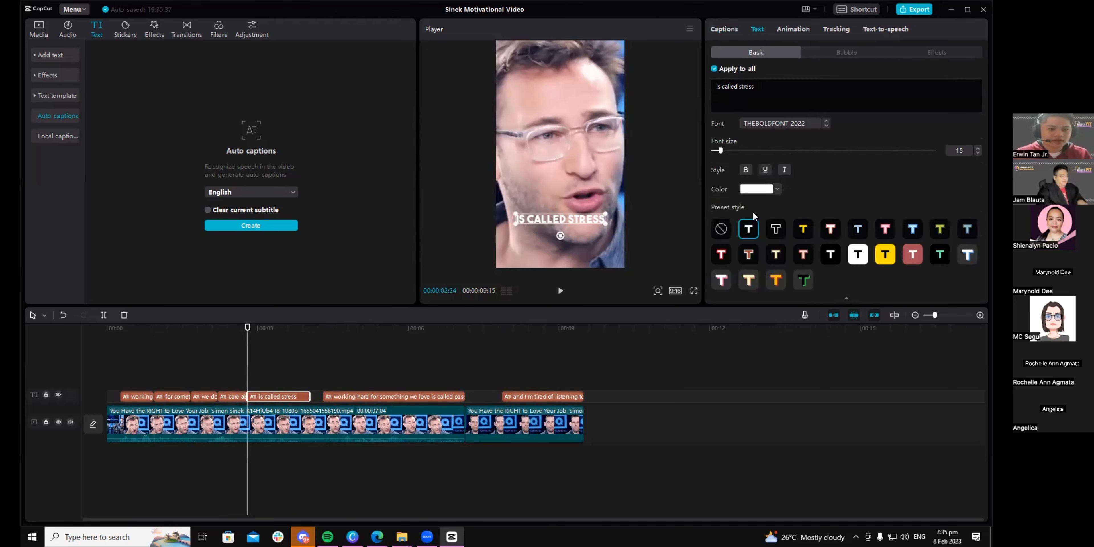
click(749, 230)
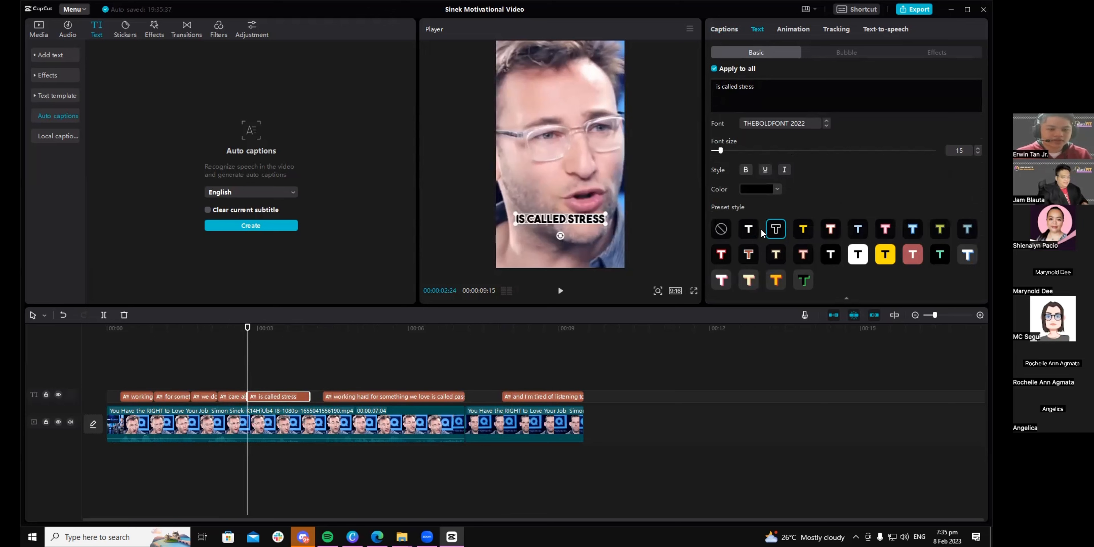
click(732, 28)
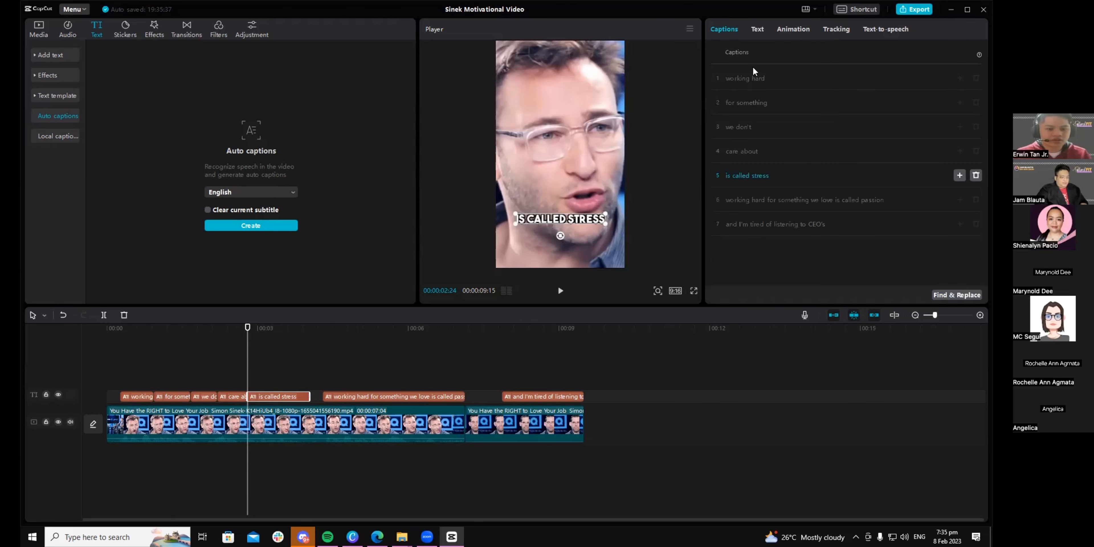
click(754, 36)
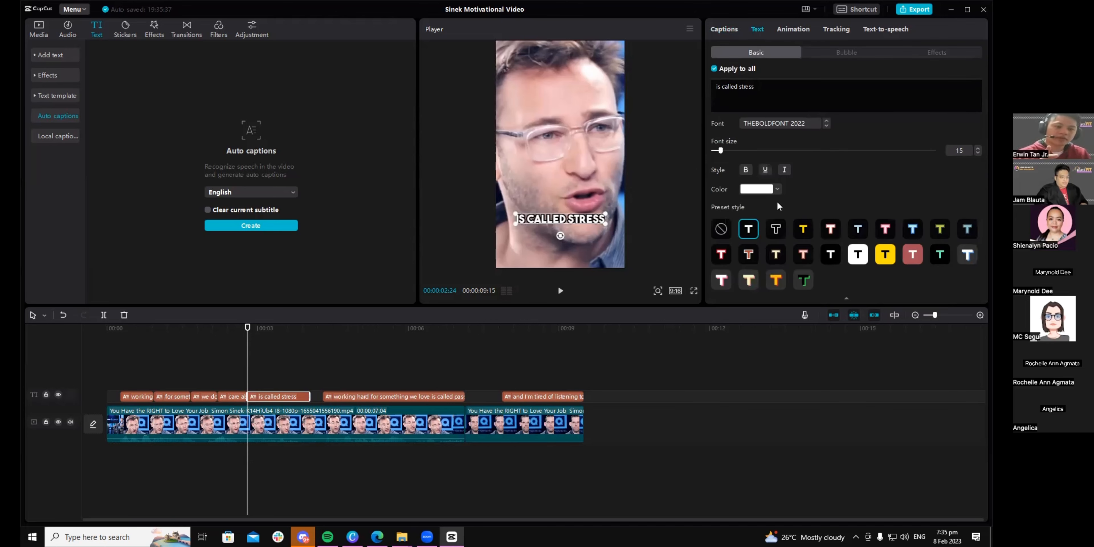
click(729, 30)
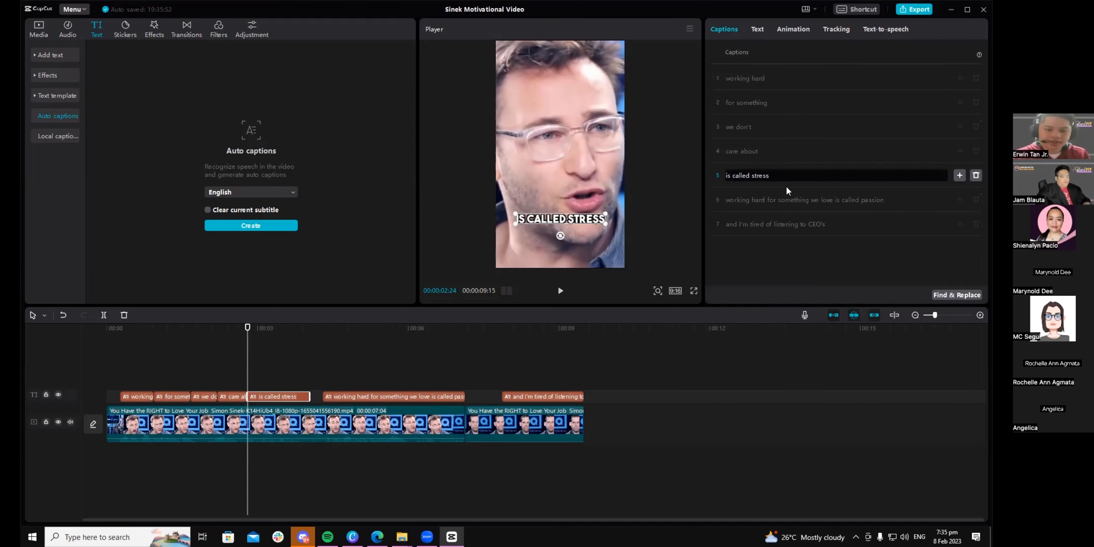
click(790, 199)
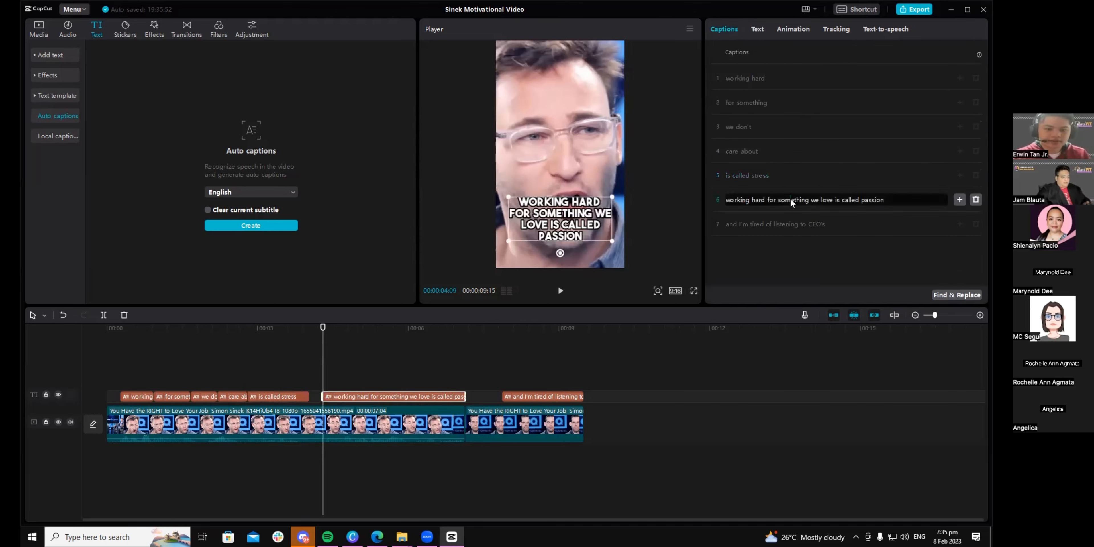
click(774, 222)
click(775, 175)
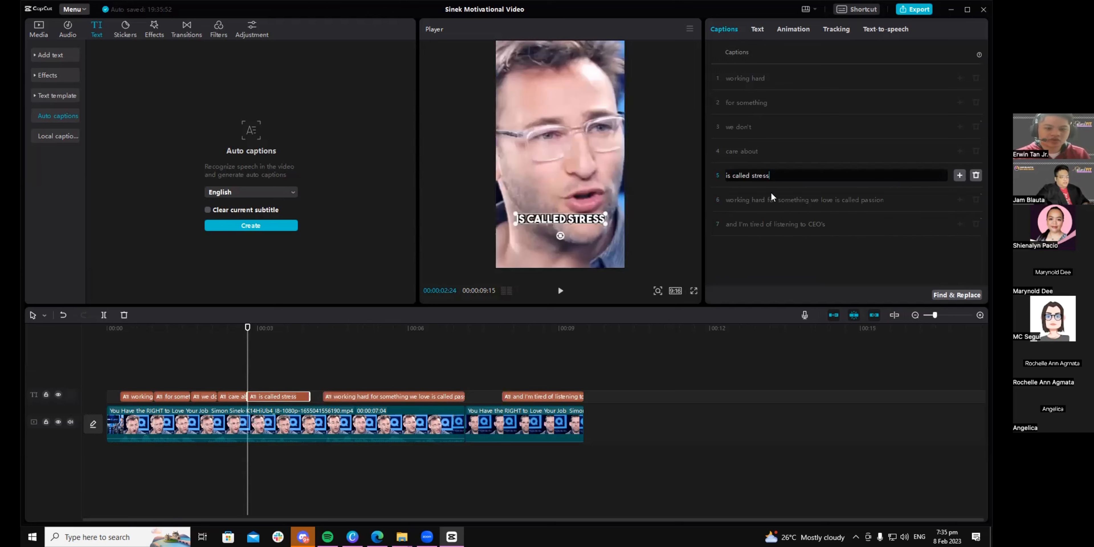
Step: Split the caption "working hard for something we love is called passion" after "working hard" and after "for something"
click(765, 200)
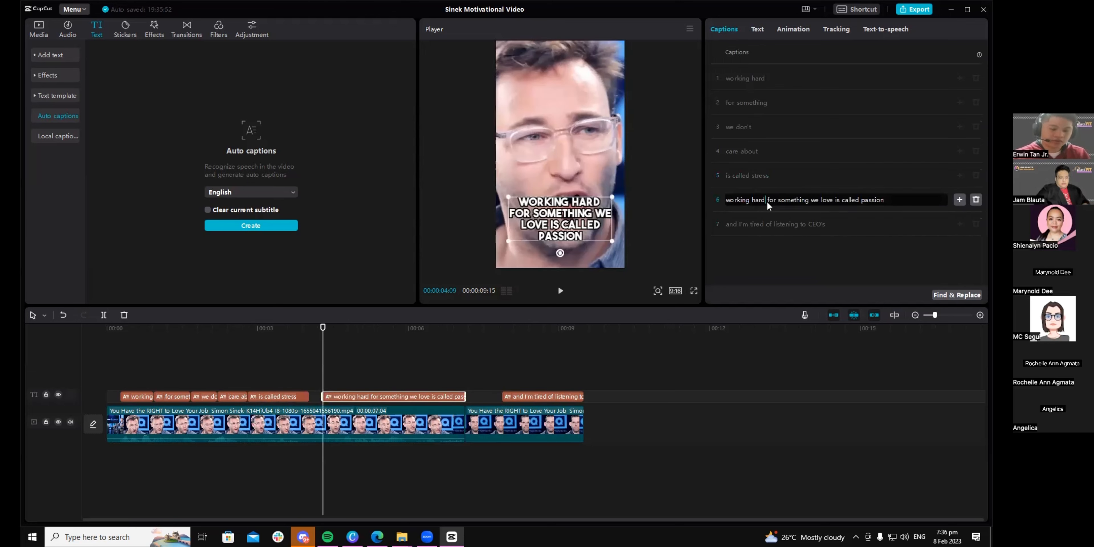
key(Return)
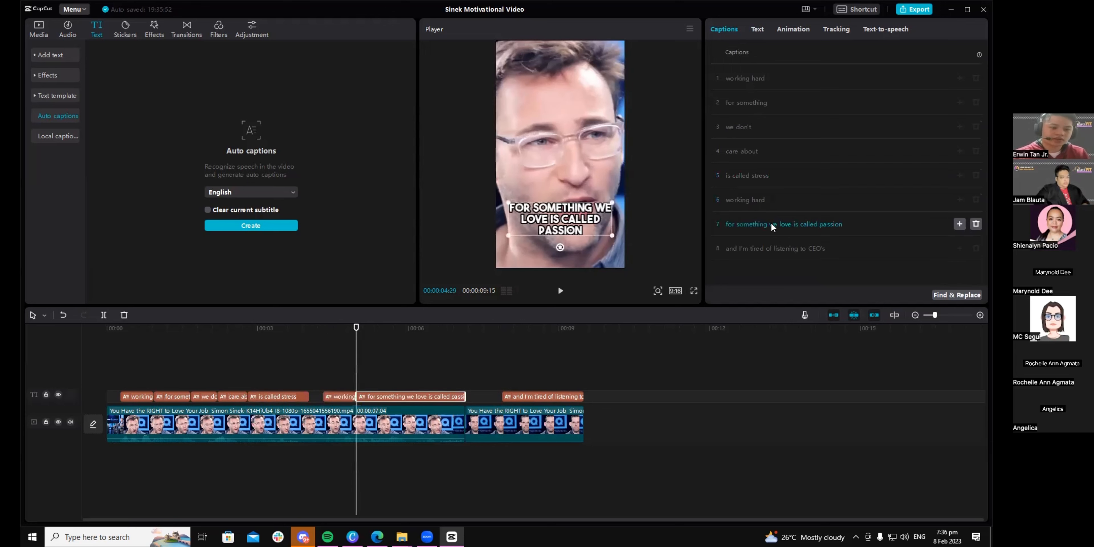
click(771, 223)
key(Return)
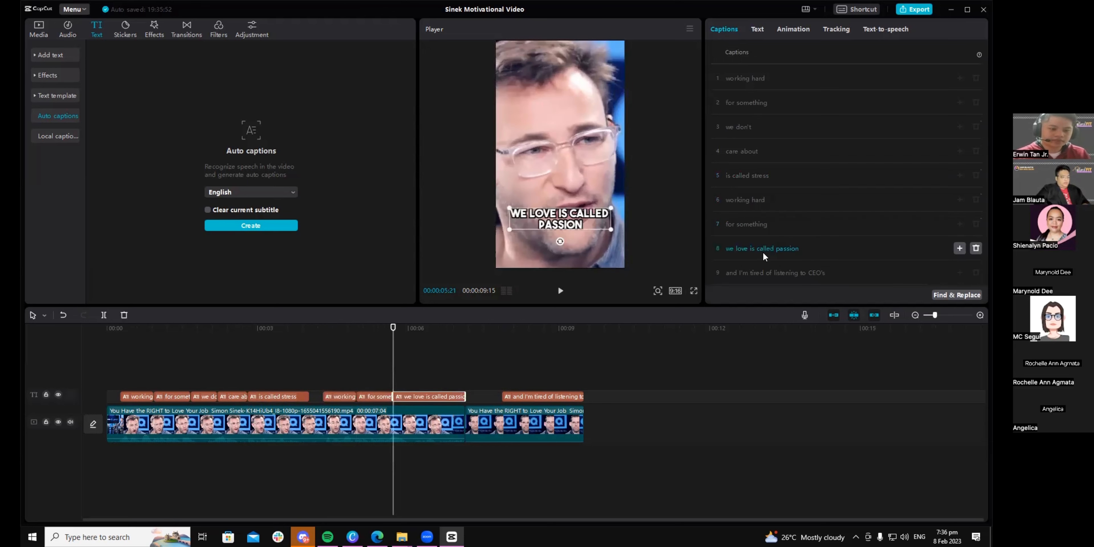
Step: Split the caption "we love is called passion" after "we love is"
click(756, 251)
key(BackSpace)
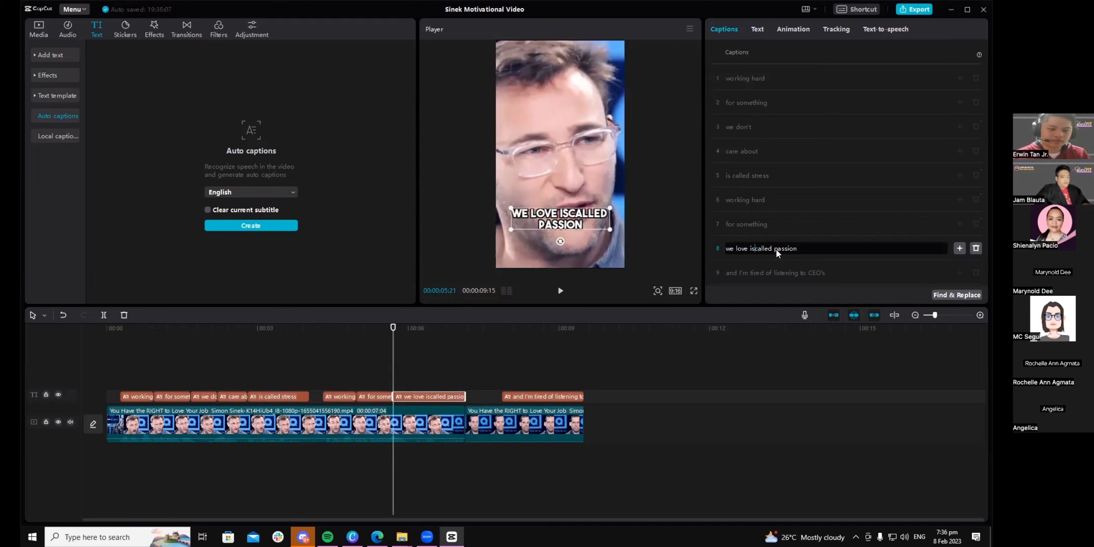
key(Return)
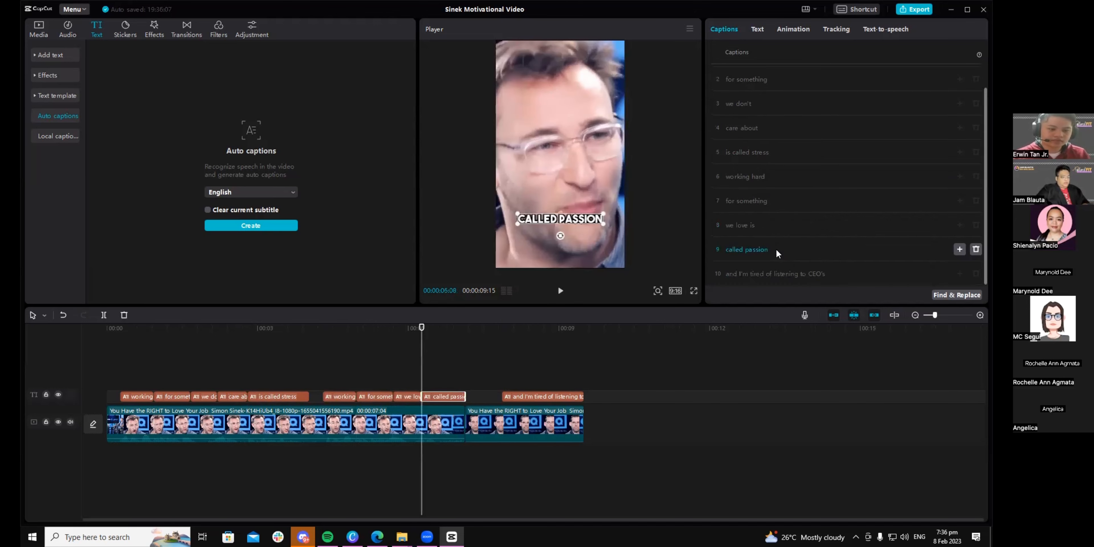
Step: Delete the last caption "and I'm tired of listening to CEO's" from the timeline
click(807, 274)
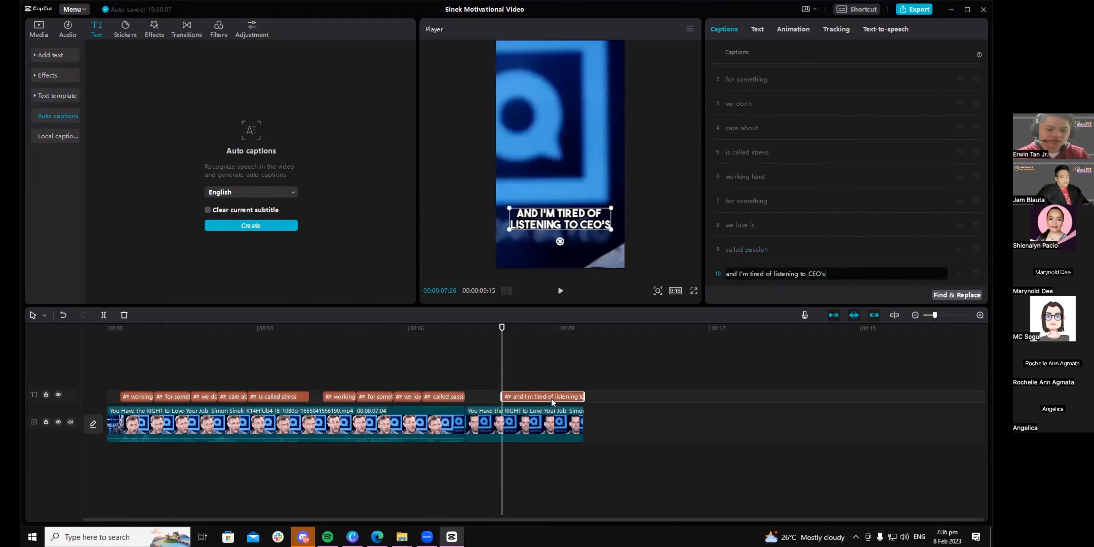
click(563, 376)
click(513, 388)
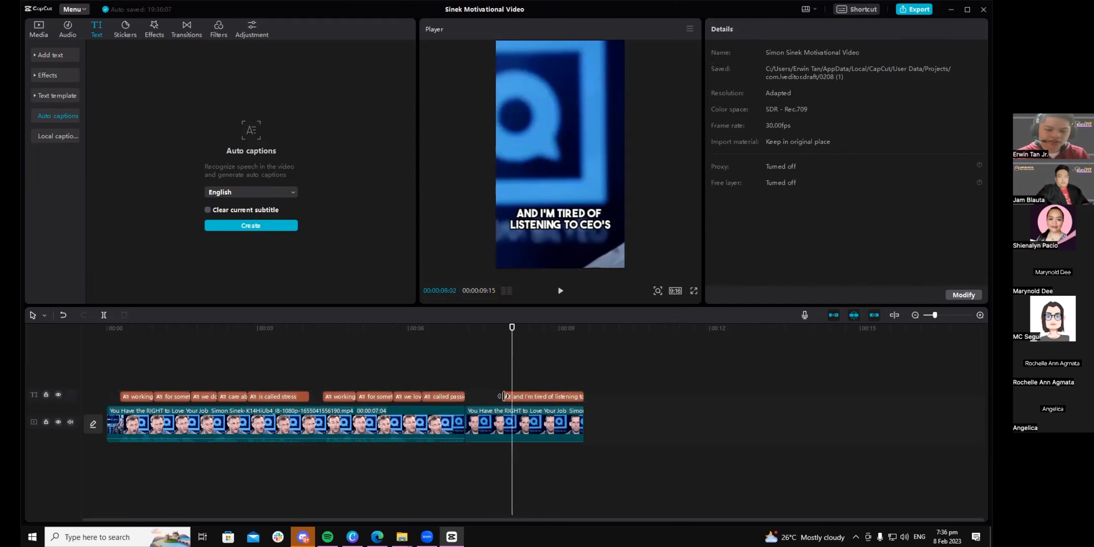
click(514, 396)
key(Delete)
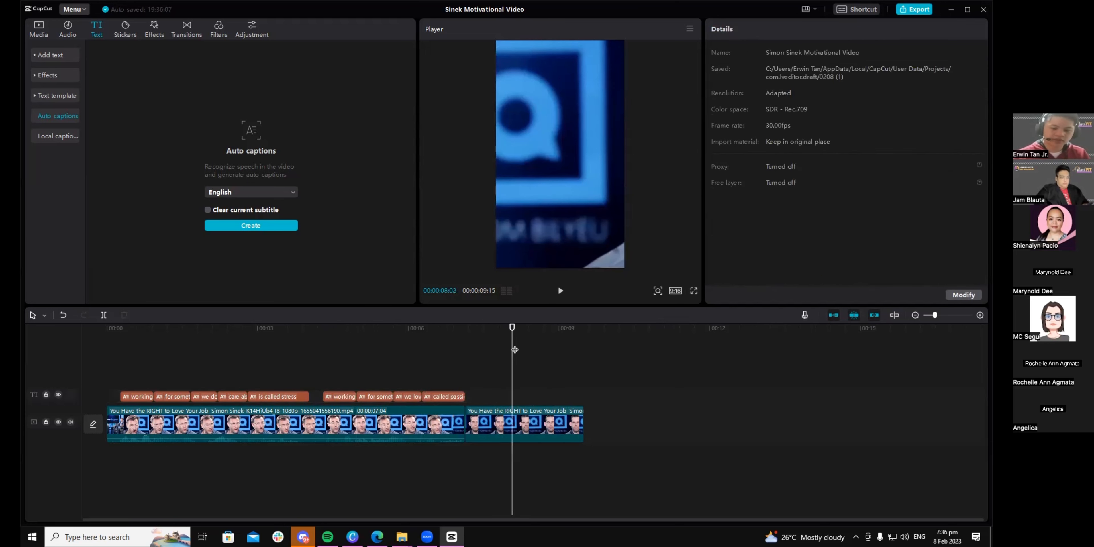
Step: Play the video from the beginning to check the split captions, and return to the start
click(390, 336)
click(87, 338)
key(space)
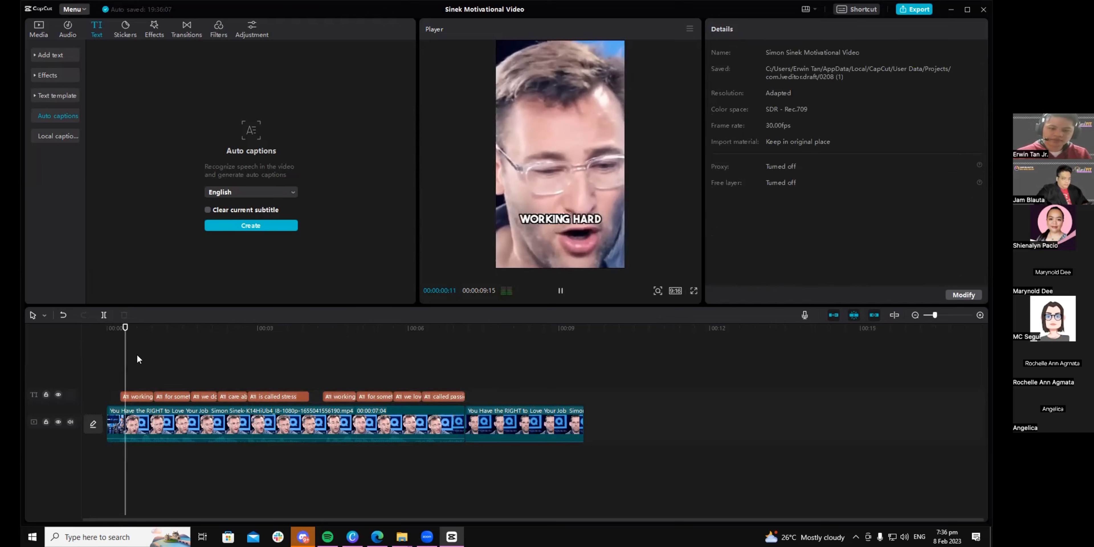
key(space)
click(102, 339)
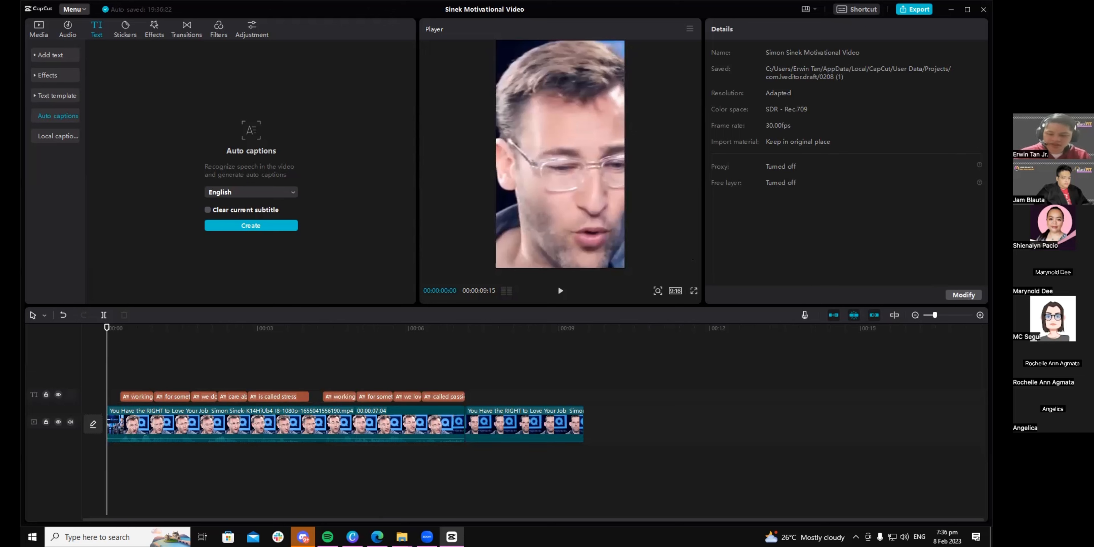
mouse_move(377, 531)
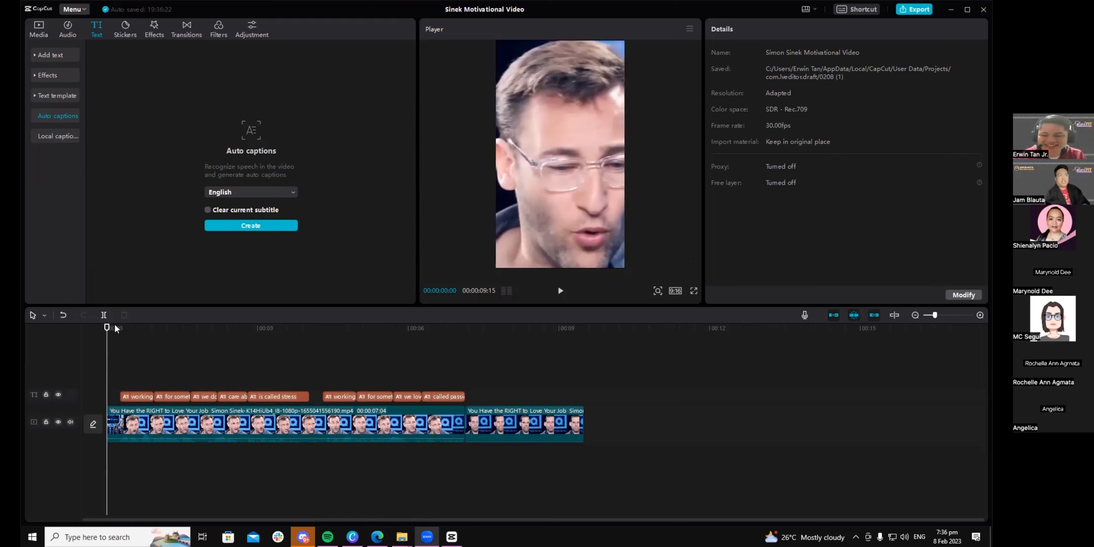
drag(107, 328, 100, 326)
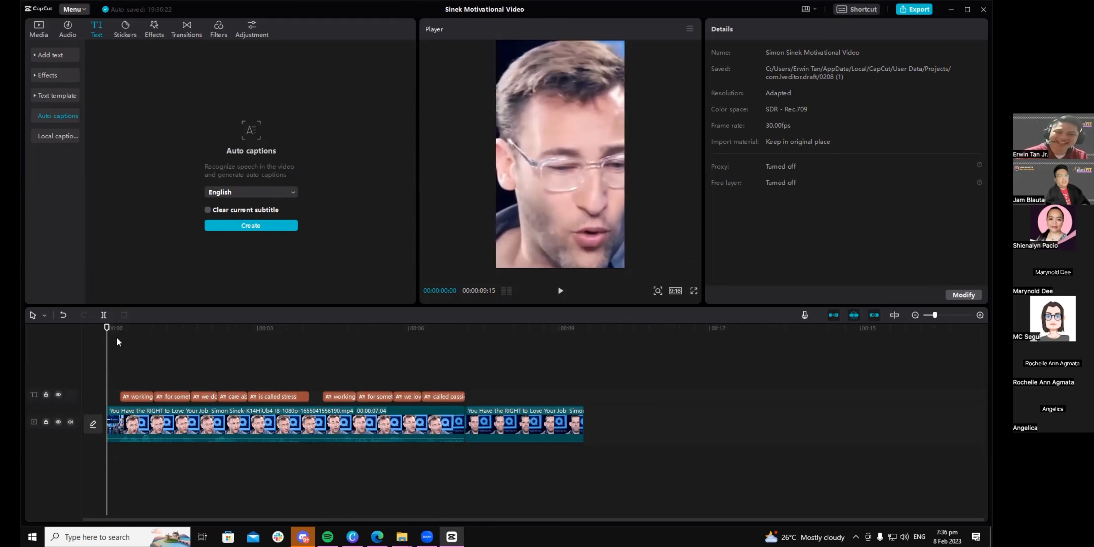
click(136, 395)
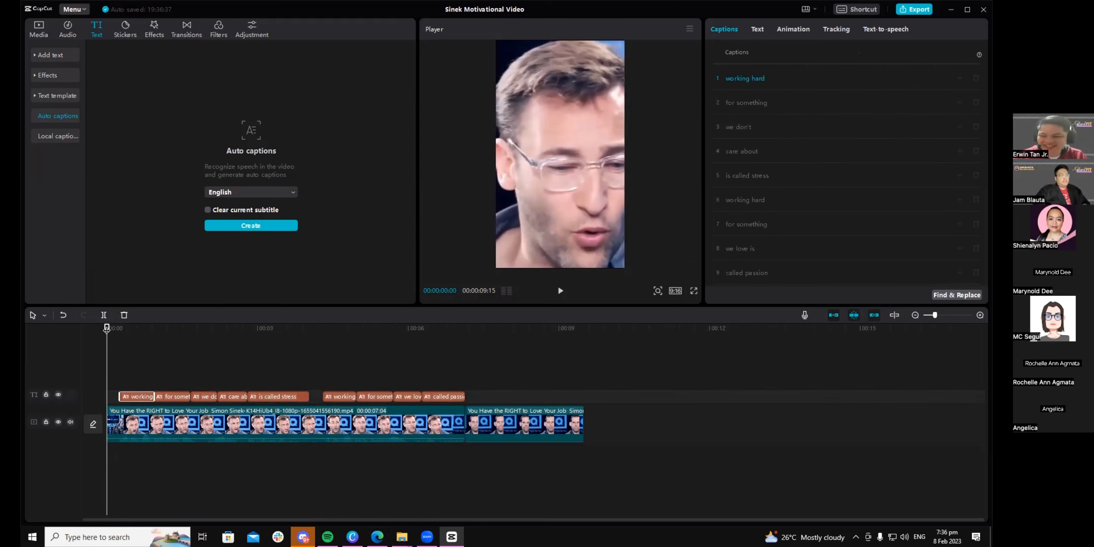
drag(107, 329, 107, 335)
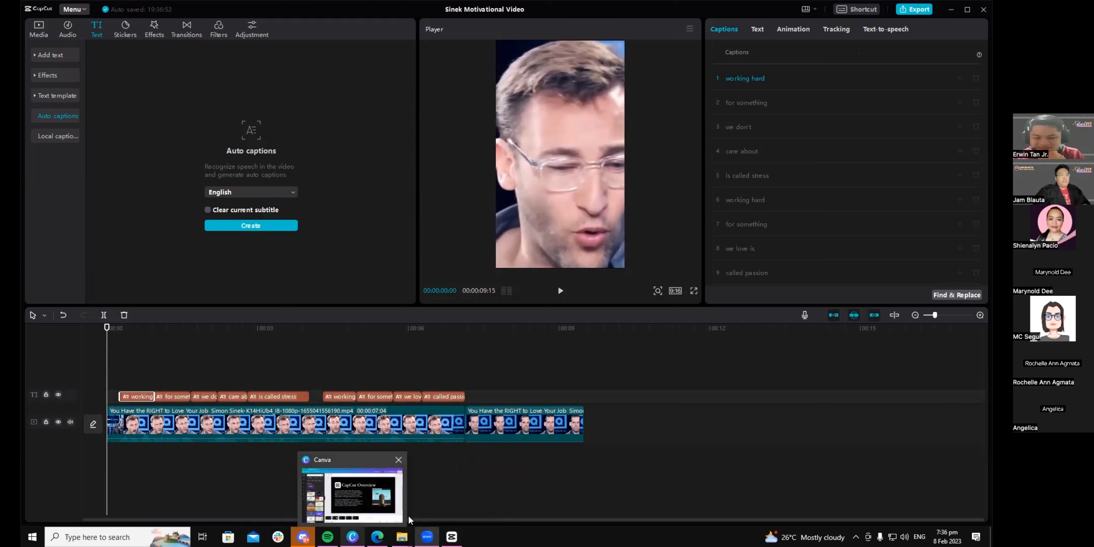
mouse_move(451, 537)
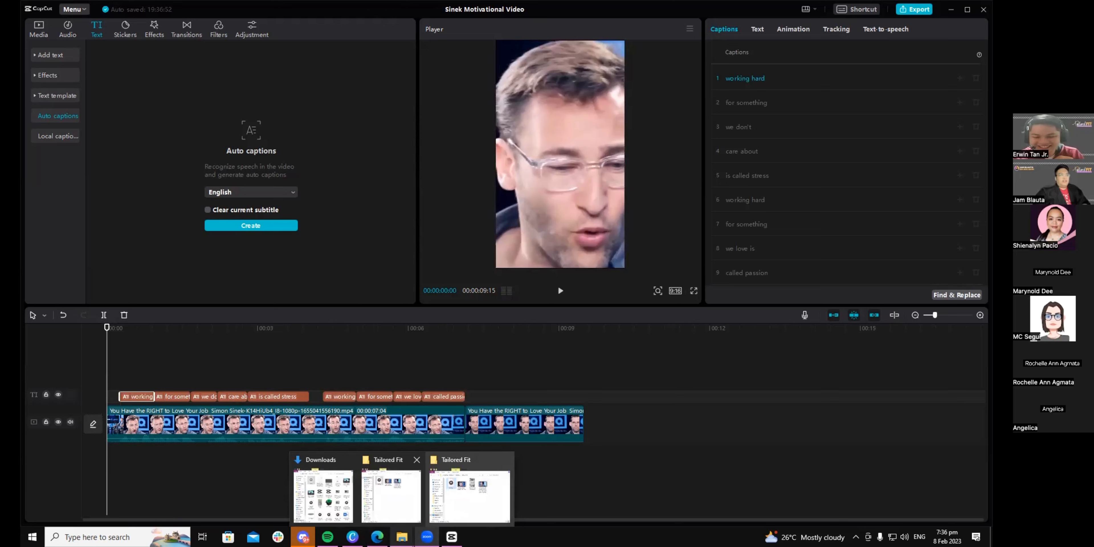
mouse_move(303, 536)
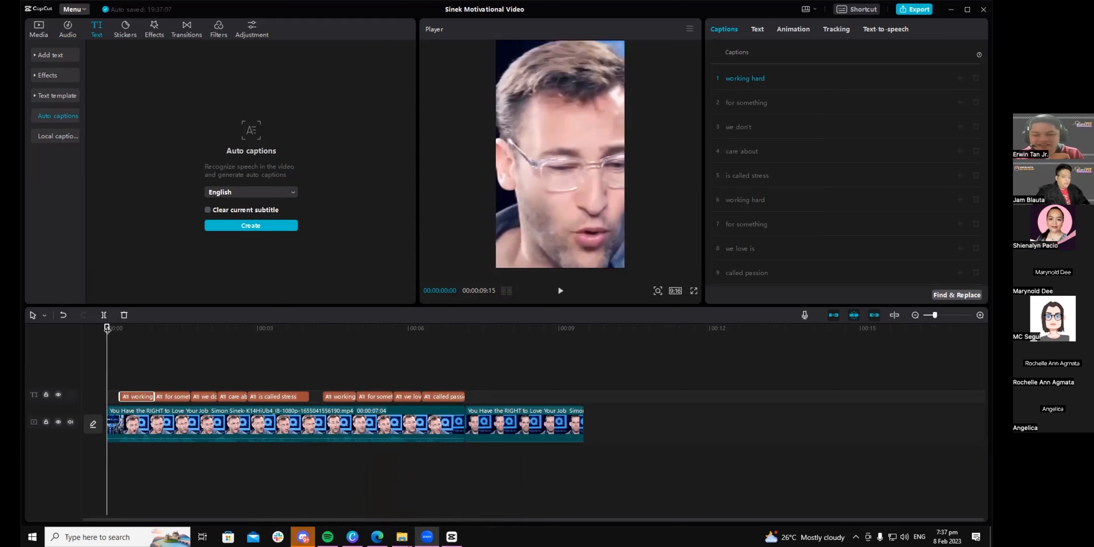
Step: Scrub through the captioned section up to the end of "called passion" and back to the first caption
drag(107, 328, 462, 369)
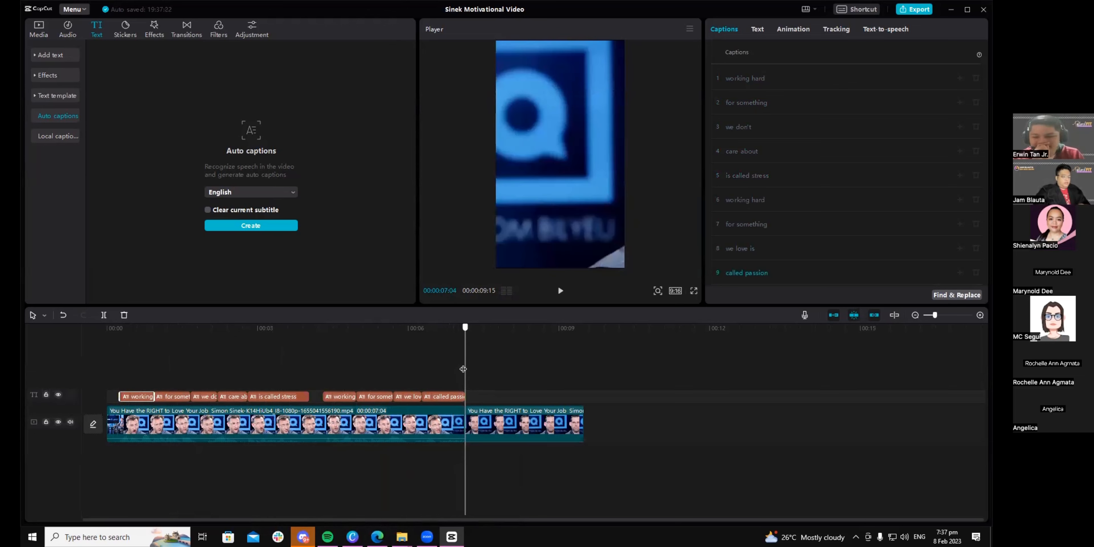
drag(459, 368, 127, 391)
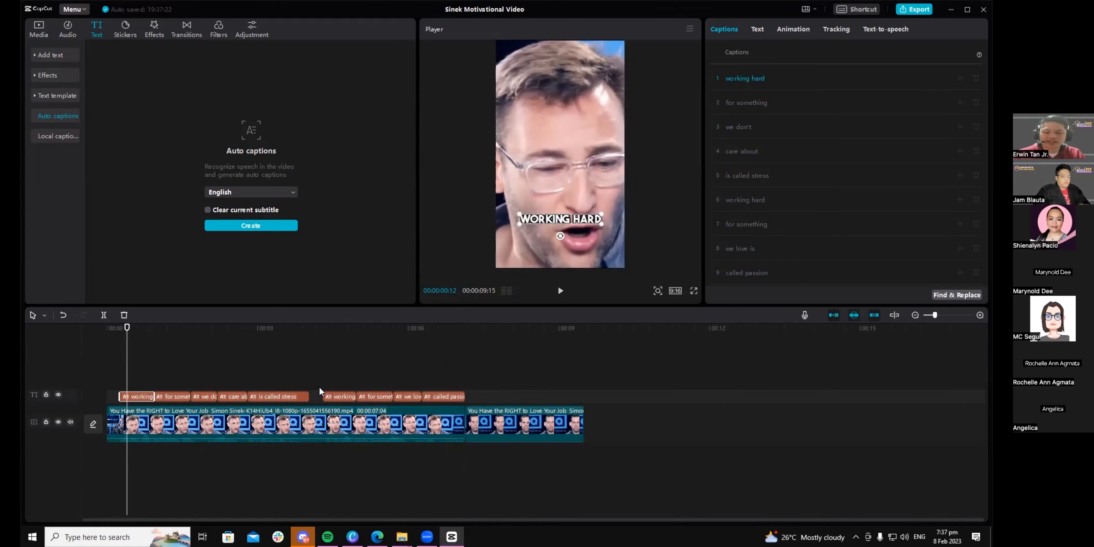
Step: Scrub and play the first "working hard" caption closely to find where the word "hard" is spoken
scroll(319, 388, up, 1)
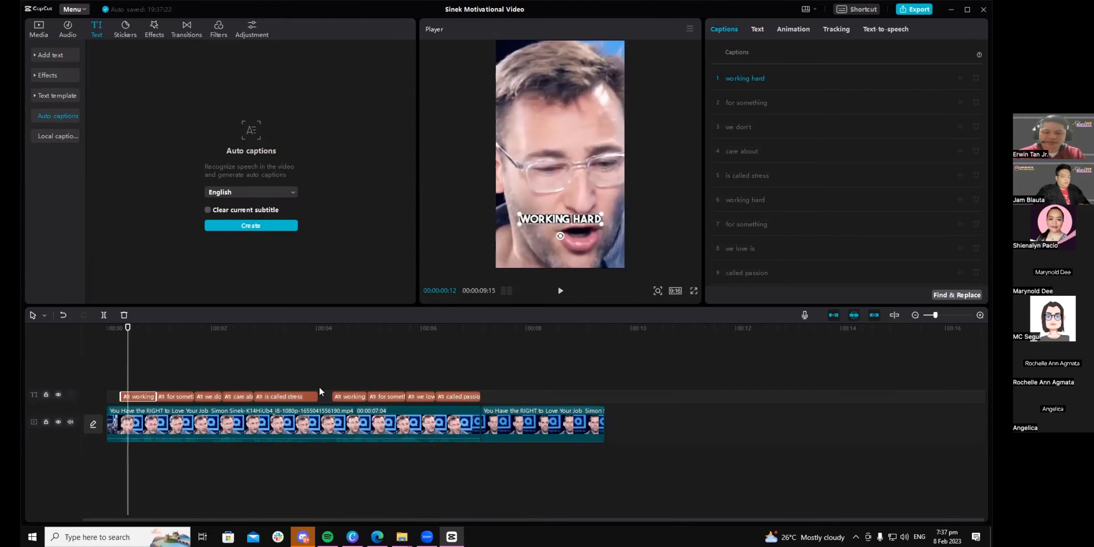
scroll(319, 386, up, 2)
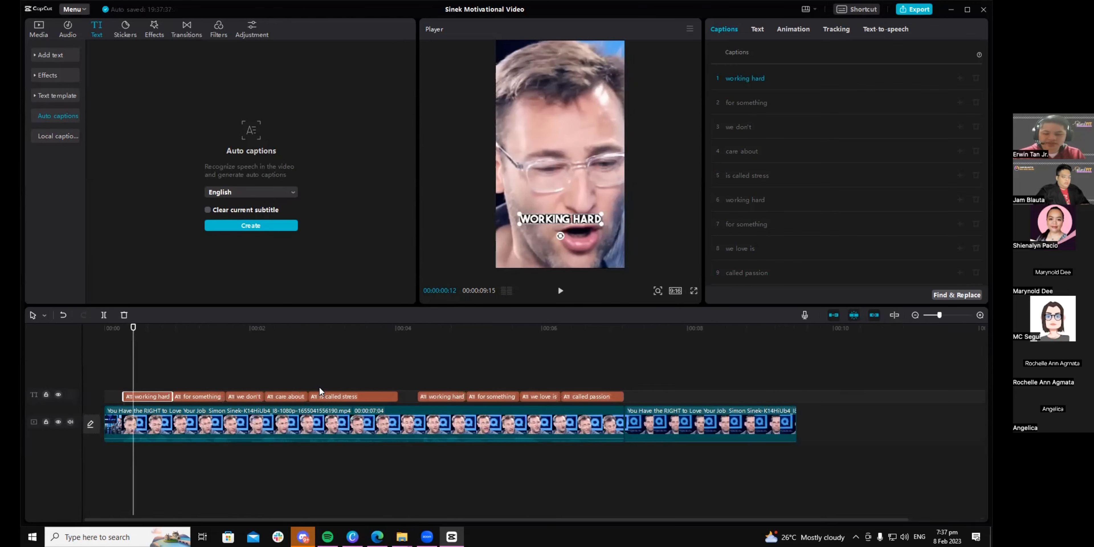
scroll(319, 386, up, 1)
drag(321, 520, 189, 469)
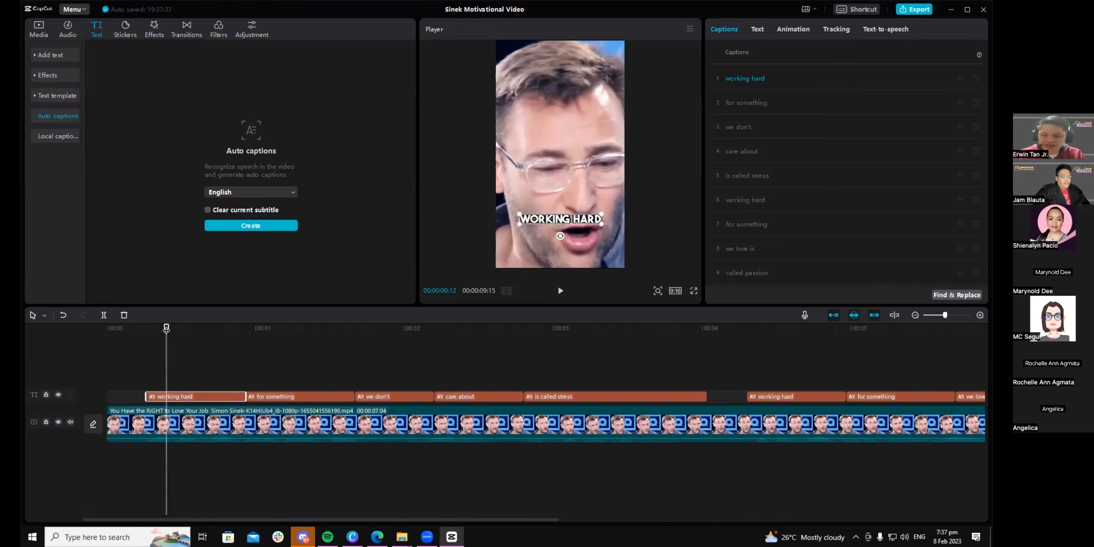
click(177, 335)
drag(184, 334, 147, 330)
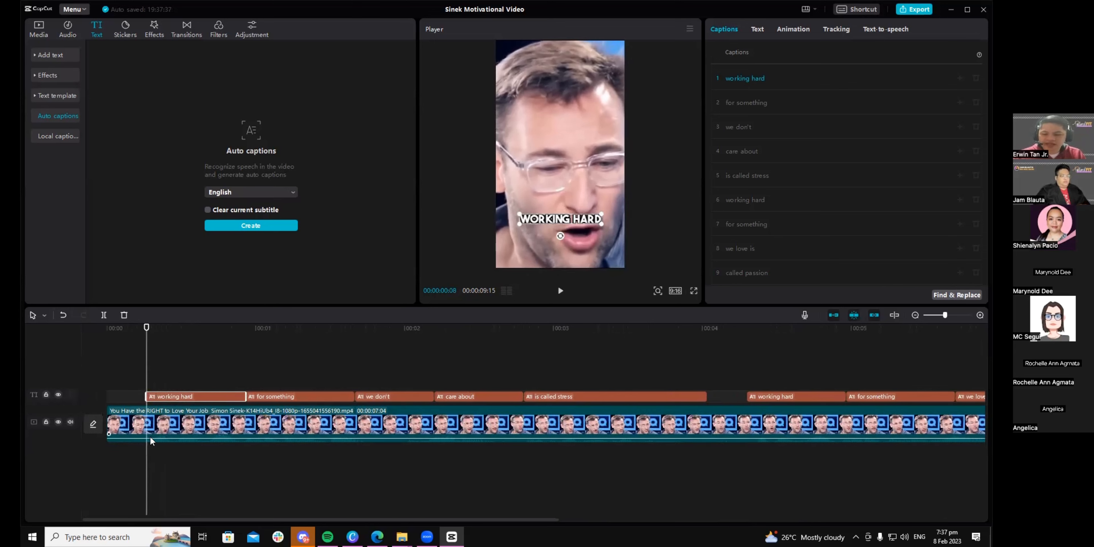
key(Right)
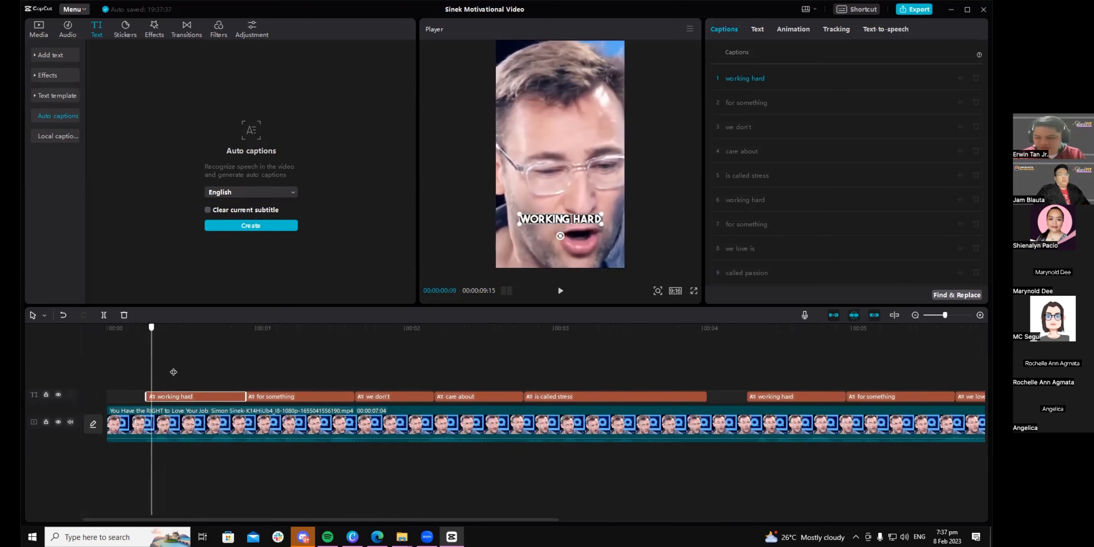
drag(173, 371, 192, 395)
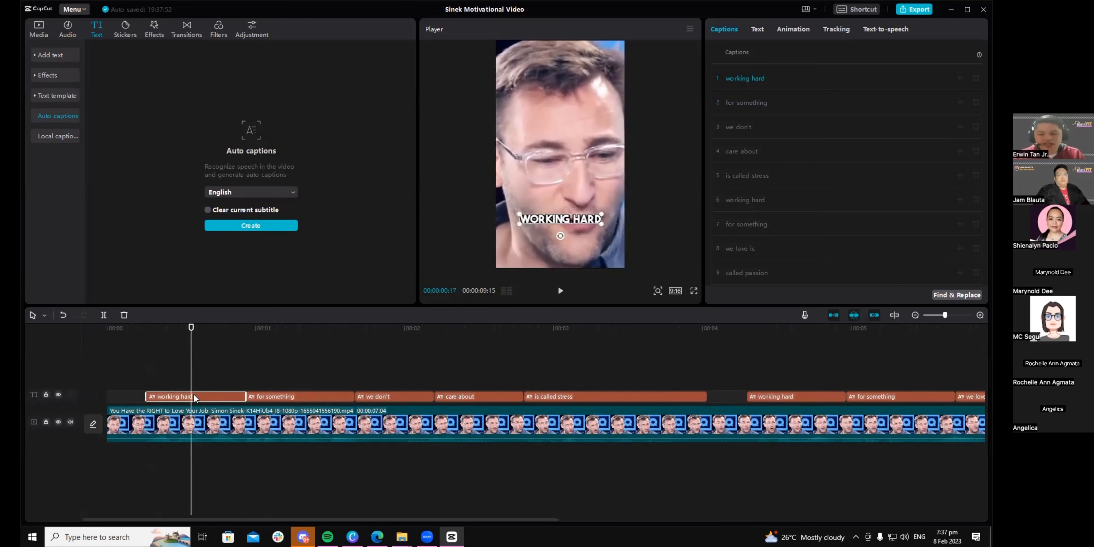
drag(190, 376, 192, 380)
drag(191, 333, 148, 332)
key(space)
key(space)
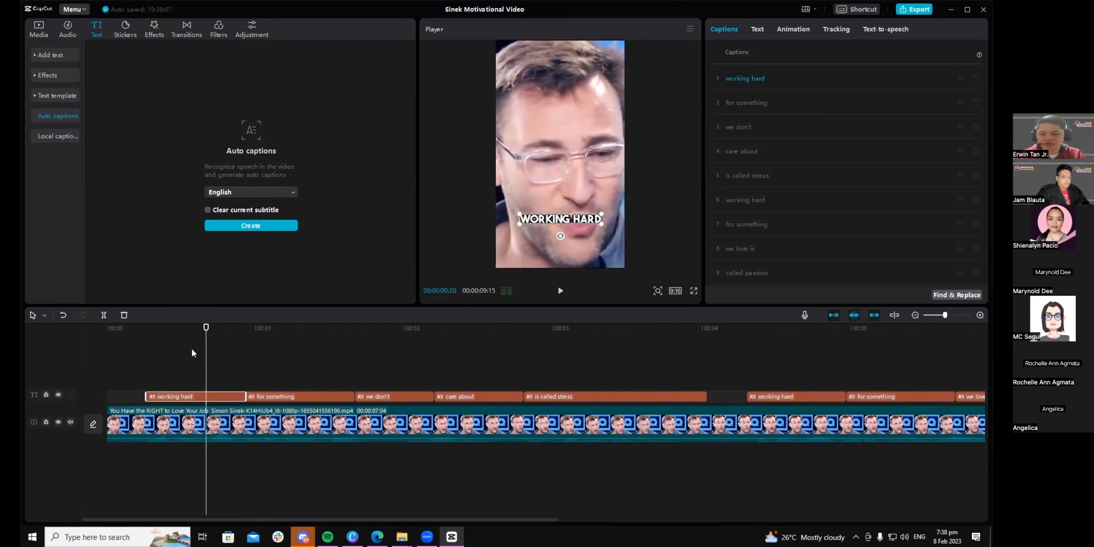
drag(206, 364, 203, 364)
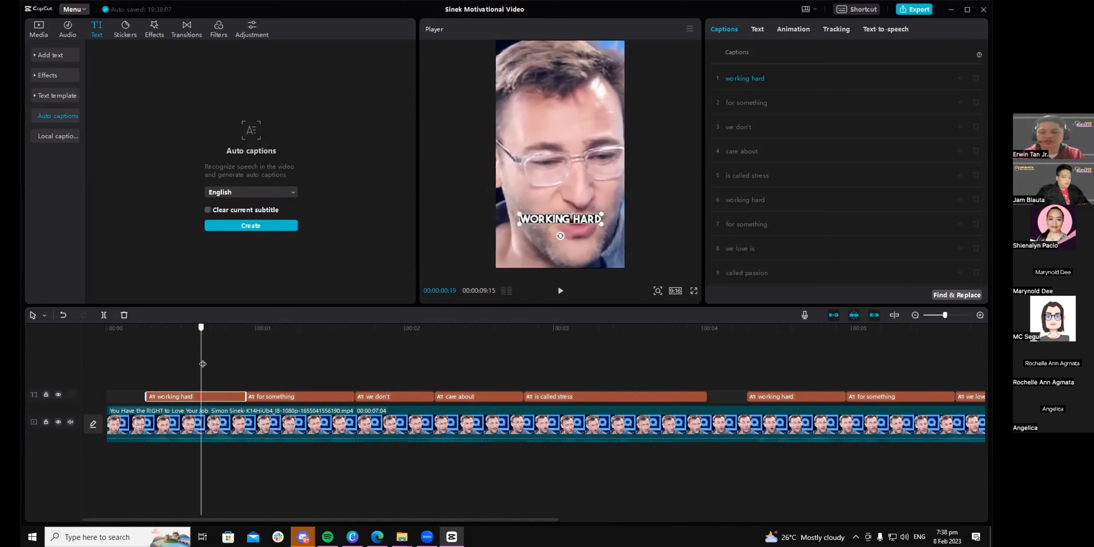
key(ctrl+b)
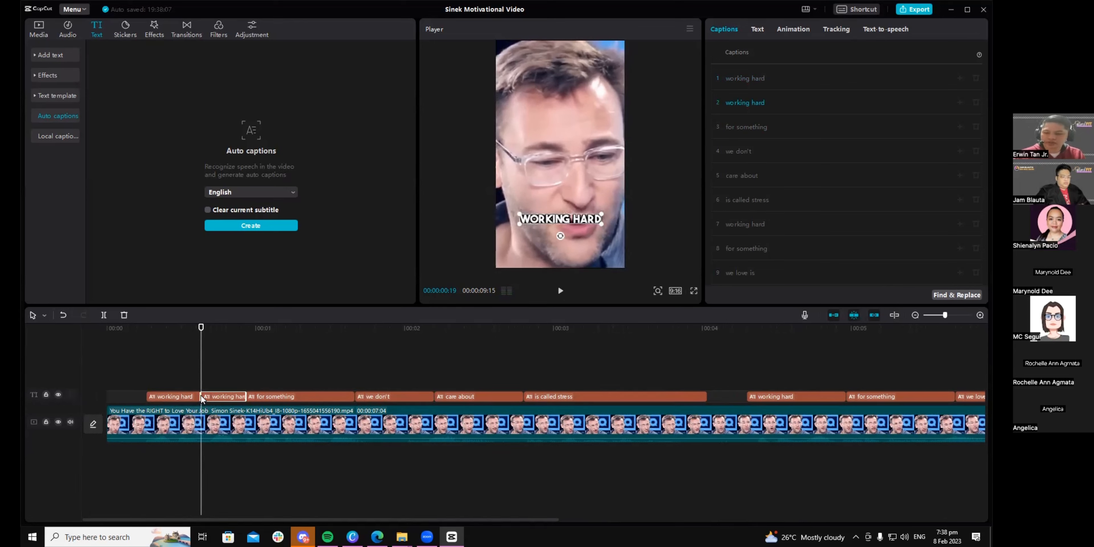
key(ctrl+z)
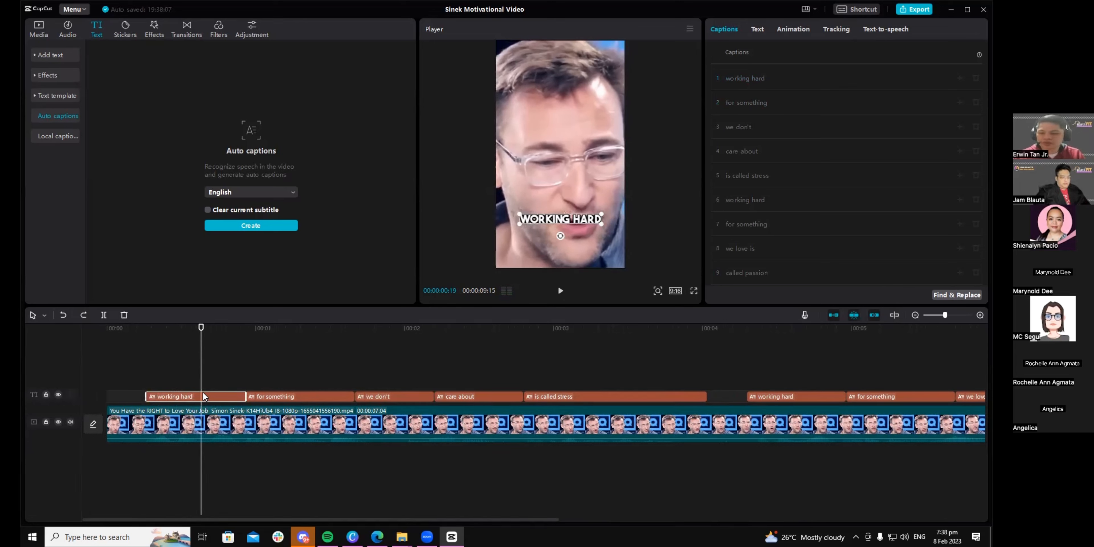
Step: Split the first "working hard" caption in two at 00:00:00:18
mouse_move(202, 372)
mouse_down()
mouse_move(148, 372)
mouse_move(197, 373)
mouse_up()
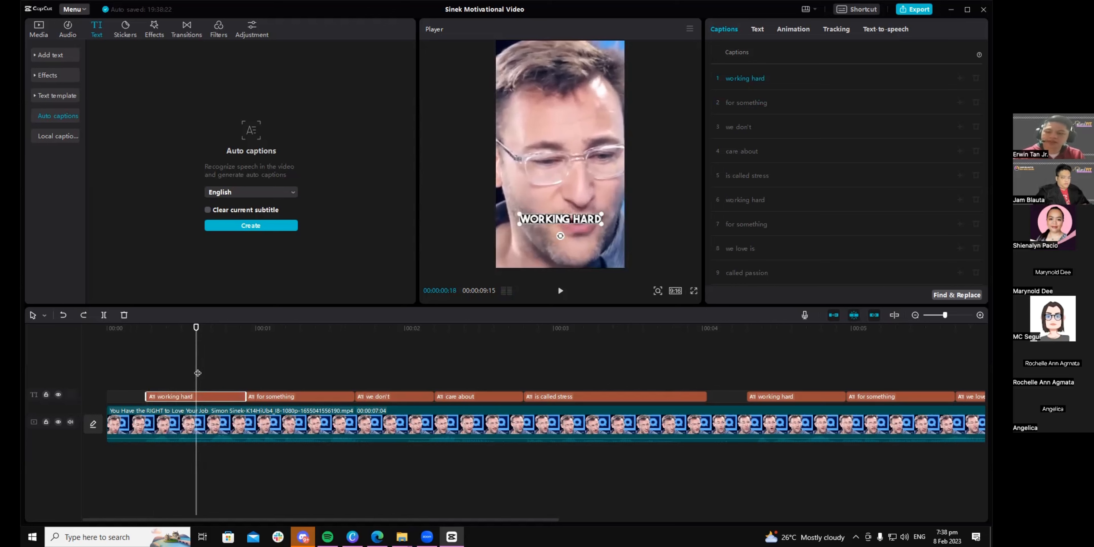
key(ctrl+b)
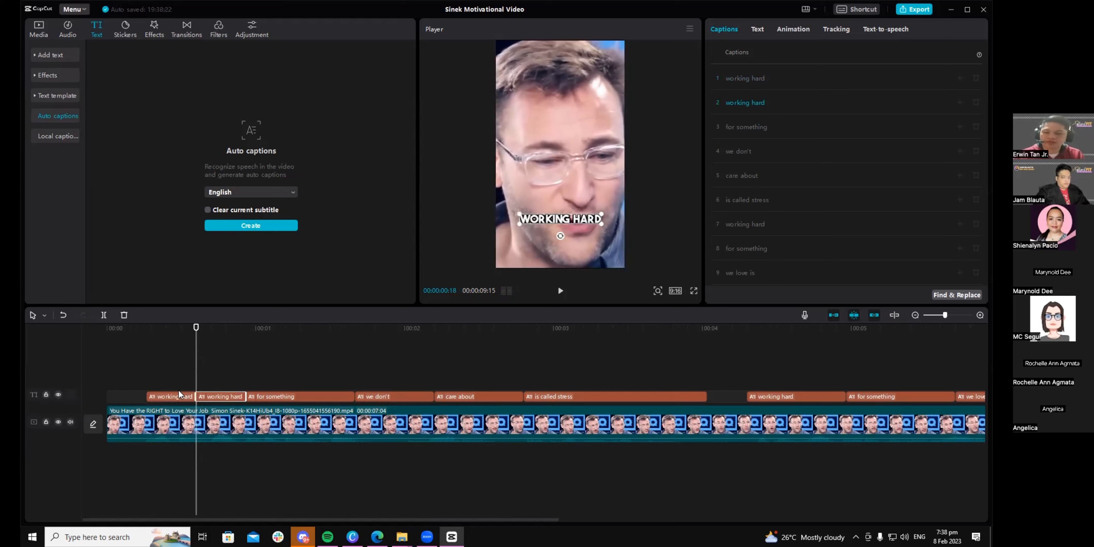
drag(196, 376, 157, 375)
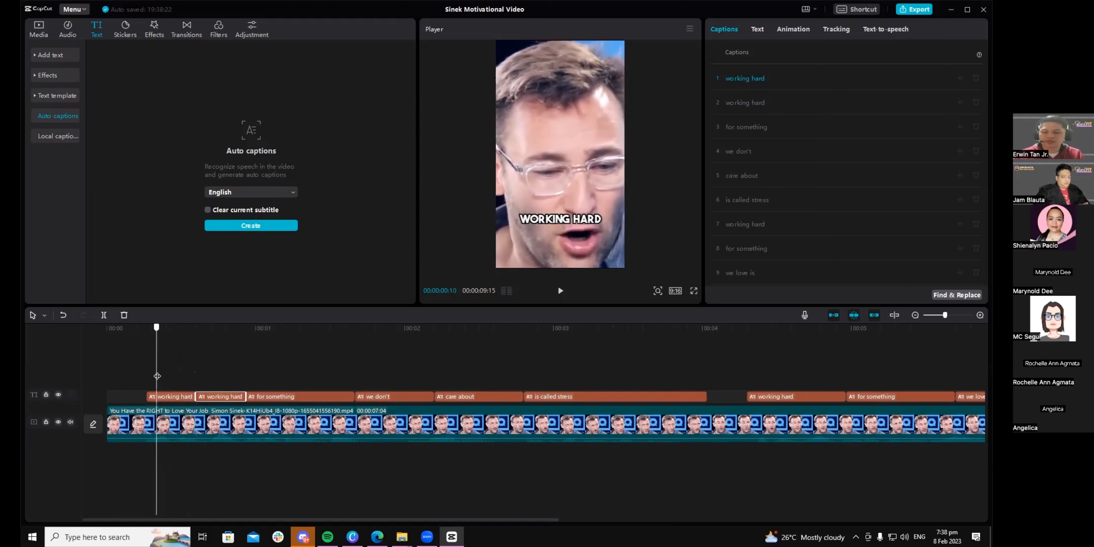
Step: Apply the yellow preset with black outline to only the word "working" in the first half of the split caption
click(177, 396)
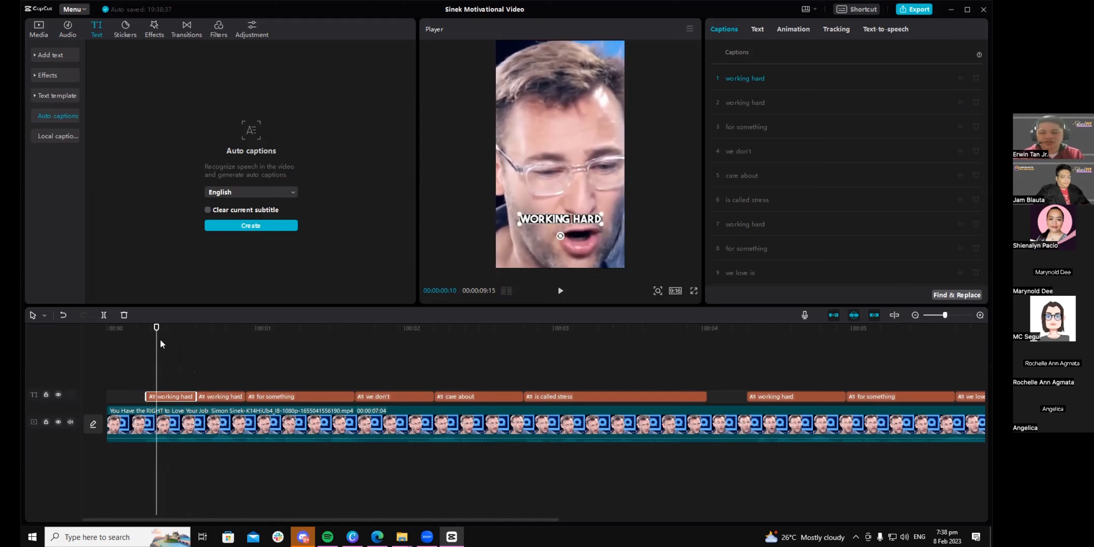
drag(157, 333, 178, 375)
click(225, 393)
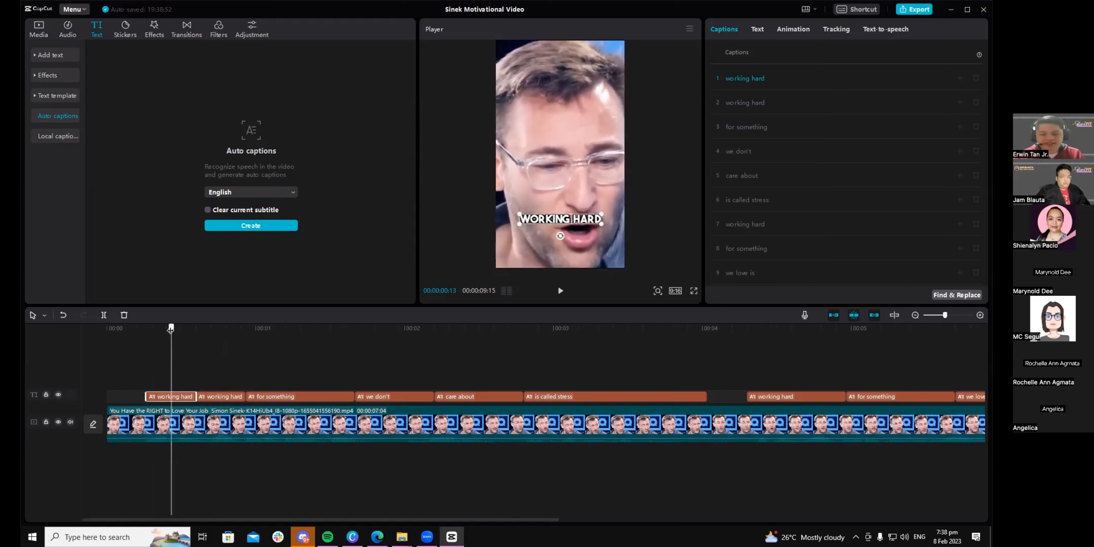
drag(171, 330, 147, 330)
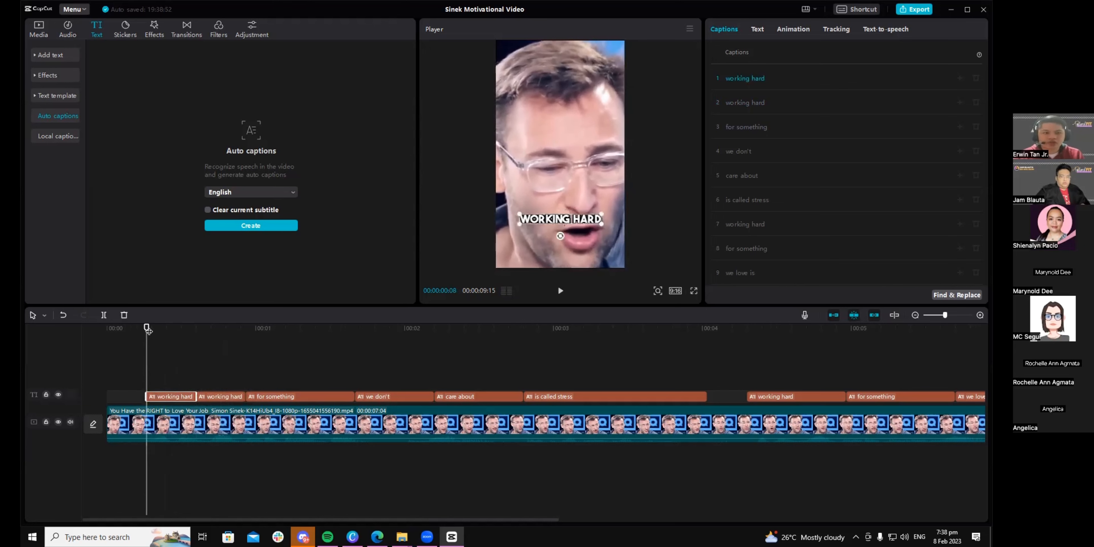
click(780, 76)
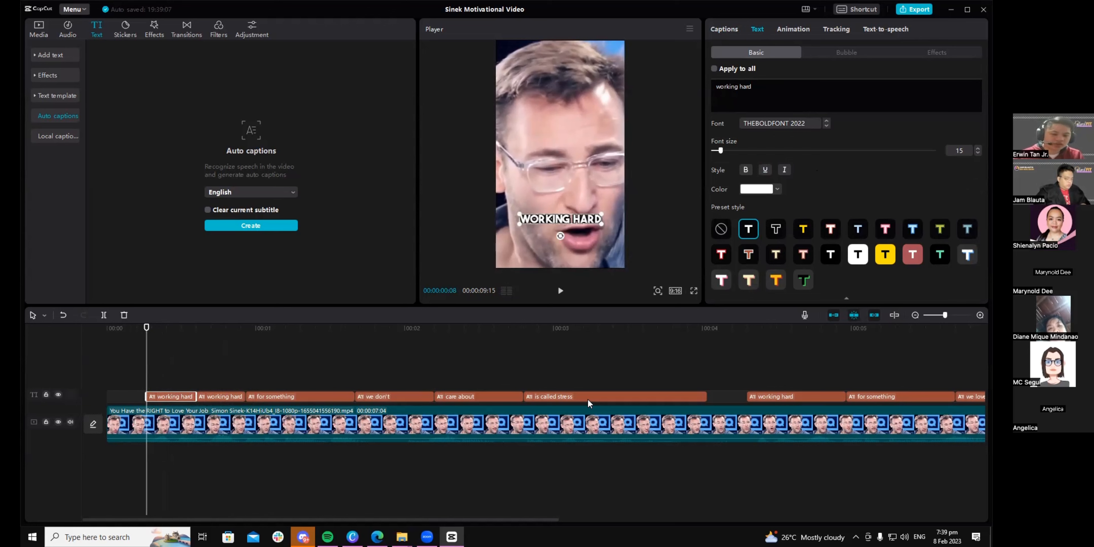
scroll(665, 408, down, 4)
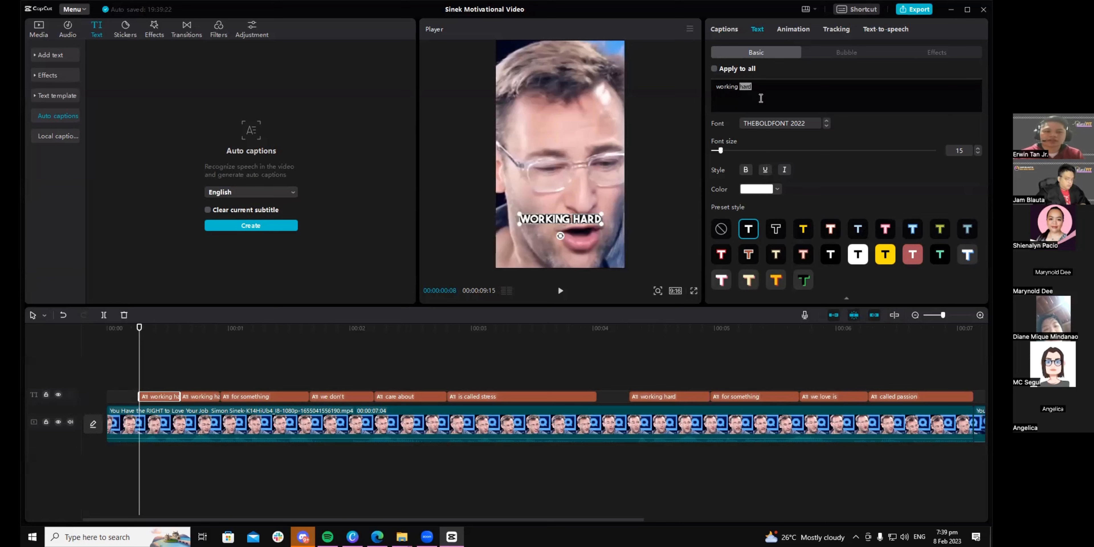
double_click(727, 87)
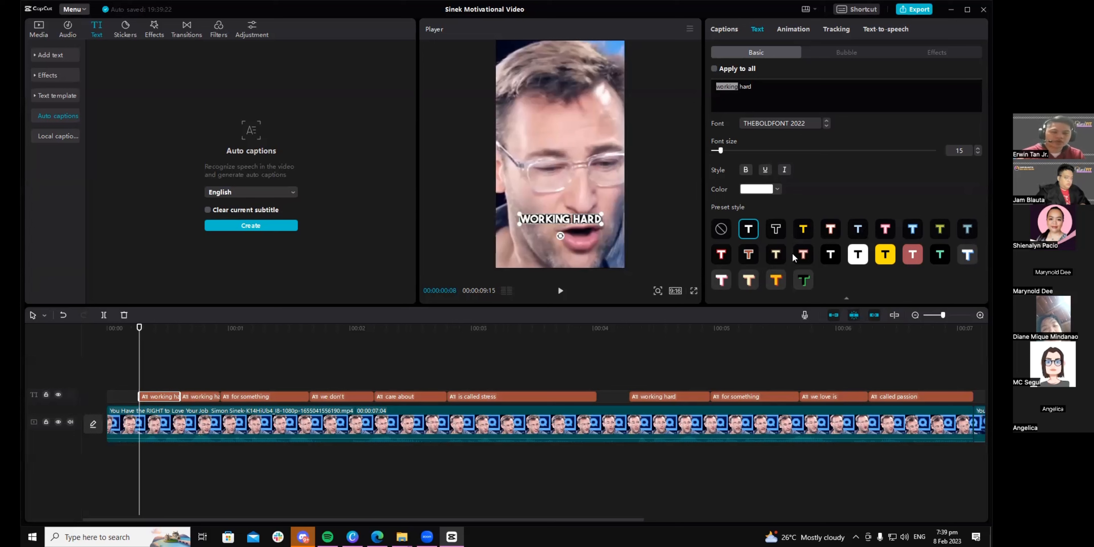
click(803, 231)
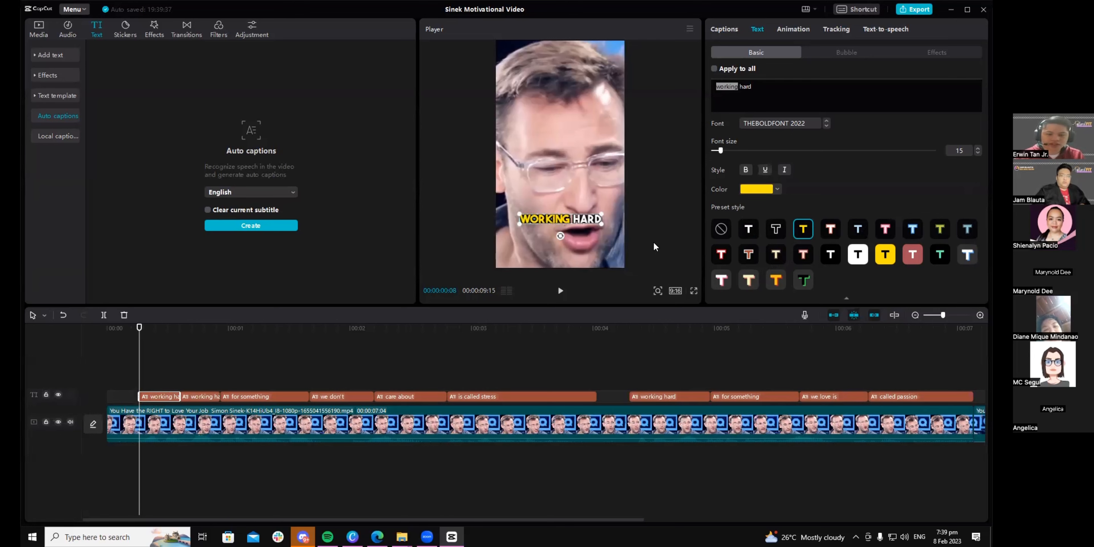
Step: Apply the yellow preset with black outline to only the word "hard" in the second half of the split "working hard" caption
click(165, 425)
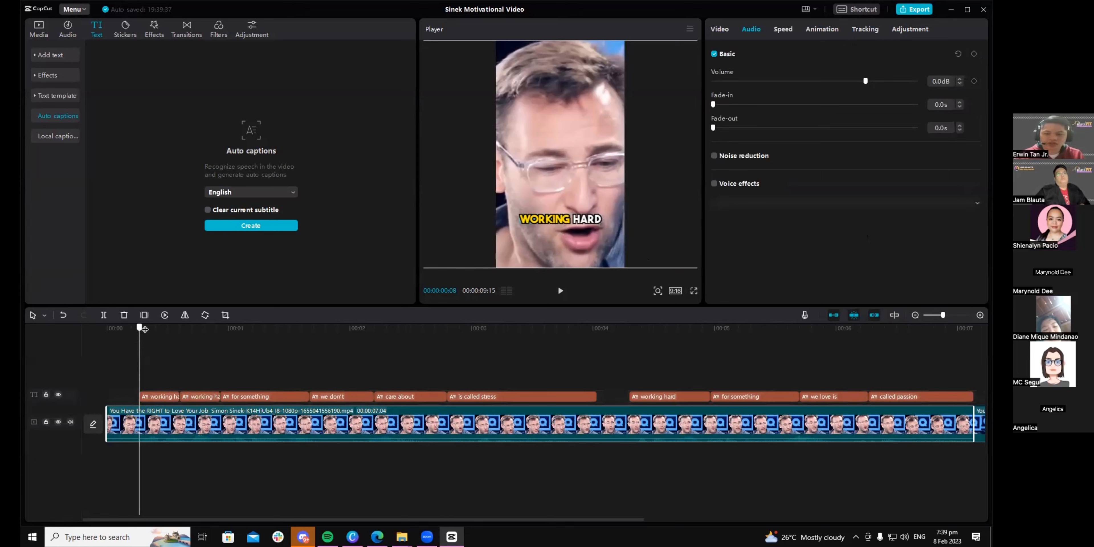
drag(145, 329, 198, 394)
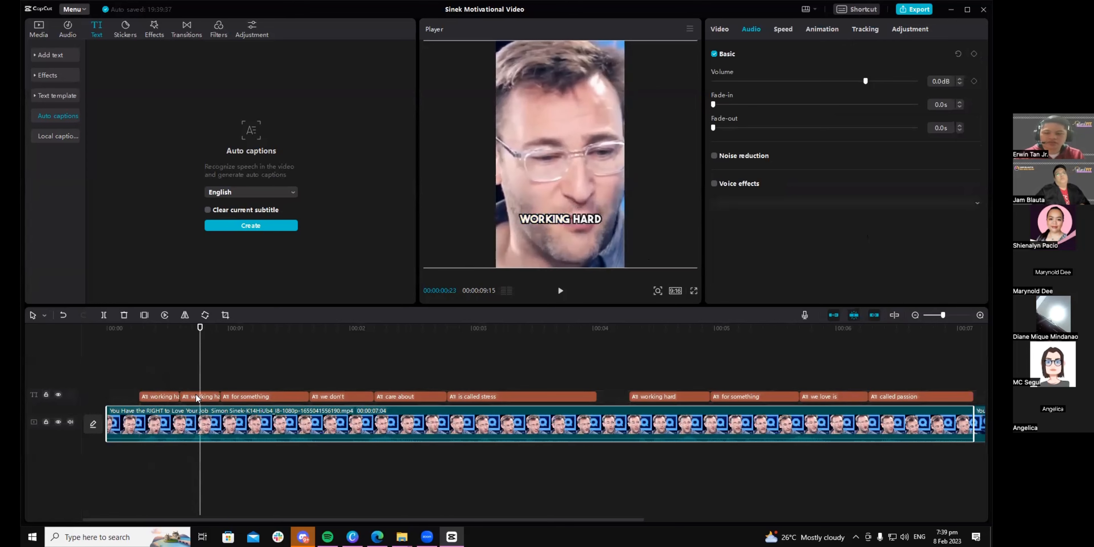
click(197, 397)
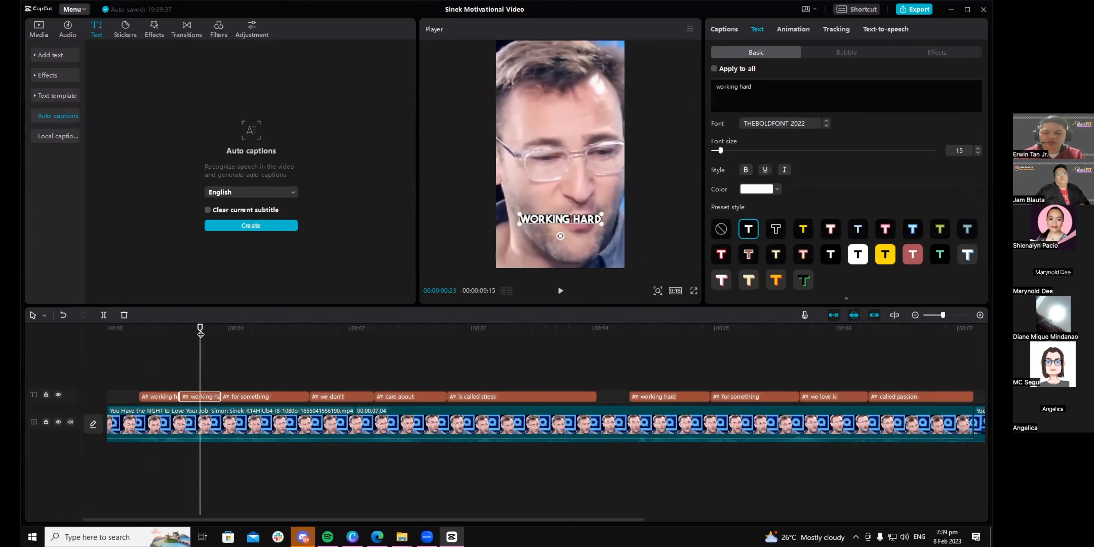
double_click(750, 87)
click(766, 91)
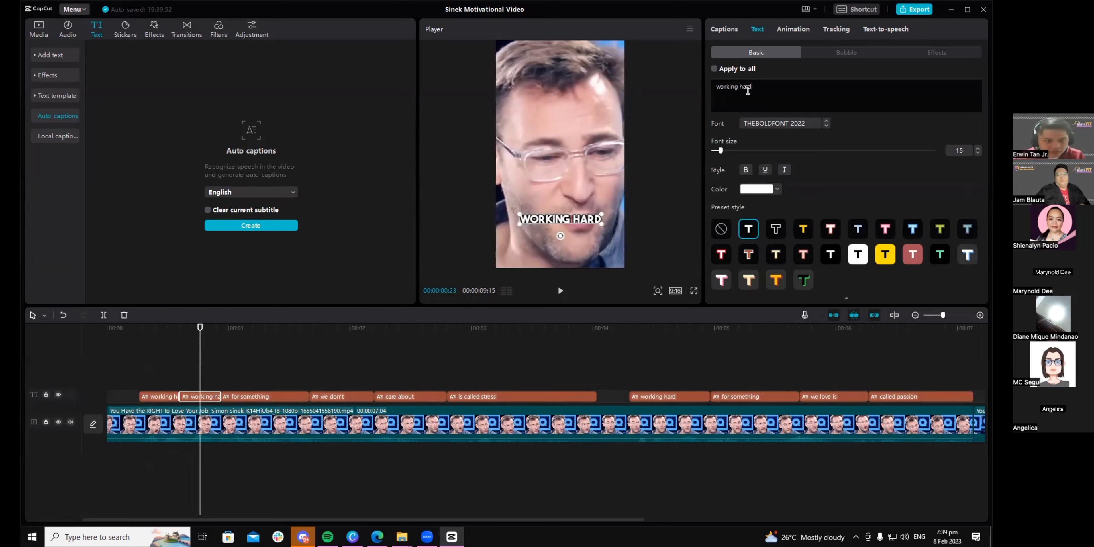
double_click(746, 88)
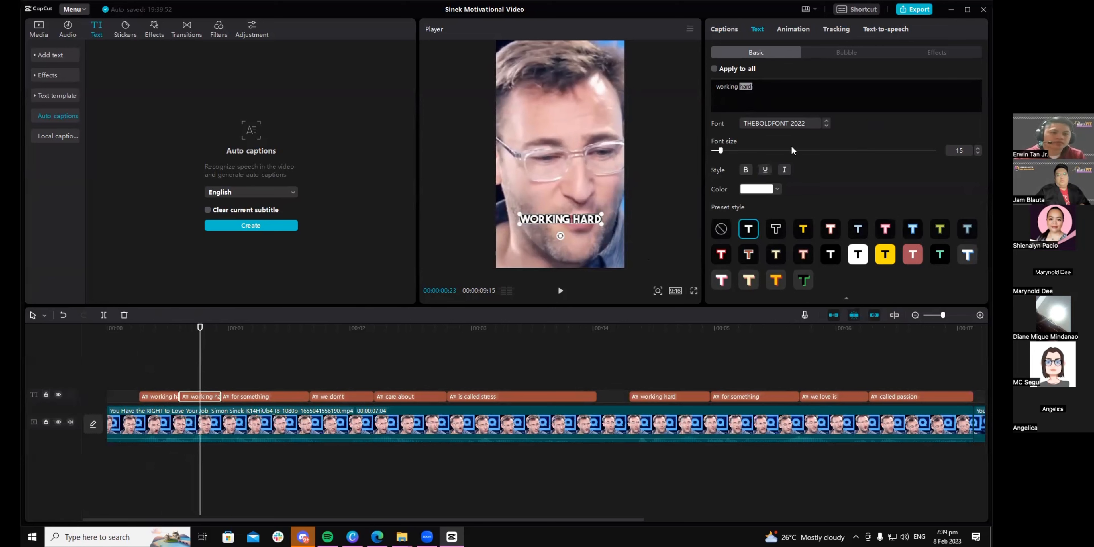
click(806, 229)
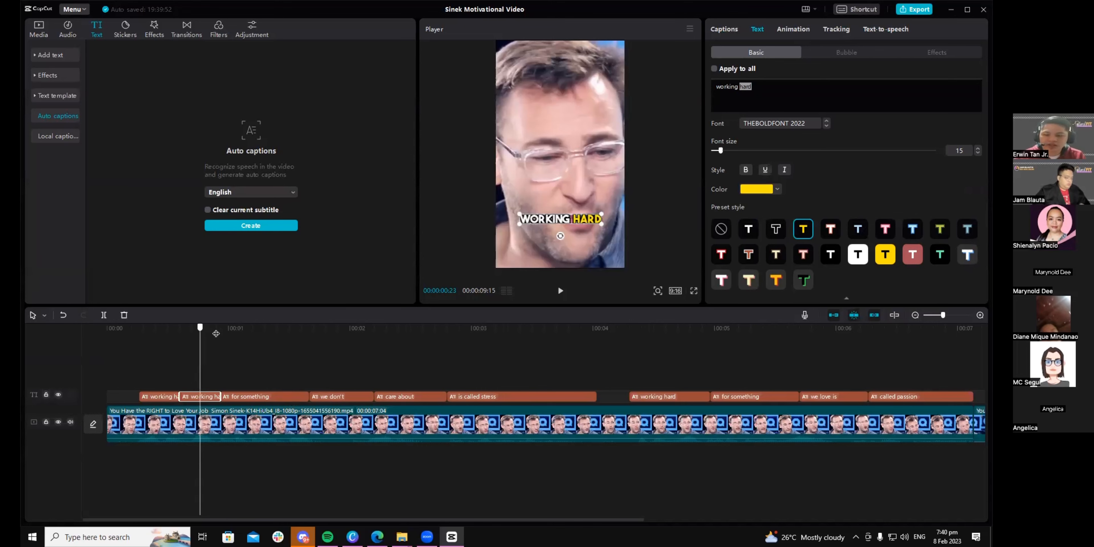
Step: Find where "something" is spoken and split the first "for something" caption in two at 00:00:01:02
drag(200, 329, 222, 345)
key(space)
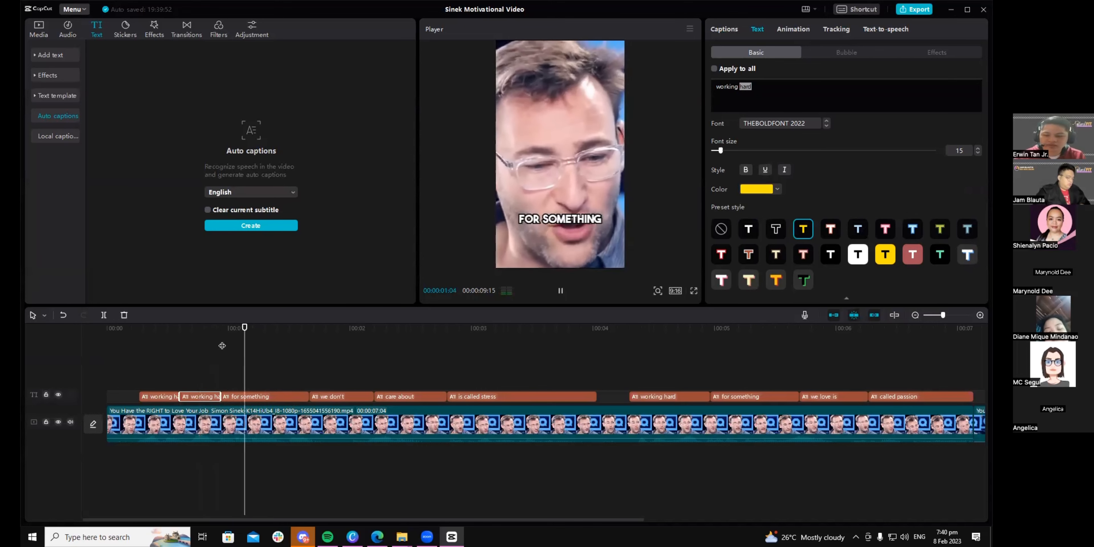
drag(284, 327, 237, 335)
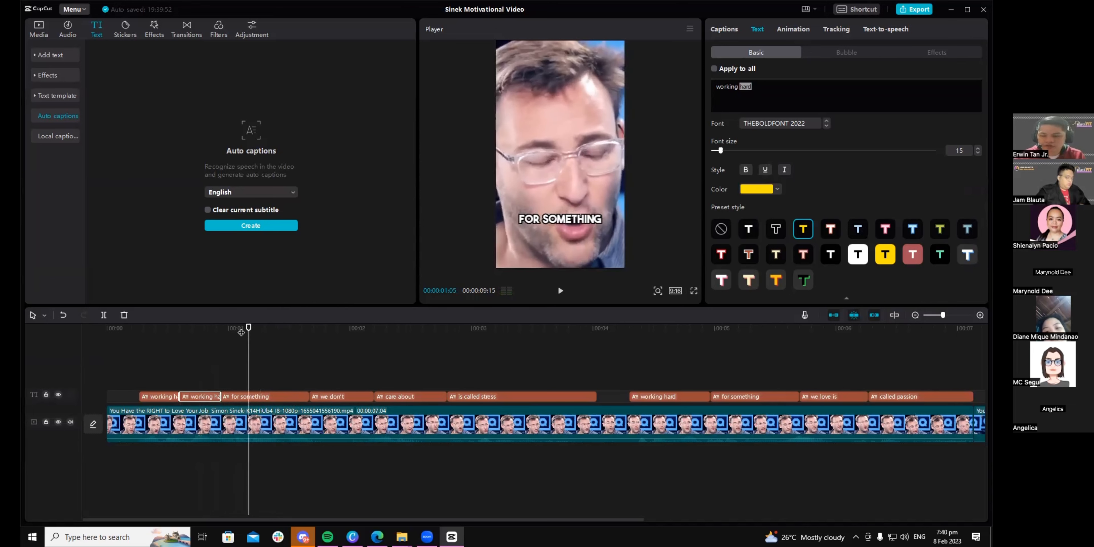
click(231, 396)
key(ctrl+b)
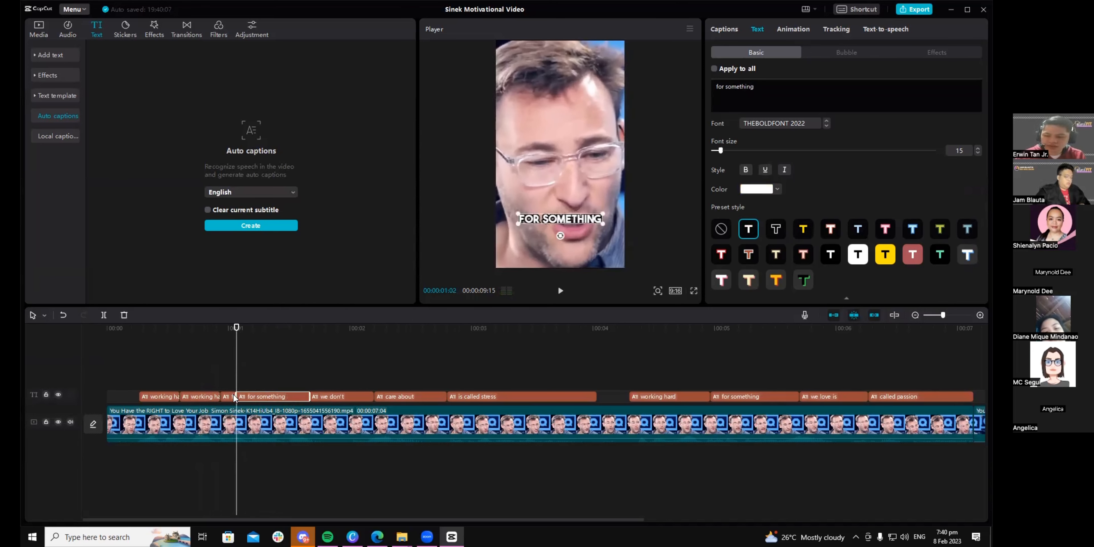
Step: Apply the yellow preset to only the word "for" in the first half of the split "for something" caption
click(227, 396)
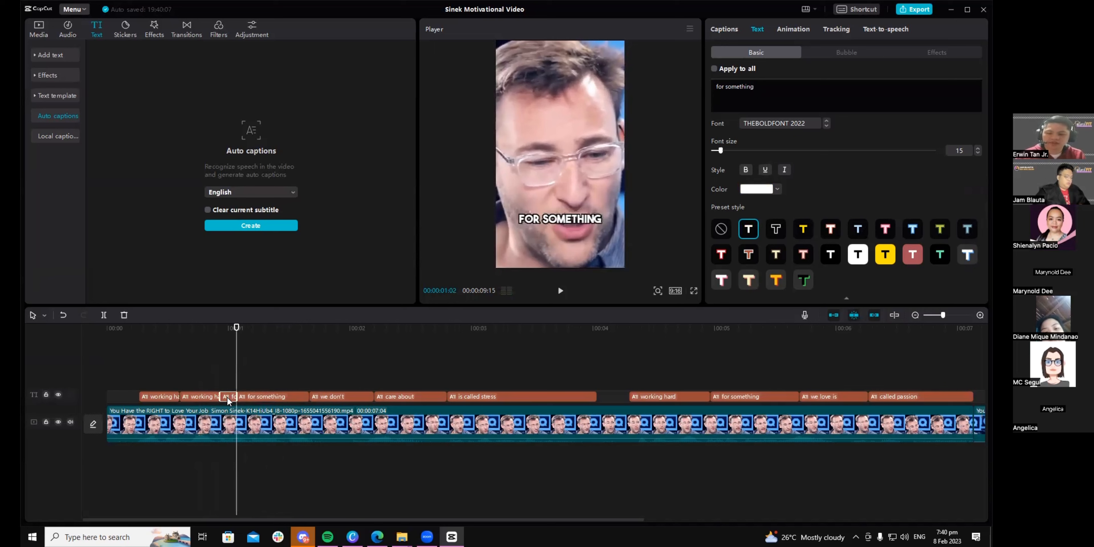
double_click(721, 87)
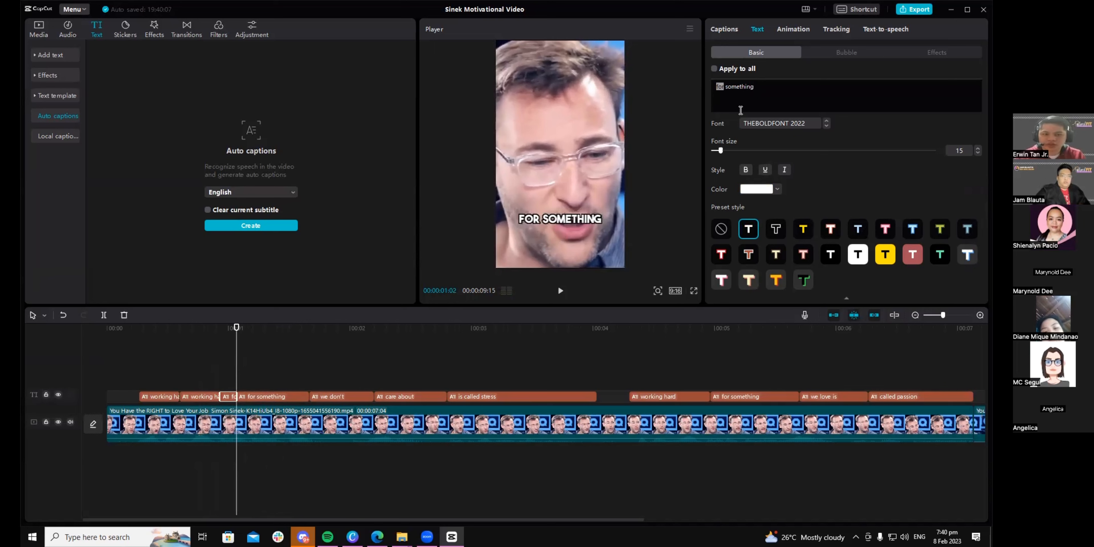
click(798, 227)
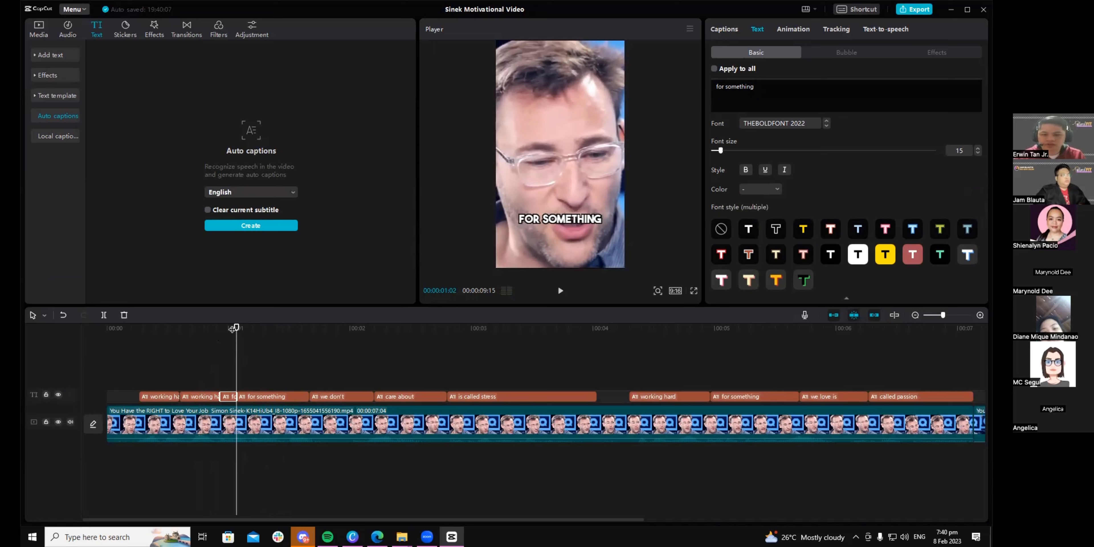
Step: Apply the yellow preset to only the word "something" in the second half of the split "for something" caption
drag(232, 329, 252, 333)
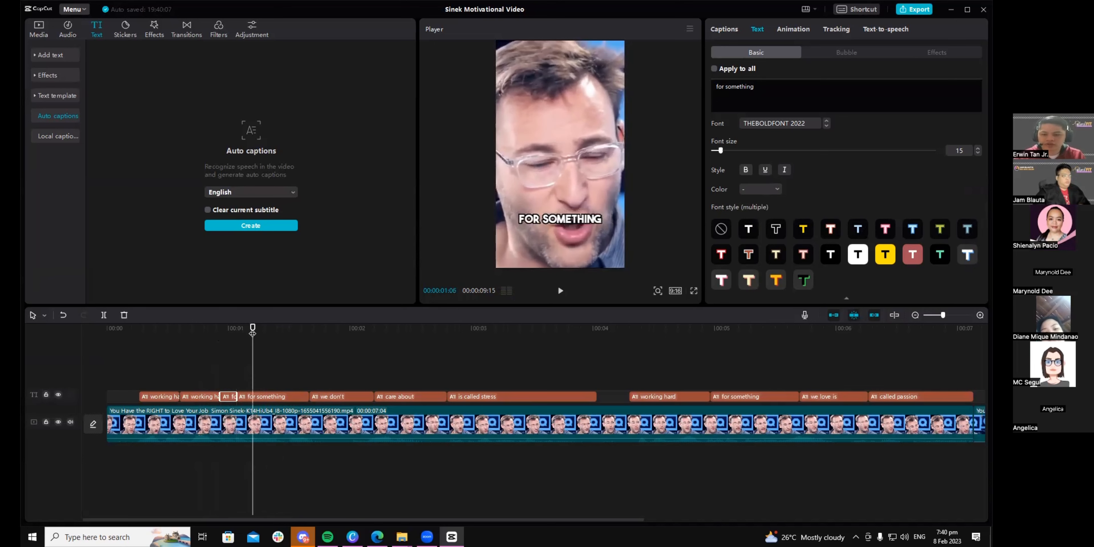
click(269, 397)
double_click(739, 86)
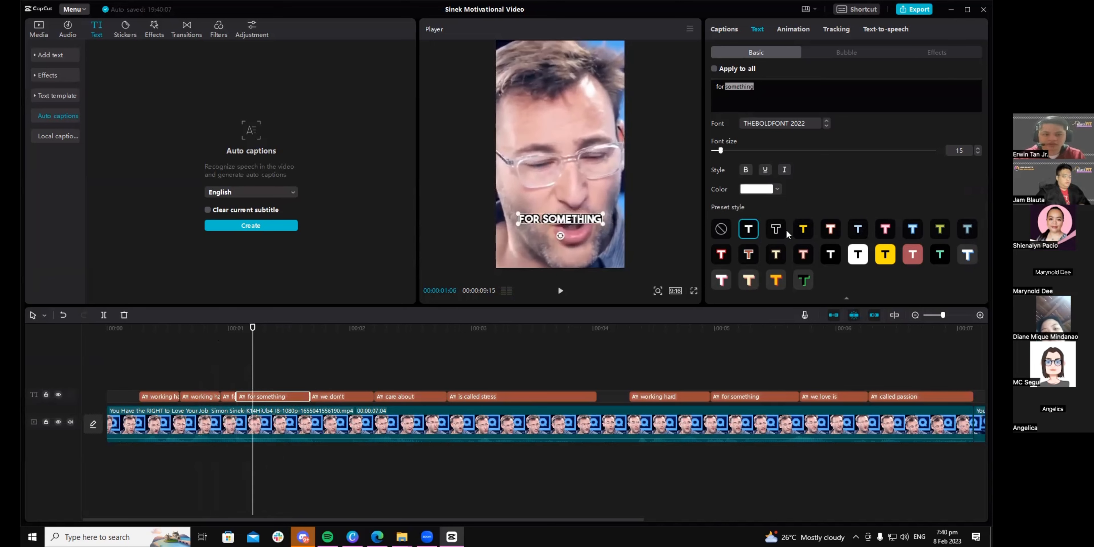
click(803, 229)
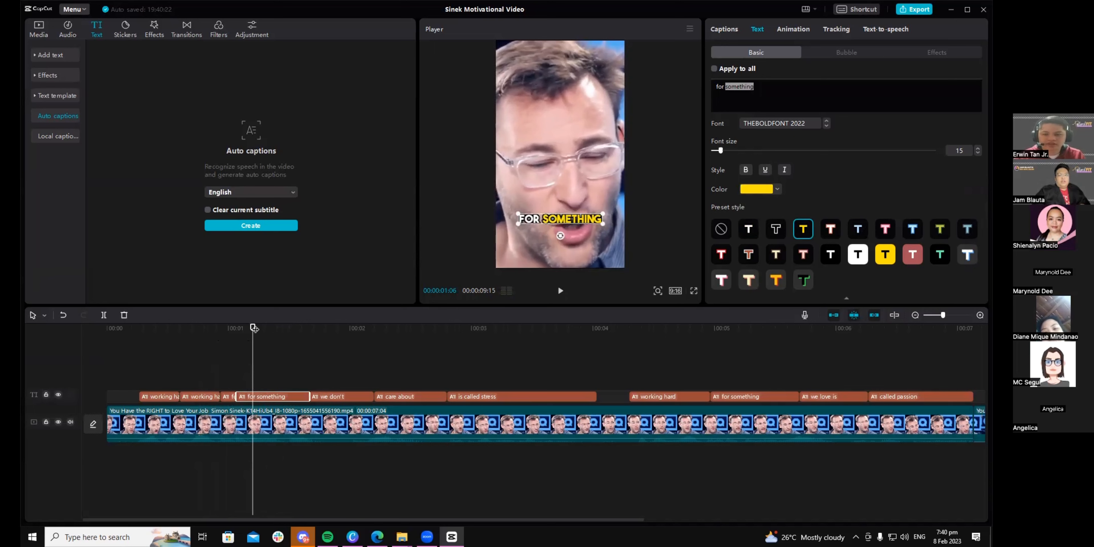
Step: Play the video from the beginning through the highlighted captions up to the end of the first "for something" caption
drag(254, 328, 118, 333)
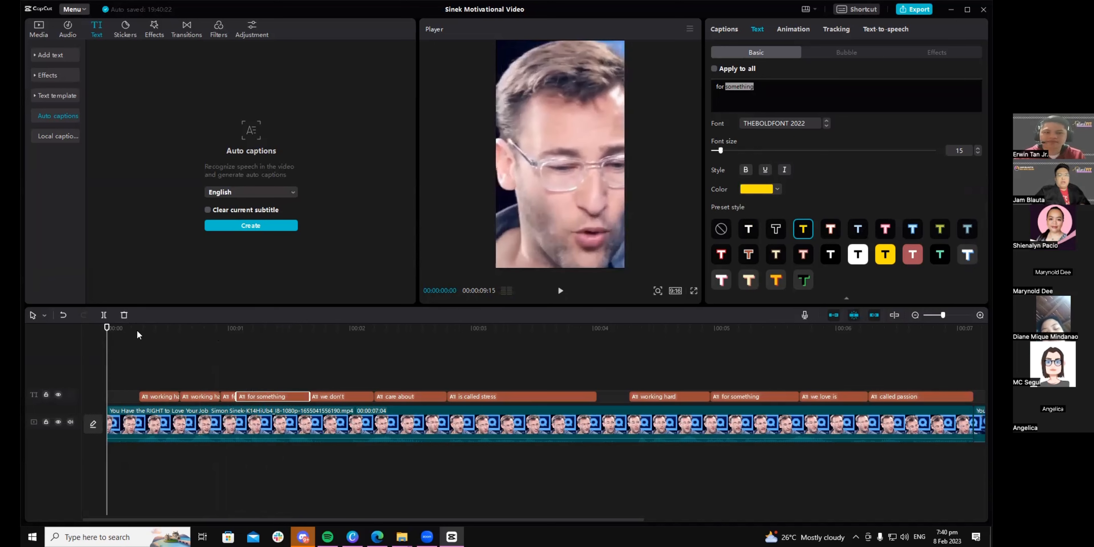
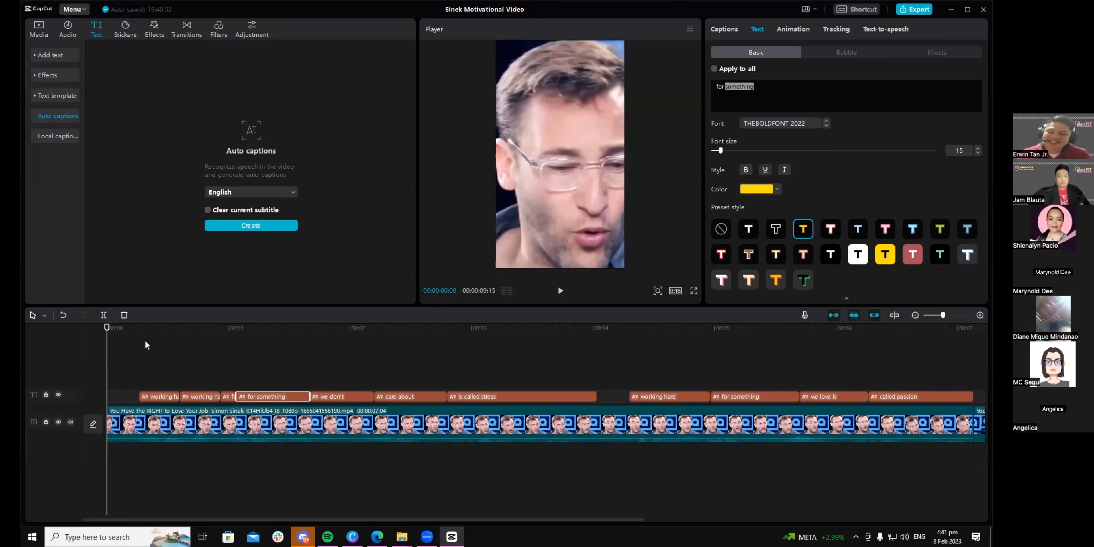
click(145, 341)
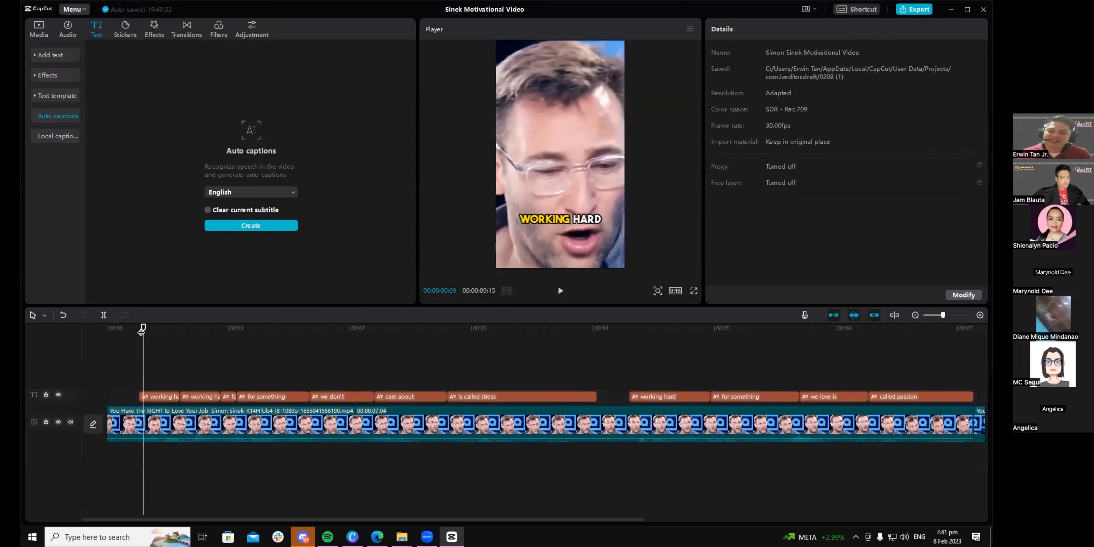
drag(141, 328, 100, 327)
key(space)
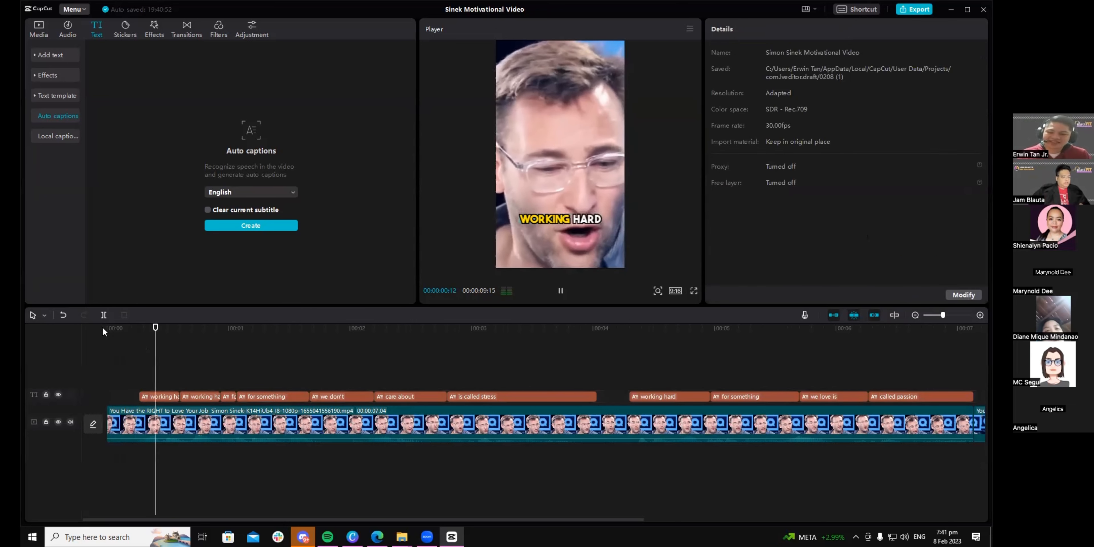
key(space)
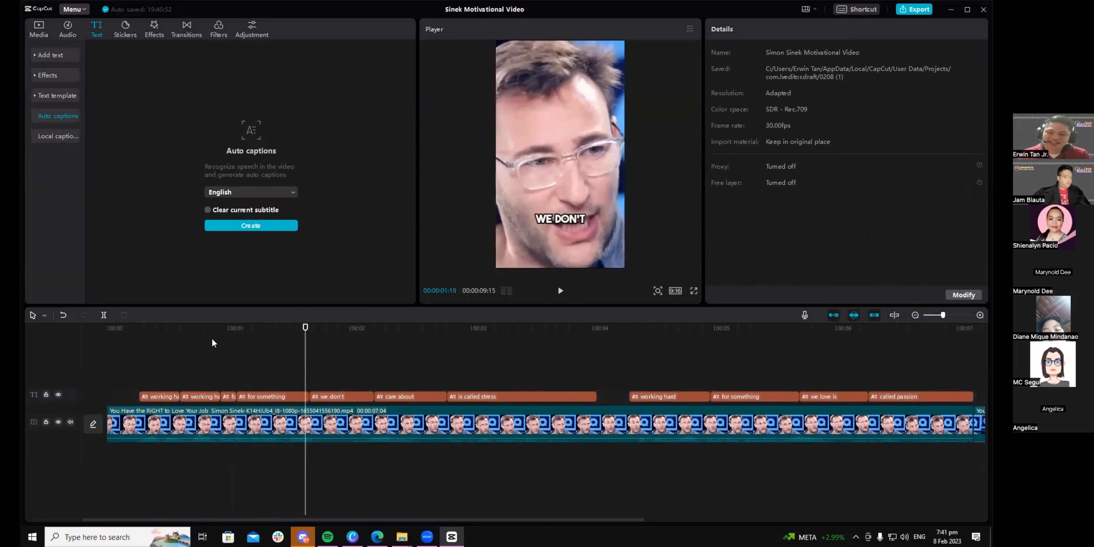
Step: Find where "we" is spoken, trim the end of the highlighted "something" caption there, and move the "we don't" caption directly after it
drag(304, 330, 289, 353)
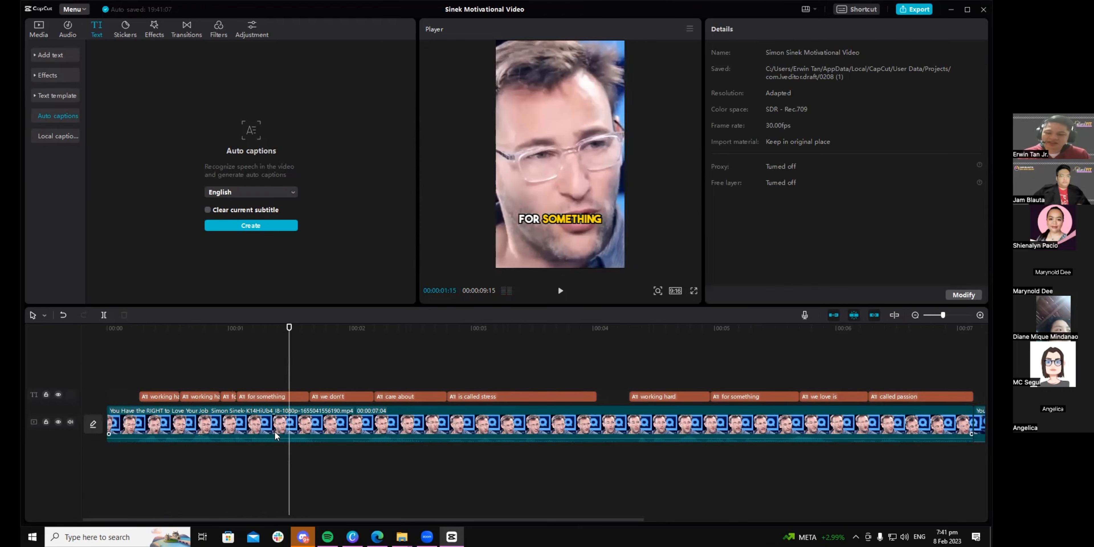
ctrl+scroll(281, 433, up, 2)
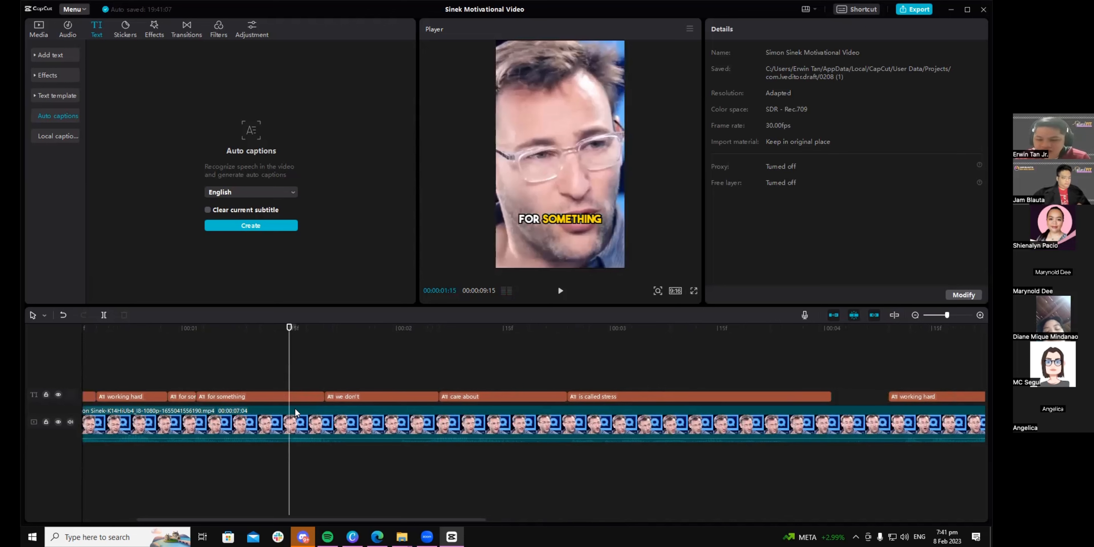
key(space)
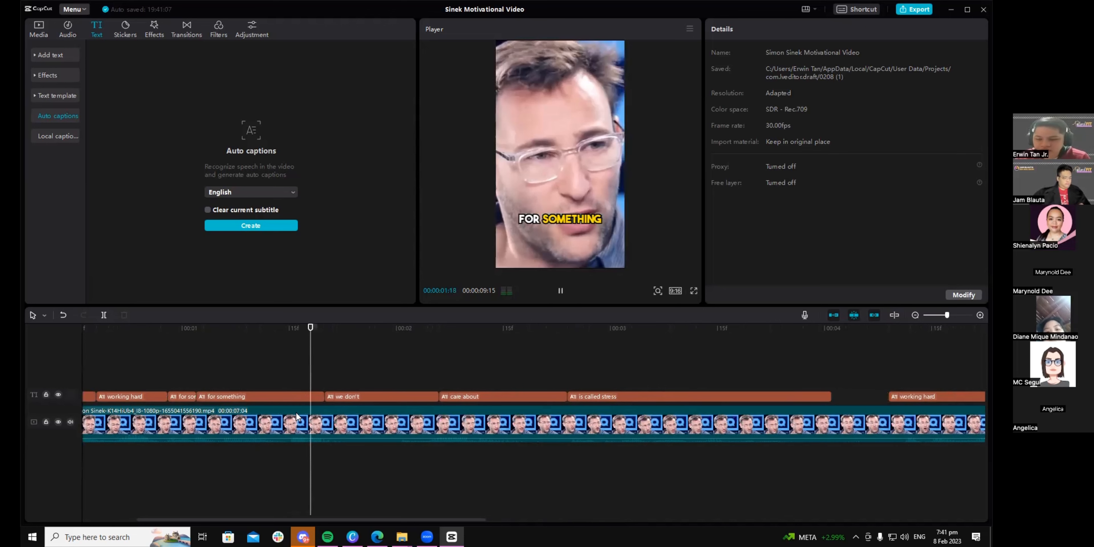
key(space)
click(236, 355)
key(space)
key(space)
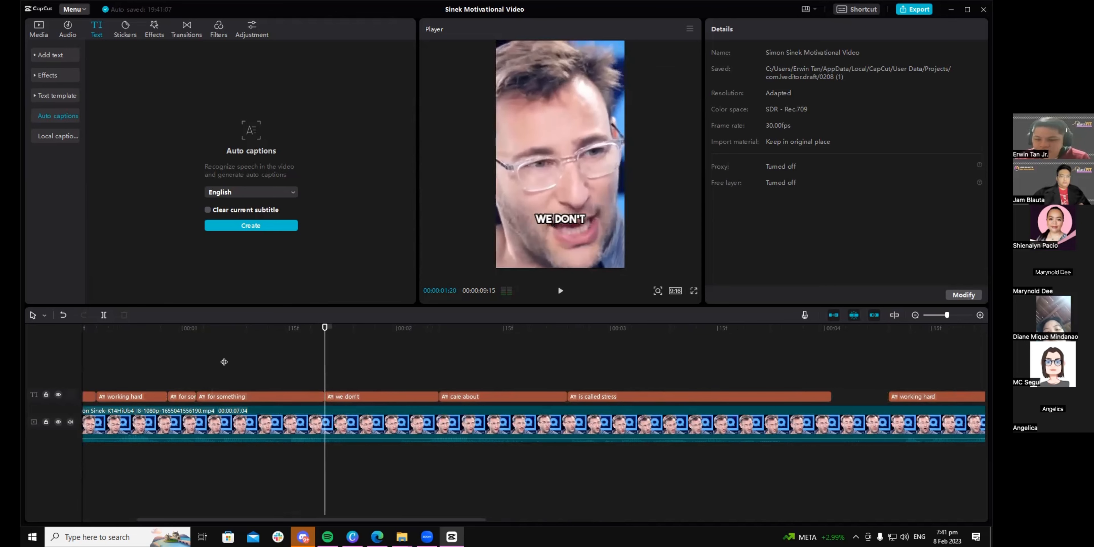
click(224, 360)
key(space)
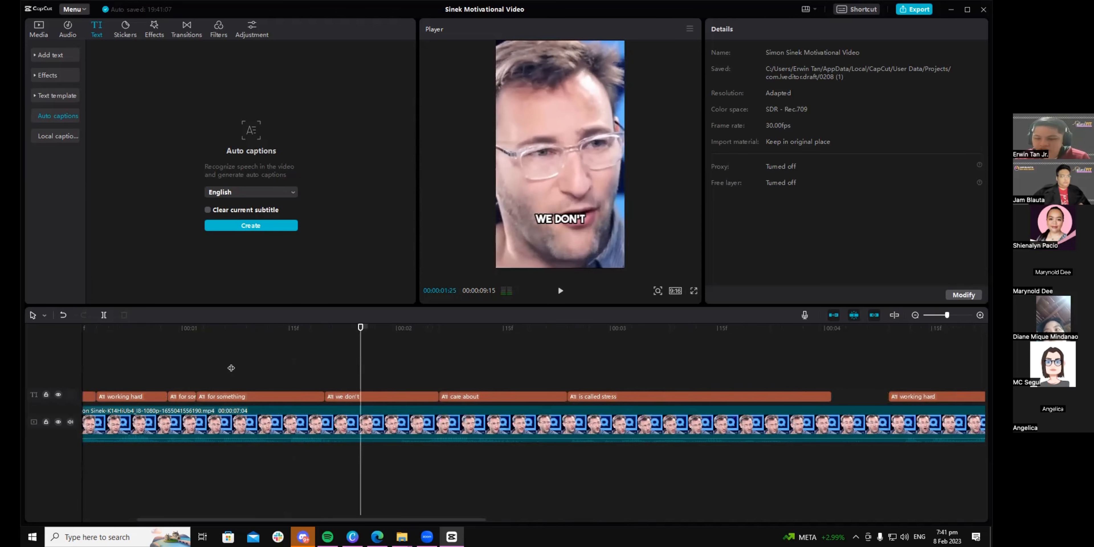
click(232, 396)
drag(321, 396, 243, 396)
Step: Split the "we don't" caption in two at 00:00:01:14, where the word "don't" is spoken
click(285, 339)
key(space)
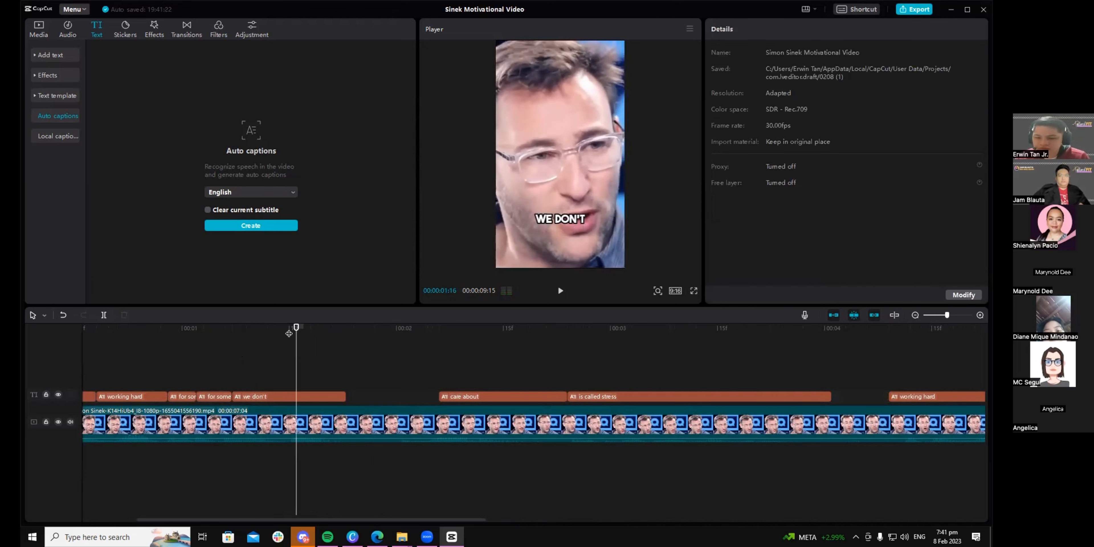
click(282, 348)
click(281, 397)
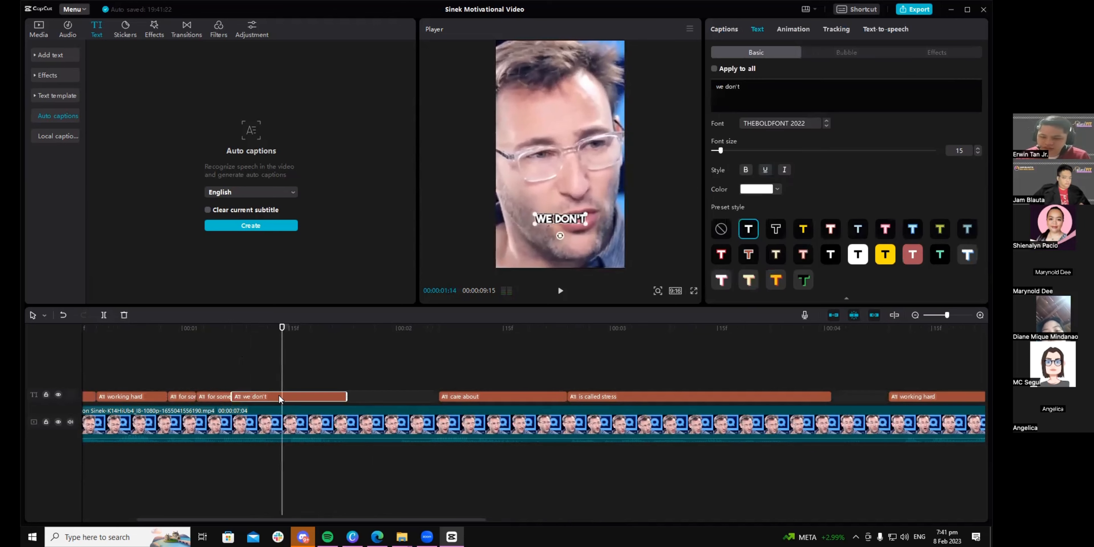
key(ctrl+b)
Step: Extend the second "we don't" caption to just before the two-second mark and make the "care about" caption start right after it
drag(347, 396, 395, 396)
key(space)
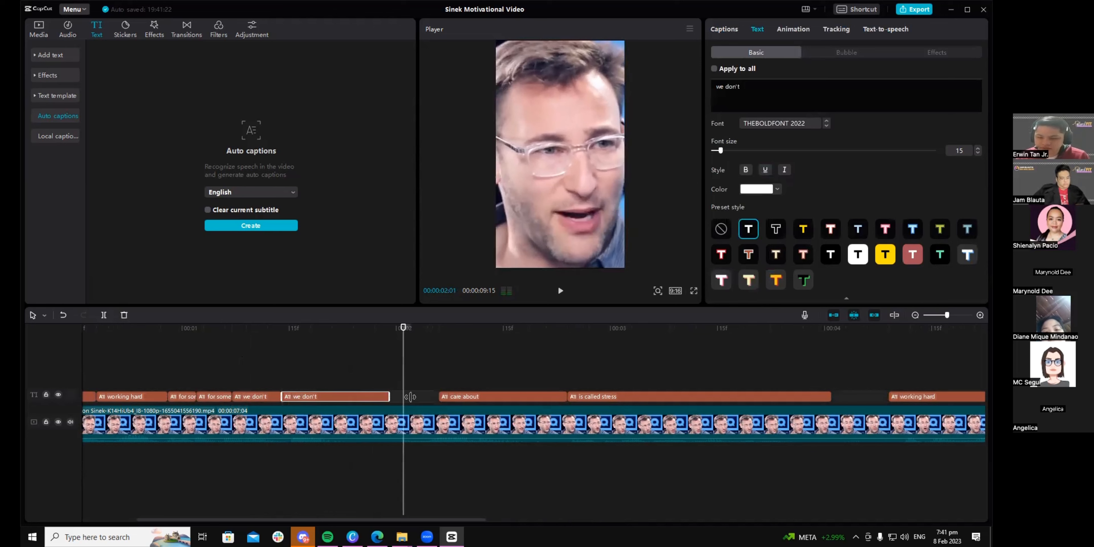
key(space)
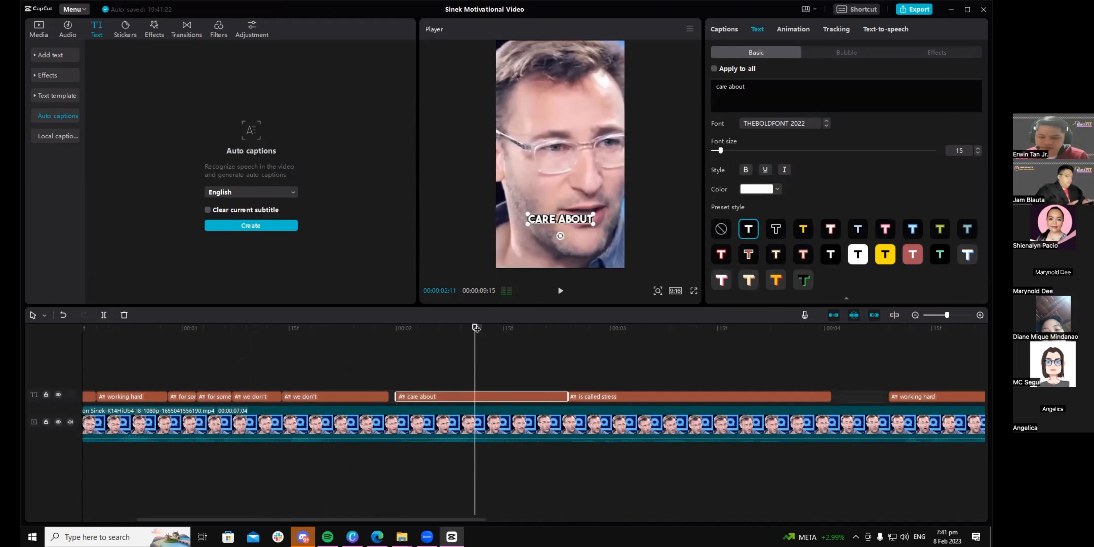
Step: Split the "care about" caption in two at 00:00:02:11, leaving the video clip whole
click(479, 397)
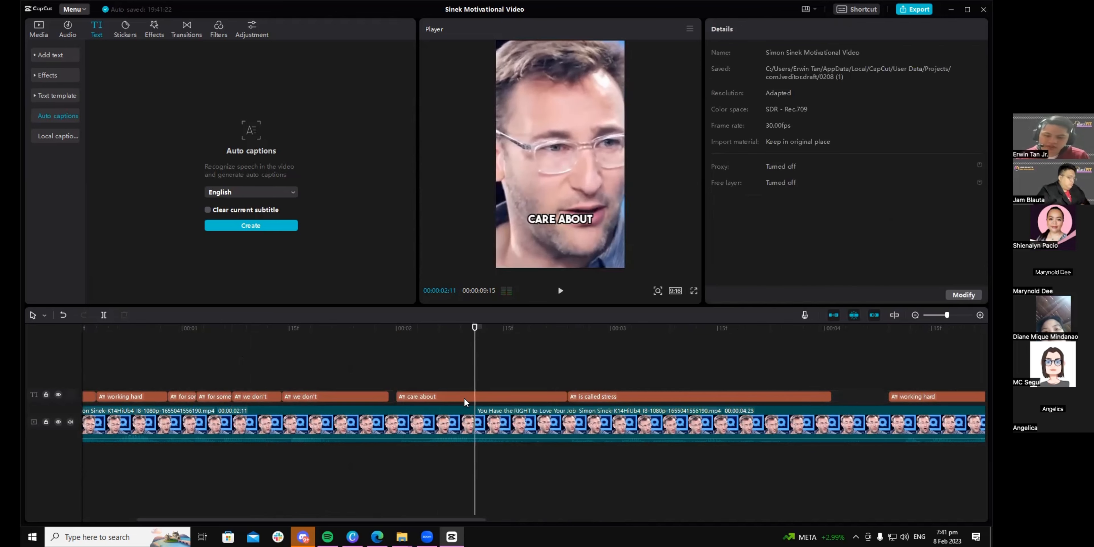
click(465, 398)
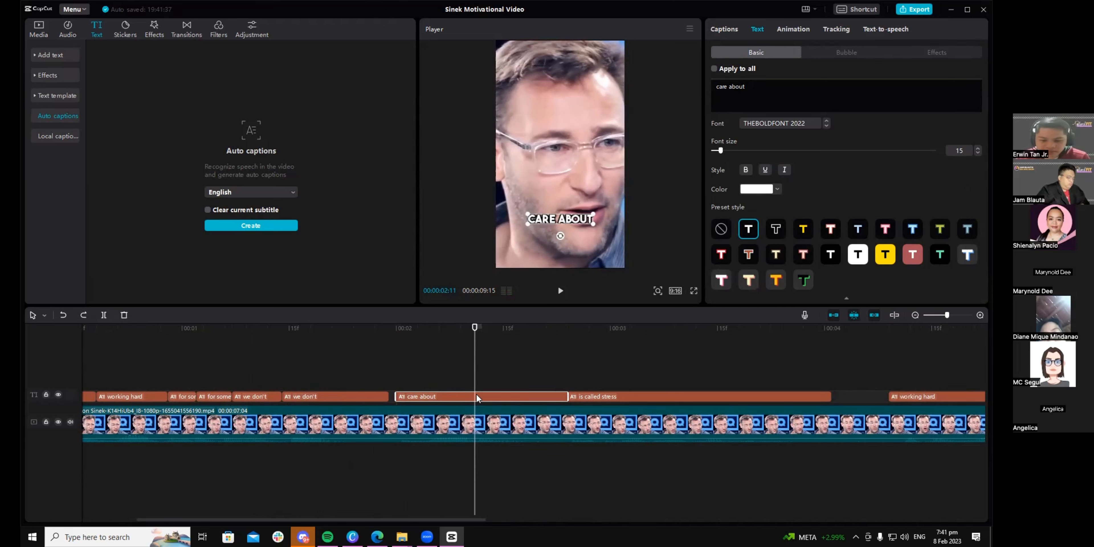
key(ctrl+b)
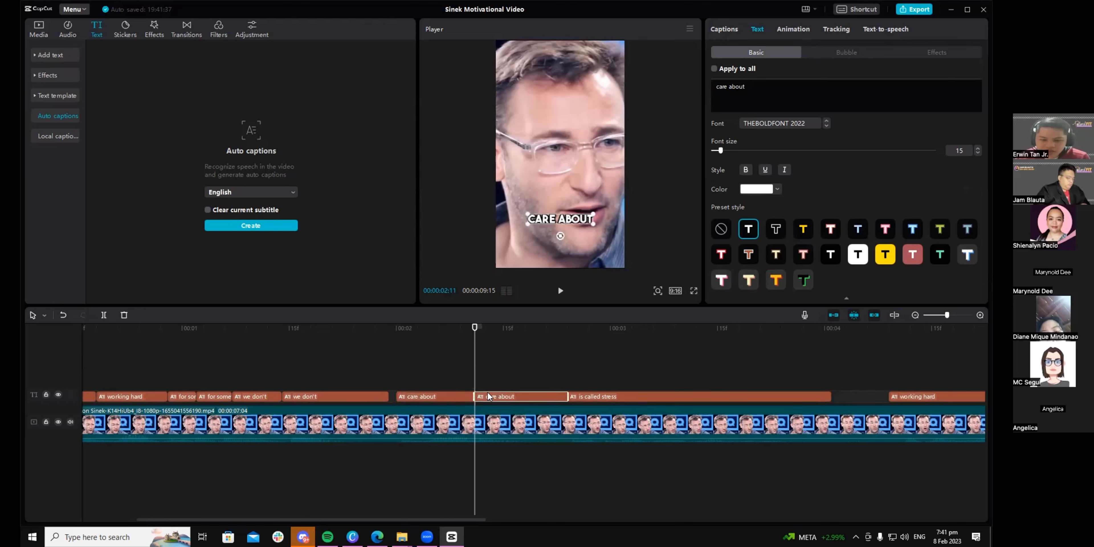
Step: Split the main video clip at 00:00:02:11 and return to the start of the first "care about" caption
click(469, 360)
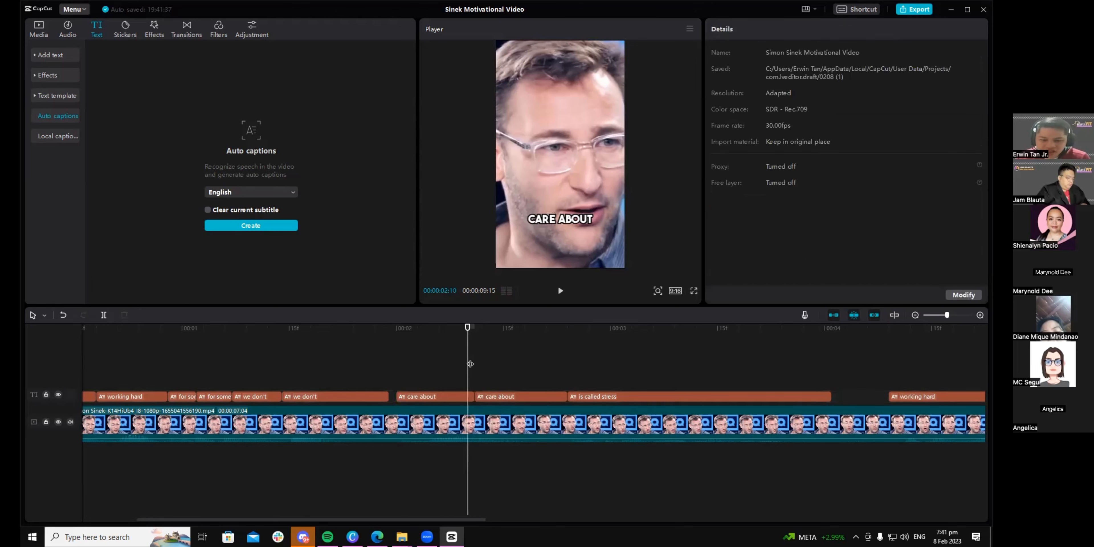
click(477, 364)
key(ctrl+b)
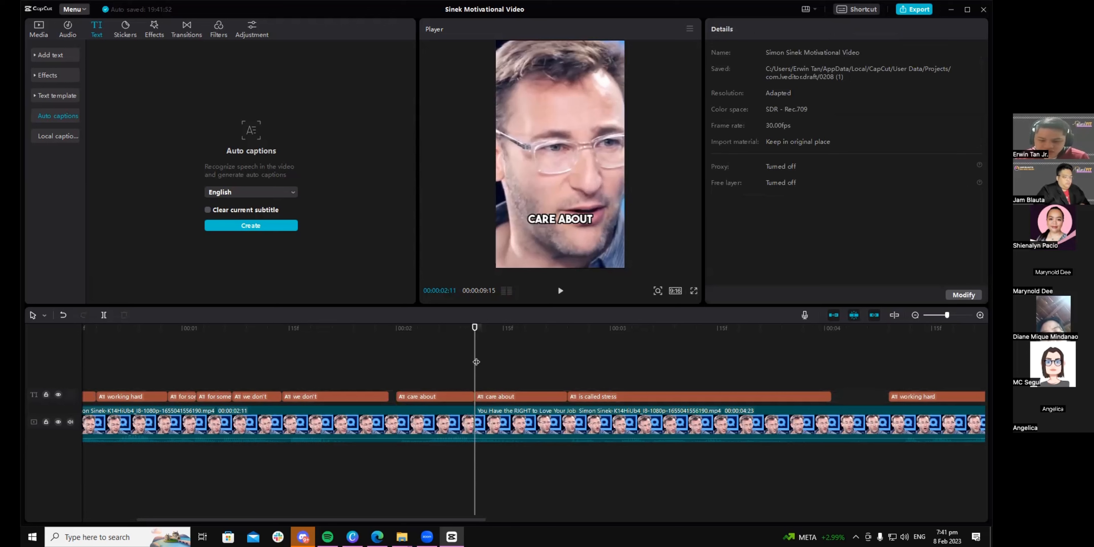
click(405, 360)
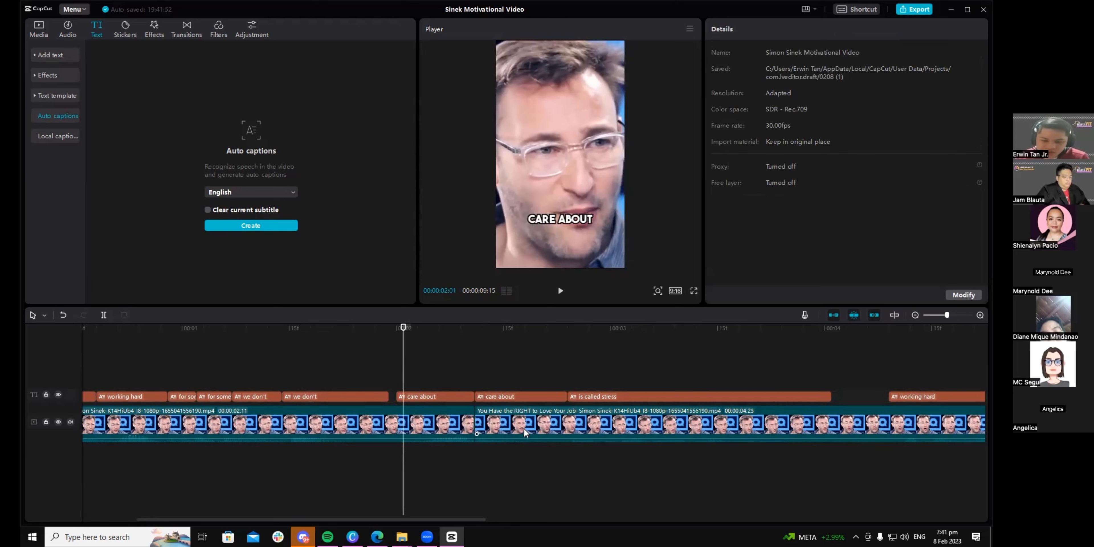
Step: Undo the split of the main video clip at 00:00:02:11 and replay from the first "care about" caption
key(ctrl+z)
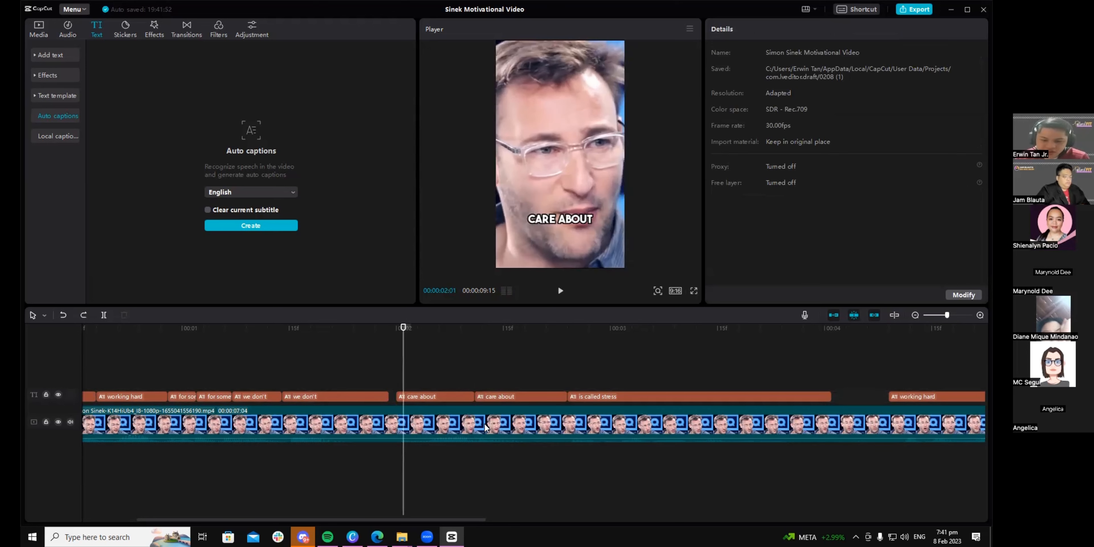
click(411, 379)
key(space)
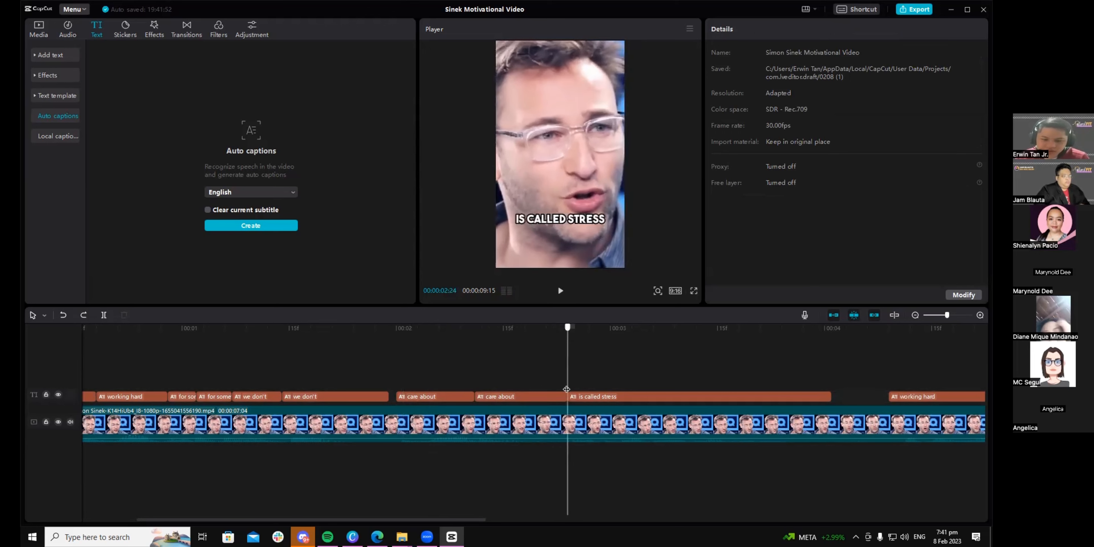
Step: Split the "is called stress" caption in two at 00:00:02:28 and play on through its second part
key(space)
mouse_move(610, 381)
mouse_down()
mouse_move(573, 375)
mouse_move(622, 381)
mouse_up()
click(596, 379)
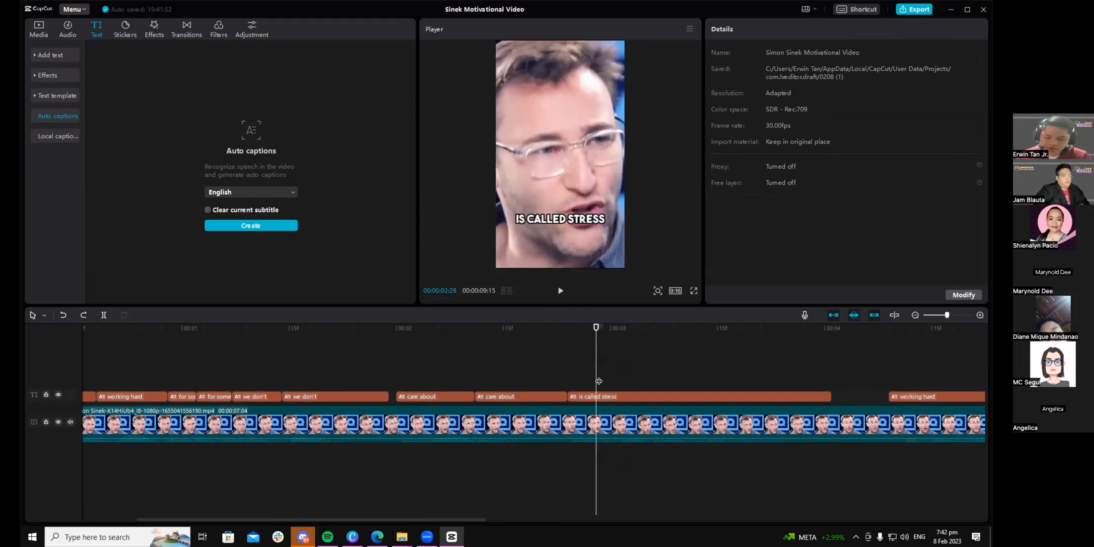
click(599, 396)
key(ctrl+b)
key(space)
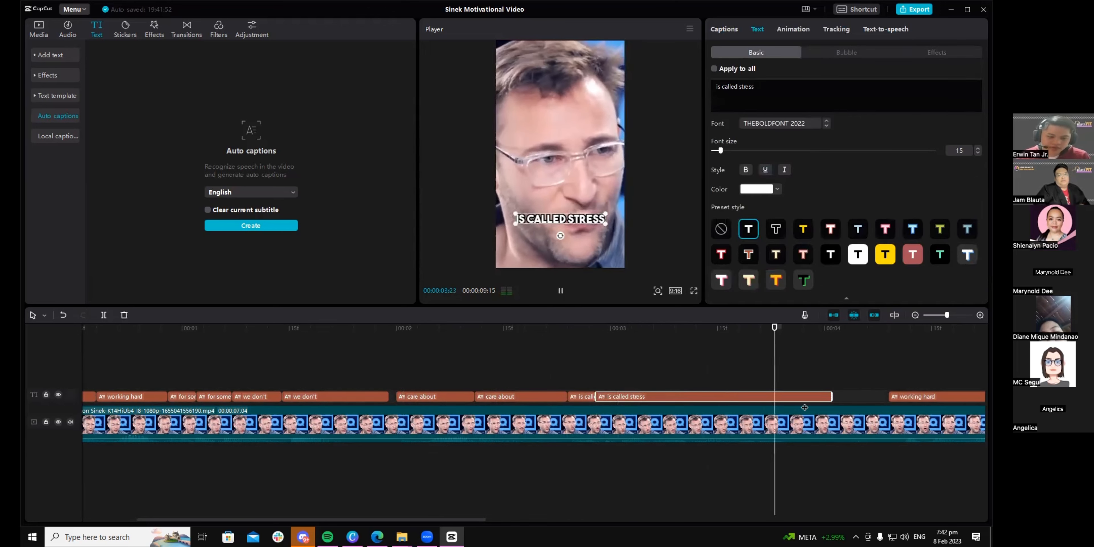
Step: Split the "working hard" caption that starts at 00:00:04:09 in two at 00:00:04:18
key(space)
scroll(630, 504, down, 1)
scroll(631, 504, down, 1)
drag(432, 519, 604, 522)
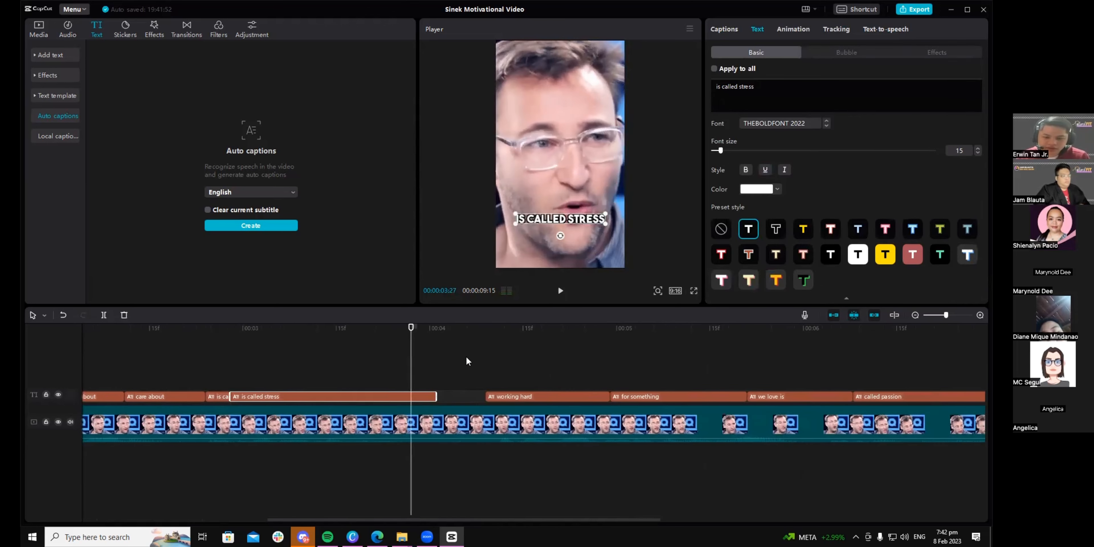
click(486, 335)
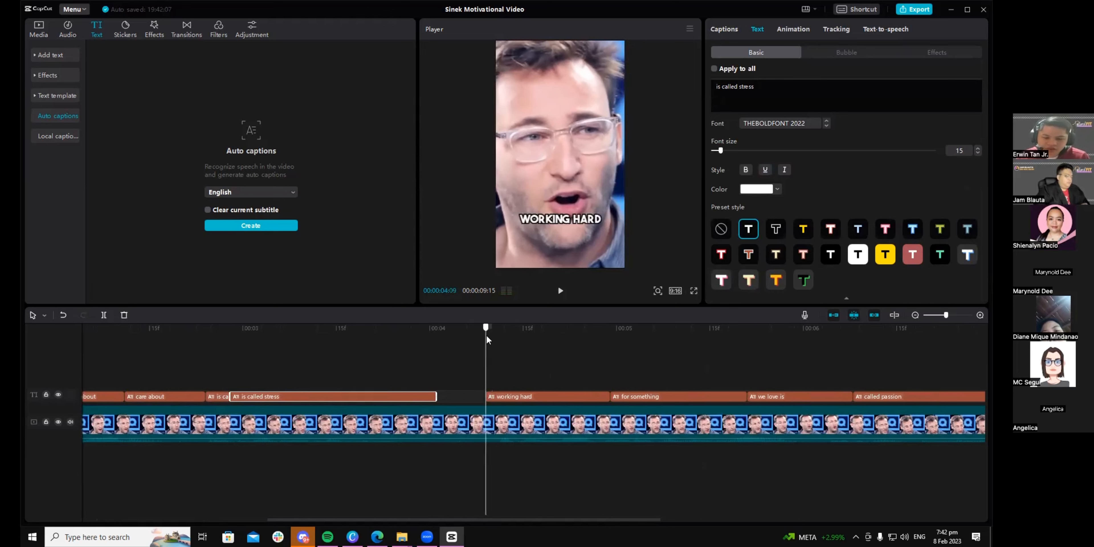
key(space)
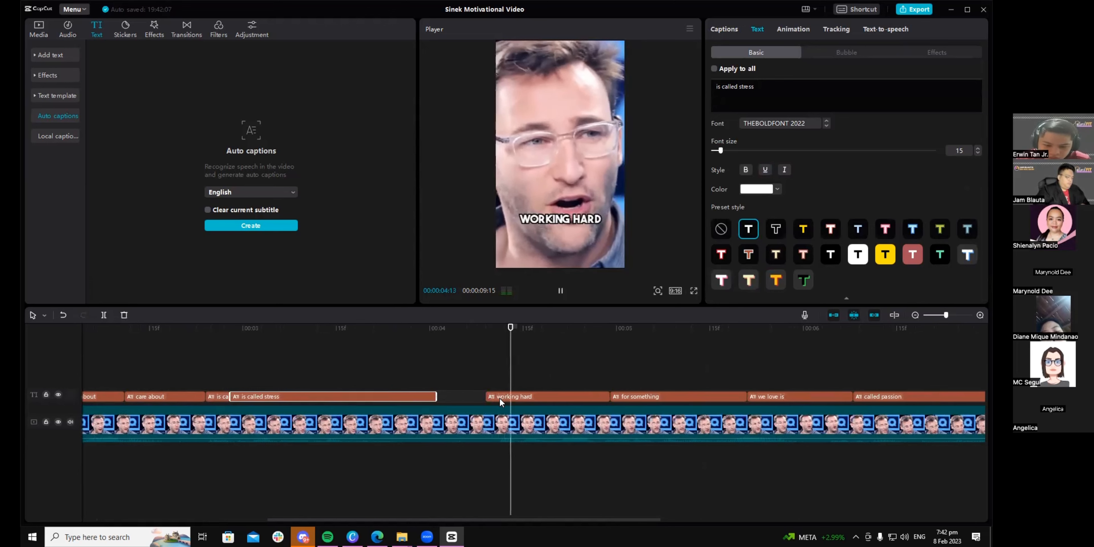
key(space)
drag(554, 327, 542, 327)
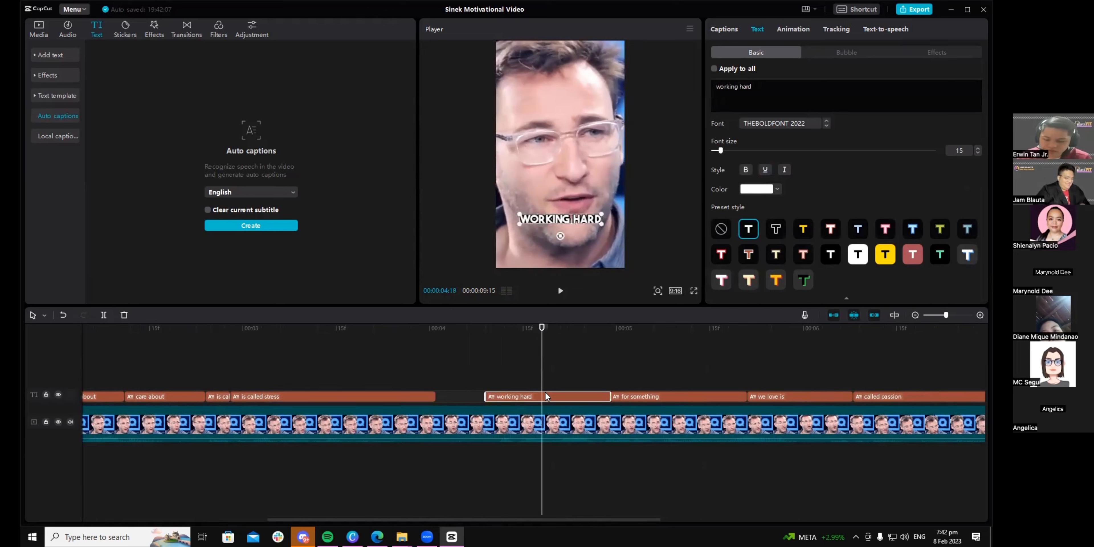
key(ctrl+b)
Step: Split the "for something" caption shortly after its start and shorten the second part to end at about 00:00:05:14
drag(543, 365, 712, 348)
click(653, 399)
key(ctrl+b)
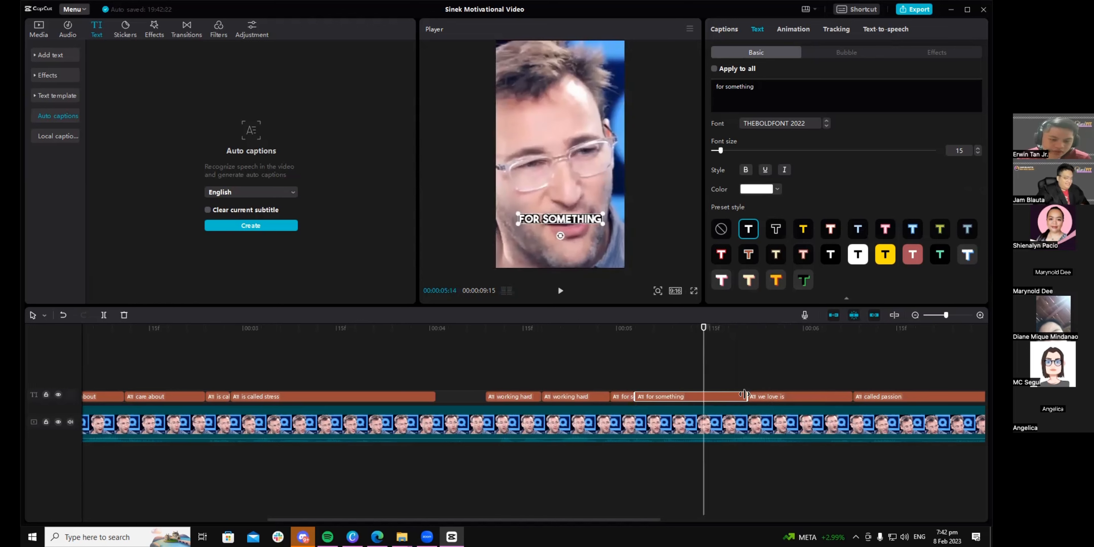
drag(746, 395, 706, 395)
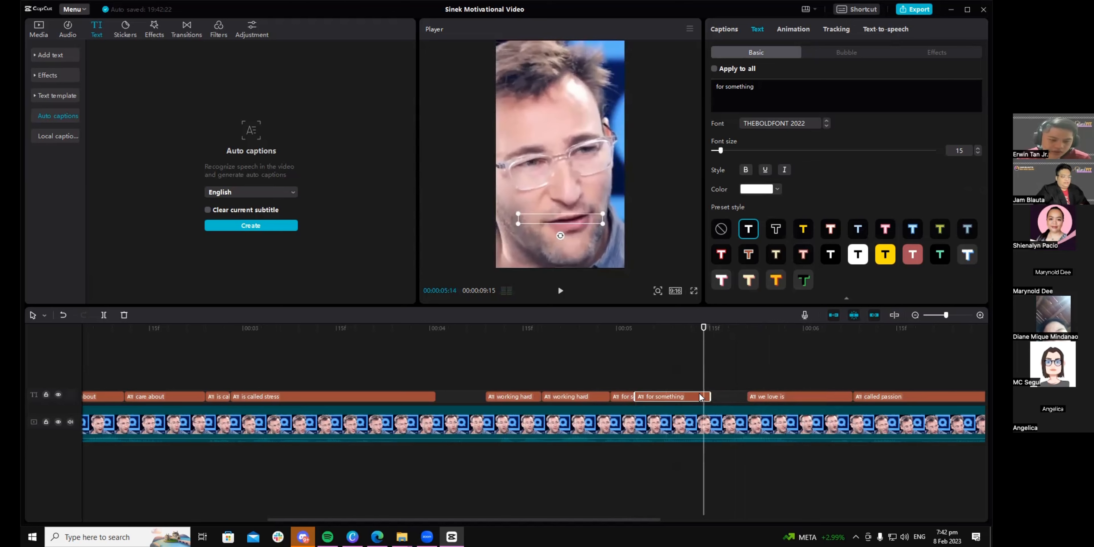
Step: Move the "we love is" caption back to directly follow "for something" and split it in two shortly after its start
drag(760, 396, 709, 396)
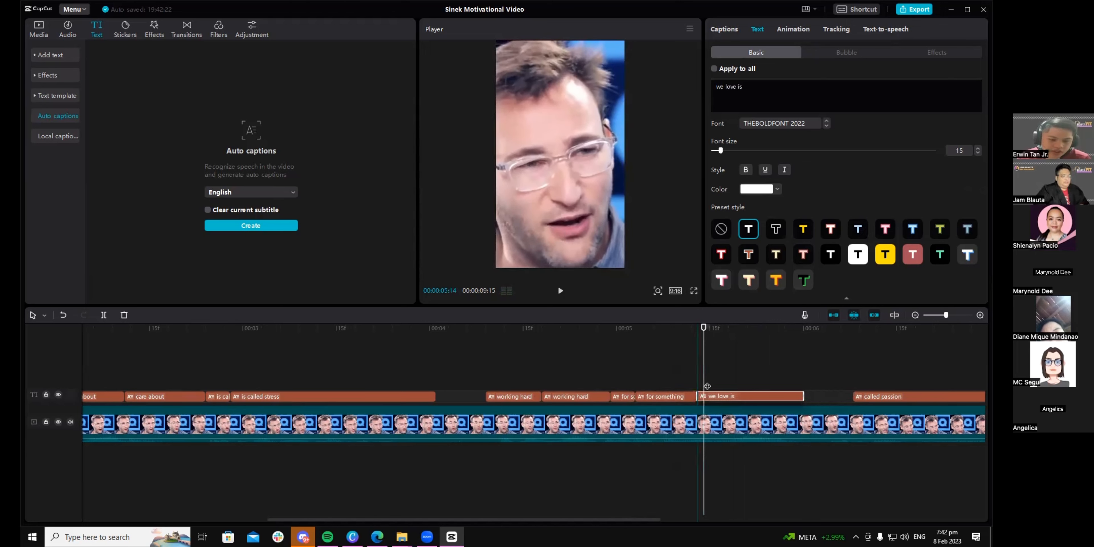
drag(703, 328, 729, 408)
key(ctrl+b)
key(space)
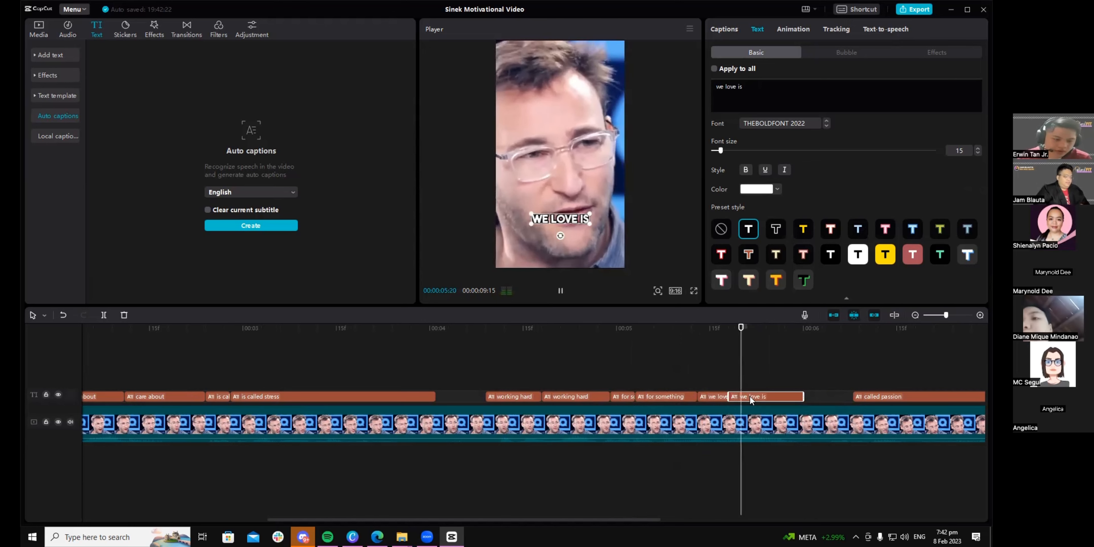
Step: Extend the second "we love is" caption to the start of the "called passion" caption and replay that passage
key(space)
drag(803, 397, 852, 395)
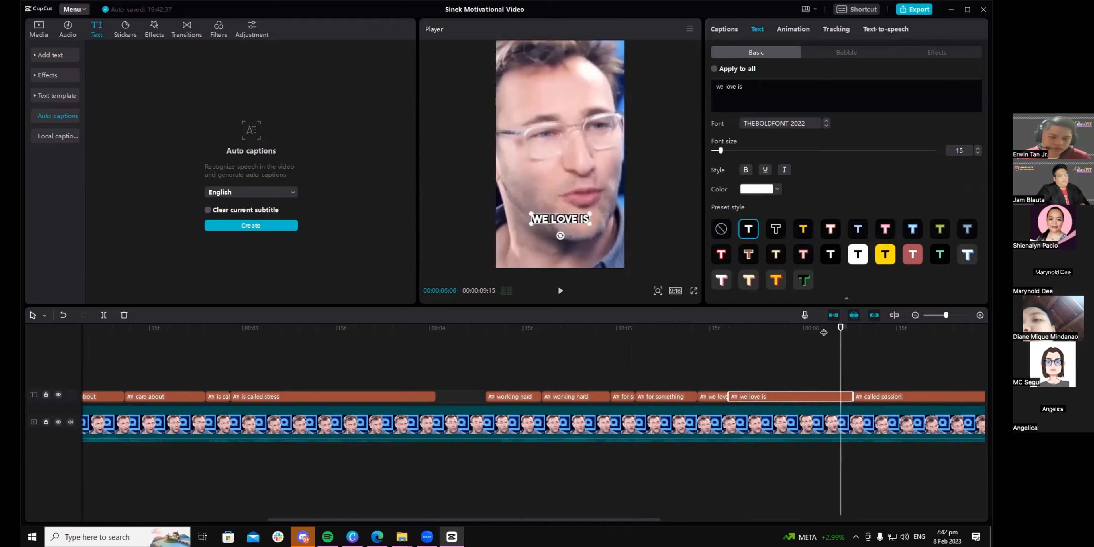
click(754, 328)
key(space)
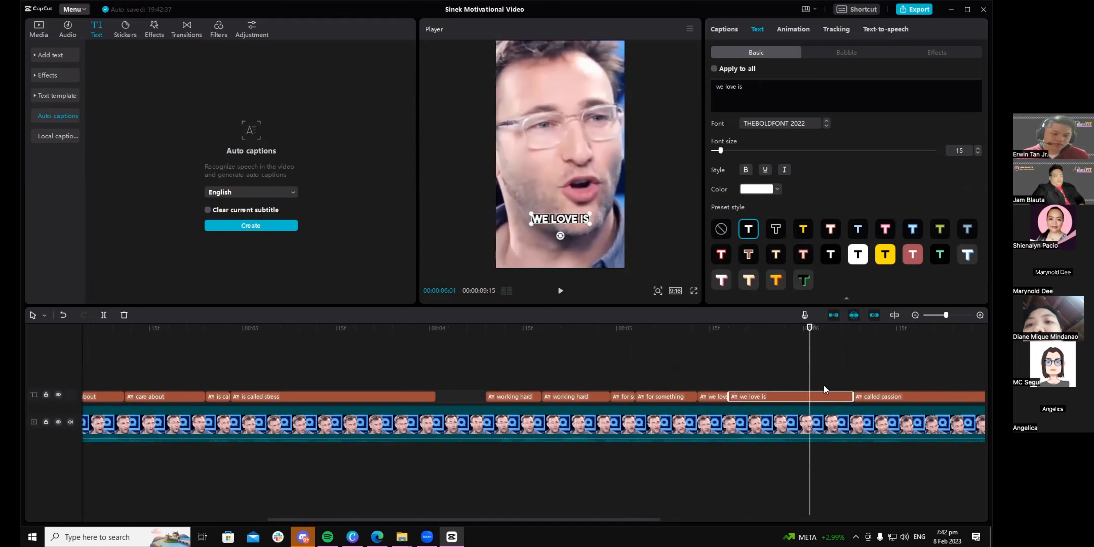
key(space)
click(853, 396)
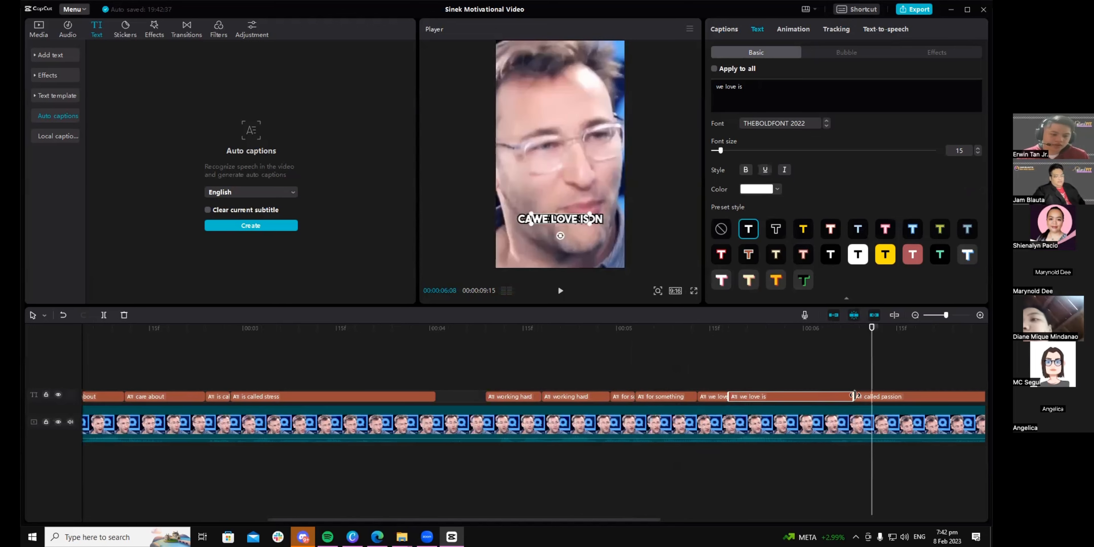
Step: Review the auto-generated caption list and return the playhead to the start of the timeline
click(730, 32)
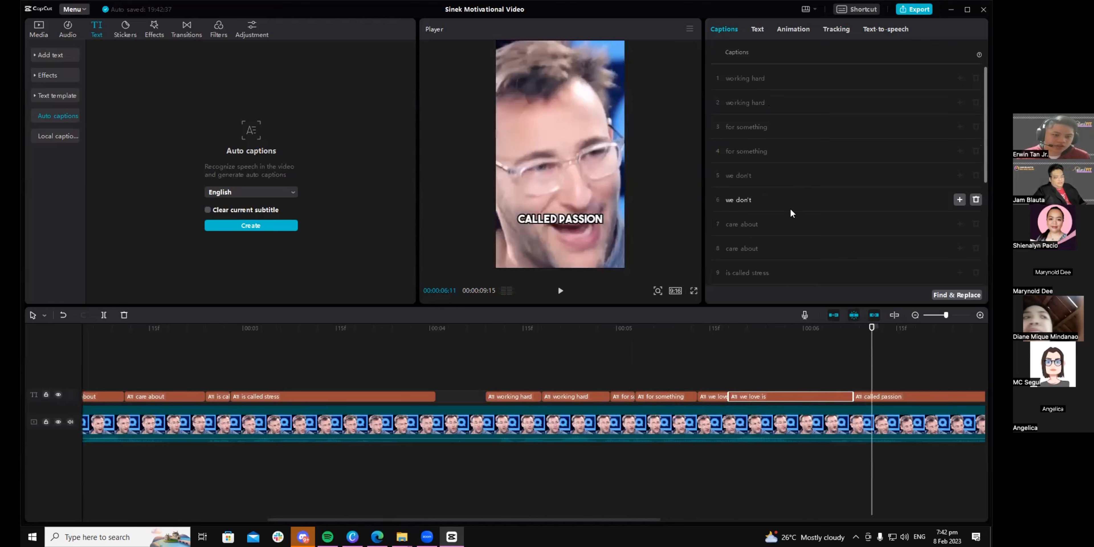
scroll(789, 207, down, 4)
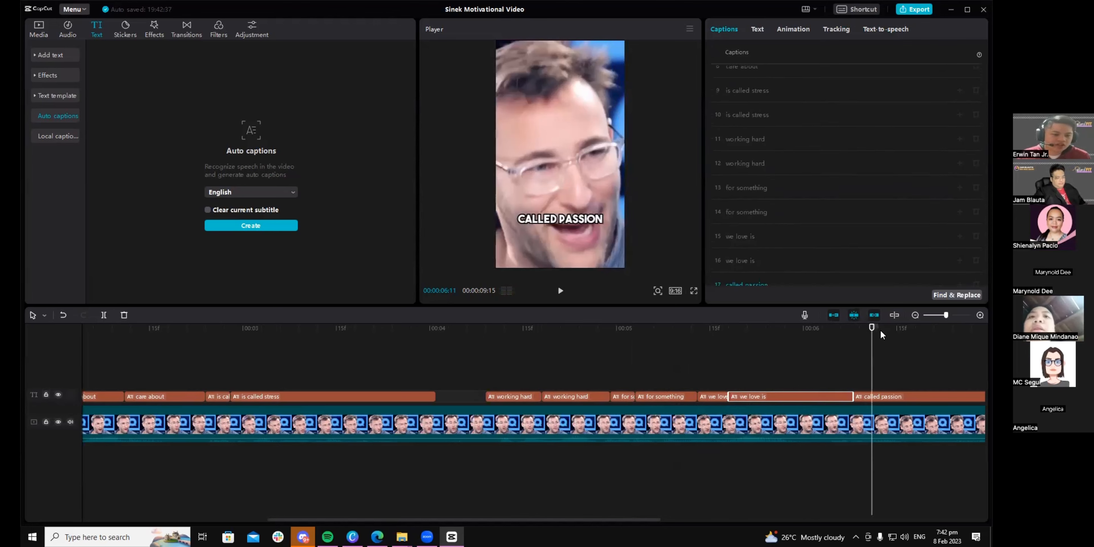
drag(872, 328, 828, 328)
drag(21, 384, 25, 384)
scroll(159, 379, down, 3)
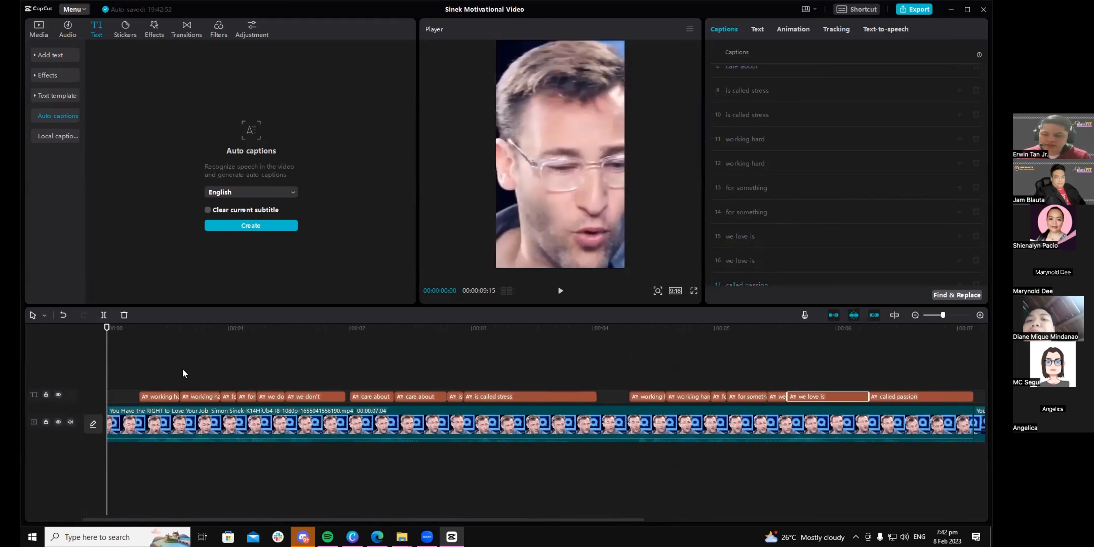
scroll(279, 383, up, 4)
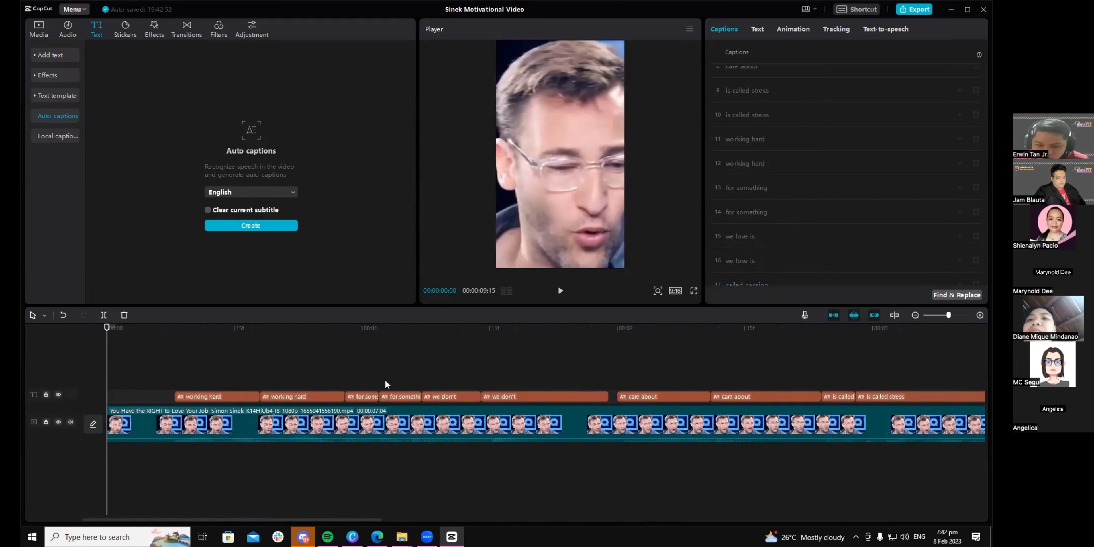
Step: Apply the yellow preset style to only the word "we" in the first "we don't" caption
click(413, 329)
drag(416, 330, 493, 370)
click(495, 392)
click(758, 30)
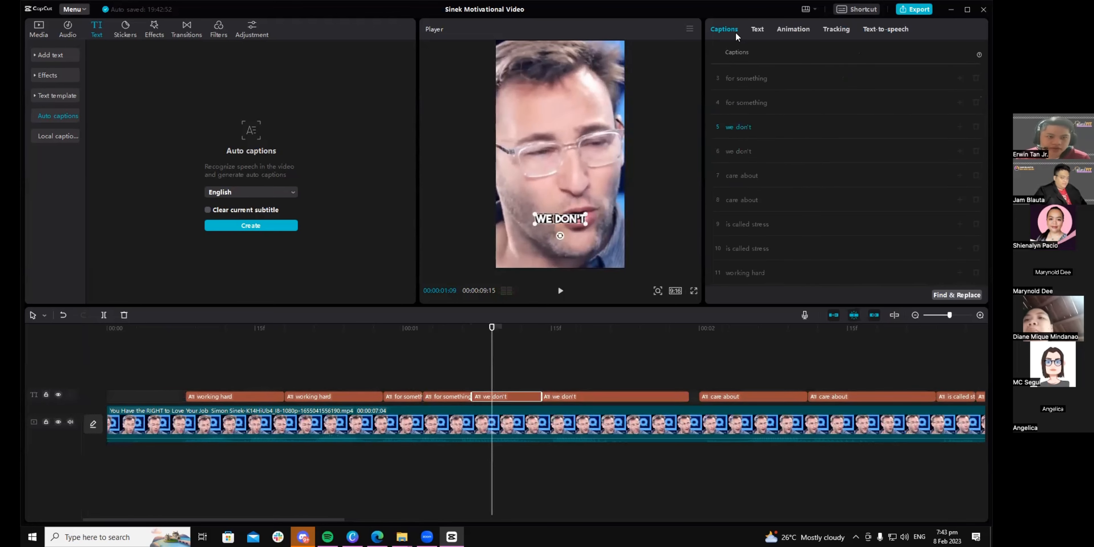
click(733, 30)
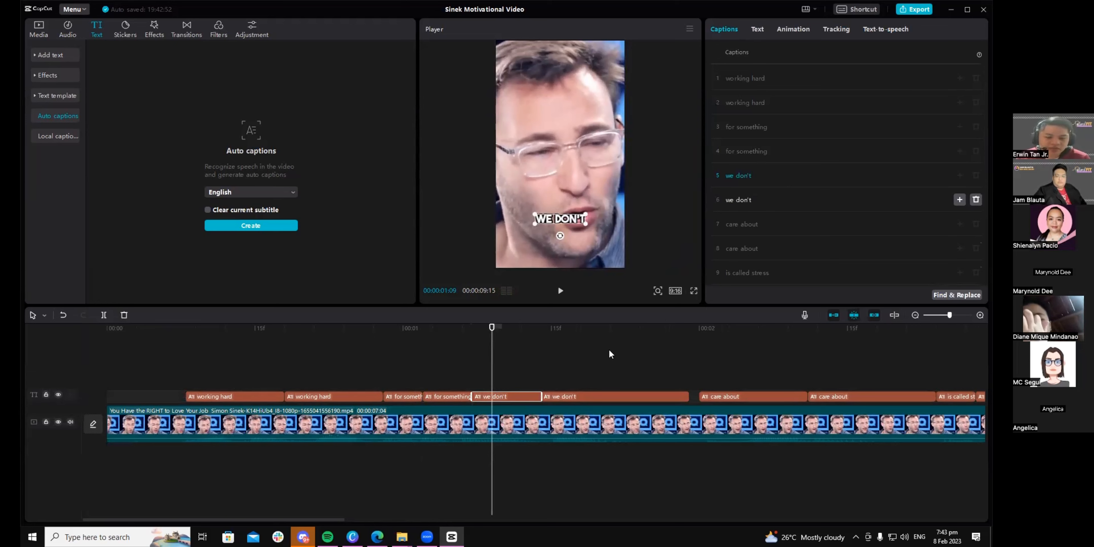
click(764, 27)
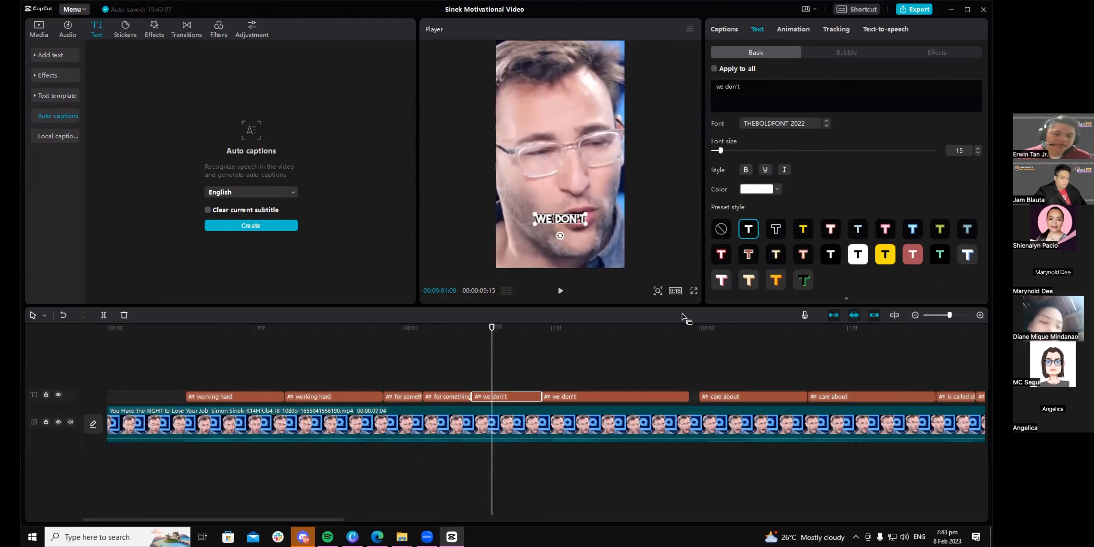
double_click(720, 86)
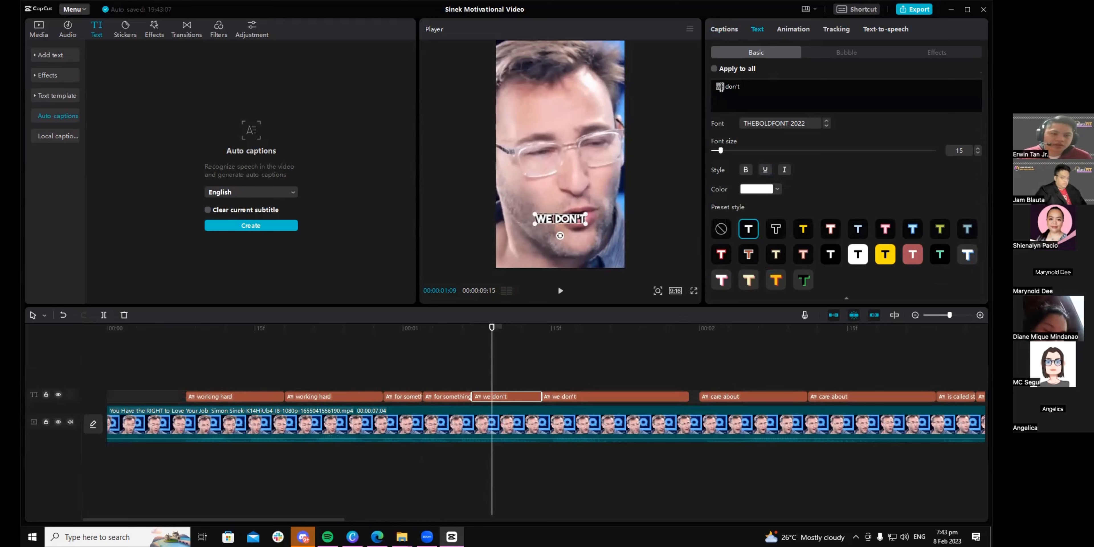
click(803, 229)
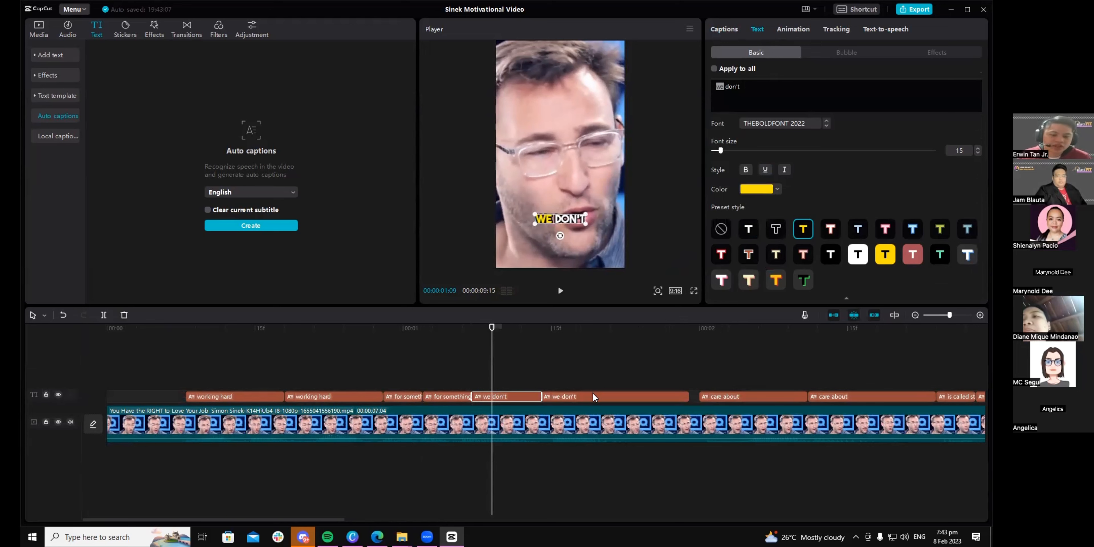
Step: Apply the yellow preset style to only the word "don't" in the second "we don't" caption
click(593, 396)
drag(517, 331, 571, 332)
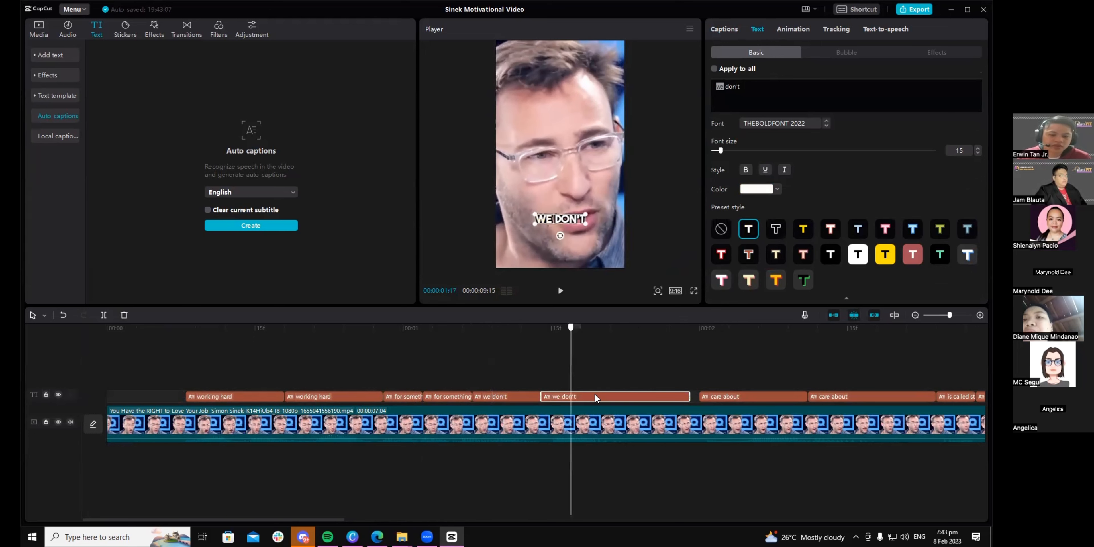
click(737, 92)
drag(735, 86, 726, 86)
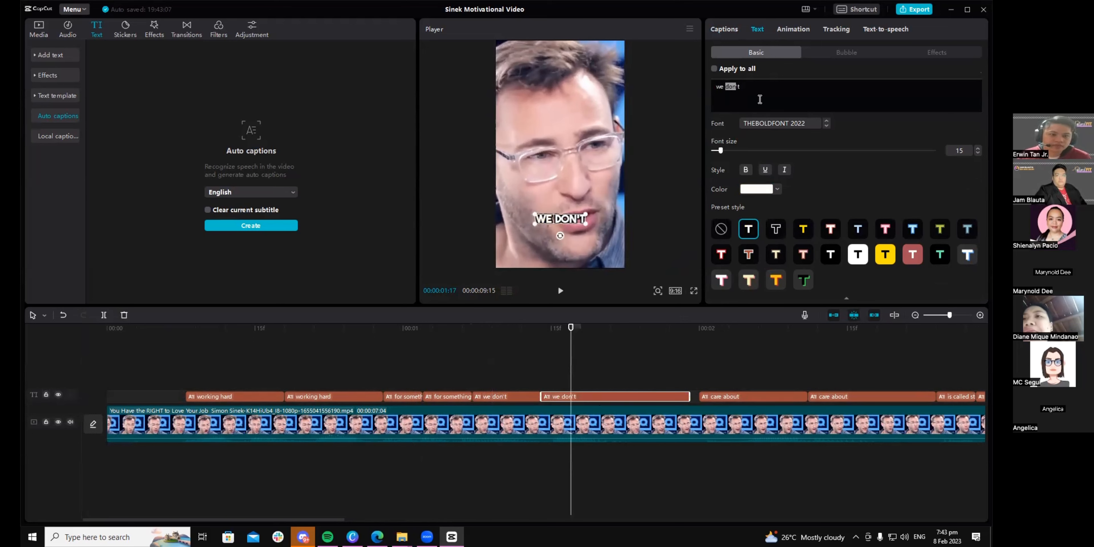
click(739, 91)
click(808, 230)
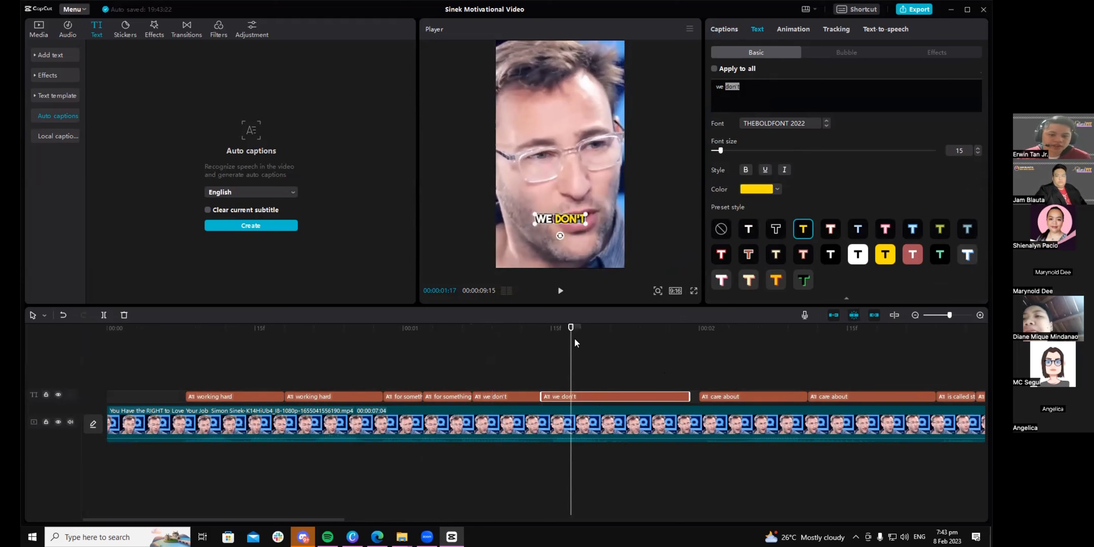
Step: Apply the yellow preset style to "care" in the first "care about" caption and to "about" in the second
click(699, 336)
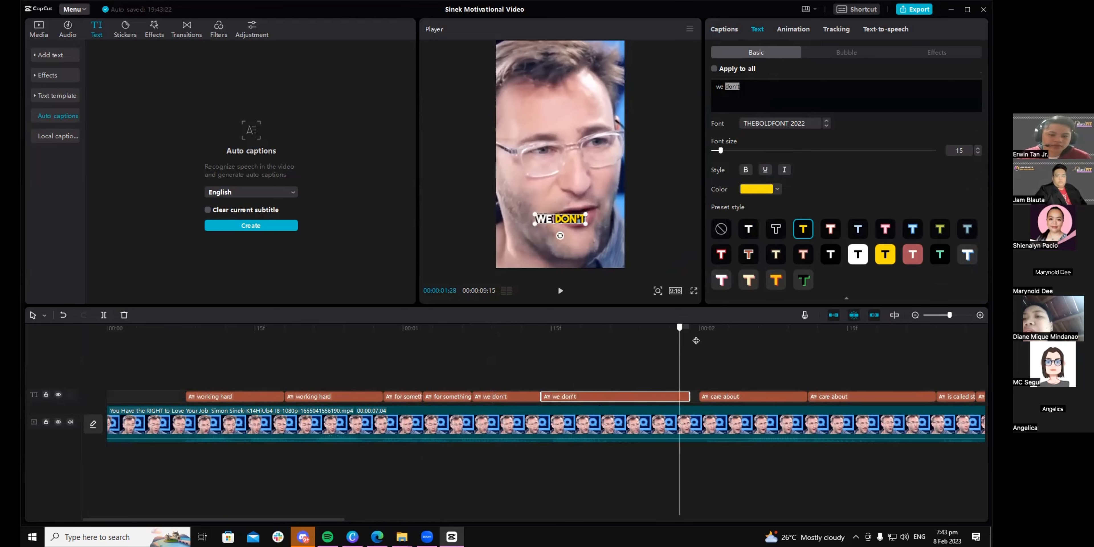
click(717, 398)
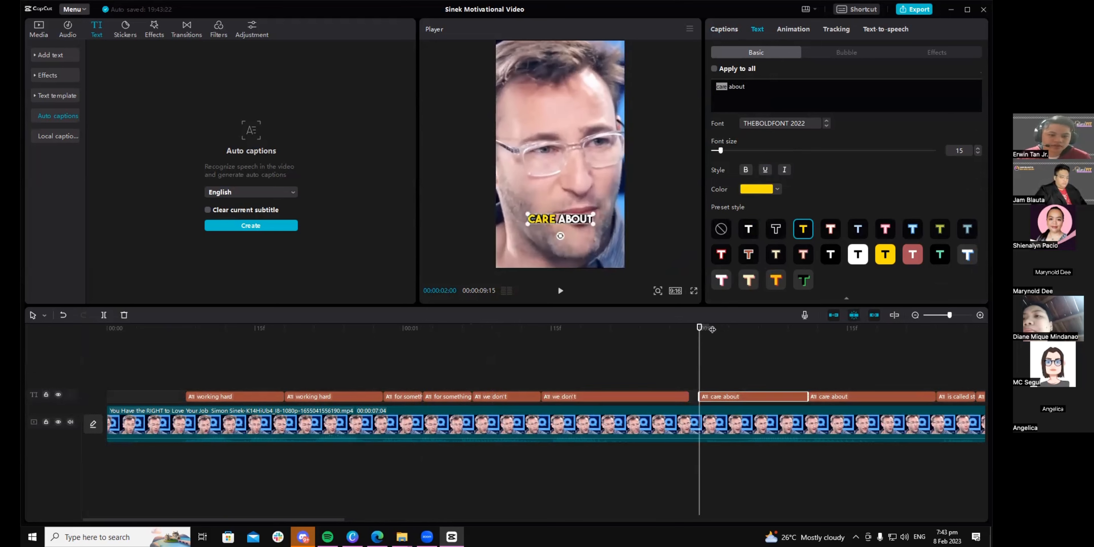
click(822, 350)
click(856, 397)
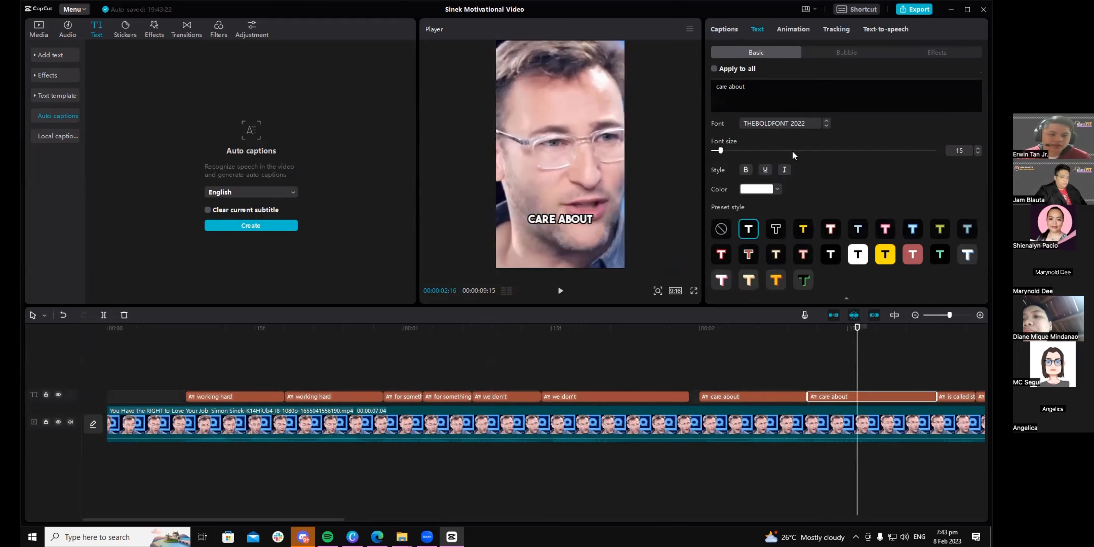
double_click(744, 106)
click(803, 230)
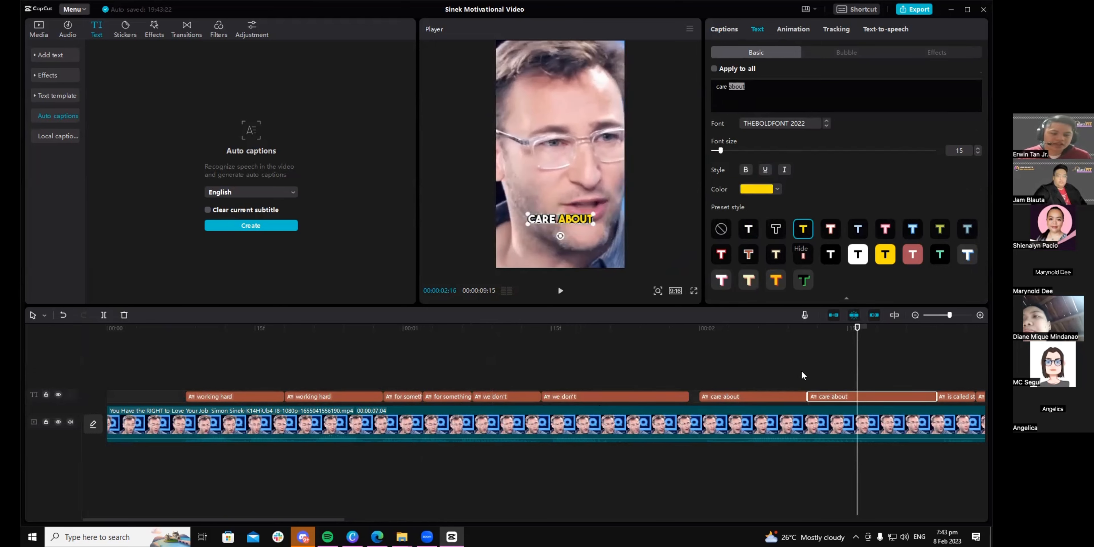
Step: Apply the yellow preset style to only the word "is" in the first "is called stress" caption
scroll(442, 498, down, 1)
drag(375, 522, 495, 521)
drag(380, 328, 389, 329)
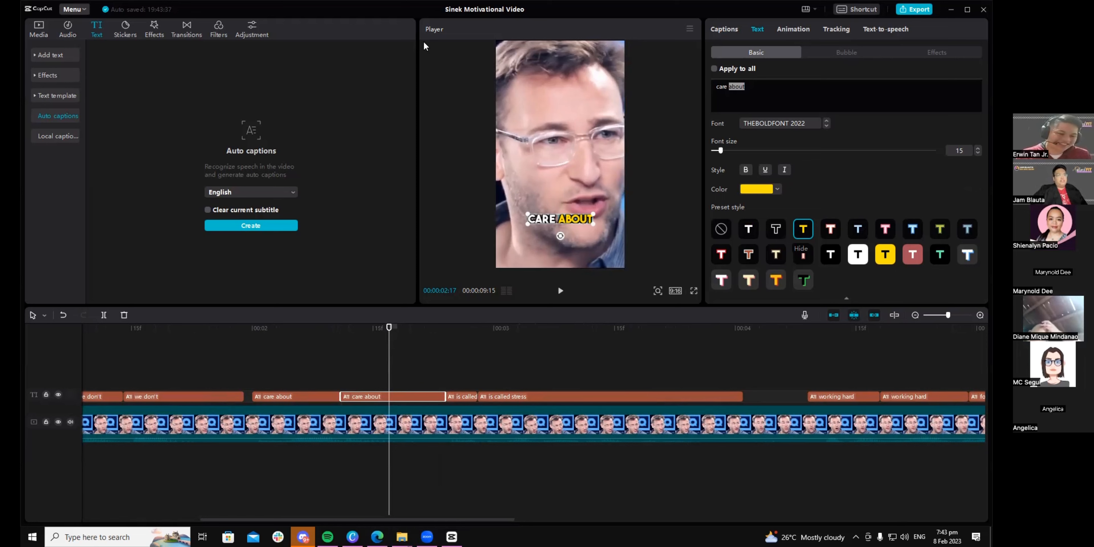
drag(389, 333, 466, 396)
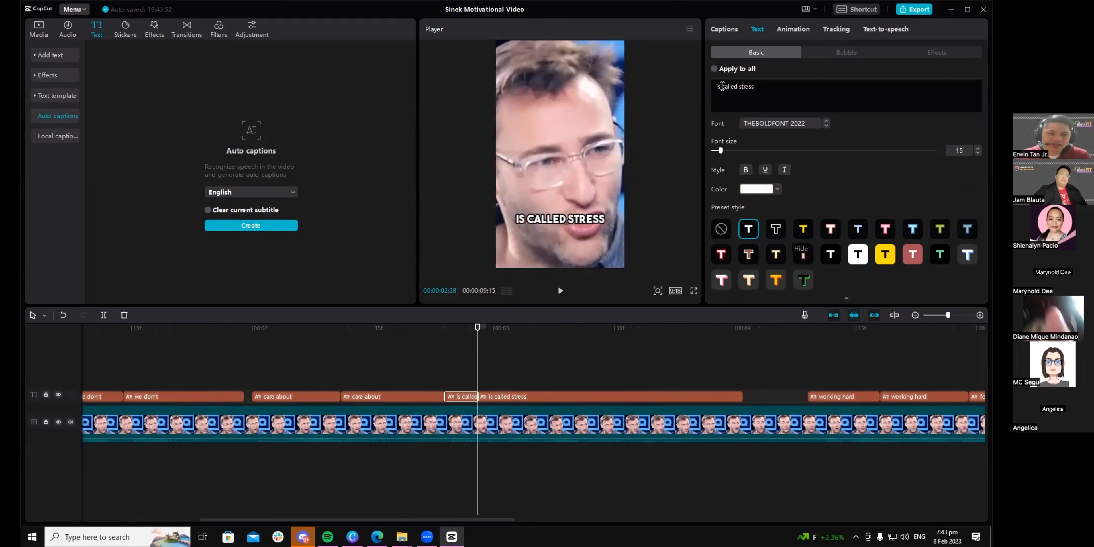
click(809, 234)
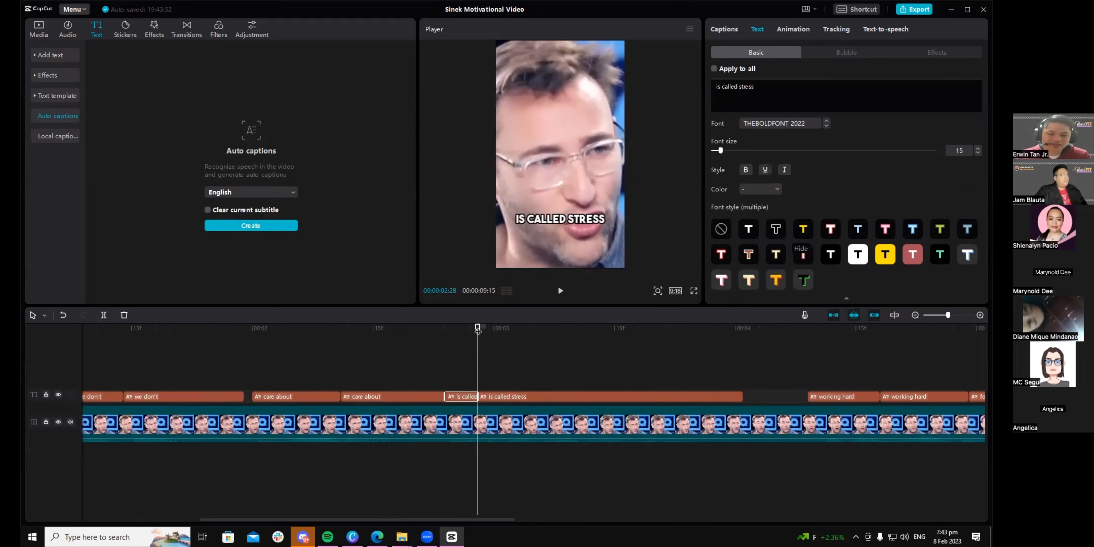
Step: Split the long second "is called stress" caption at 00:00:03:07
drag(478, 331, 517, 336)
click(556, 398)
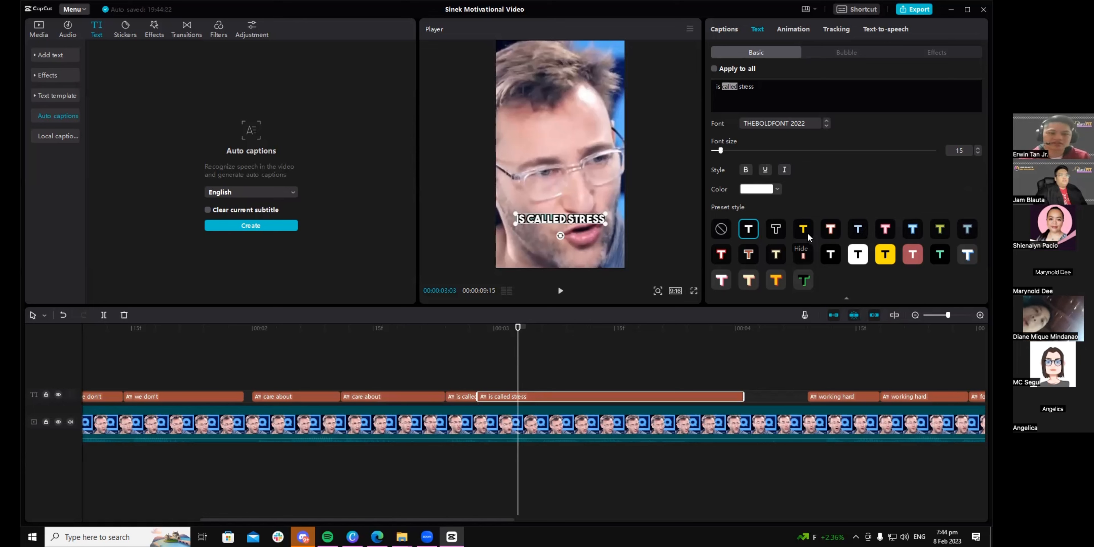
drag(515, 332, 445, 330)
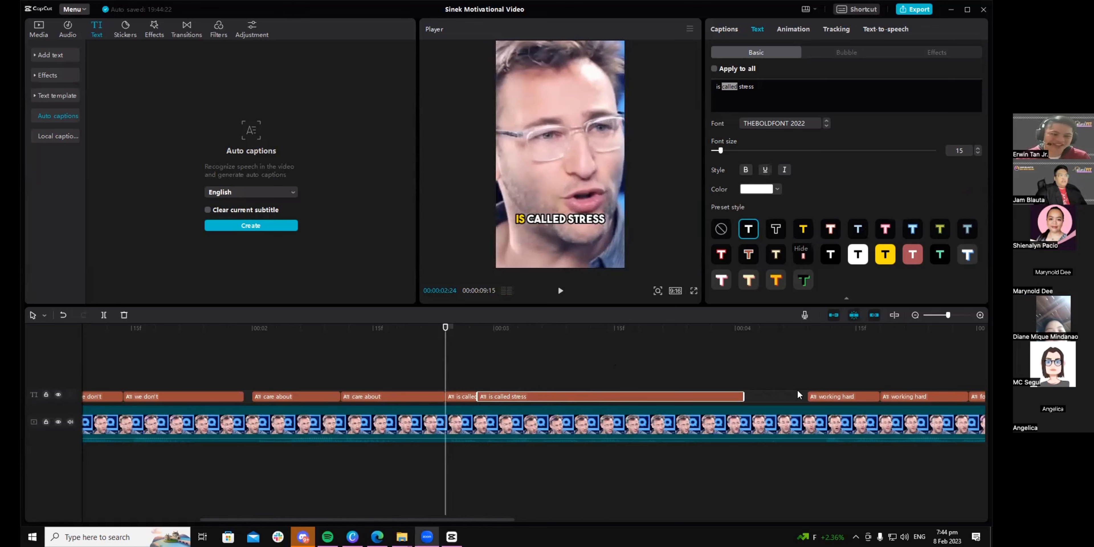
drag(471, 342, 550, 331)
click(550, 396)
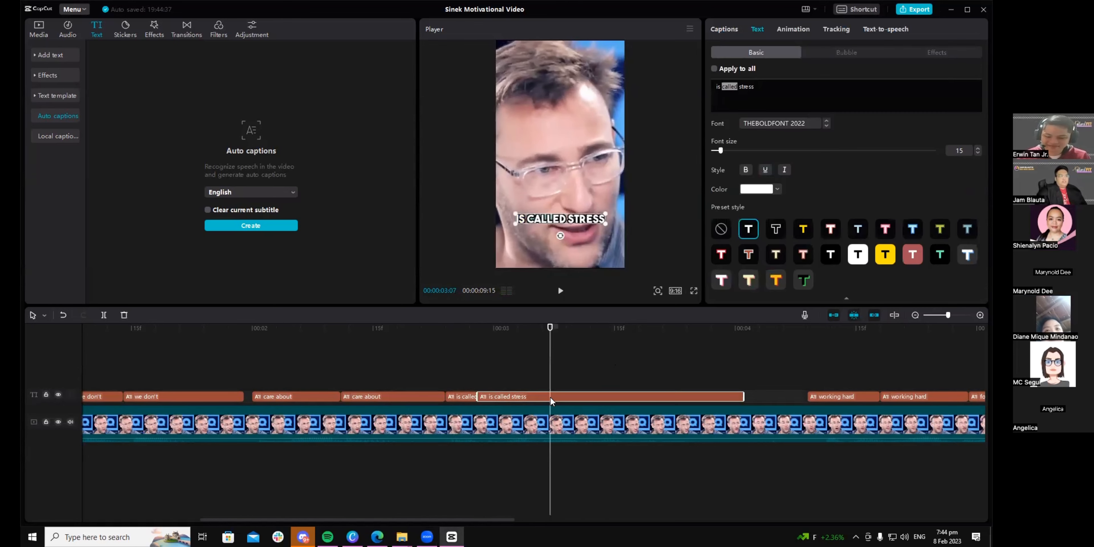
key(ctrl+b)
Step: Apply the yellow preset style to only the word "called" in the middle "is called stress" caption
double_click(746, 86)
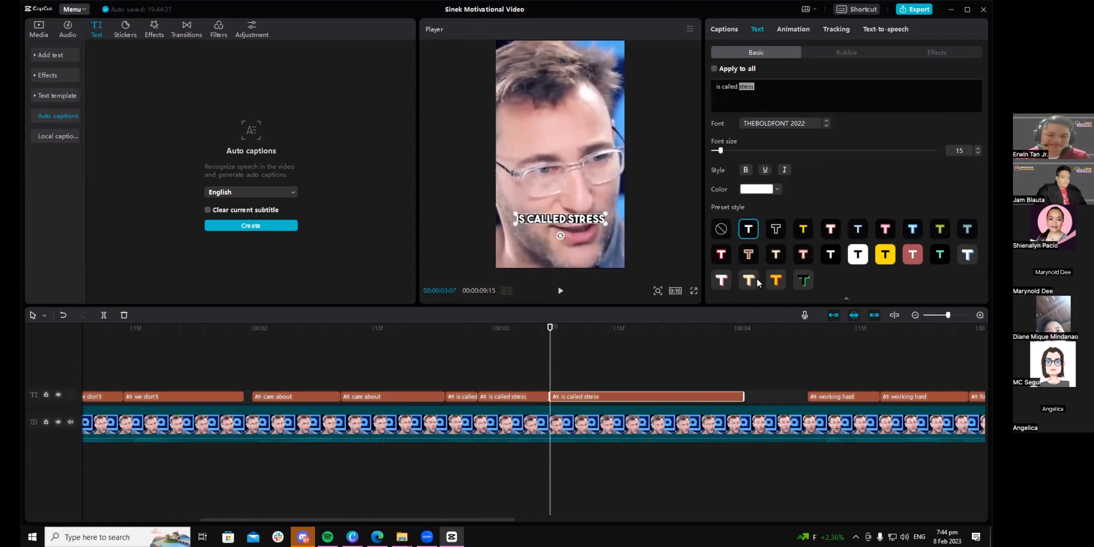
click(452, 342)
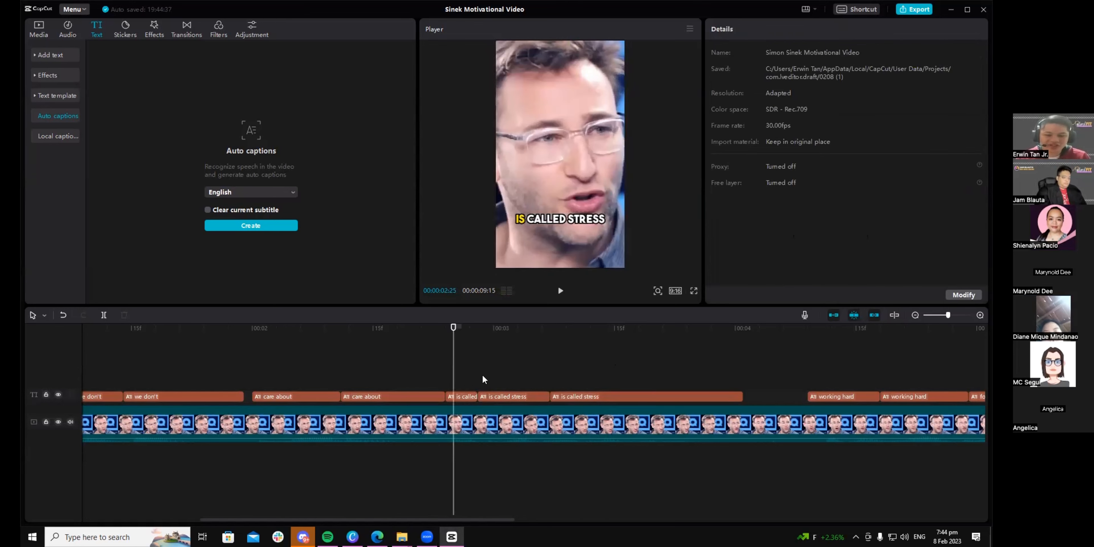
click(465, 396)
drag(454, 326, 494, 336)
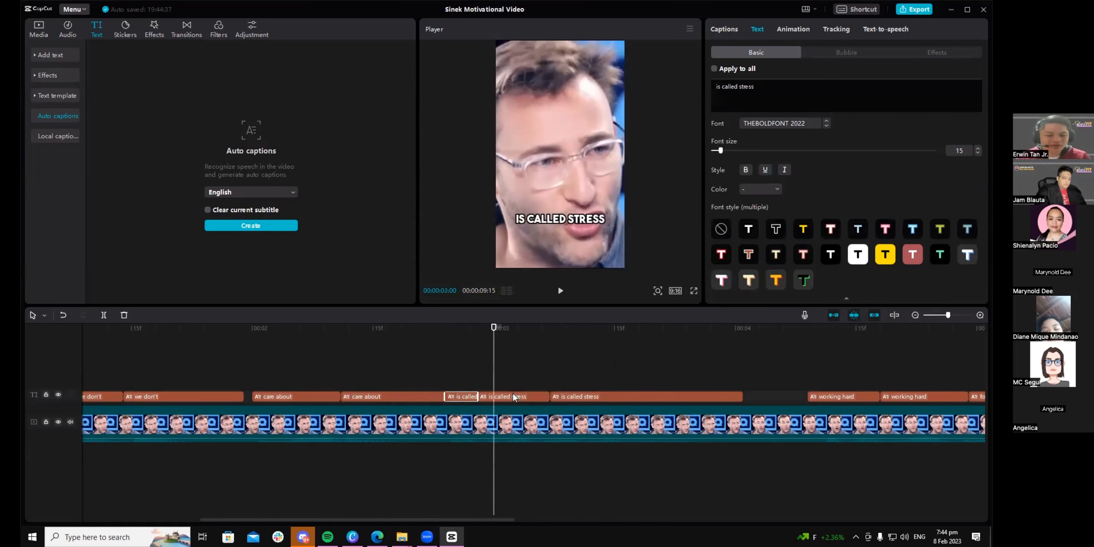
click(513, 395)
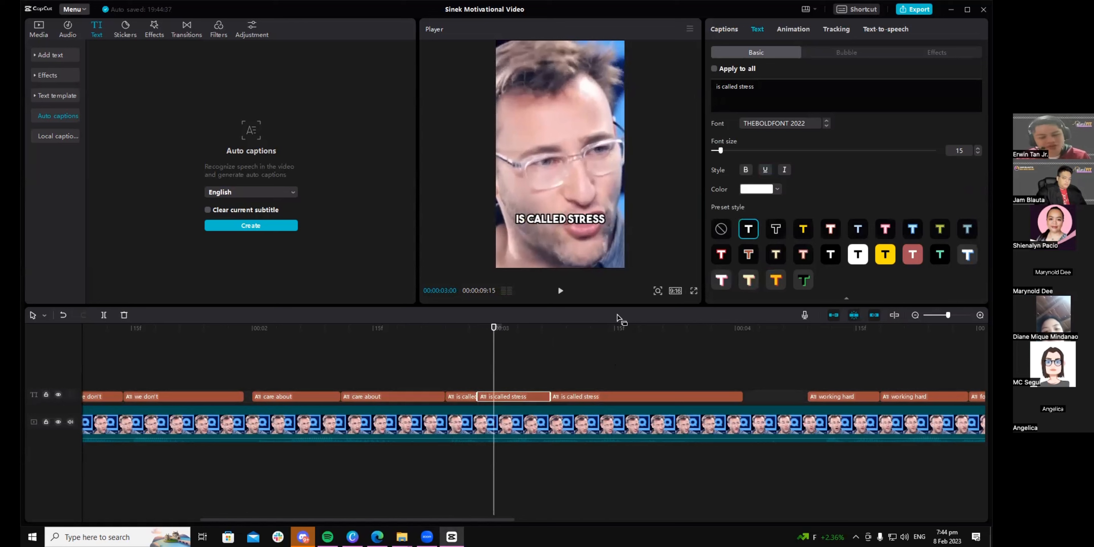
double_click(733, 86)
click(803, 228)
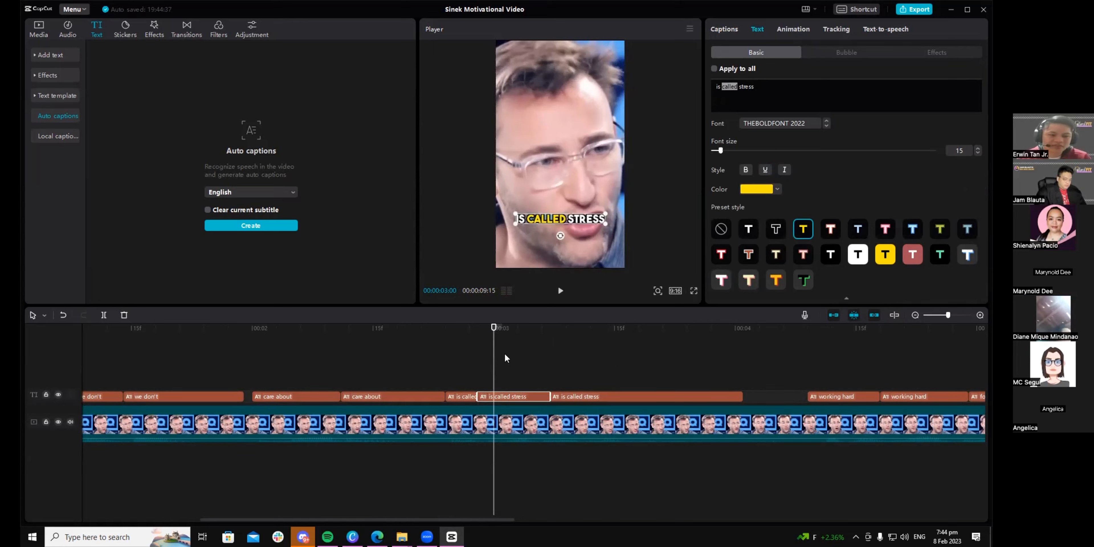
Step: Apply the yellow preset style to only the word "stress" in the last "is called stress" caption and play on from there
click(586, 396)
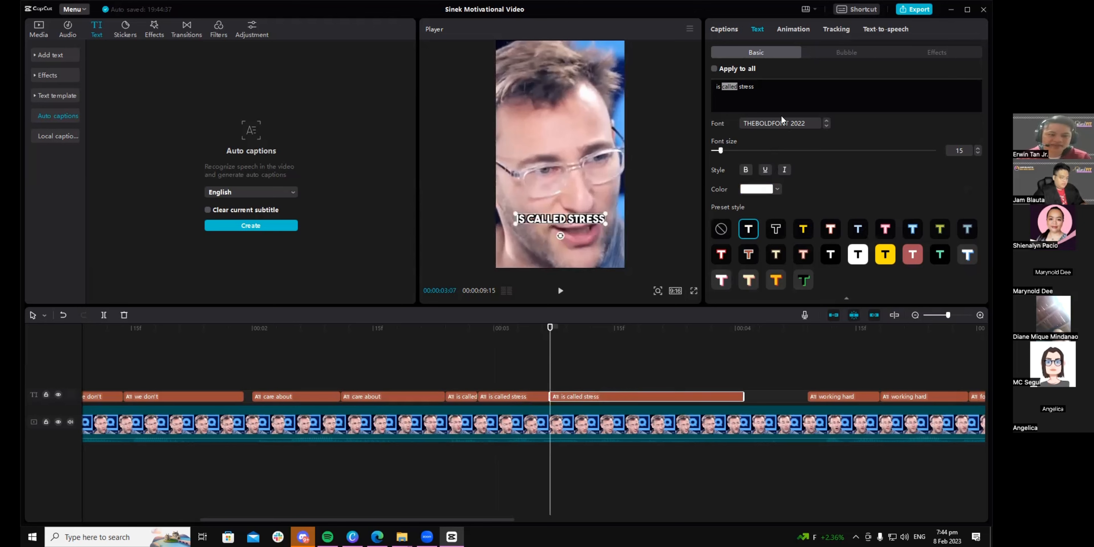
double_click(746, 86)
click(802, 229)
key(space)
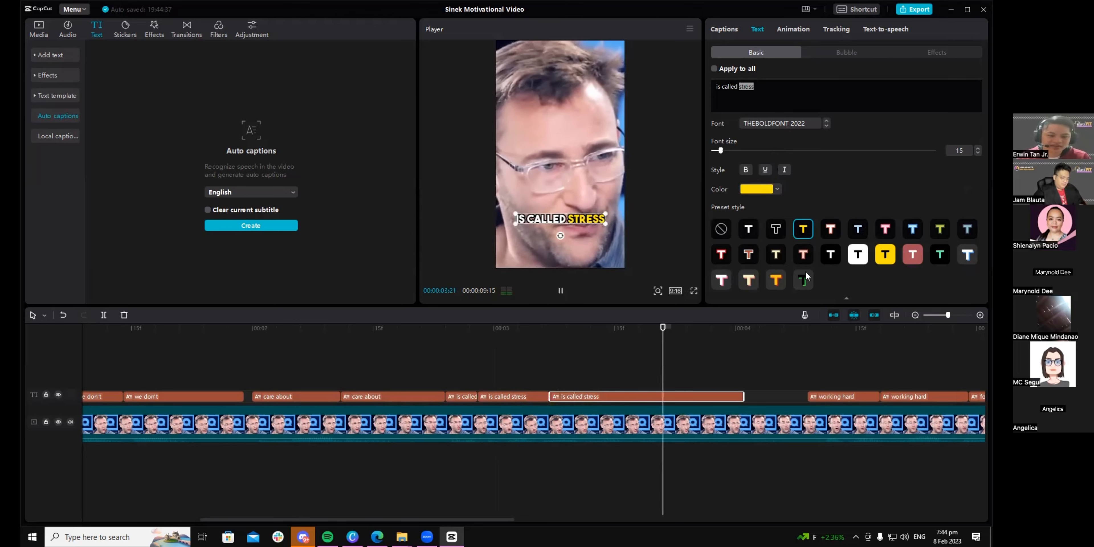
key(space)
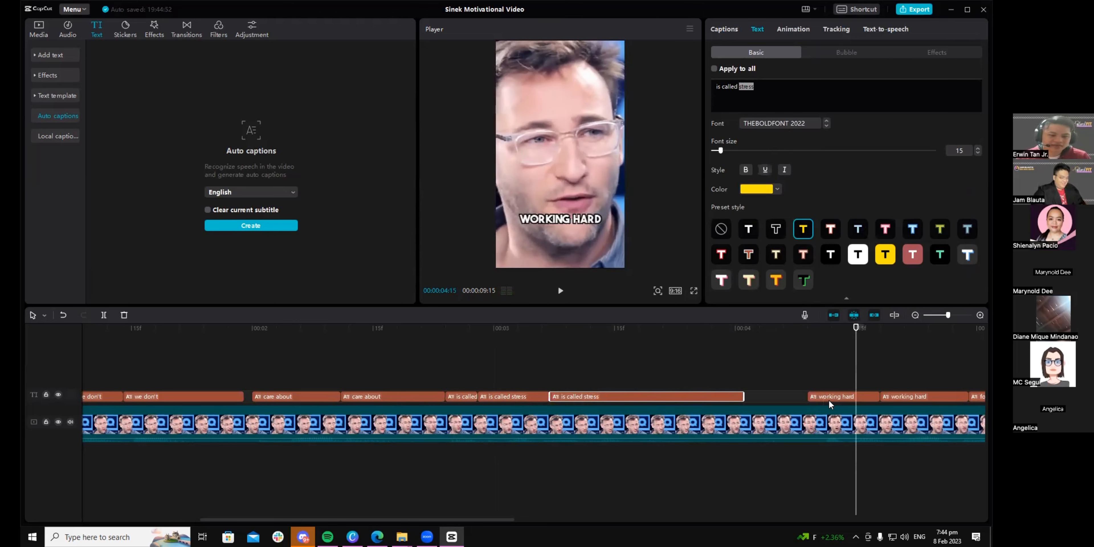
Step: Apply the yellow preset style to only the word "working" in the "working hard" caption that follows the gap after "is called stress"
click(830, 397)
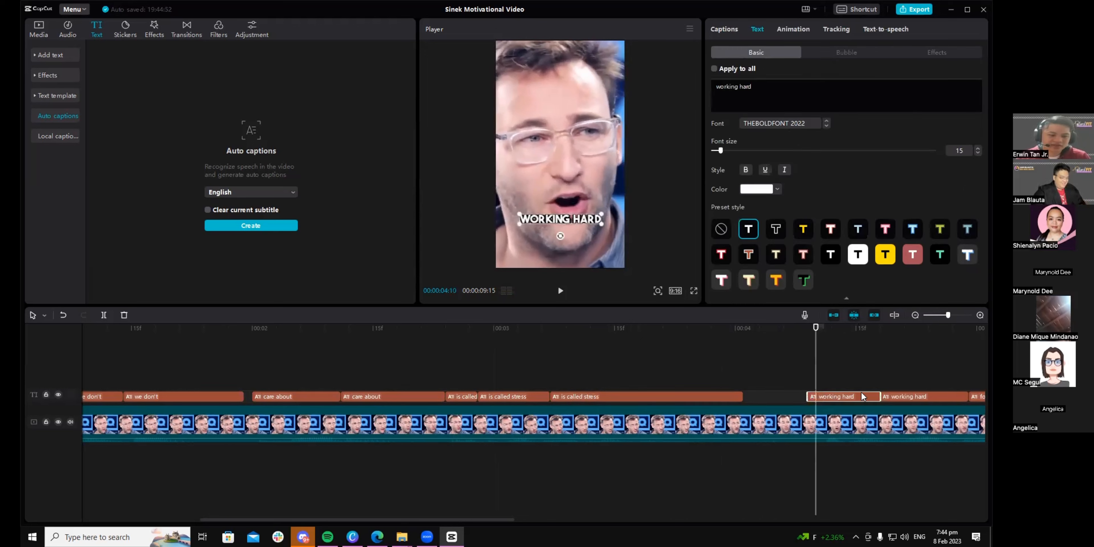
double_click(726, 86)
click(802, 230)
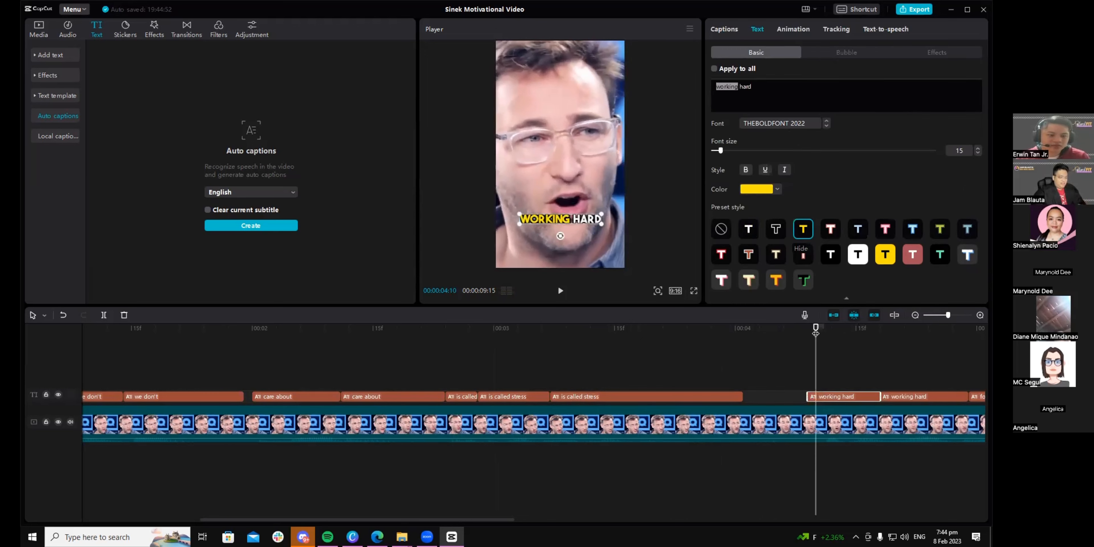
Step: Apply the yellow preset style to only the word "hard" in the adjoining second "working hard" caption
click(909, 395)
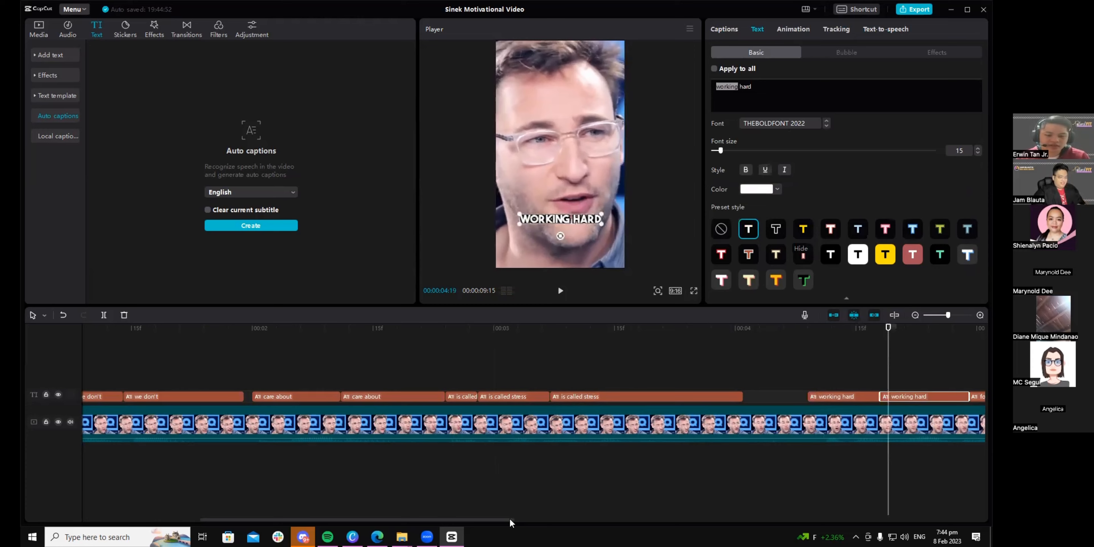
click(630, 519)
click(744, 87)
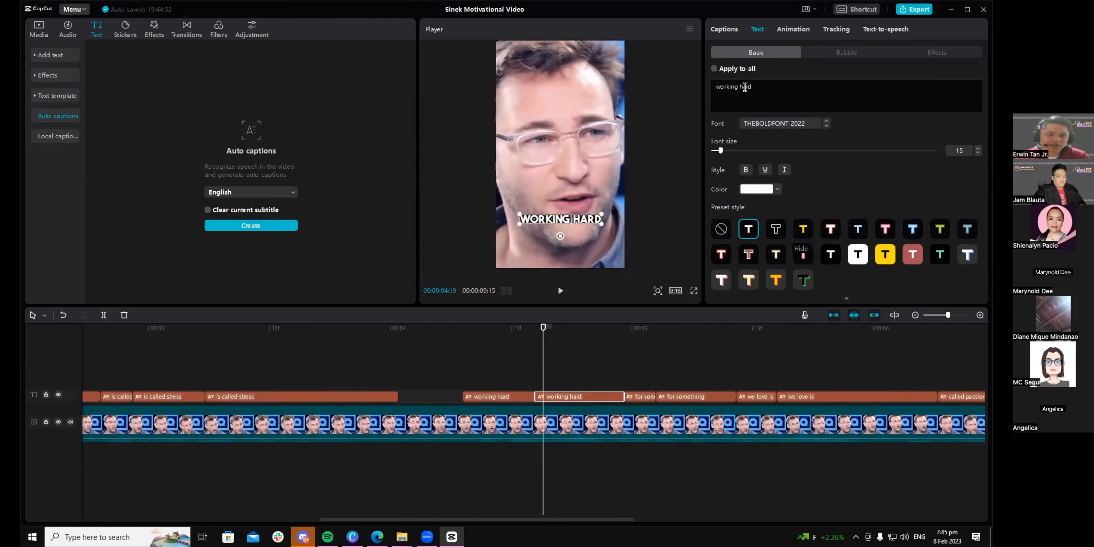
click(803, 229)
click(583, 328)
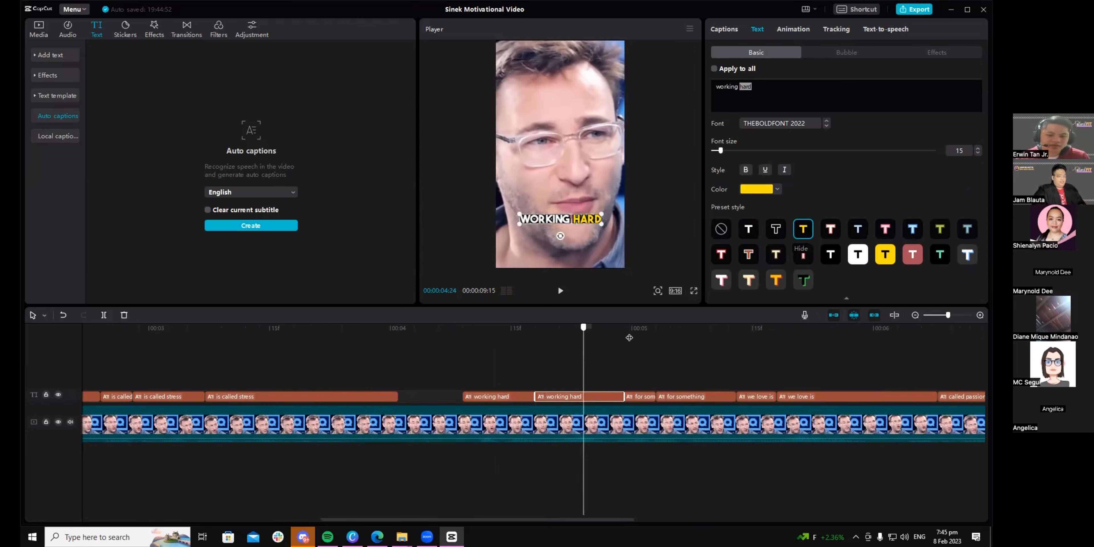
Step: Play on and apply the yellow preset style to only the word "for" in the first "for something" caption
key(space)
click(639, 396)
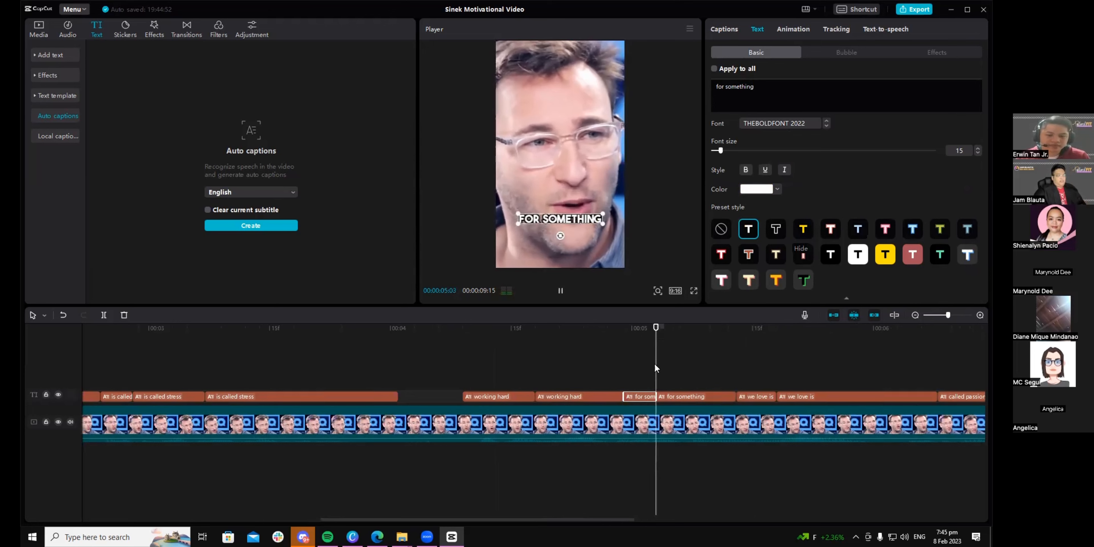
key(space)
double_click(723, 86)
click(803, 231)
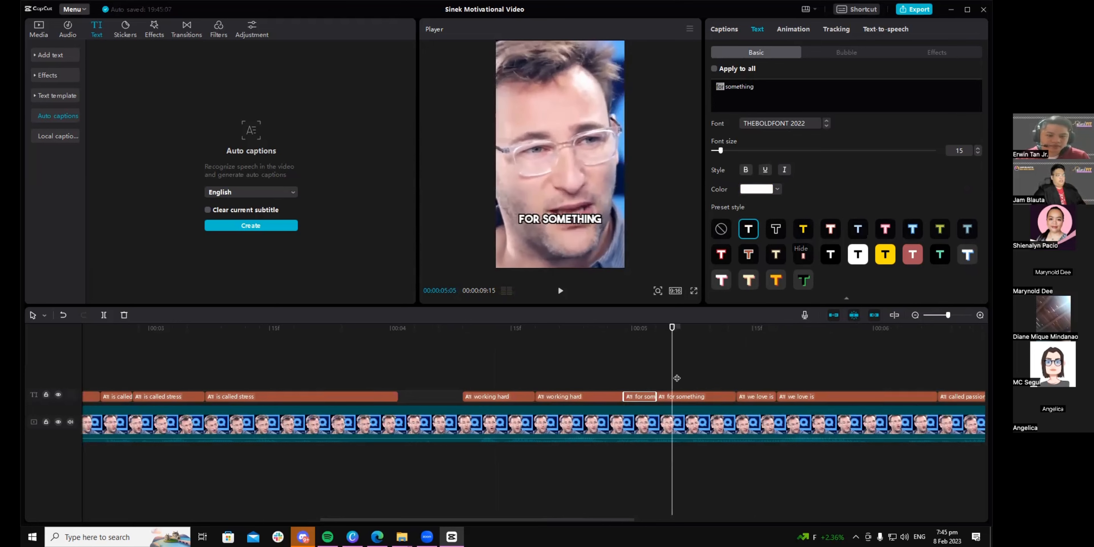
Step: Apply the yellow preset style to only the word "something" in the second "for something" caption
click(677, 395)
double_click(745, 86)
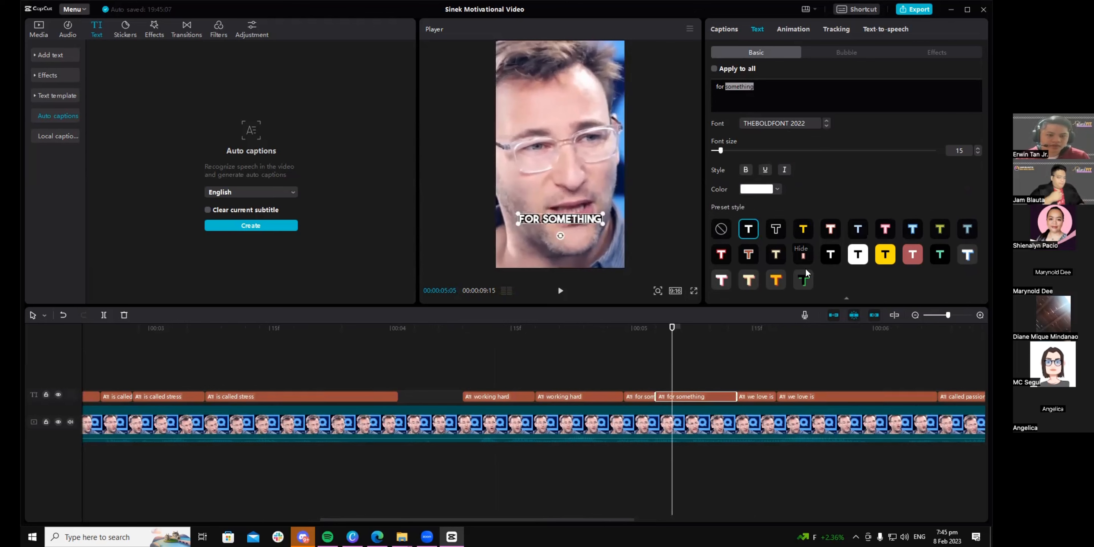
click(803, 229)
Step: Apply the yellow preset style to "we" in the first "we love is" caption and to "love" in the second one
click(757, 389)
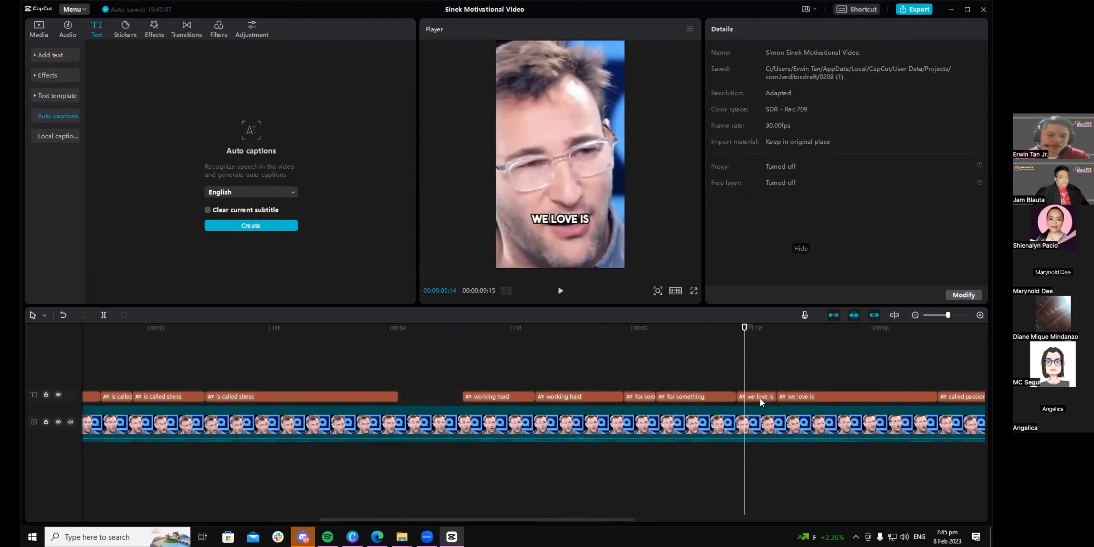
click(760, 397)
double_click(718, 87)
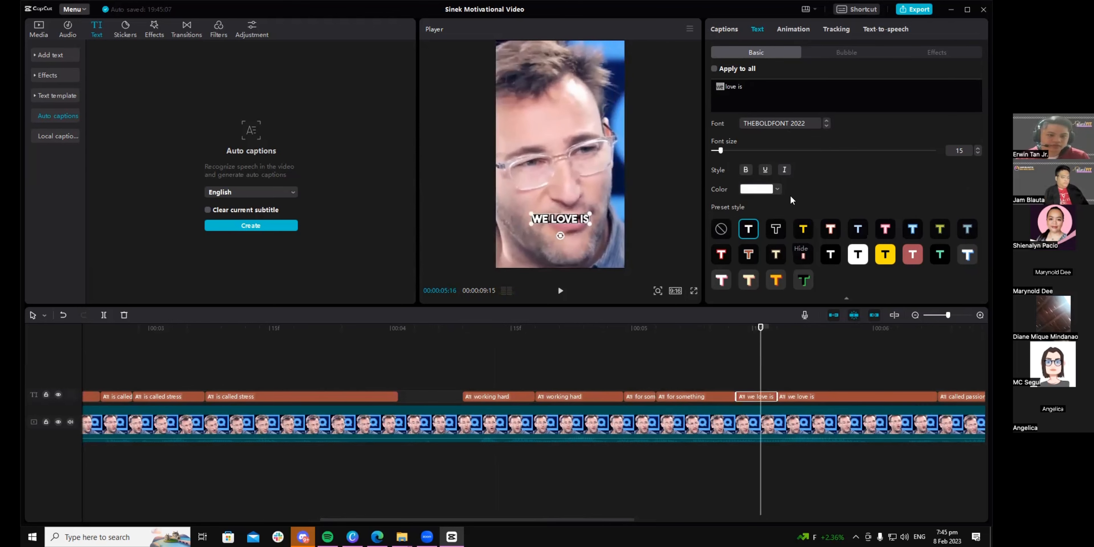
click(803, 228)
click(808, 340)
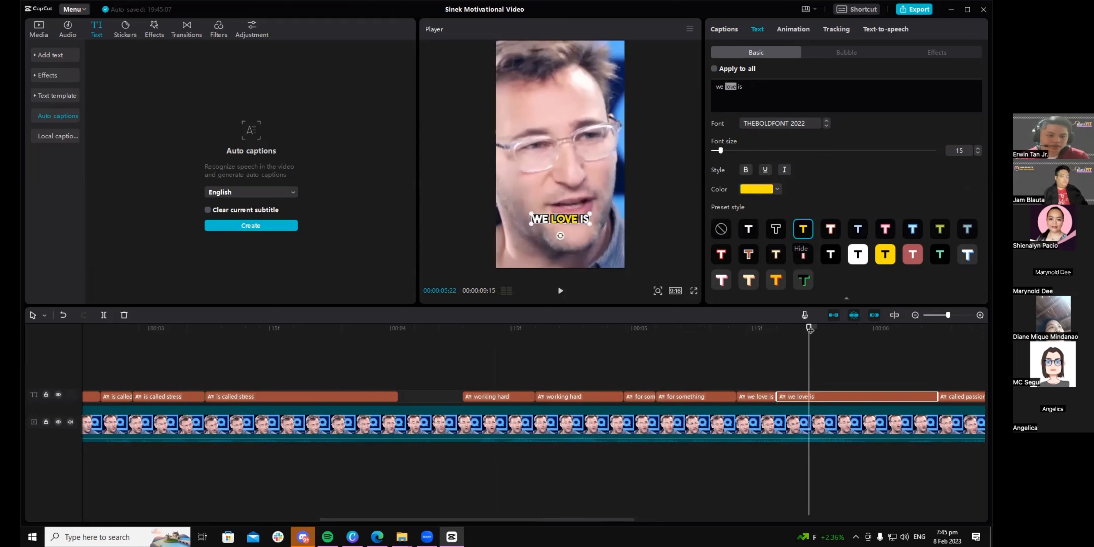
Step: Shift the "called passion" caption slightly later, extend the second "we love is" caption to meet it, and play that section back
drag(809, 329, 913, 372)
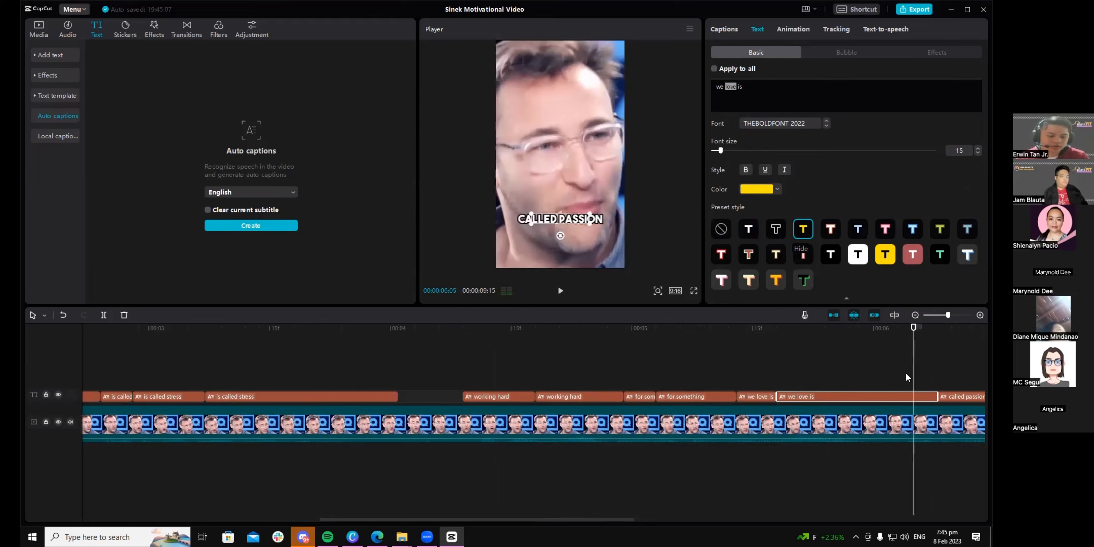
scroll(696, 458, down, 3)
drag(463, 519, 669, 516)
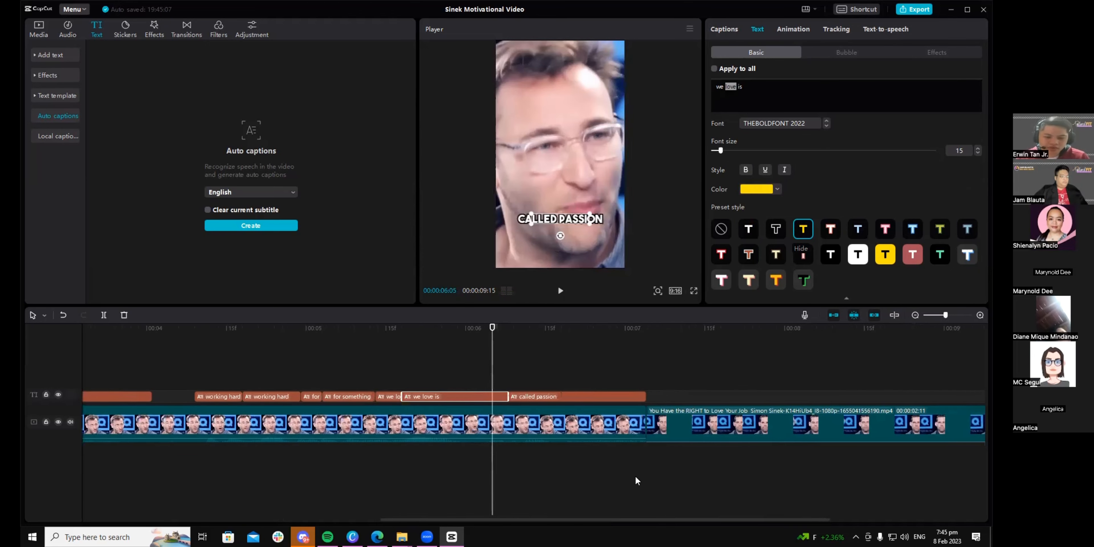
scroll(562, 368, up, 4)
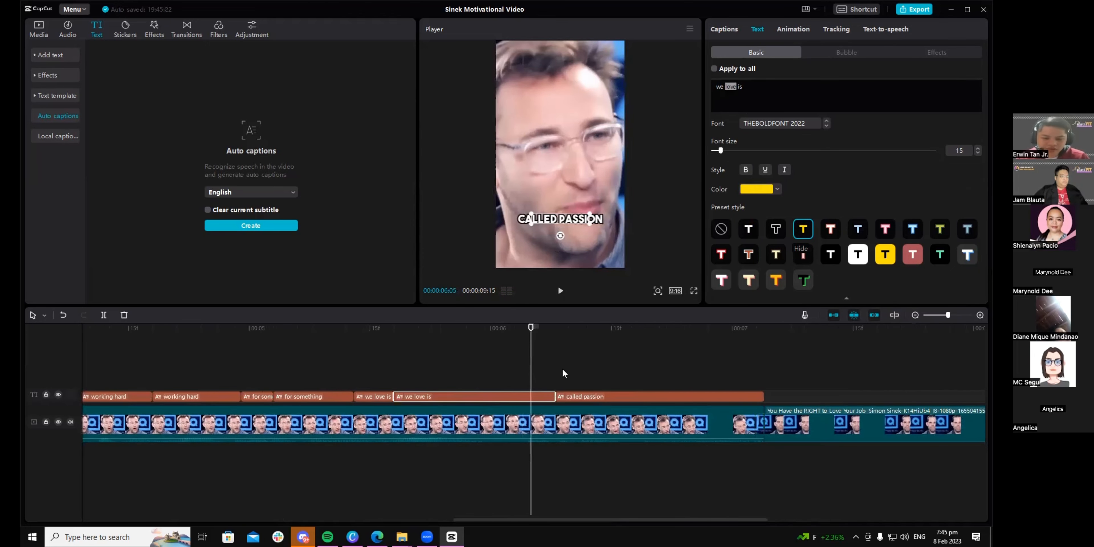
click(509, 330)
mouse_move(612, 396)
mouse_down()
mouse_move(645, 396)
mouse_move(592, 397)
mouse_up()
click(597, 360)
click(540, 359)
key(space)
key(space)
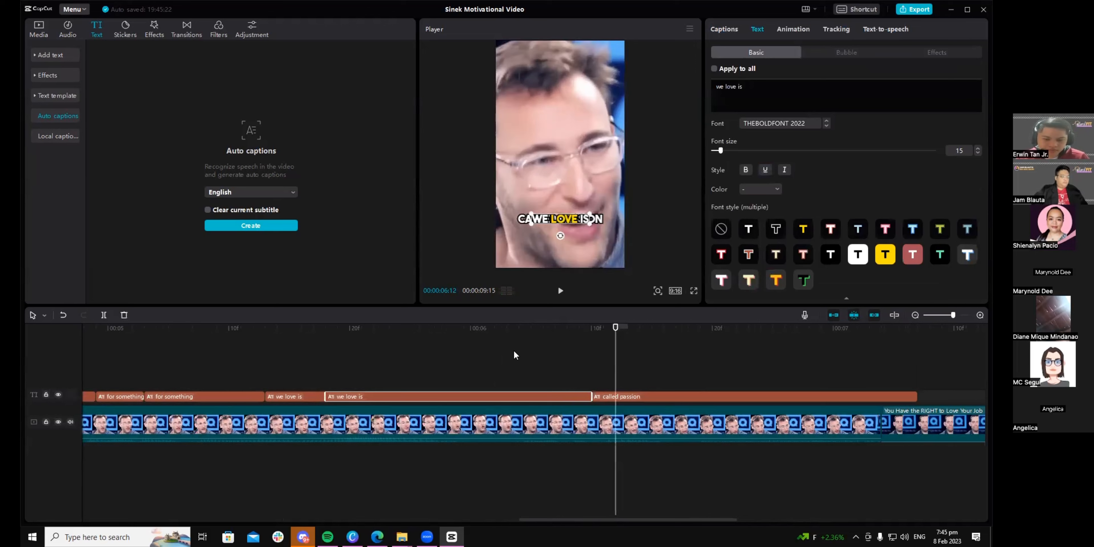
Step: Split the second "we love is" caption at 00:00:06:04 and apply the yellow preset style to "is" in the new piece
click(514, 355)
key(ctrl+b)
click(531, 397)
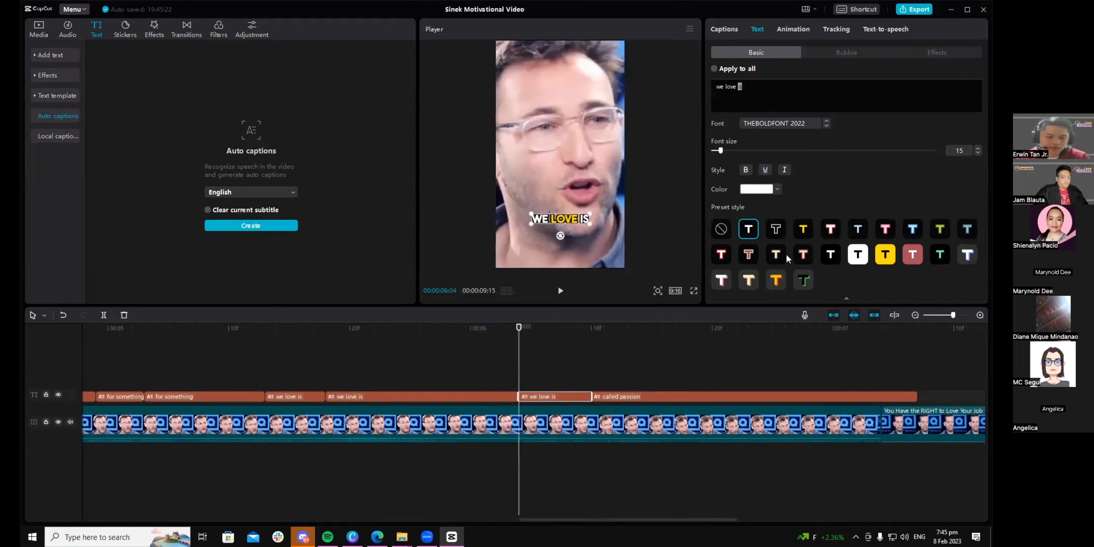
click(802, 229)
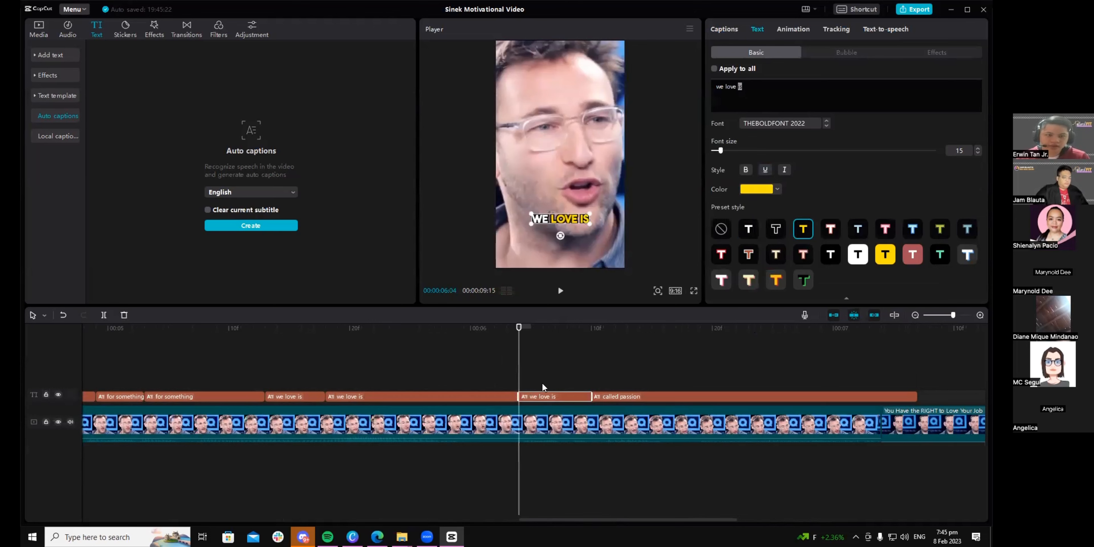
Step: Scrub through the "we love is" captions and set "love" in the last one back to the plain white preset style
drag(430, 358, 550, 393)
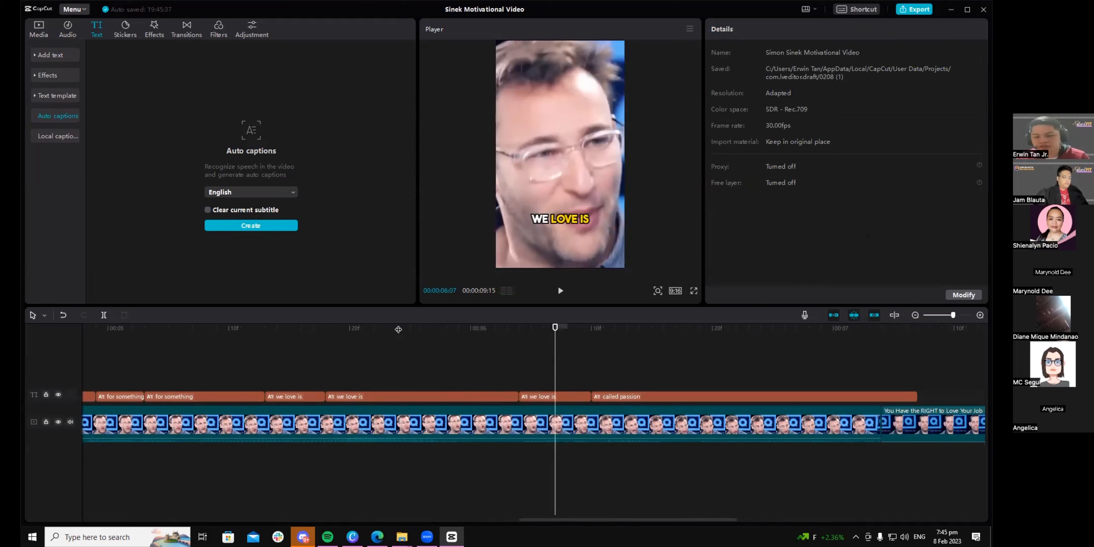
drag(398, 324, 533, 347)
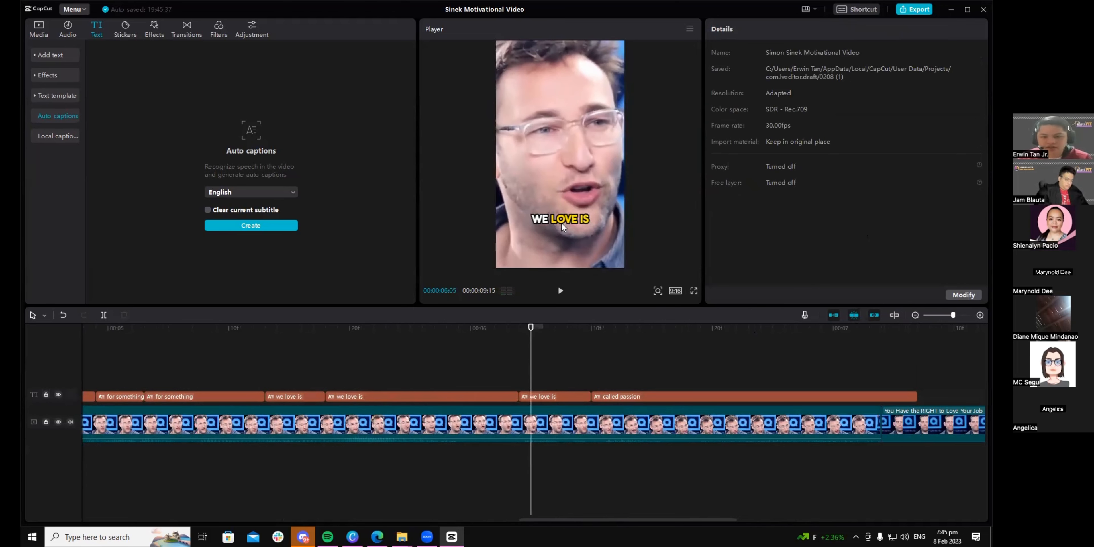
click(536, 394)
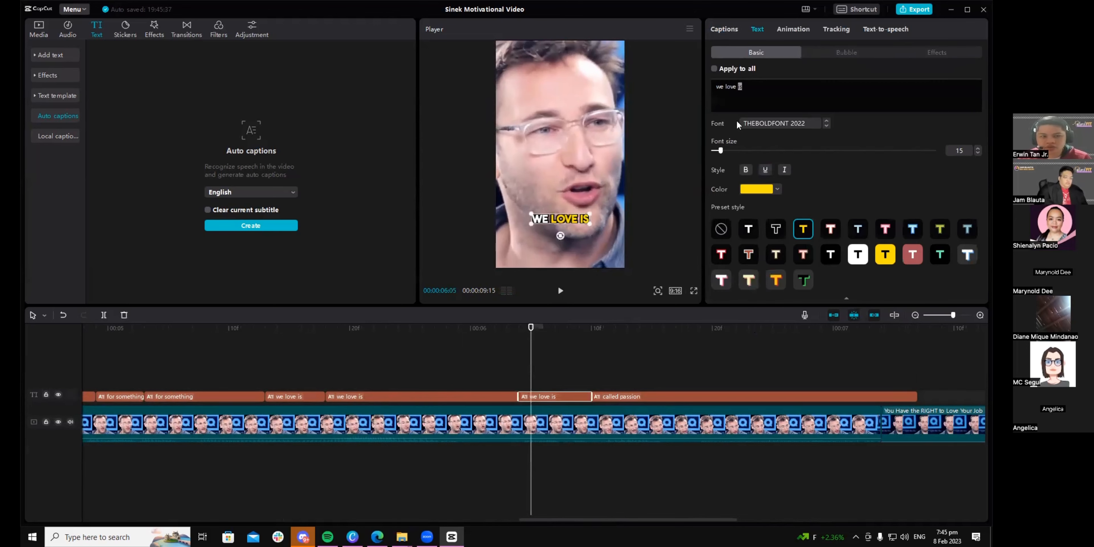
double_click(733, 87)
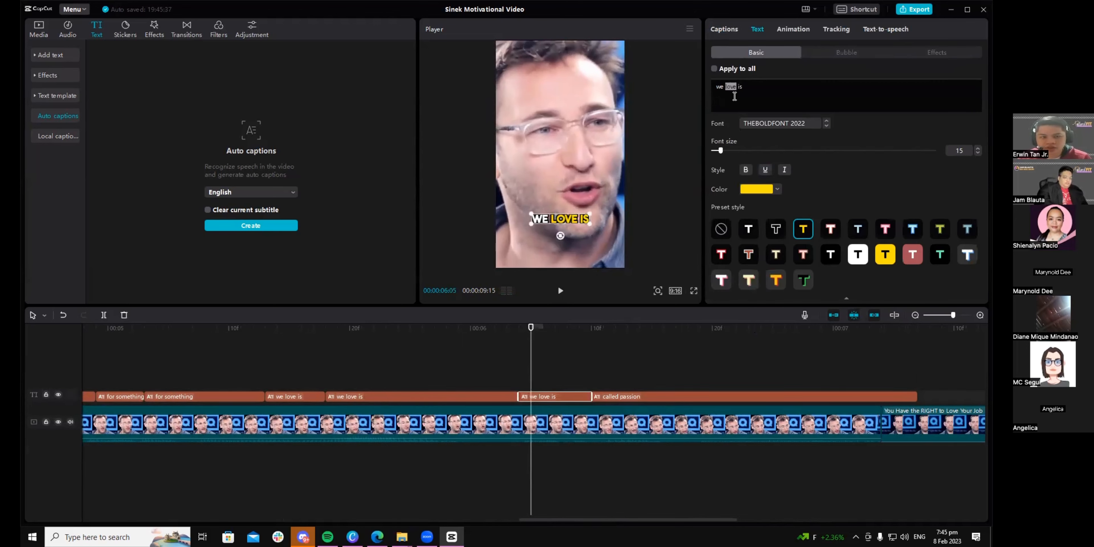
click(749, 231)
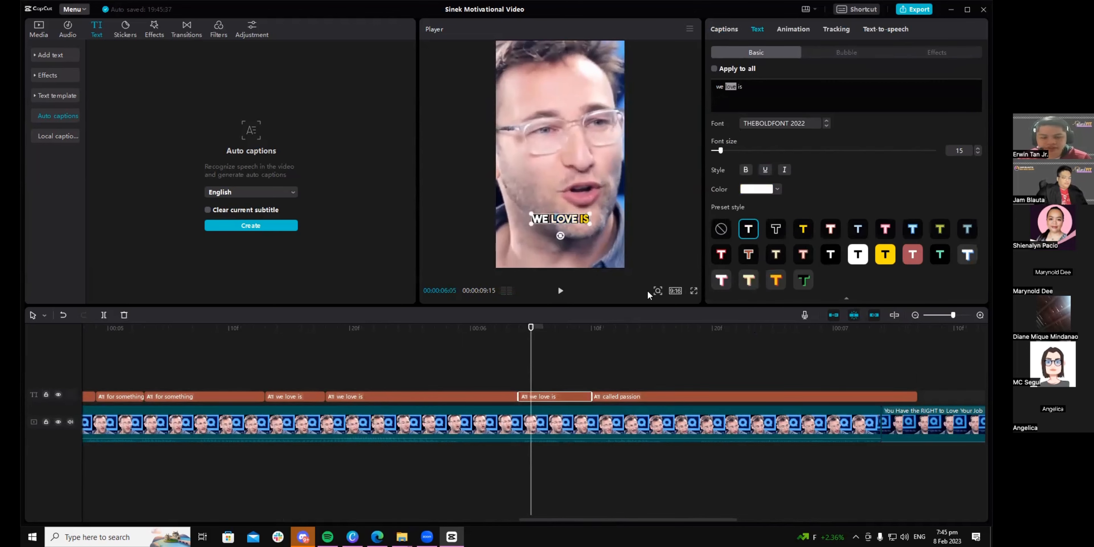
Step: Play the ending captions to find the word change and split the "called passion" caption at 00:00:06:19
click(254, 349)
key(space)
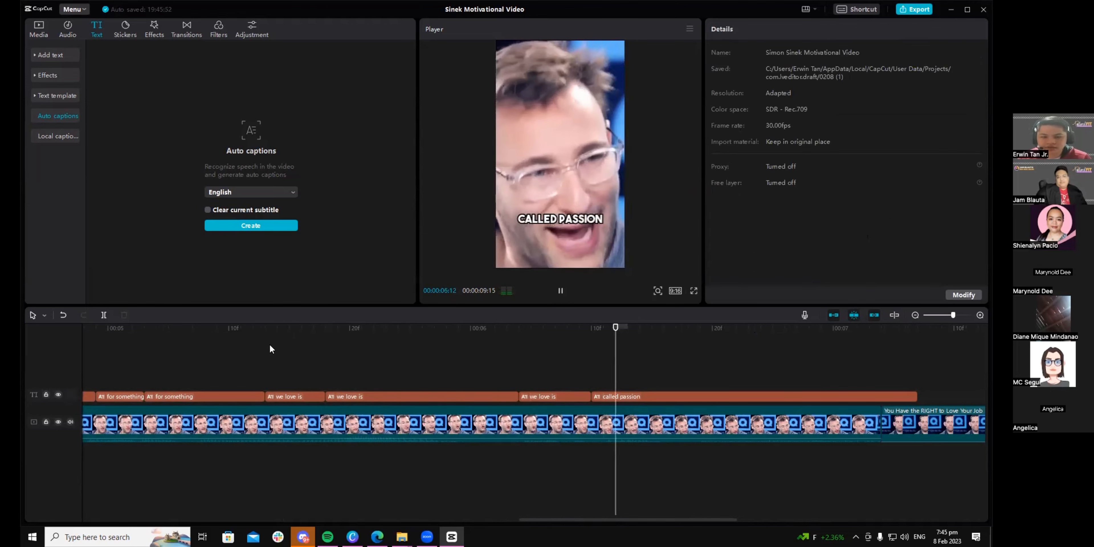
key(space)
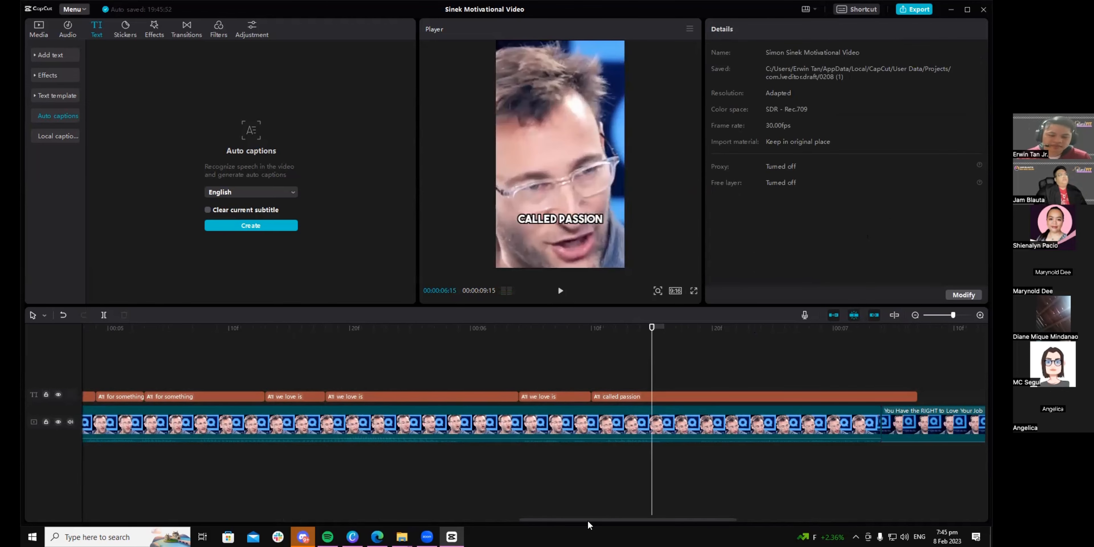
drag(588, 520, 629, 520)
drag(426, 333, 533, 331)
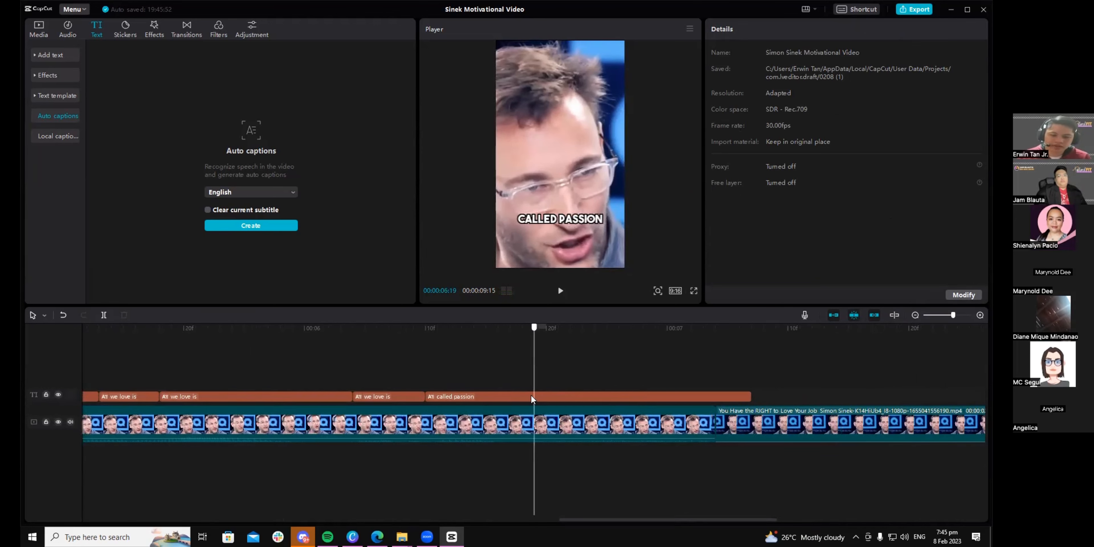
click(530, 396)
key(ctrl+b)
Step: Apply the yellow preset style to only the word "passion" in the second "called passion" caption and return the playhead to the start
click(491, 397)
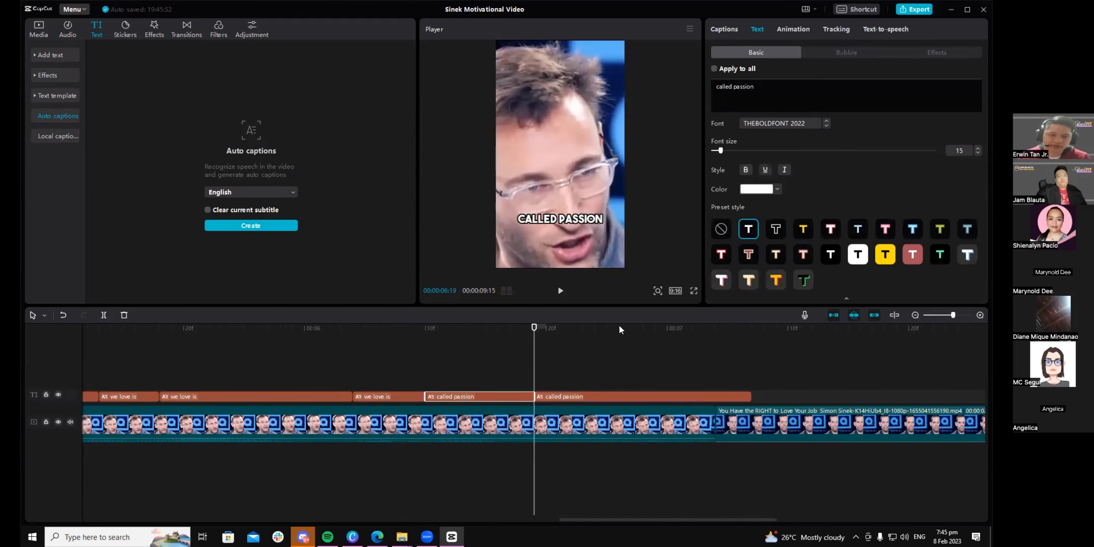
click(586, 397)
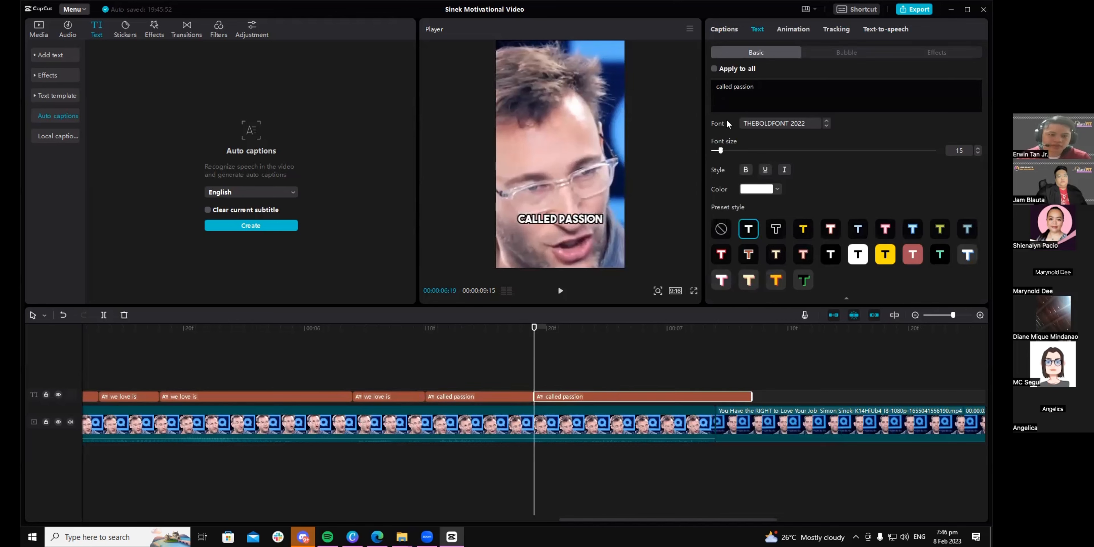
click(803, 229)
ctrl+scroll(531, 327, down, 5)
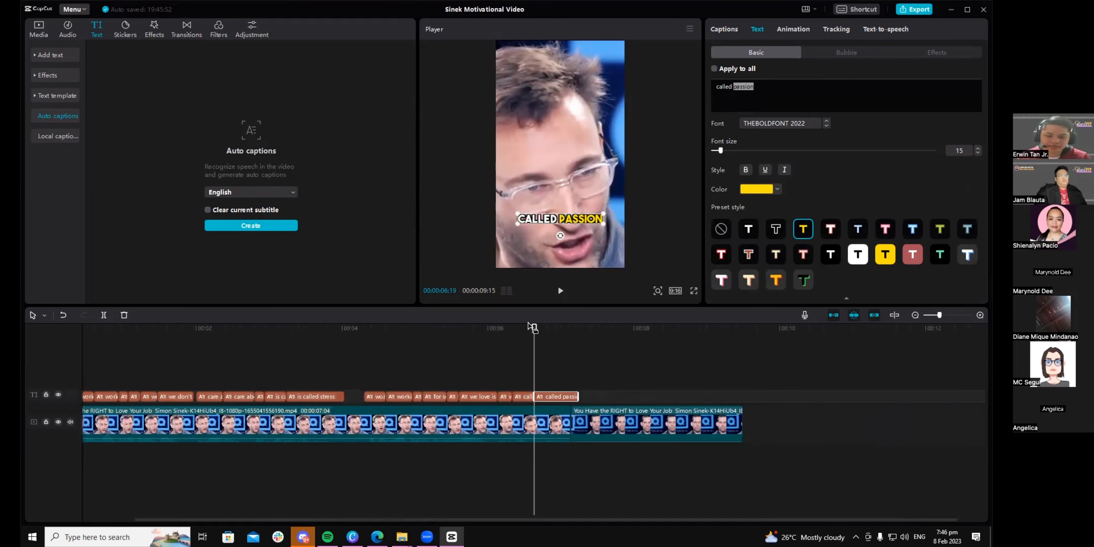
drag(532, 330, 102, 328)
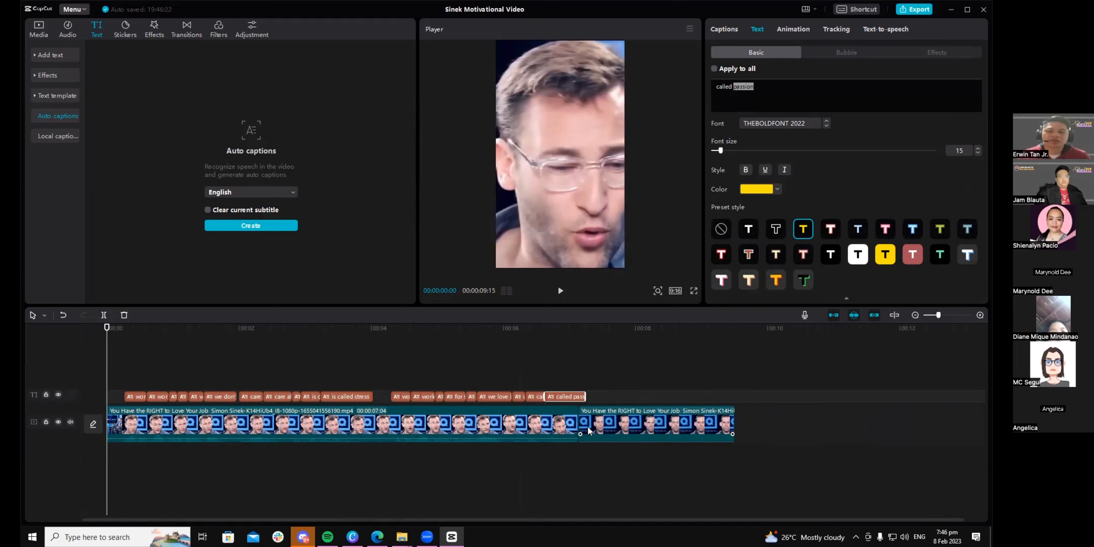
Step: Add Fed Up.mp3 from the imported media to an audio track below the video, starting just after the last video clip
click(38, 29)
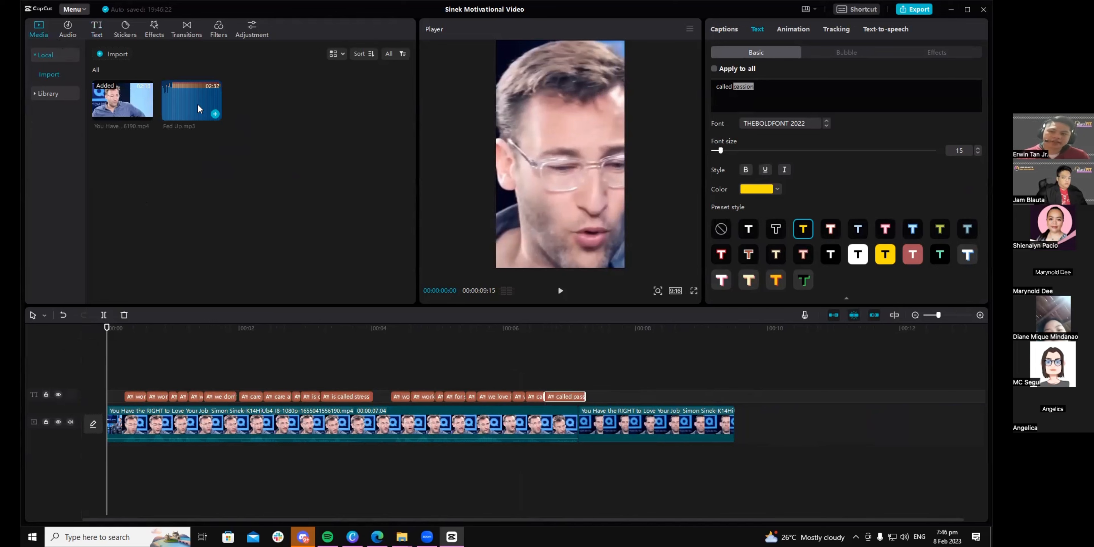
drag(198, 105, 256, 126)
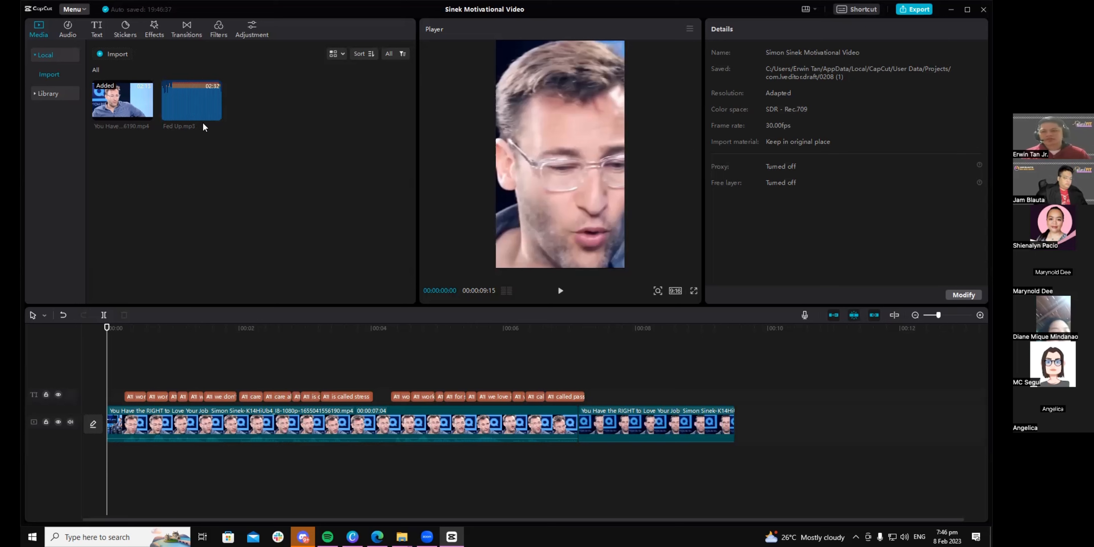
mouse_move(197, 119)
drag(198, 116, 127, 459)
key(ctrl+z)
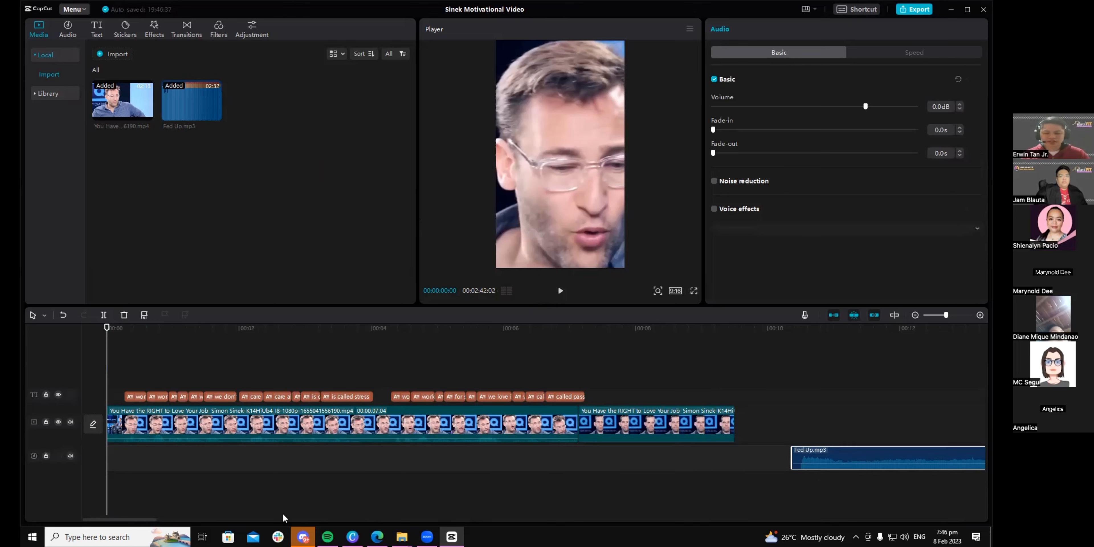
Step: Examine the waveform of the Fed Up.mp3 clip along the timeline up to about 45 seconds
scroll(170, 523, right, 4)
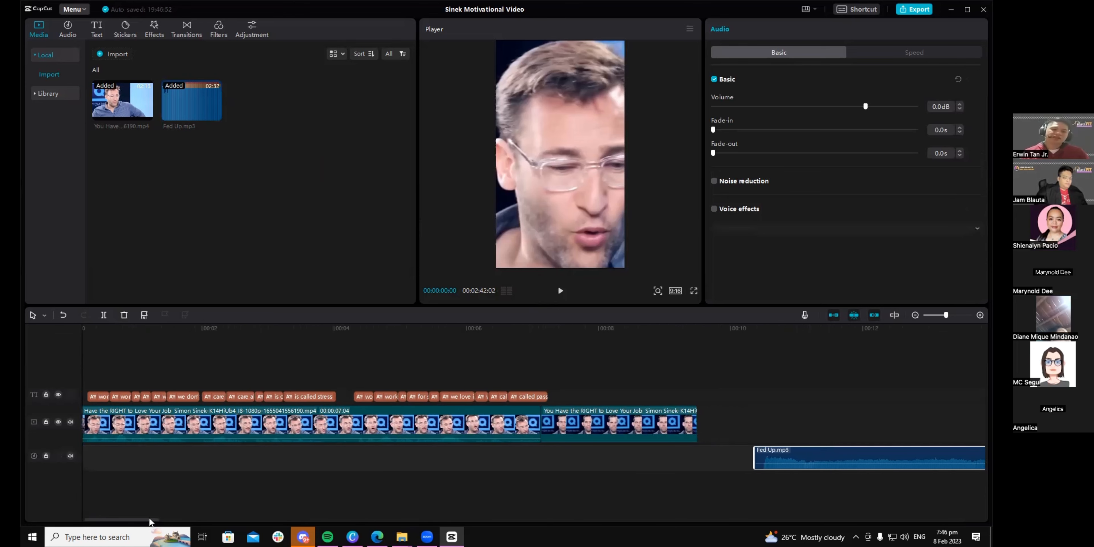
scroll(177, 525, right, 10)
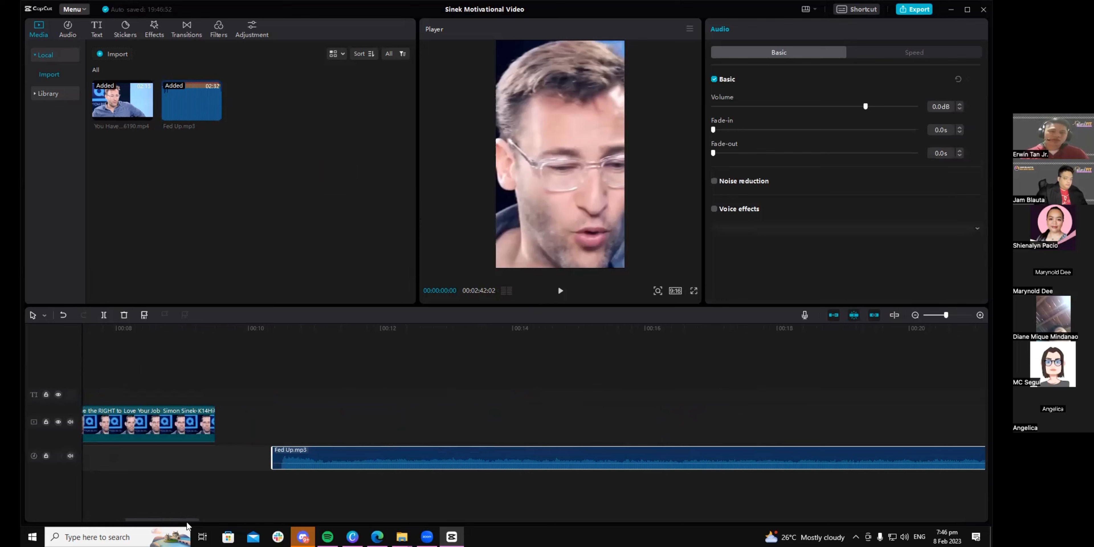
drag(187, 523, 215, 523)
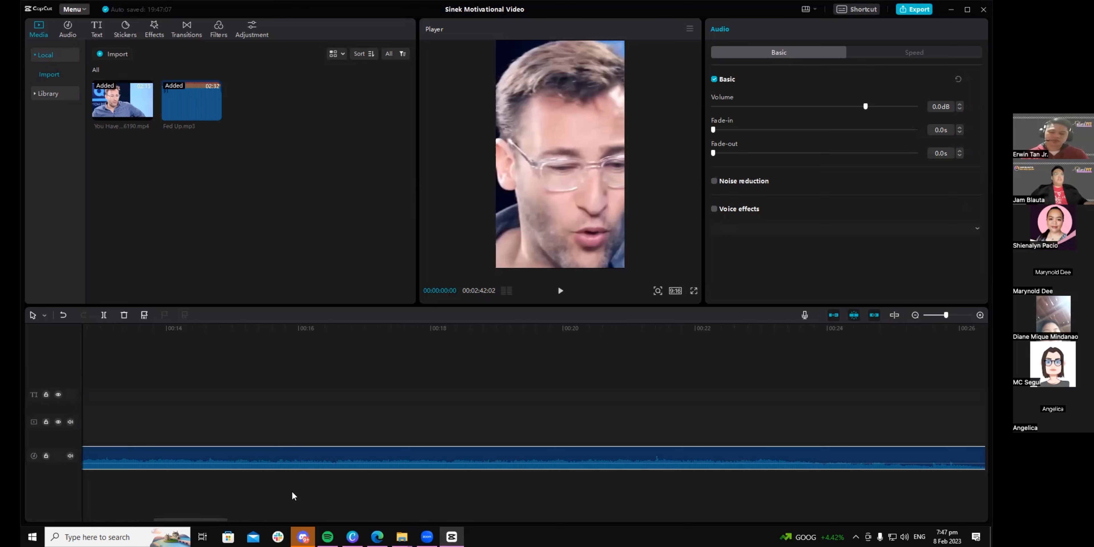
scroll(292, 496, down, 1)
scroll(292, 496, down, 1)
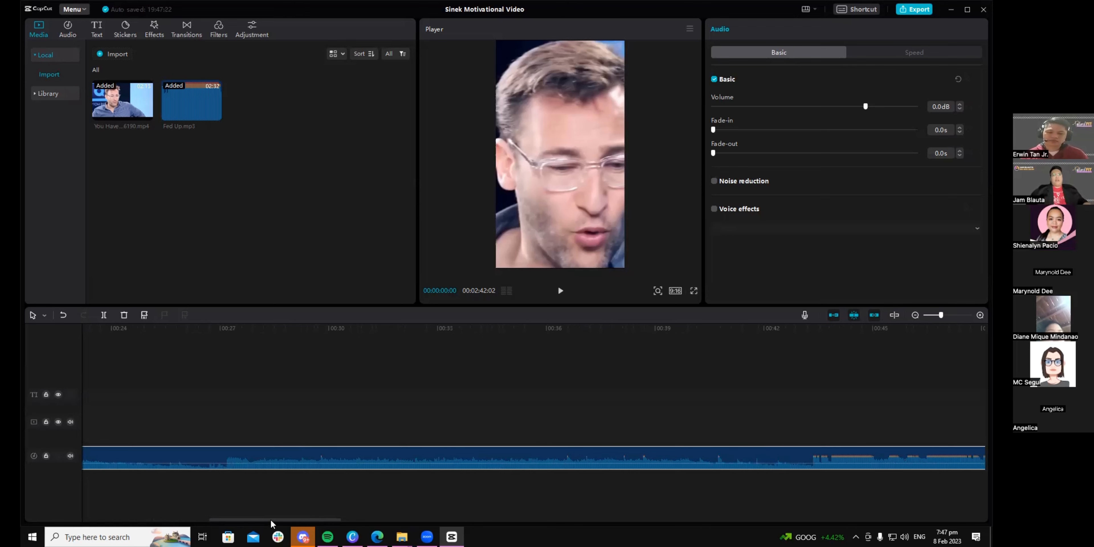
drag(274, 520, 271, 520)
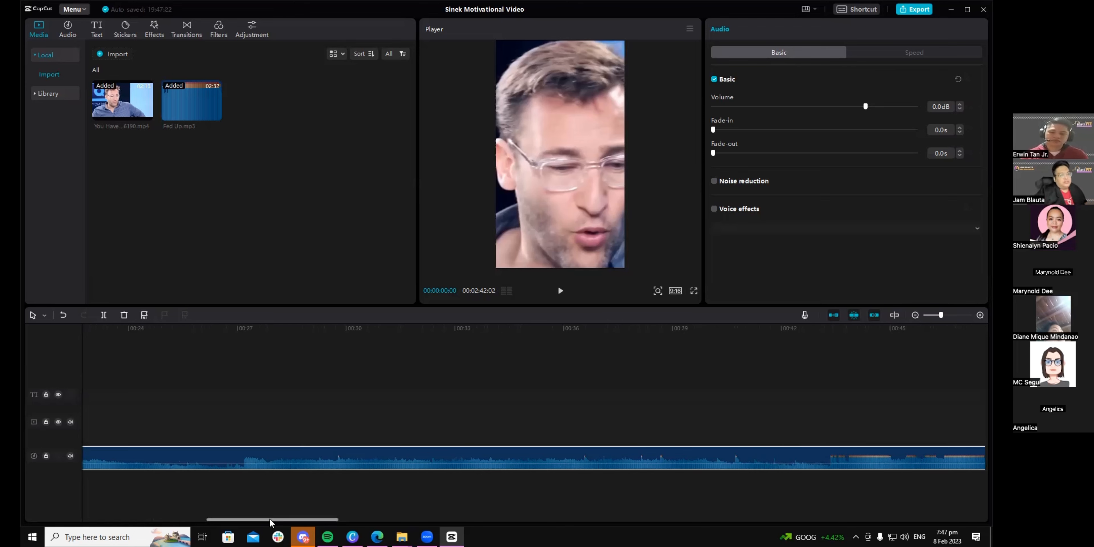
Step: Browse the tracks in the built-in music library
click(70, 29)
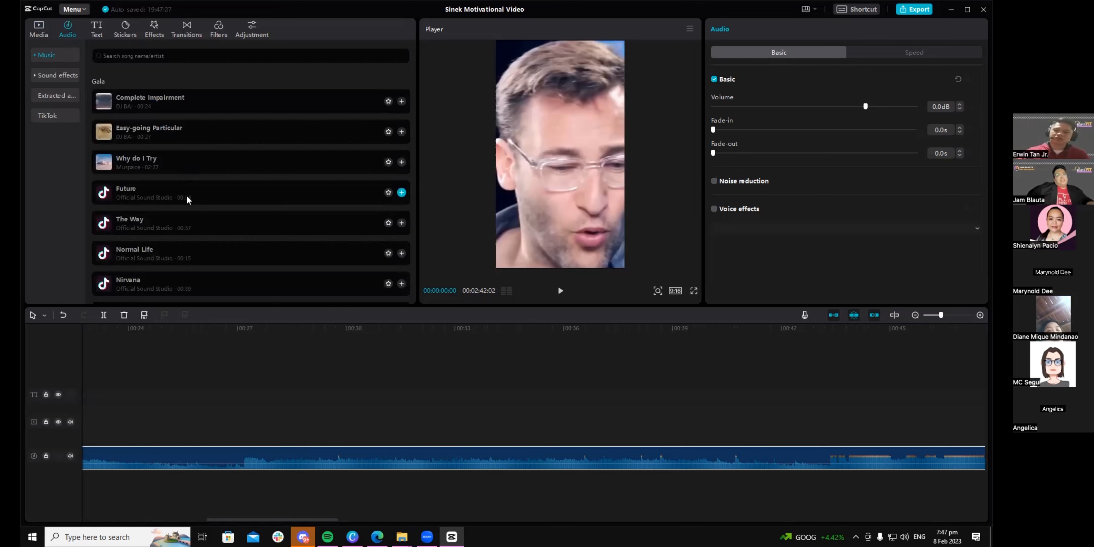
scroll(187, 196, down, 3)
scroll(188, 198, down, 10)
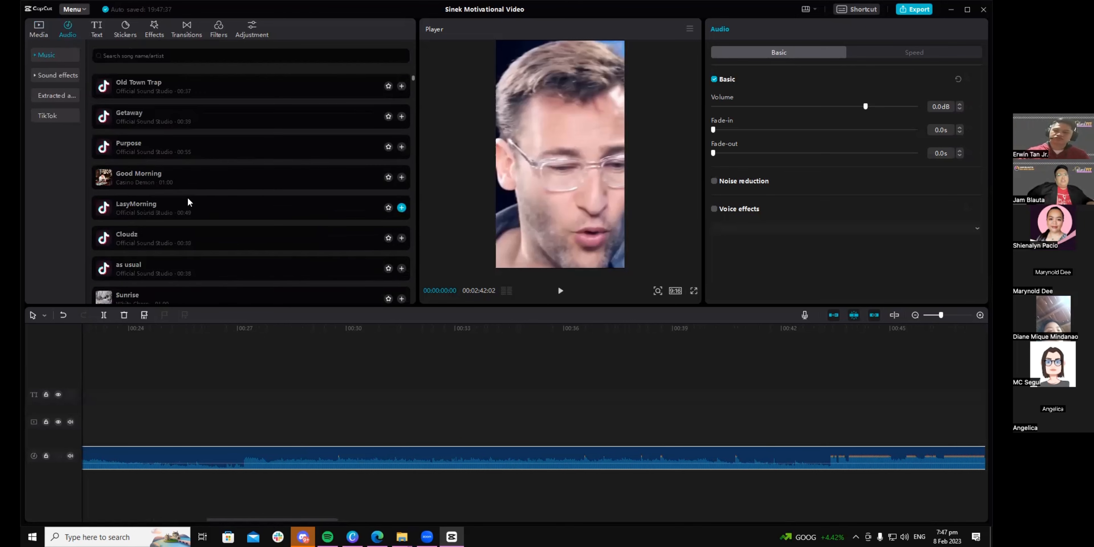
scroll(188, 198, down, 3)
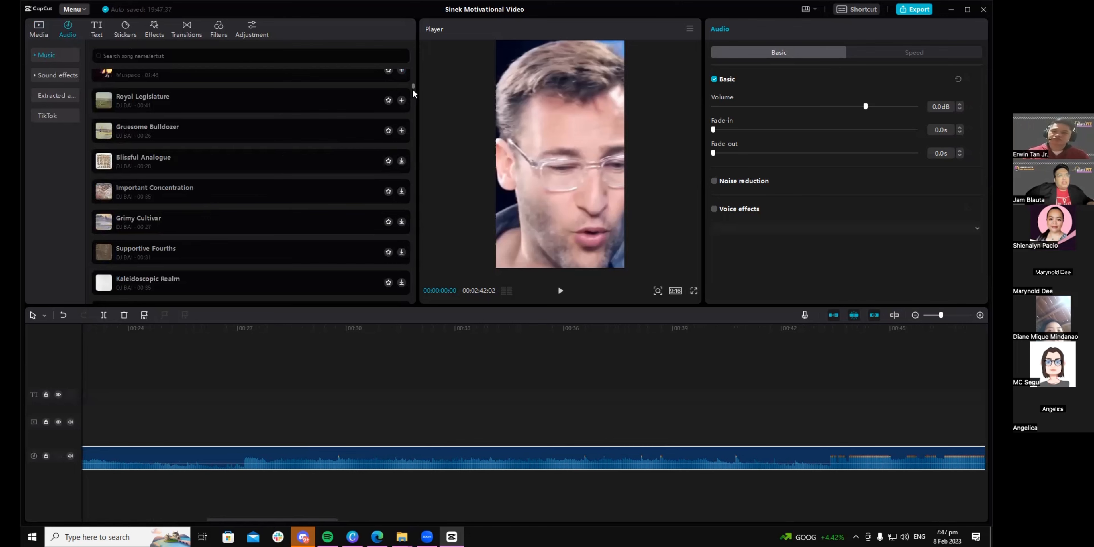
Step: Sign in to TikTok in the browser, allow capcut.com to open the desktop app, and refresh the TikTok audio collection
drag(412, 89, 412, 60)
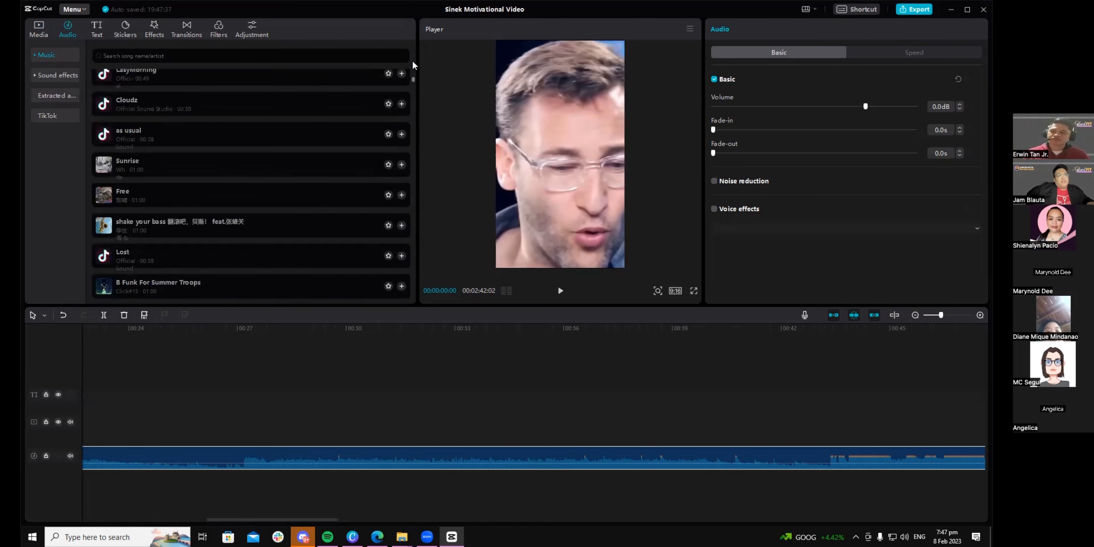
click(63, 119)
click(255, 182)
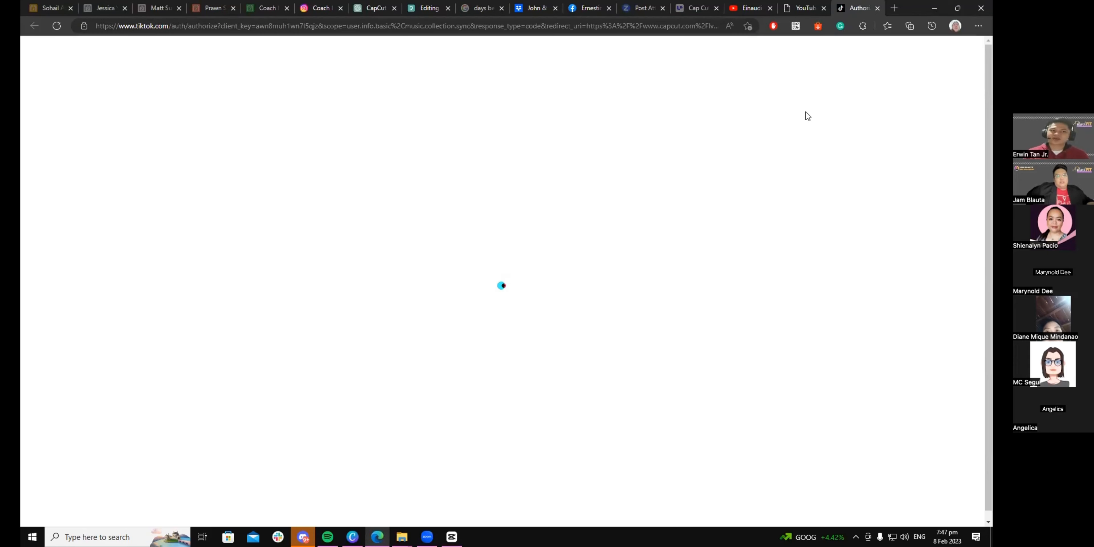
click(503, 376)
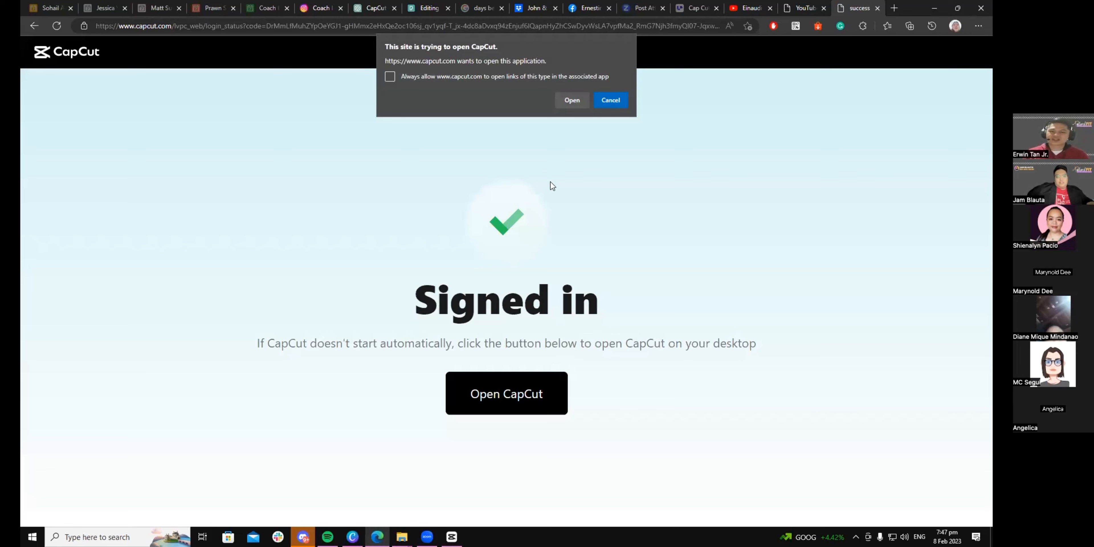
click(529, 76)
click(571, 100)
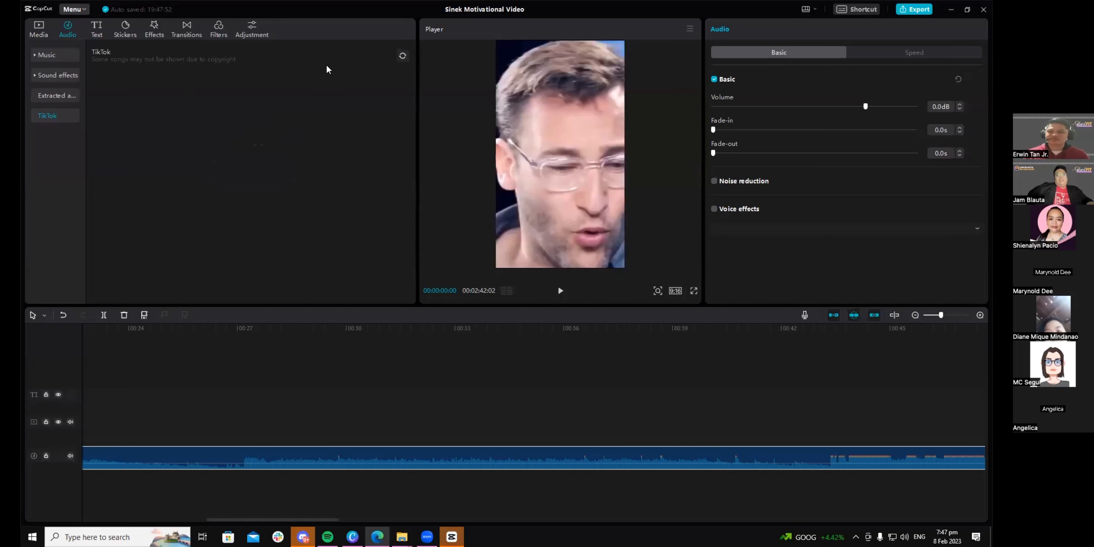
click(405, 57)
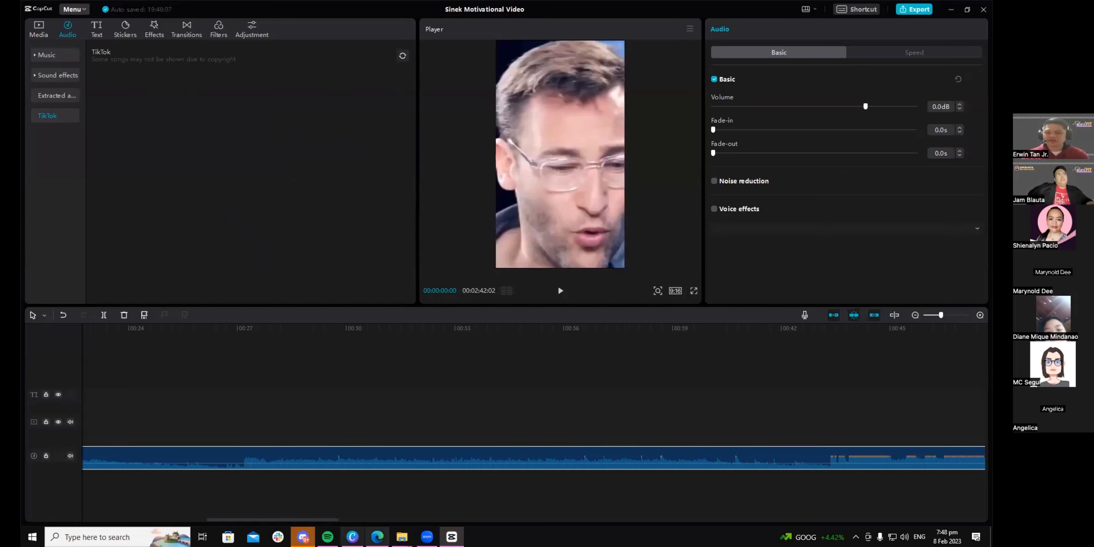
Step: Switch to Microsoft Edge and play the YouTube track Einaudi: Experience
mouse_move(377, 537)
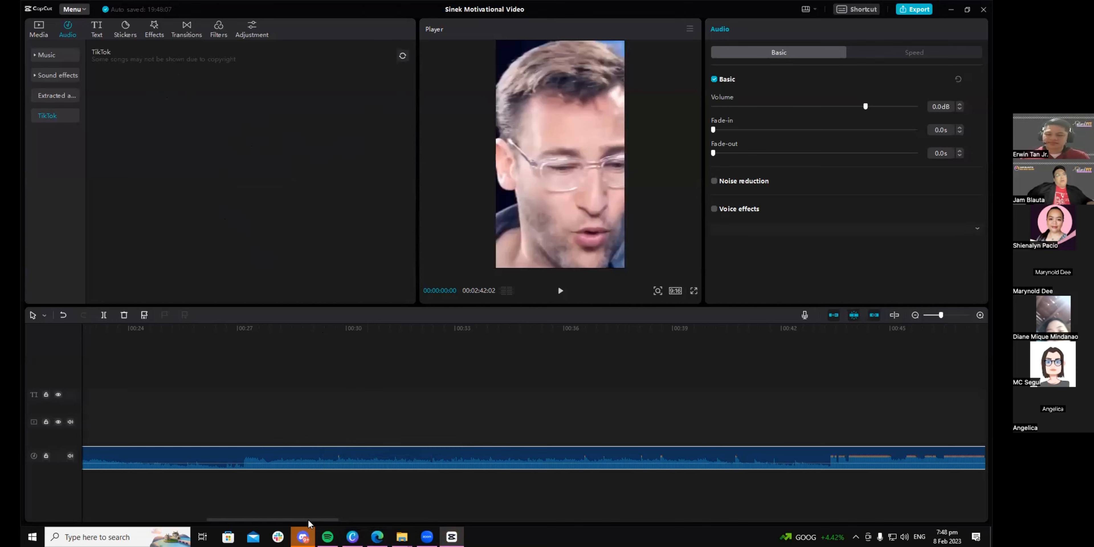
drag(267, 519, 140, 520)
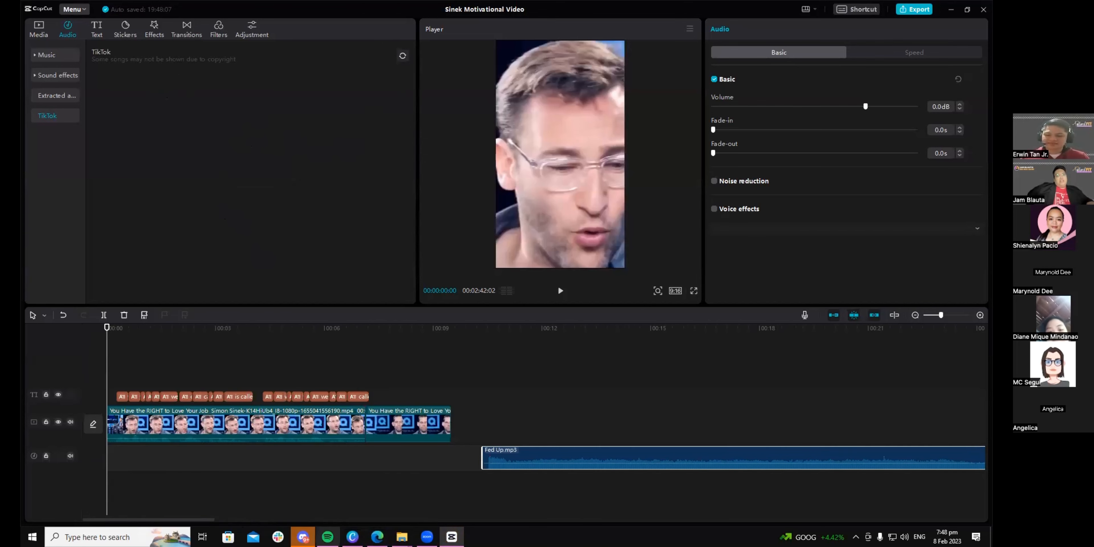
click(377, 536)
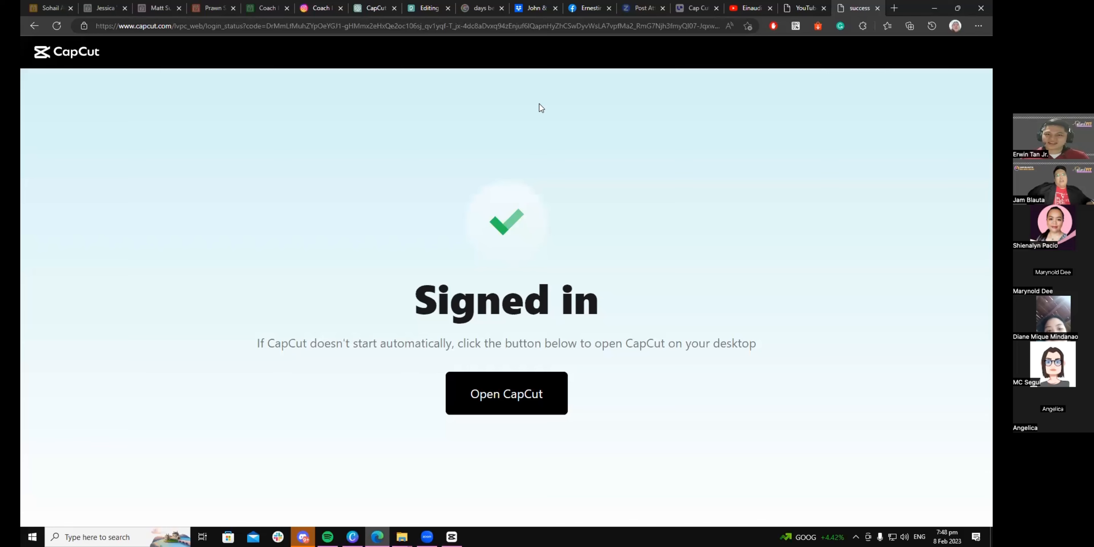
click(749, 7)
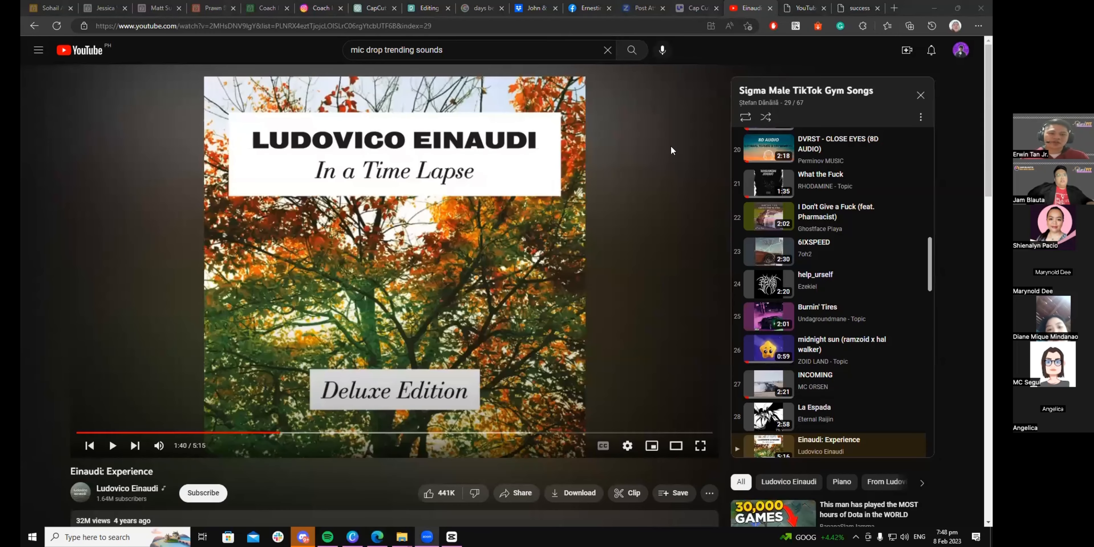
click(724, 51)
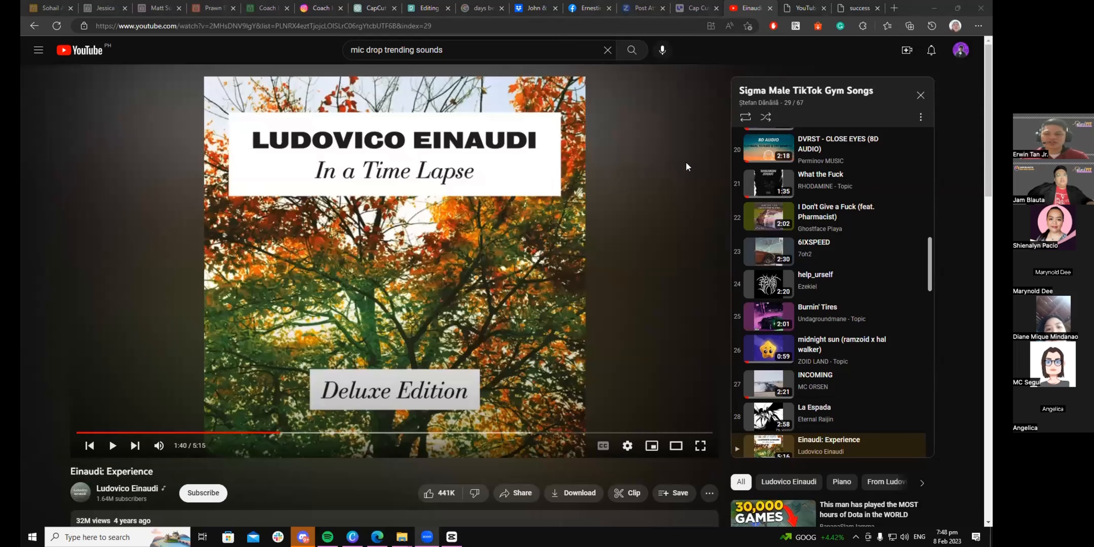
click(316, 169)
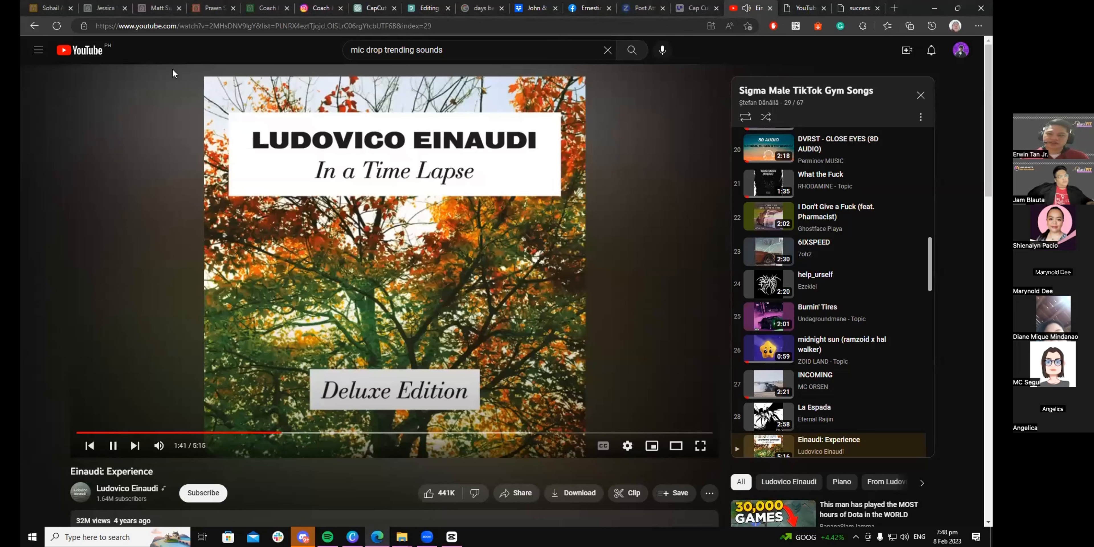
Step: Insert "pp" after "youtube" in the video's address to load it in Y2Mate, and request its 160k MP3 conversion
click(160, 26)
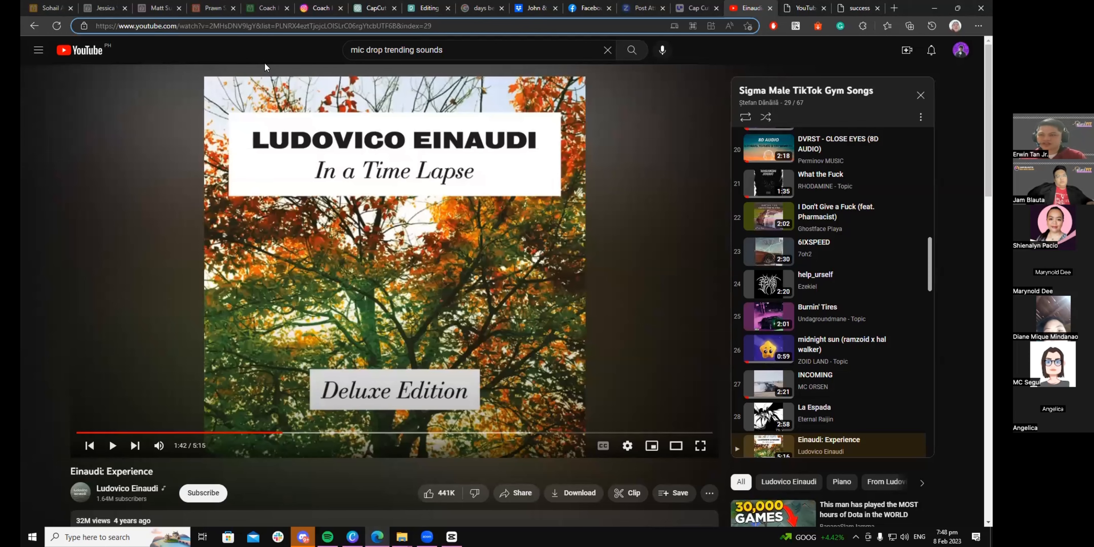
text(pp)
key(Return)
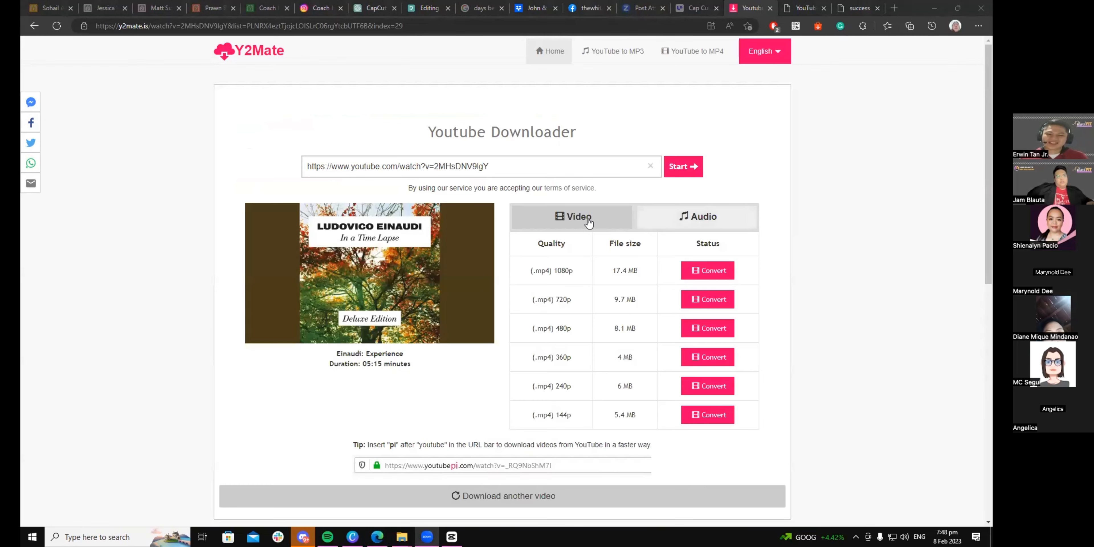
click(703, 226)
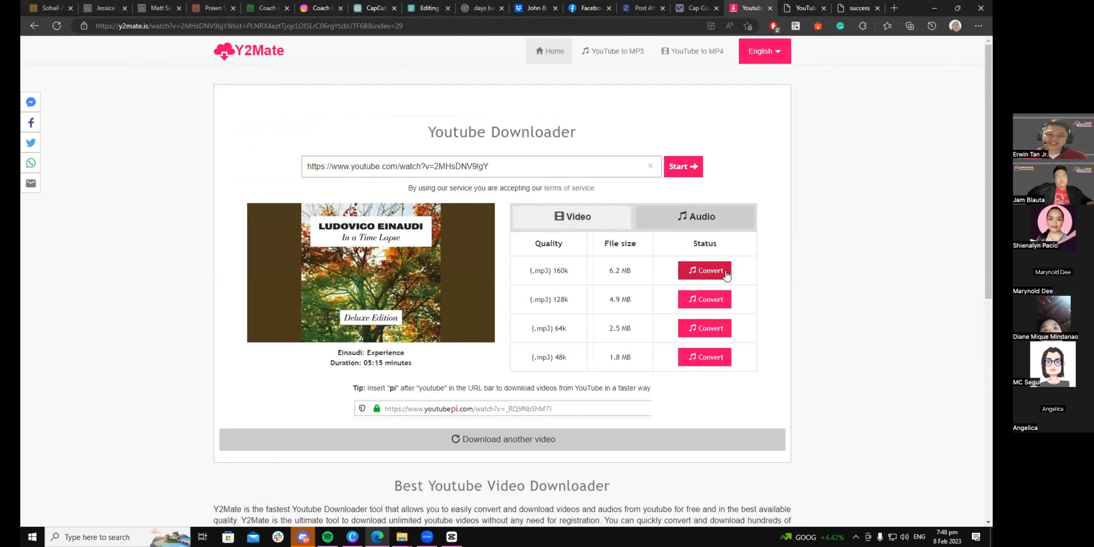
click(724, 278)
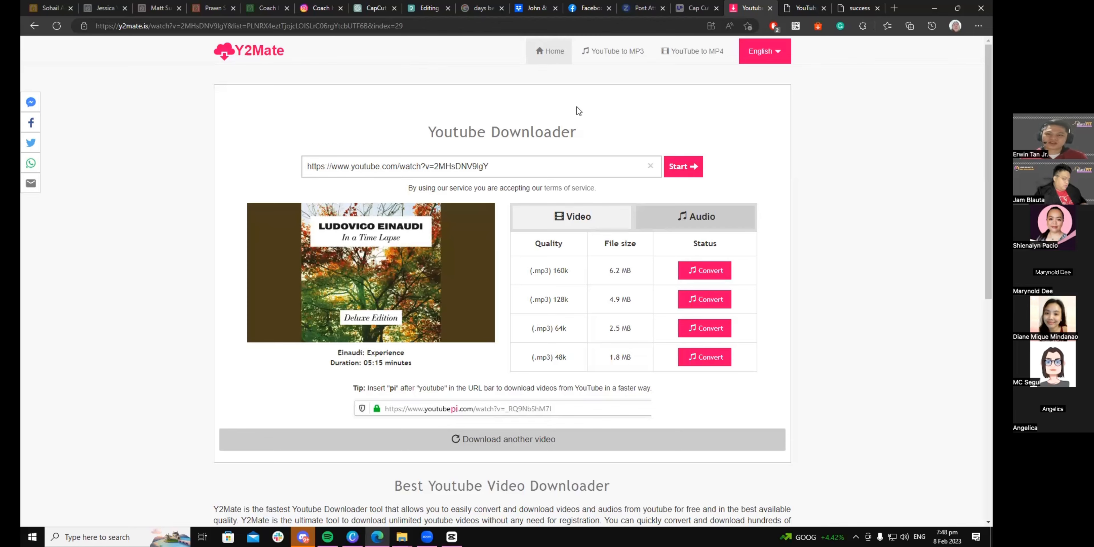
Step: Search the web for "yt to mp3", open the YtMp3 converter, and switch its output format to MP4
key(ctrl+l)
text(yt to mp3)
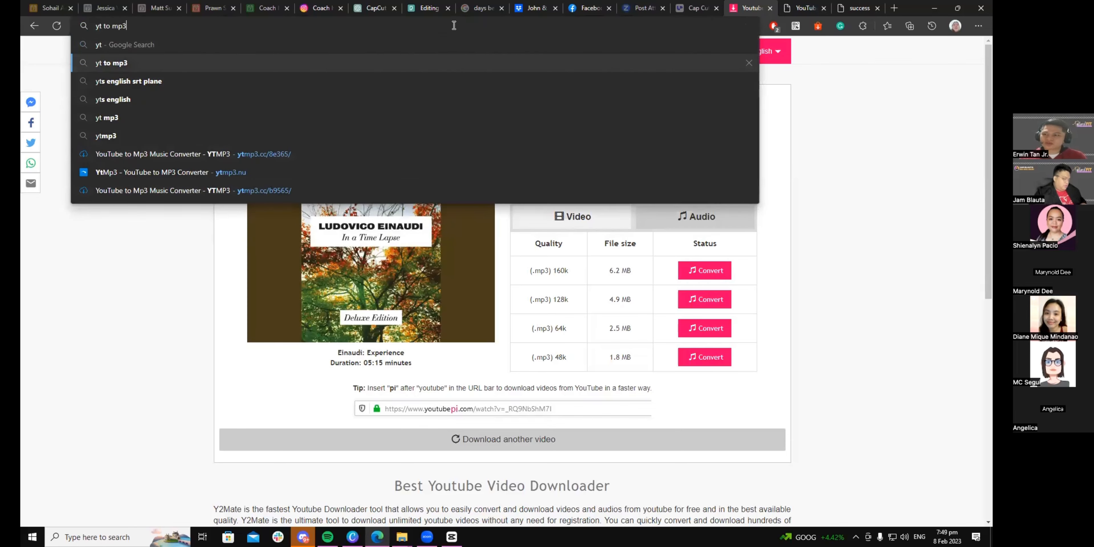
key(Return)
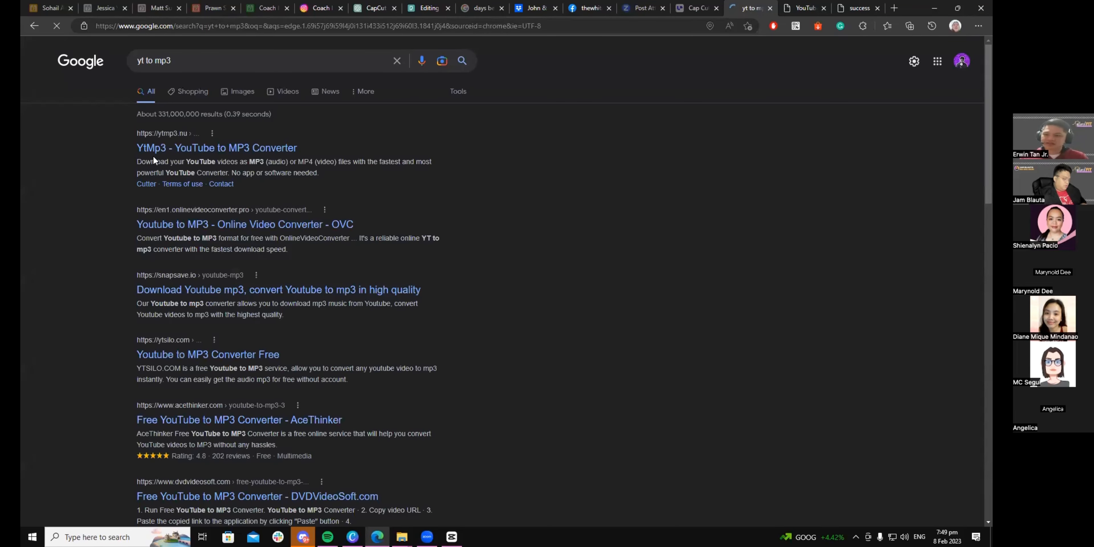
click(229, 148)
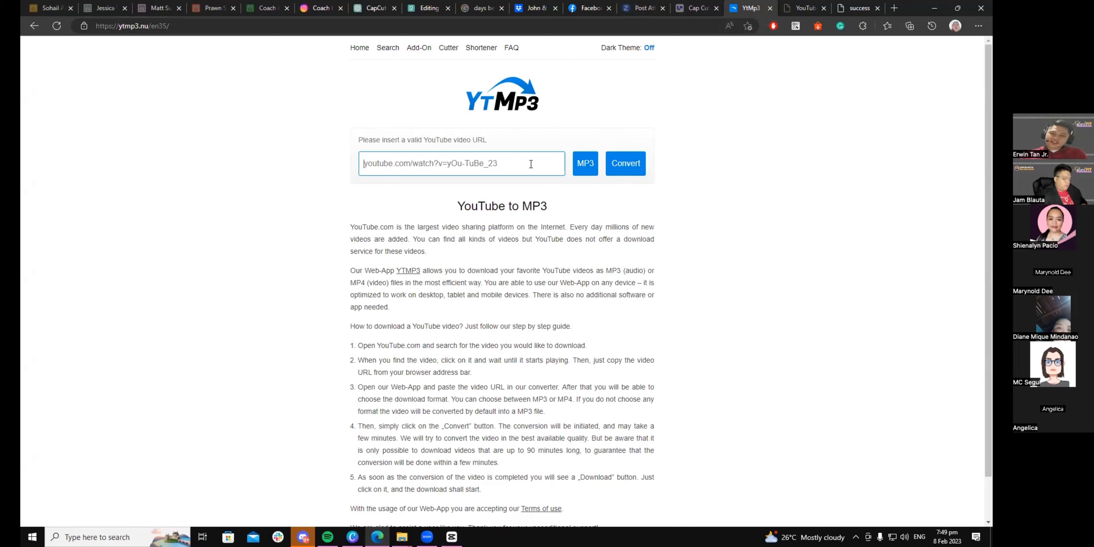
click(587, 171)
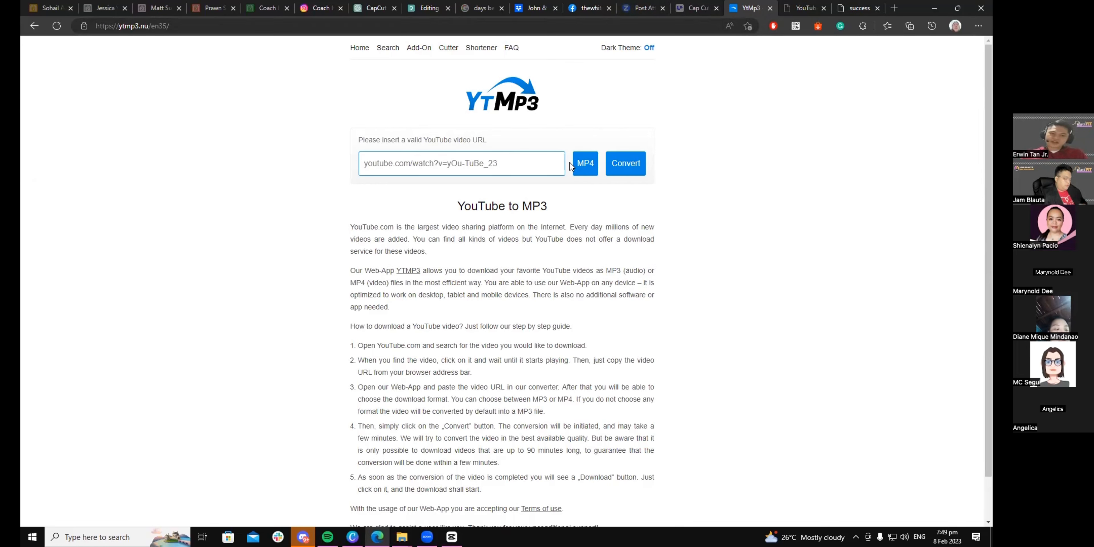
click(610, 170)
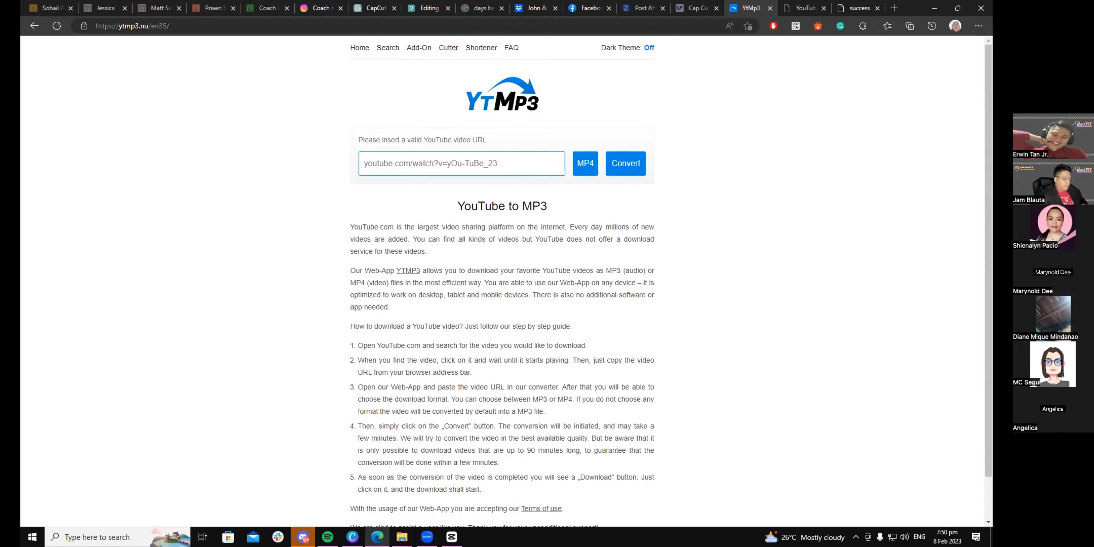
Step: Return to CapCut, examine the Fed Up.mp3 waveform around its beat change, and place the playhead at 00:00:27:17
click(452, 536)
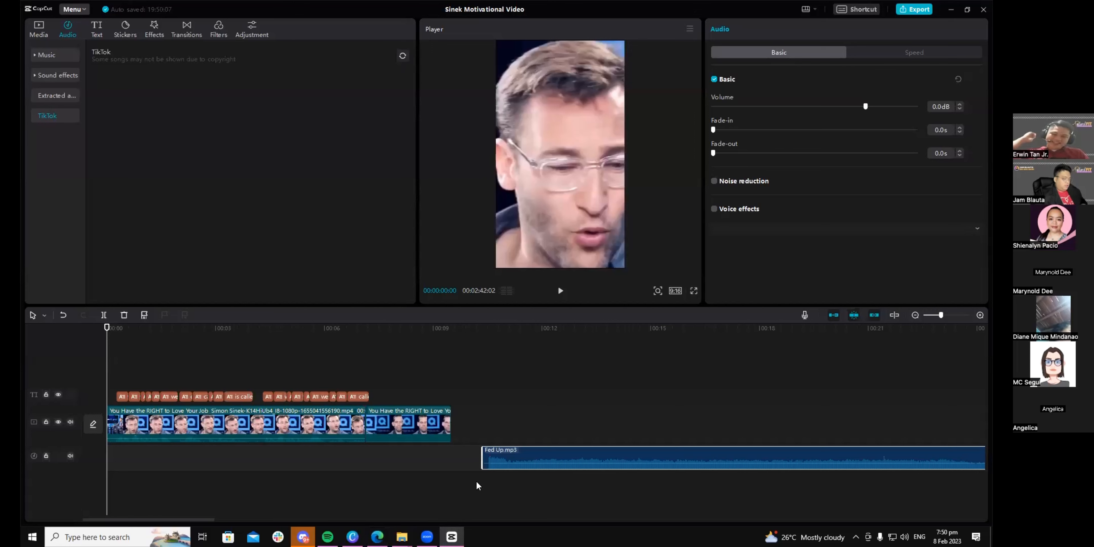
scroll(476, 487, down, 2)
drag(254, 519, 323, 522)
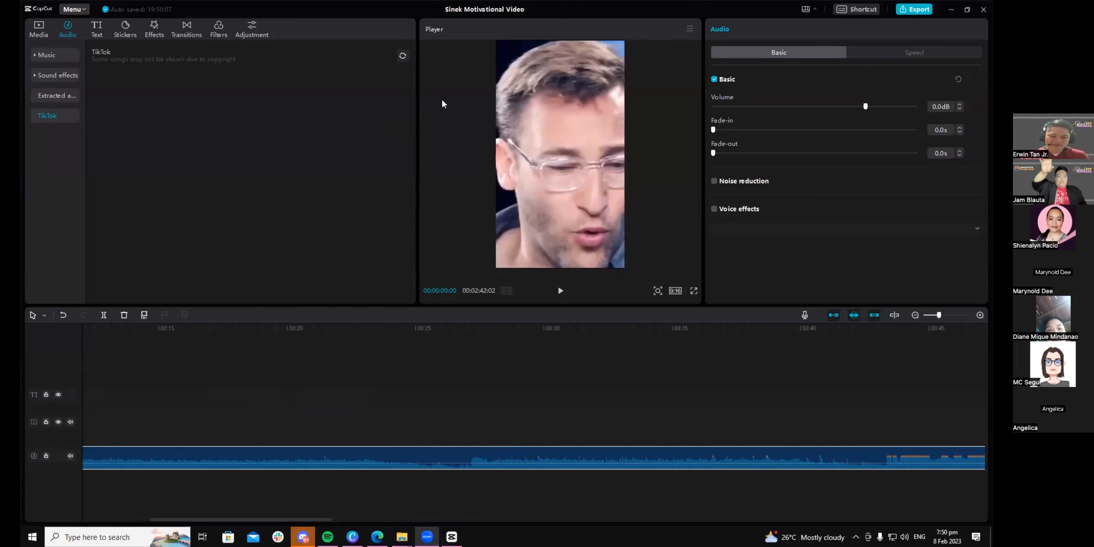
click(697, 413)
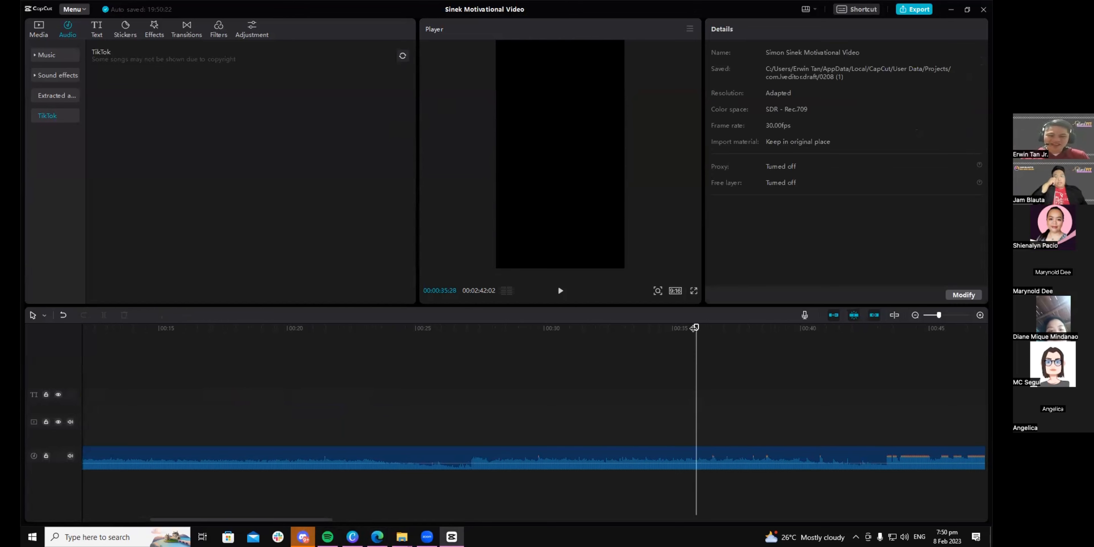
drag(694, 328, 469, 333)
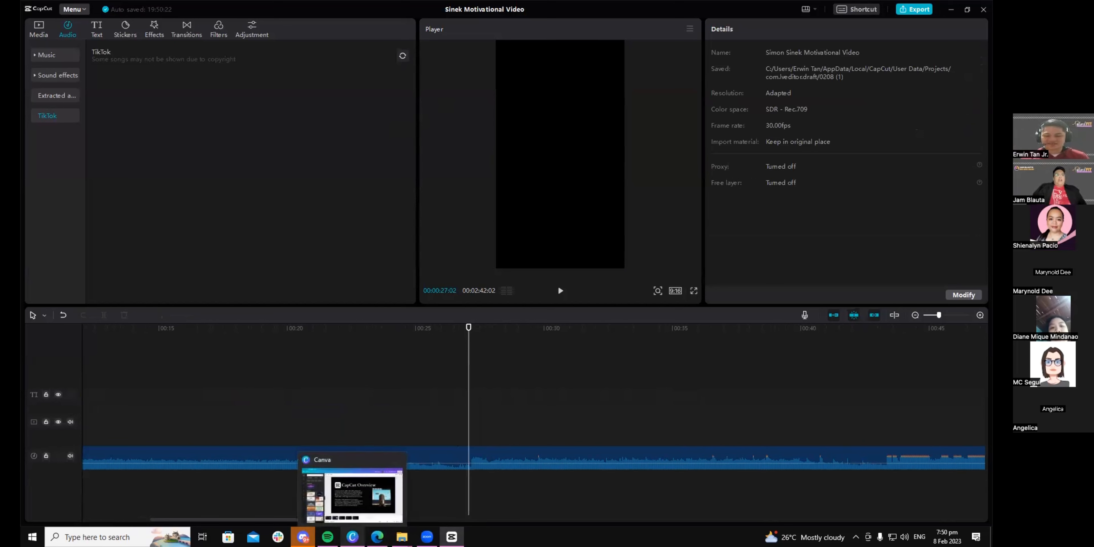
click(464, 488)
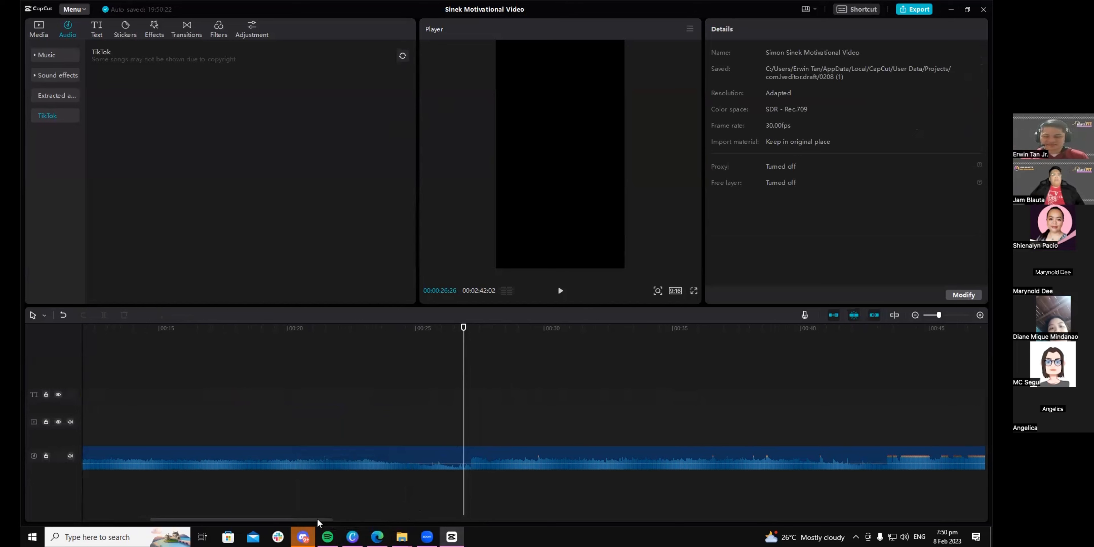
drag(285, 525, 221, 525)
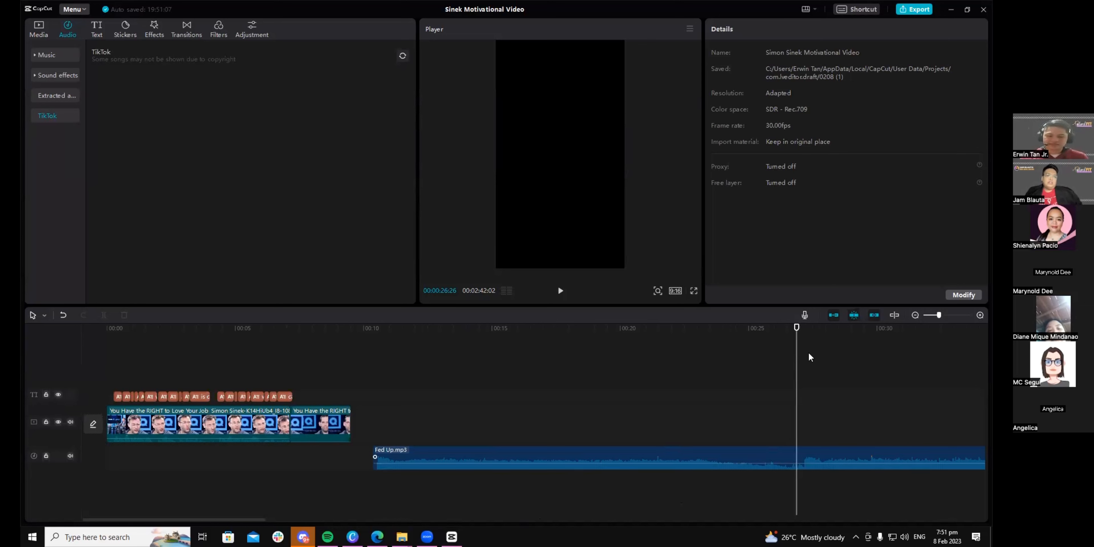
drag(796, 329, 814, 329)
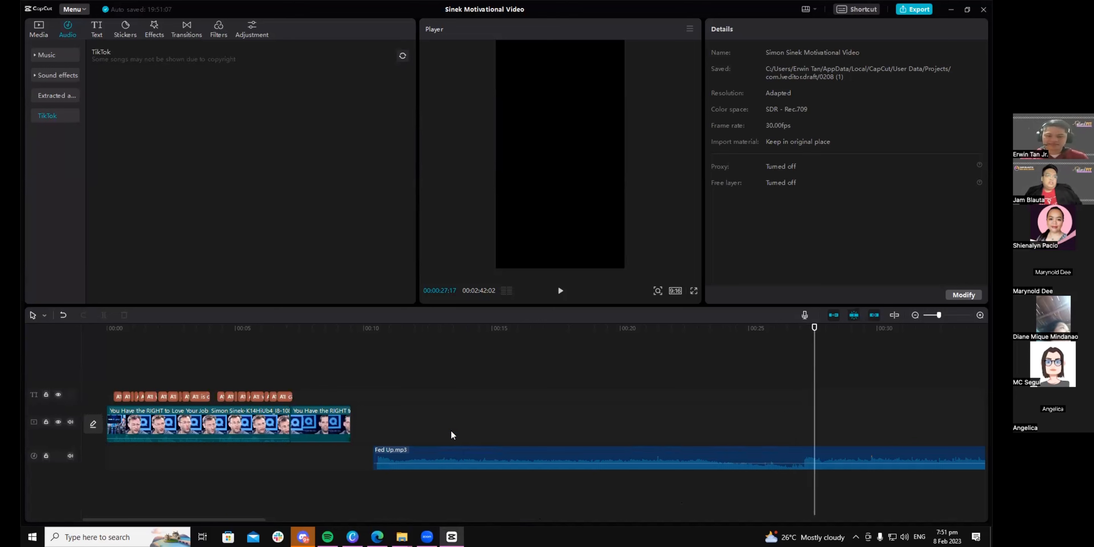
Step: Shift the Fed Up.mp3 clip slightly earlier and set the playhead to 00:00:26:23, just before the waveform rises
drag(451, 456, 444, 456)
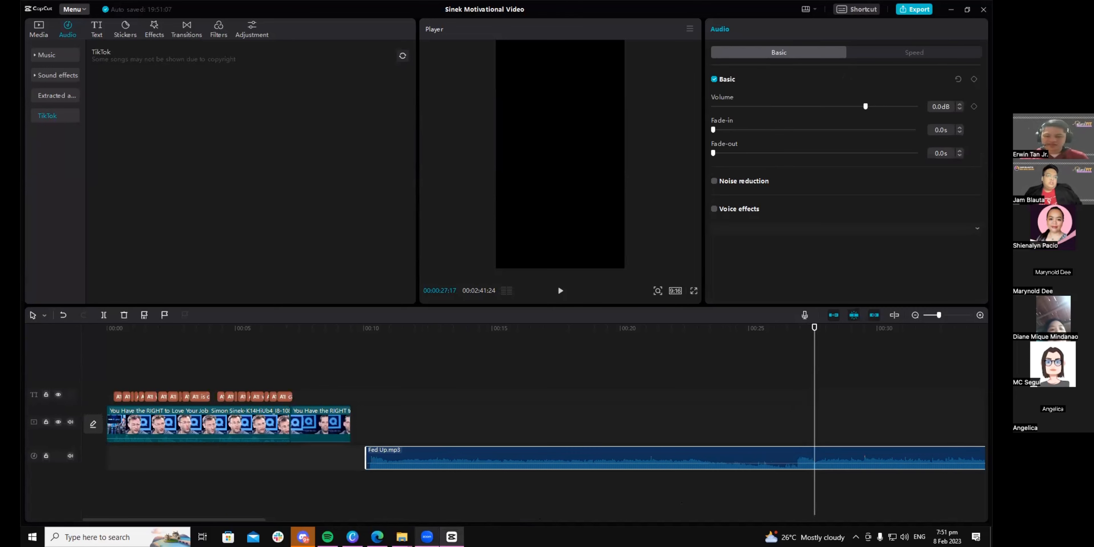
mouse_move(402, 536)
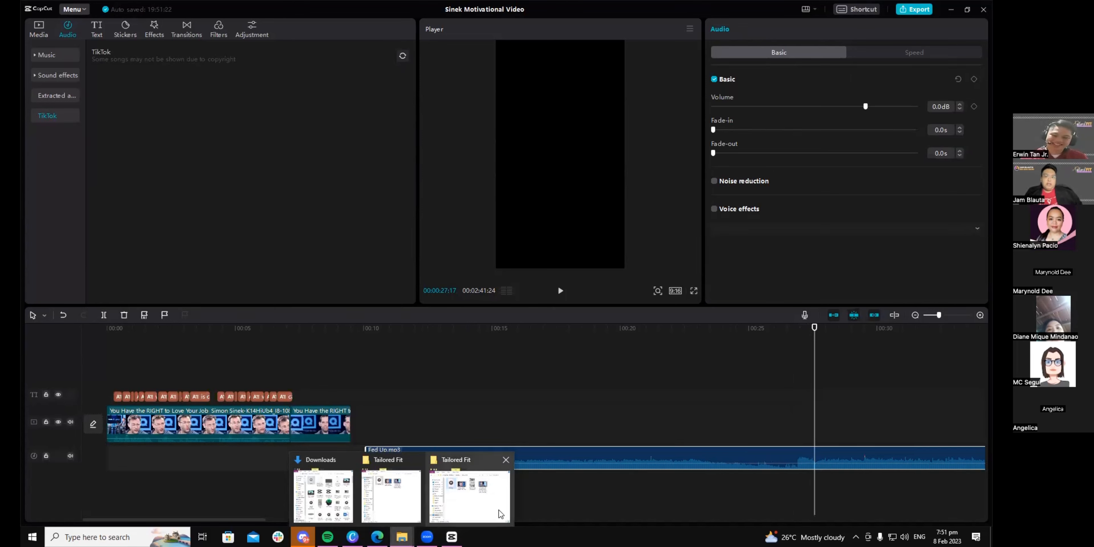
click(629, 494)
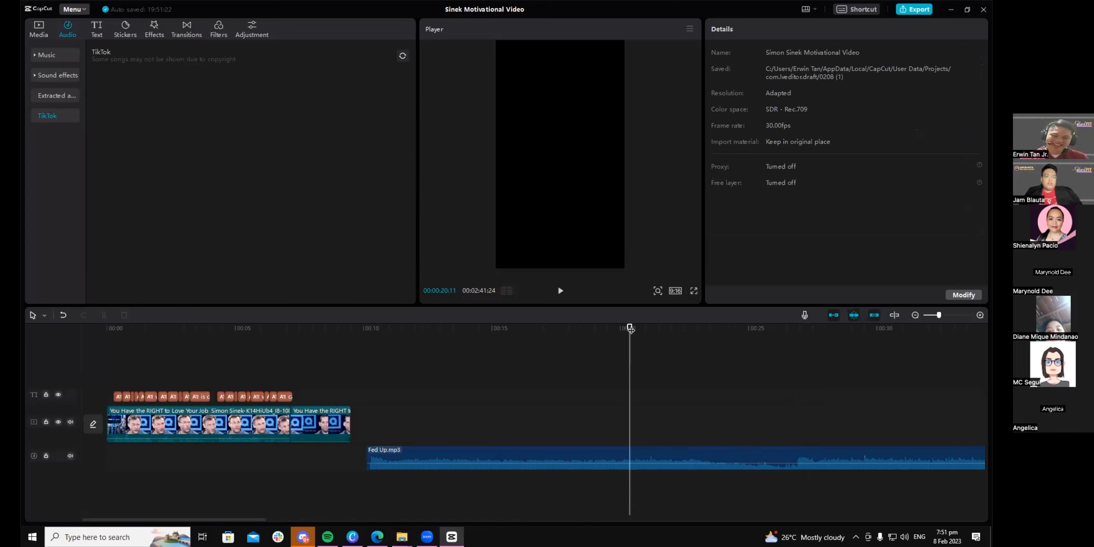
click(636, 329)
drag(785, 351, 793, 353)
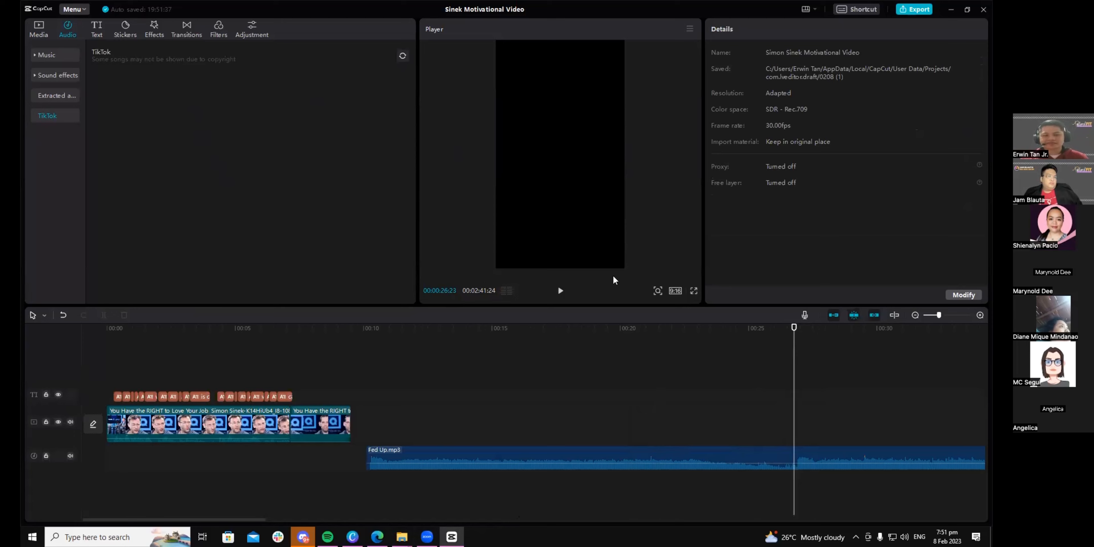
Step: Open the Tailored Fit folder that holds the Fed Up audio file and the two source videos
mouse_move(401, 536)
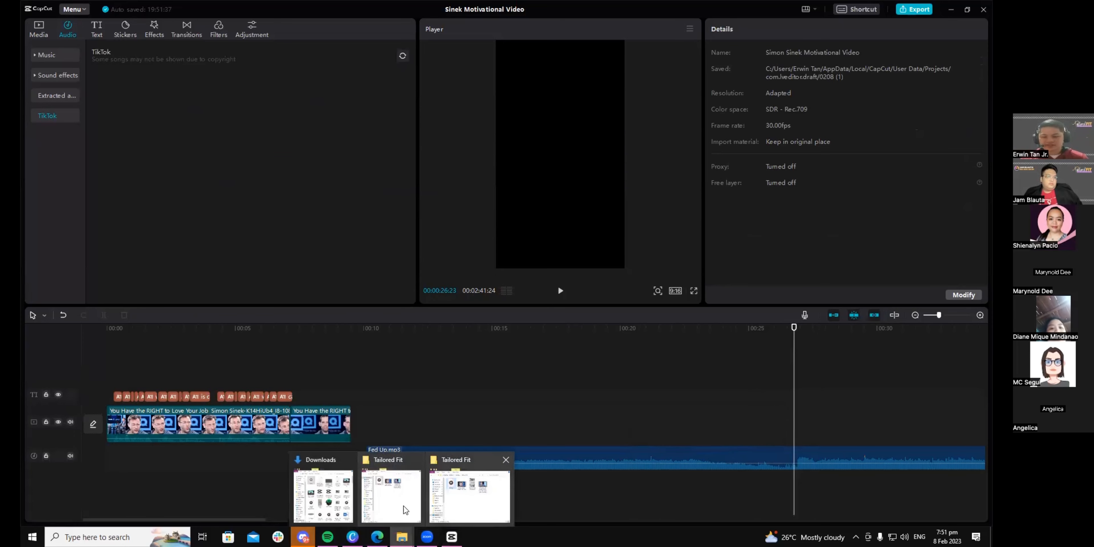
click(469, 493)
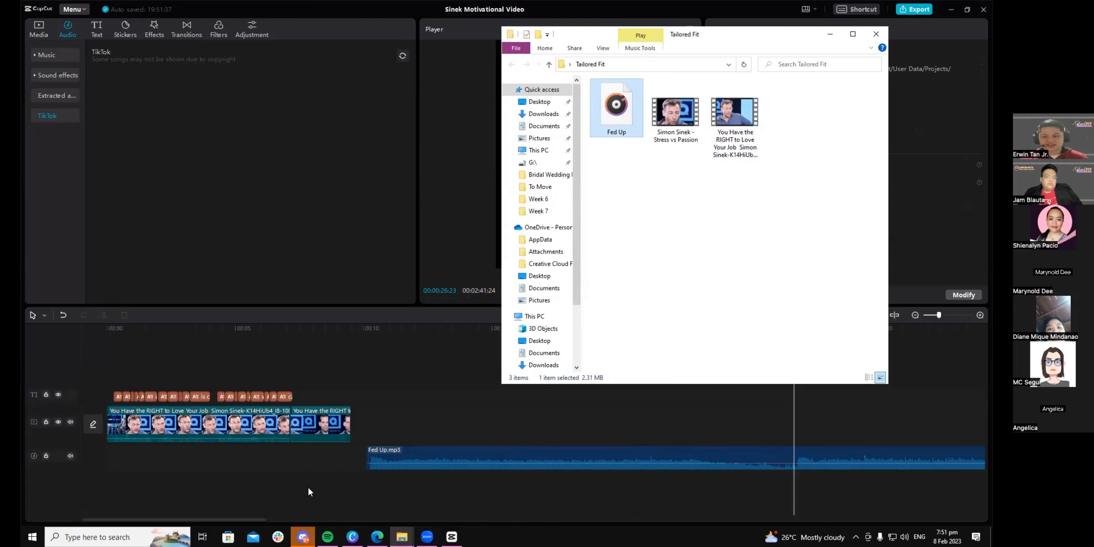
click(119, 536)
text(png)
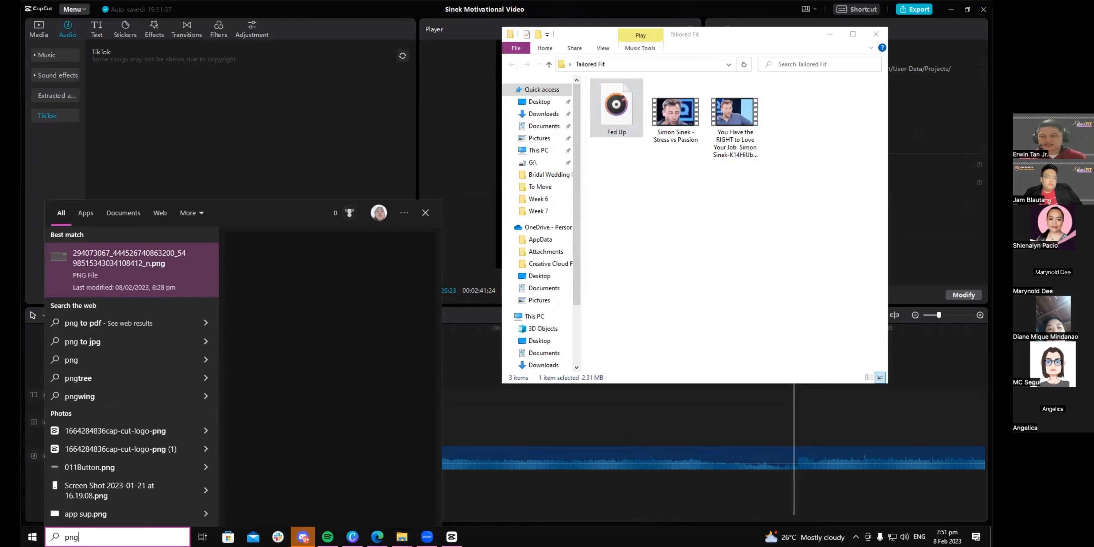
key(BackSpace)
key(BackSpace)
key(BackSpace)
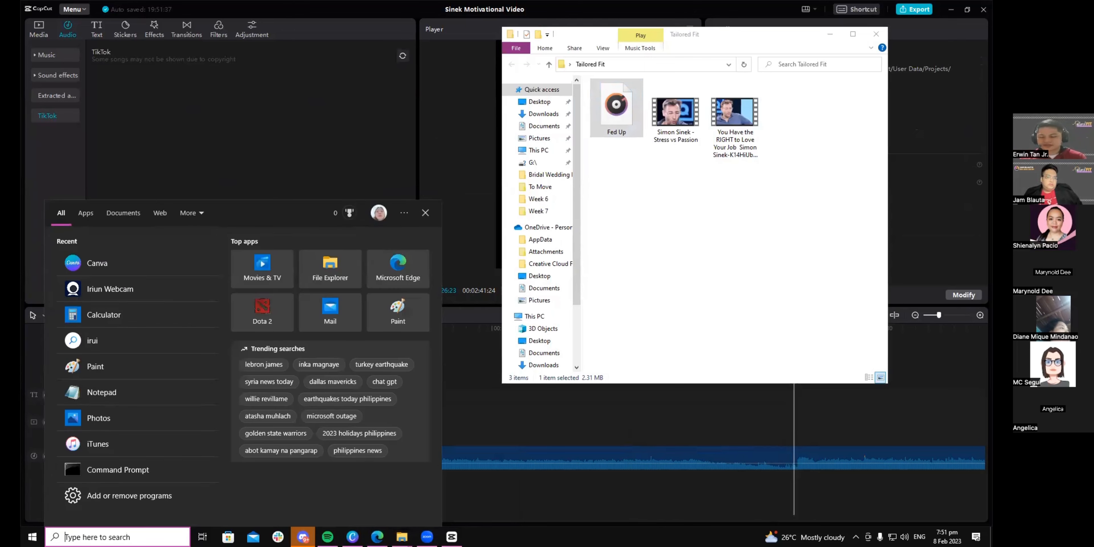
Step: Open Paint and fill the whole blank canvas with yellow
text(paint)
key(Return)
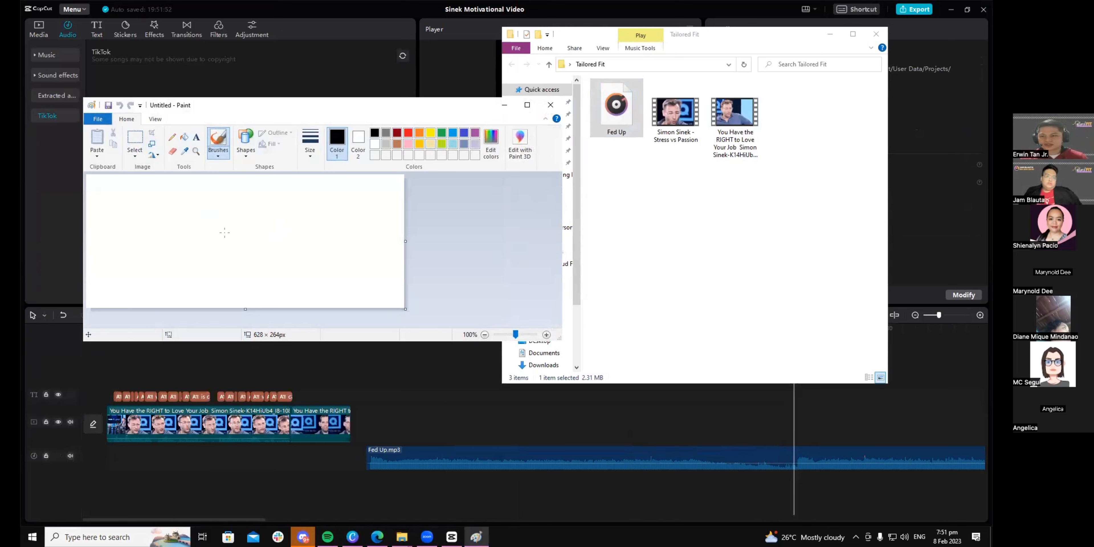
click(396, 132)
click(210, 240)
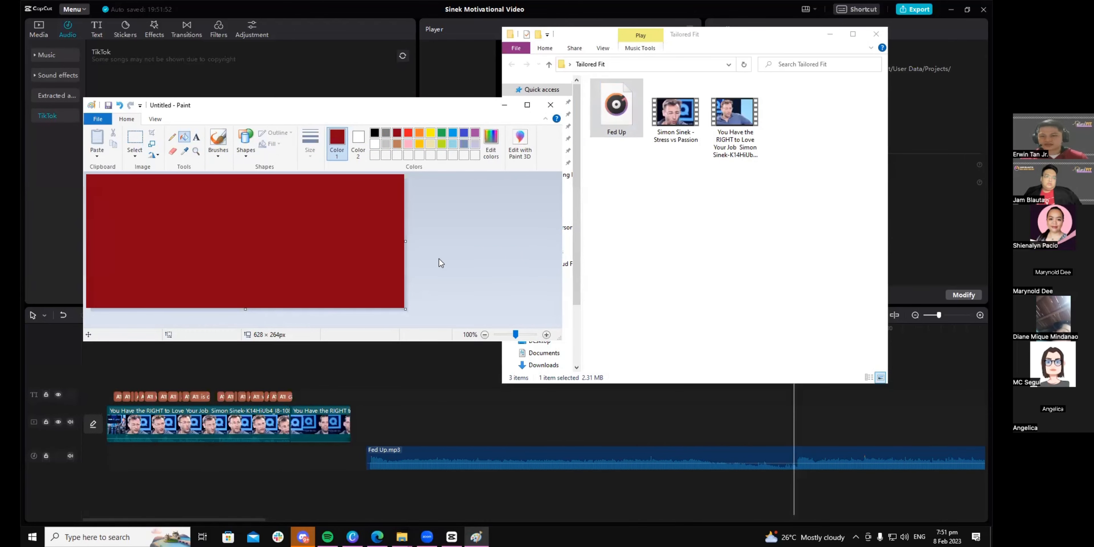
click(430, 134)
click(367, 243)
Step: Save the yellow image as PNG in the Tailored Fit folder and close Paint
click(97, 119)
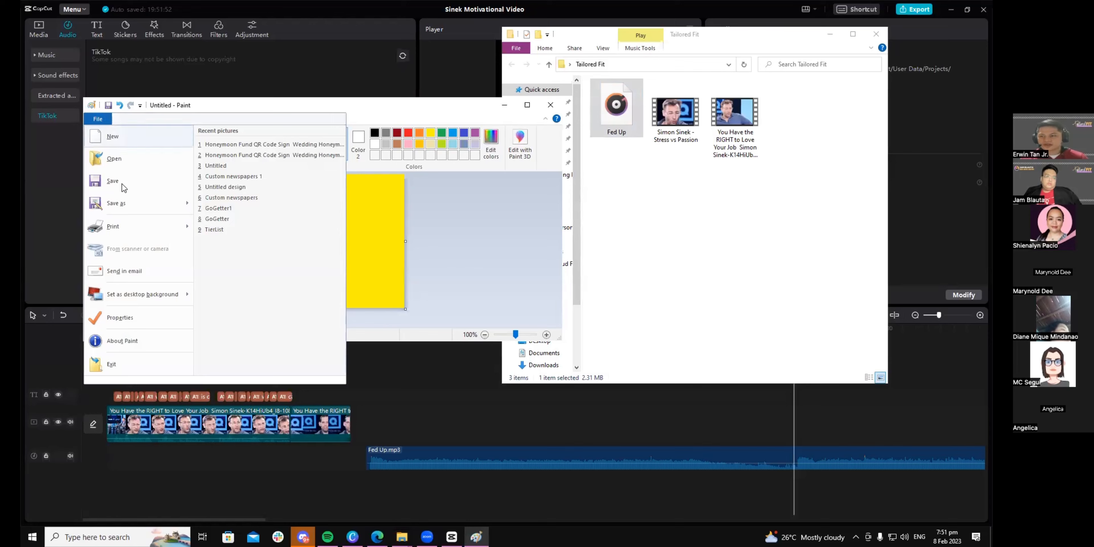
click(107, 185)
text(PNG)
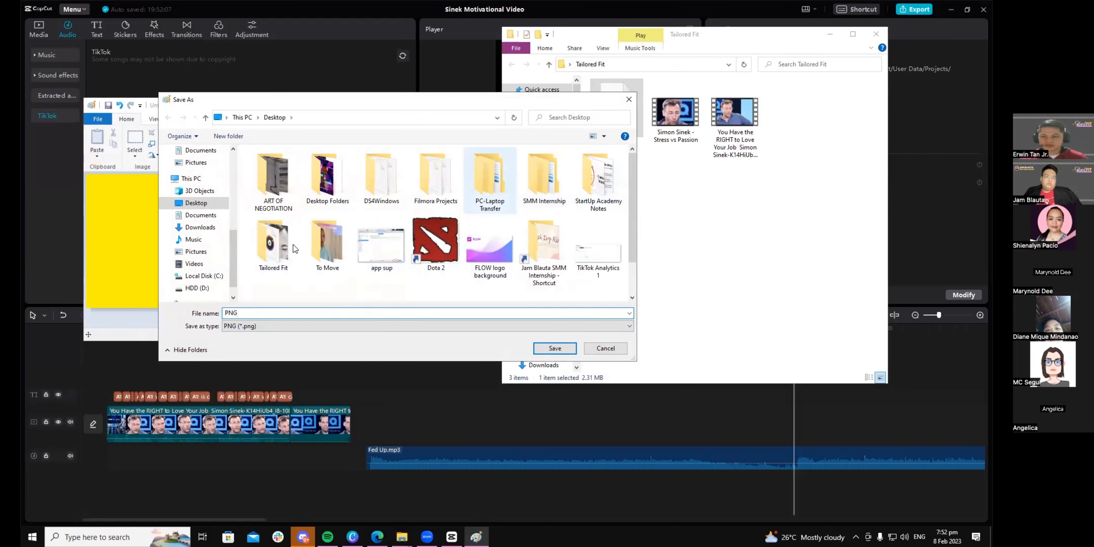
double_click(274, 246)
click(555, 348)
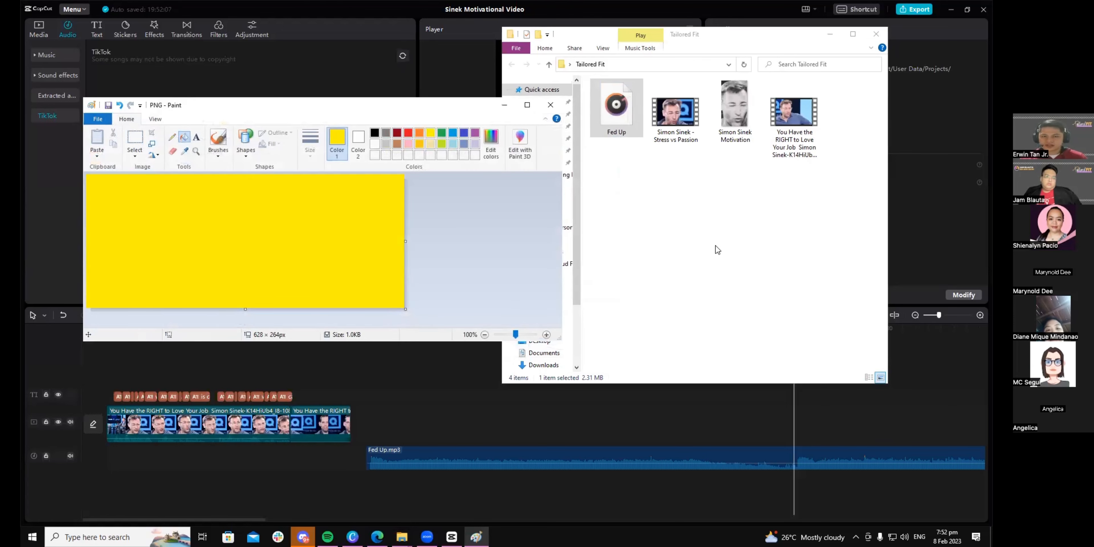
click(547, 109)
Step: Import PNG.png from the Tailored Fit folder into CapCut and place it on a track above the video at the timeline's start
click(833, 162)
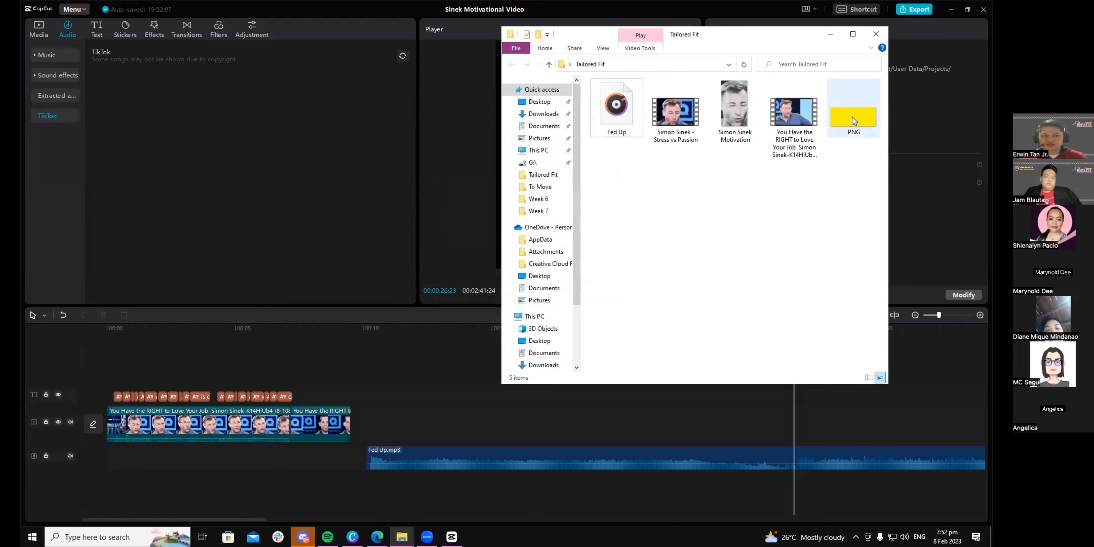
drag(851, 117, 285, 161)
drag(641, 182, 669, 137)
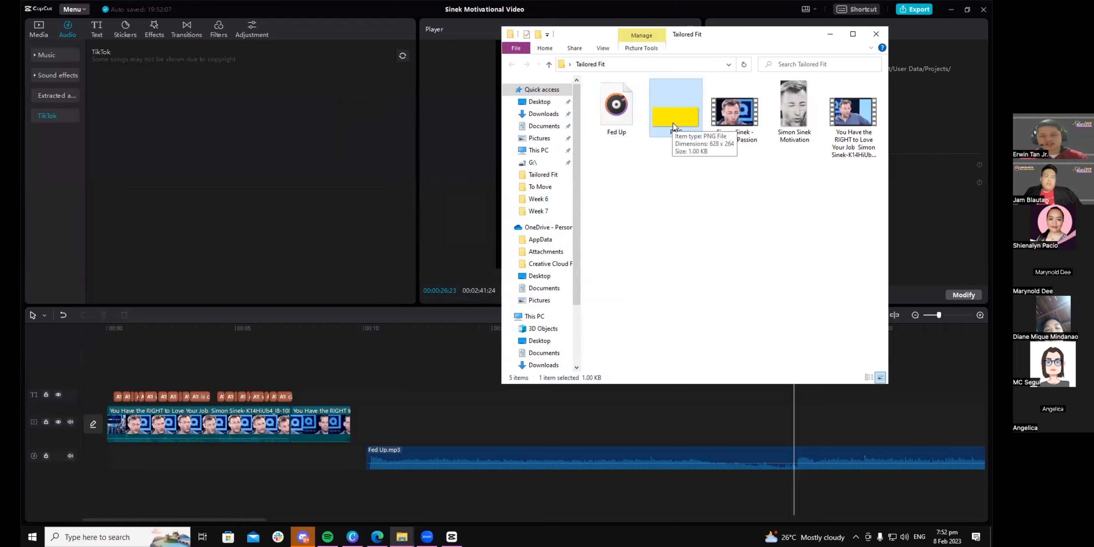
drag(673, 123, 48, 46)
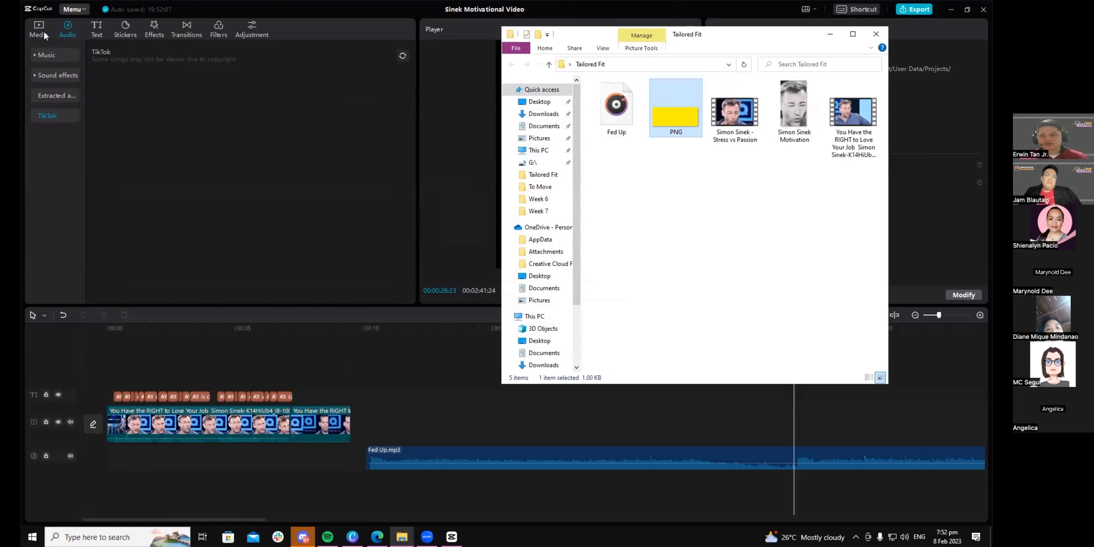
click(45, 35)
key(alt+Tab)
drag(679, 113, 297, 188)
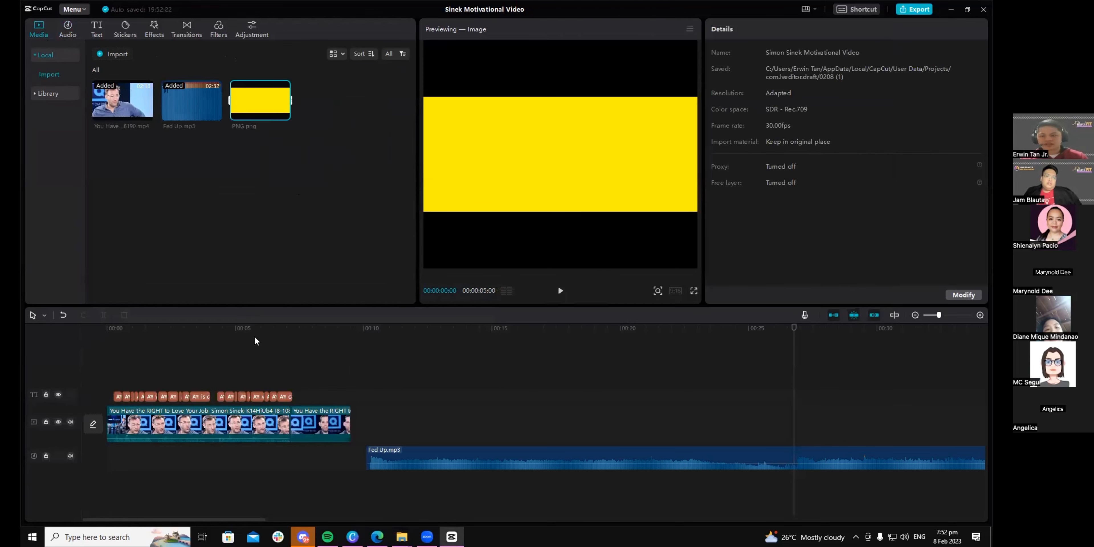
drag(263, 115, 201, 387)
drag(170, 331, 218, 340)
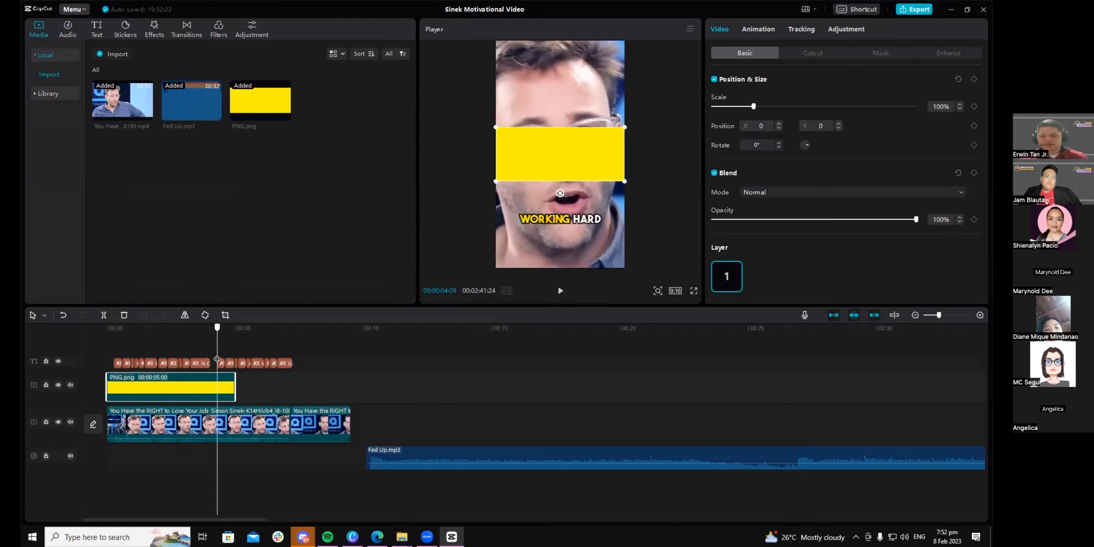
right_click(220, 390)
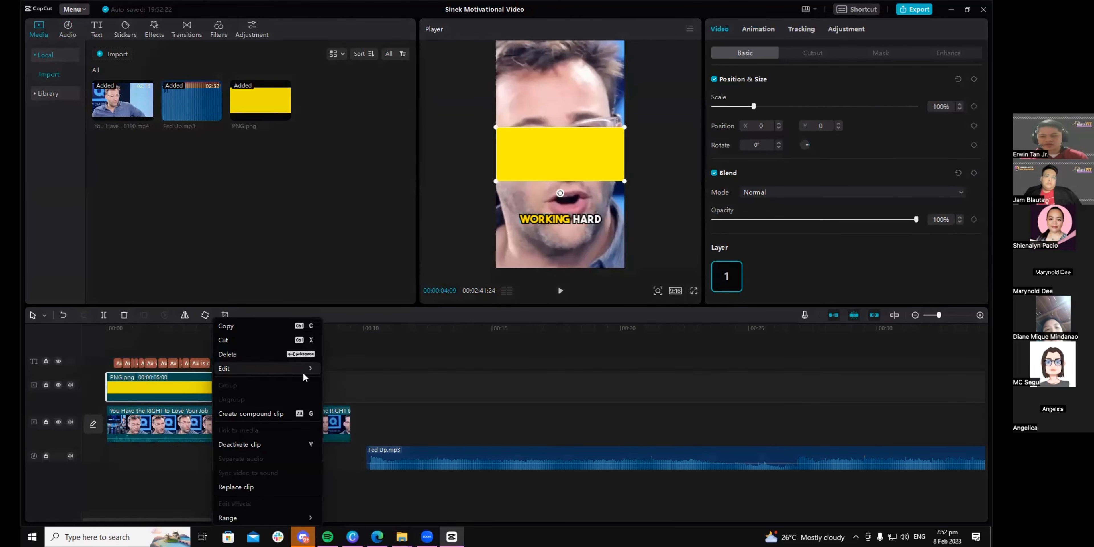
mouse_move(304, 369)
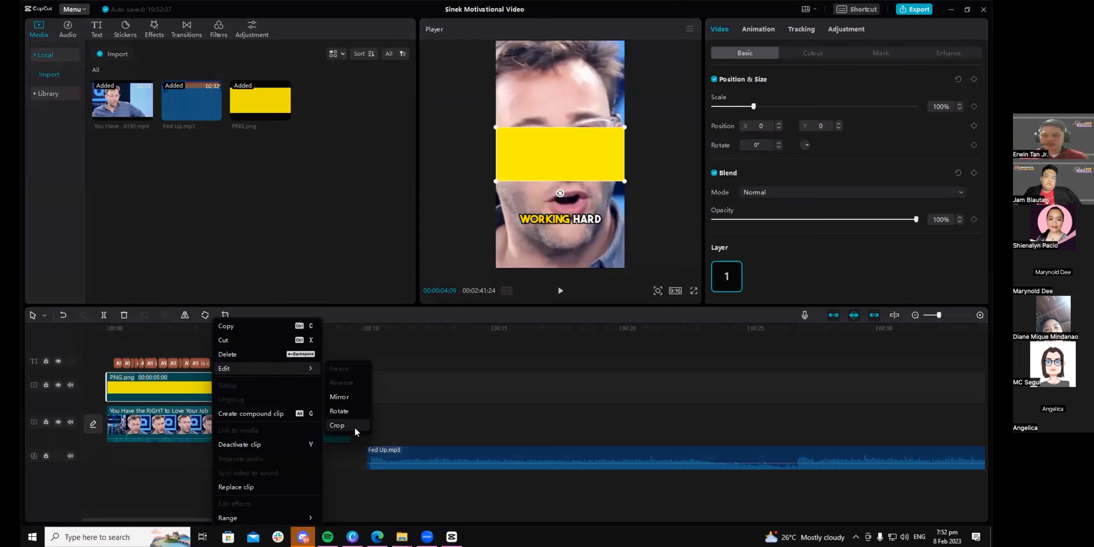
click(336, 425)
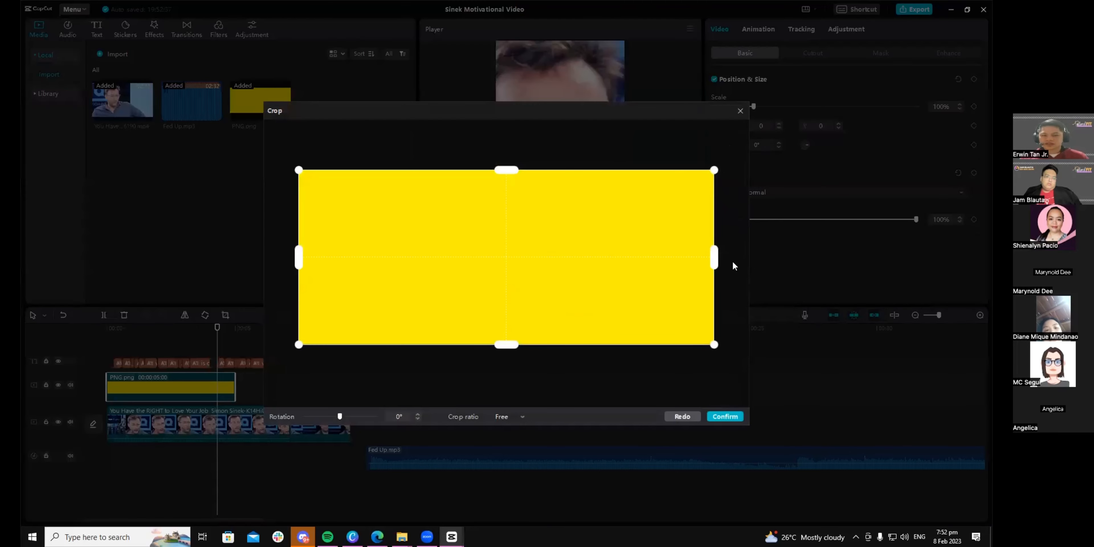
drag(713, 258, 739, 115)
click(739, 115)
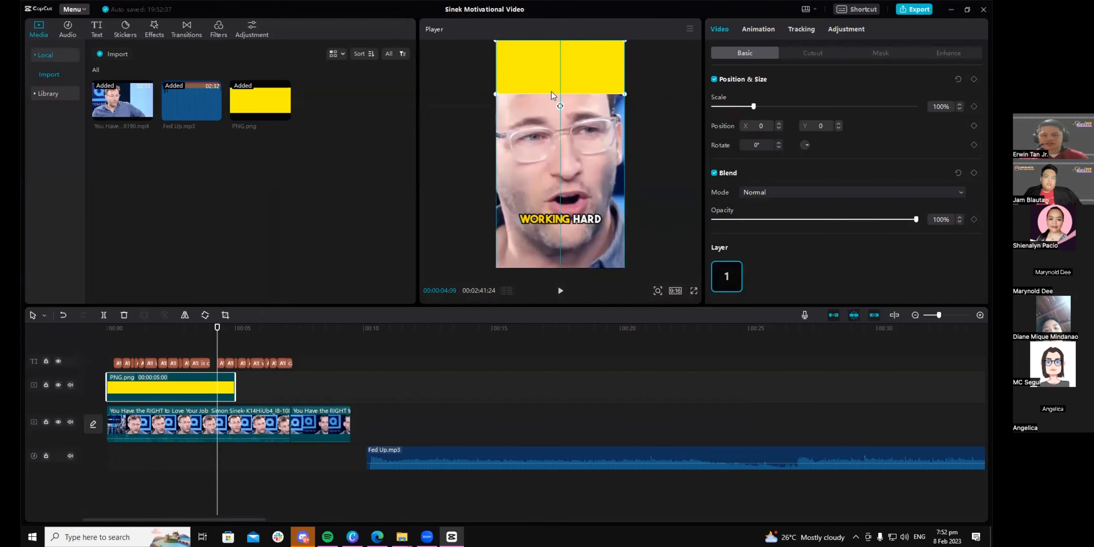
Step: Move the yellow overlay to the top edge of the video frame, at X 0 and Y 1465
drag(553, 95, 553, 96)
click(618, 143)
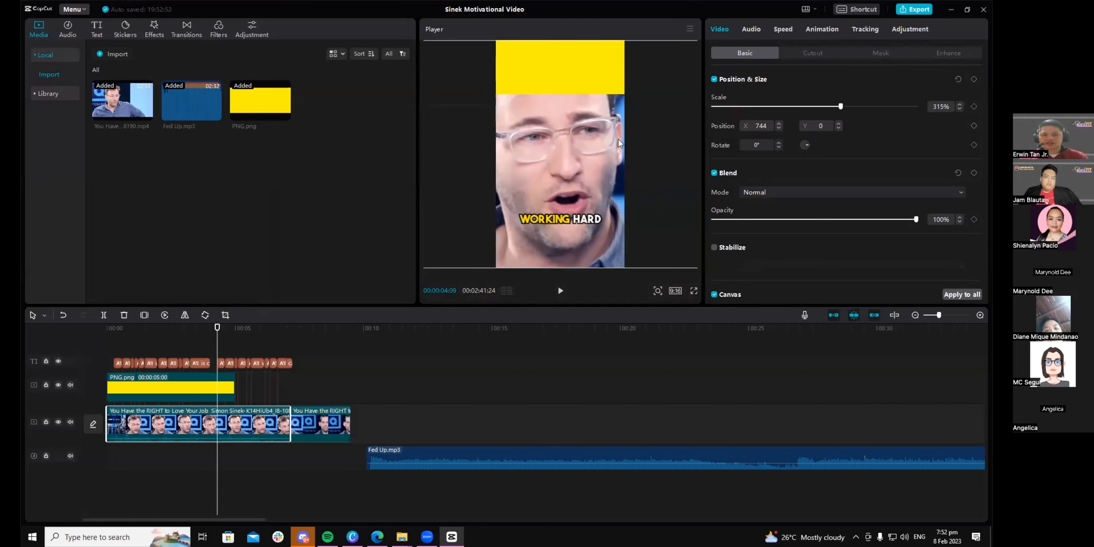
key(ctrl+z)
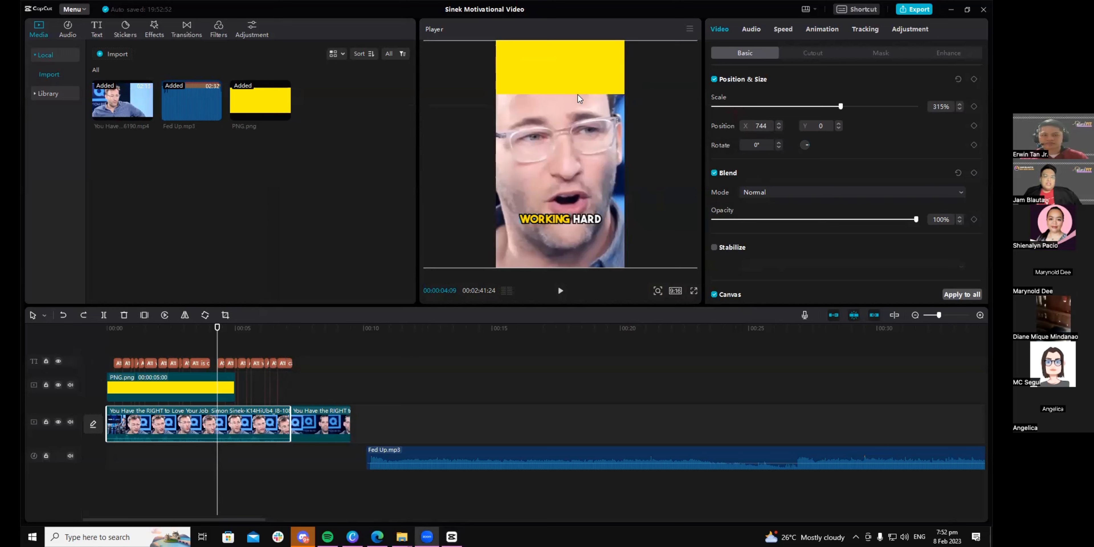
Step: Scale the first video clip to 240% and place it below the yellow band at X 429, Y -459
drag(437, 71, 485, 95)
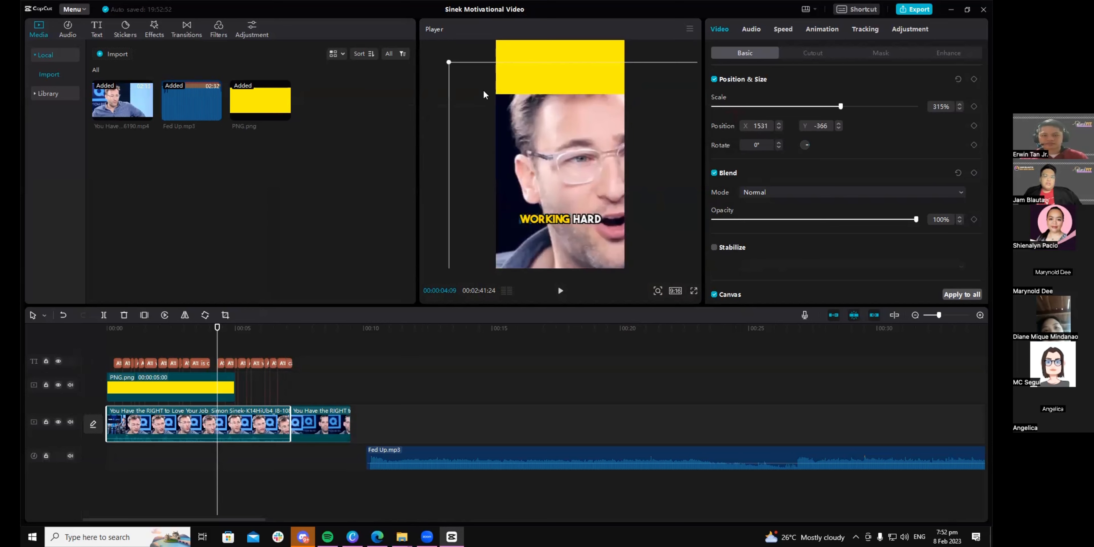
drag(449, 63, 456, 97)
drag(456, 238, 432, 281)
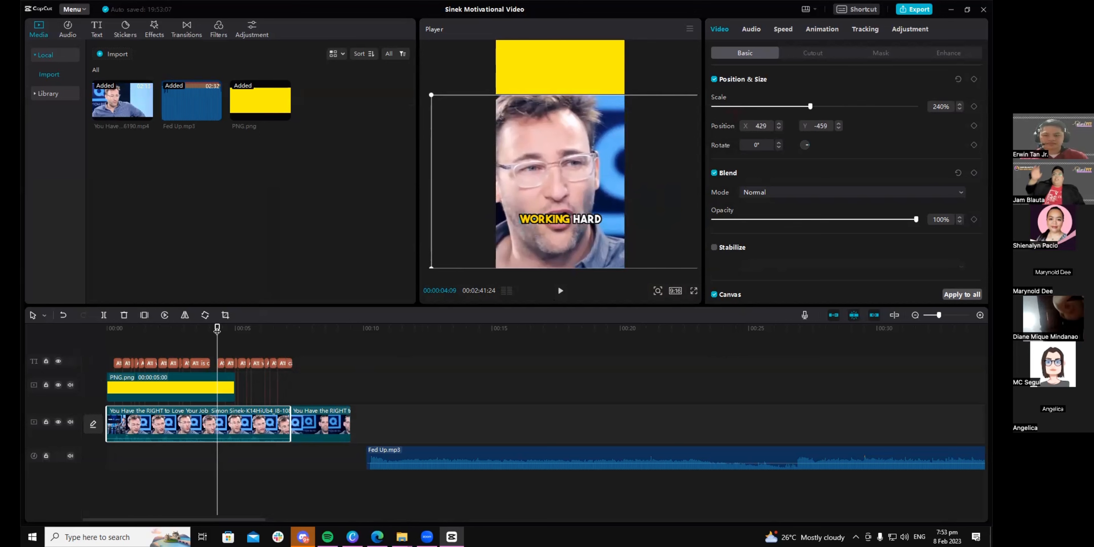
drag(225, 329, 197, 336)
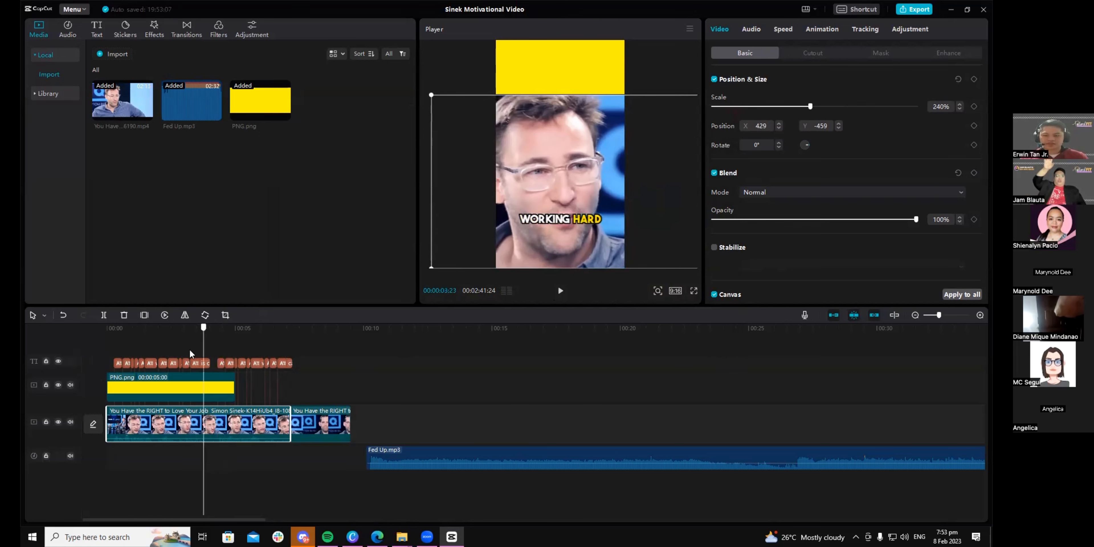
click(180, 387)
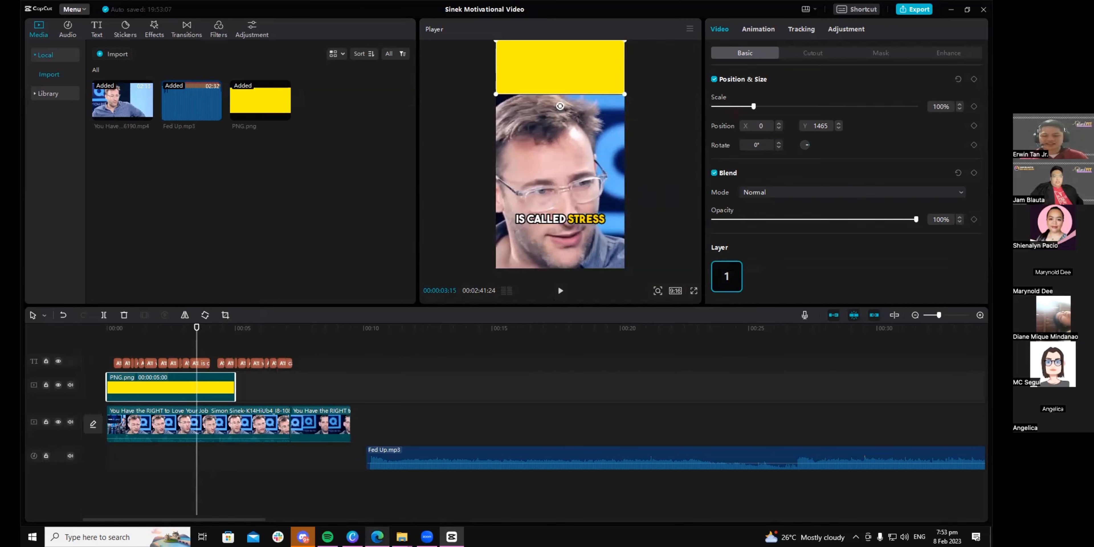
Step: Switch to Canva and open the BORDER THUMBNAIL FLOW design for editing from the recent designs
click(352, 536)
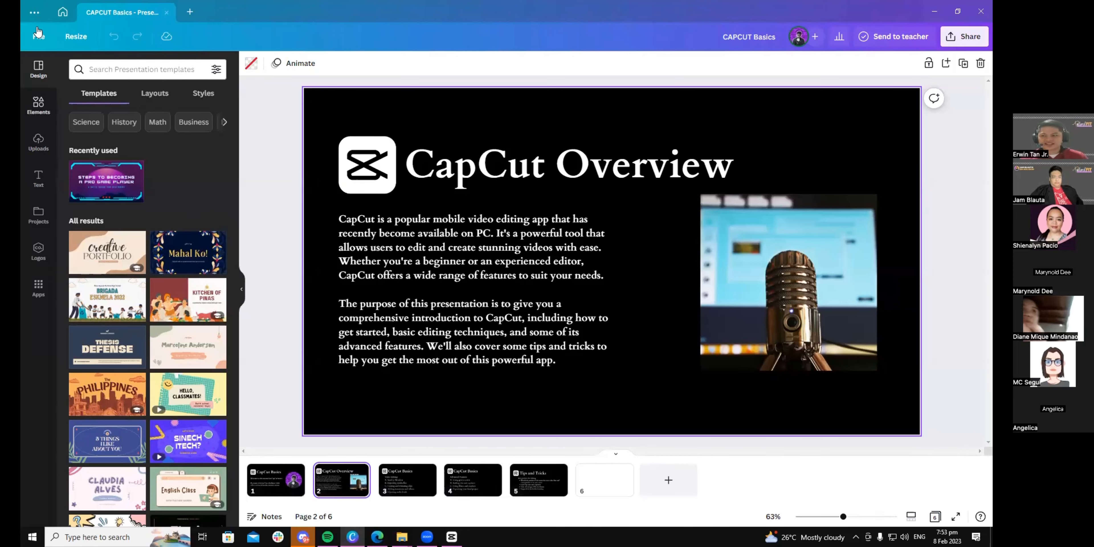
click(63, 12)
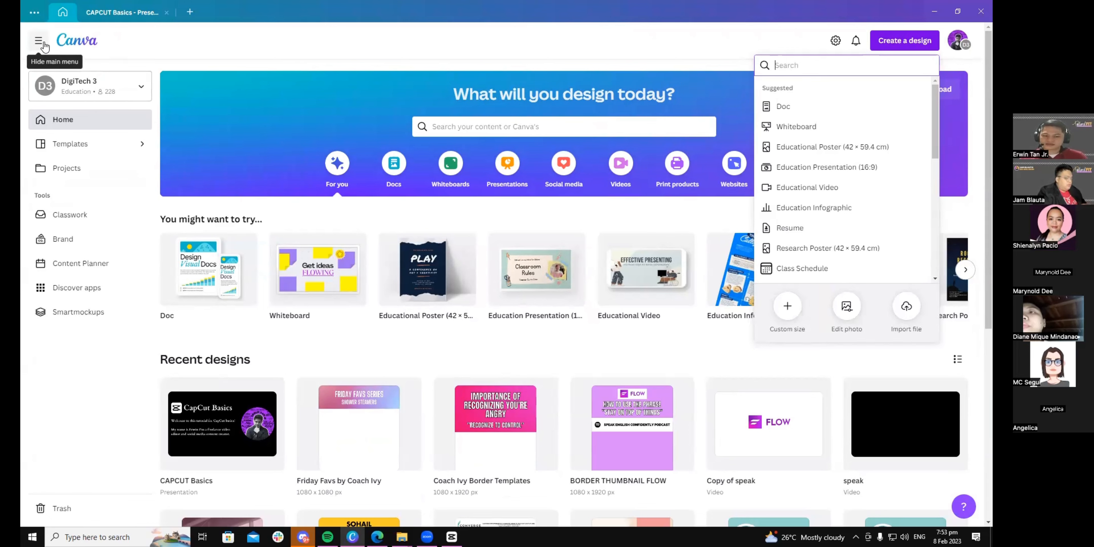
click(611, 419)
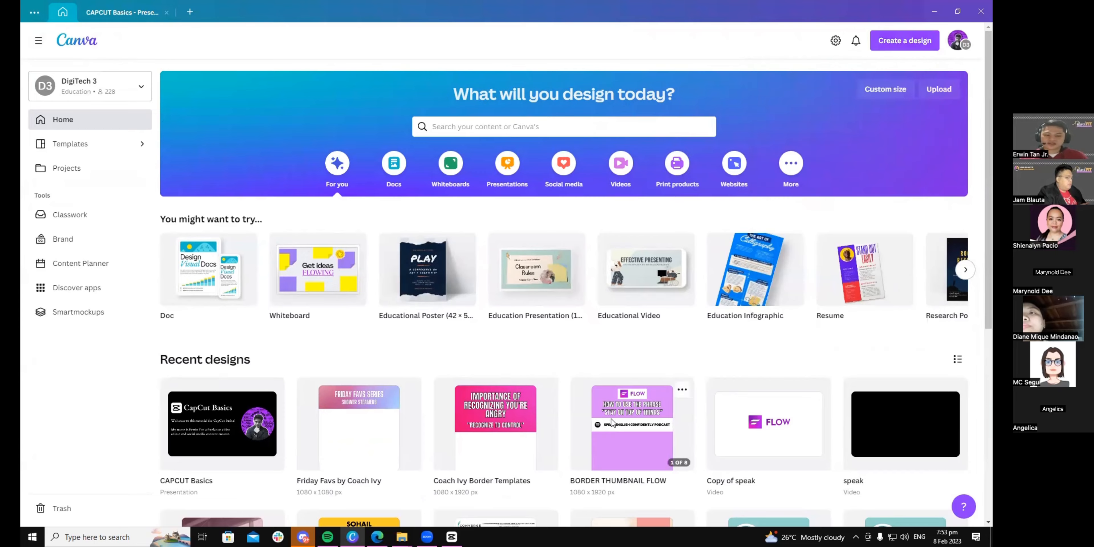
click(611, 418)
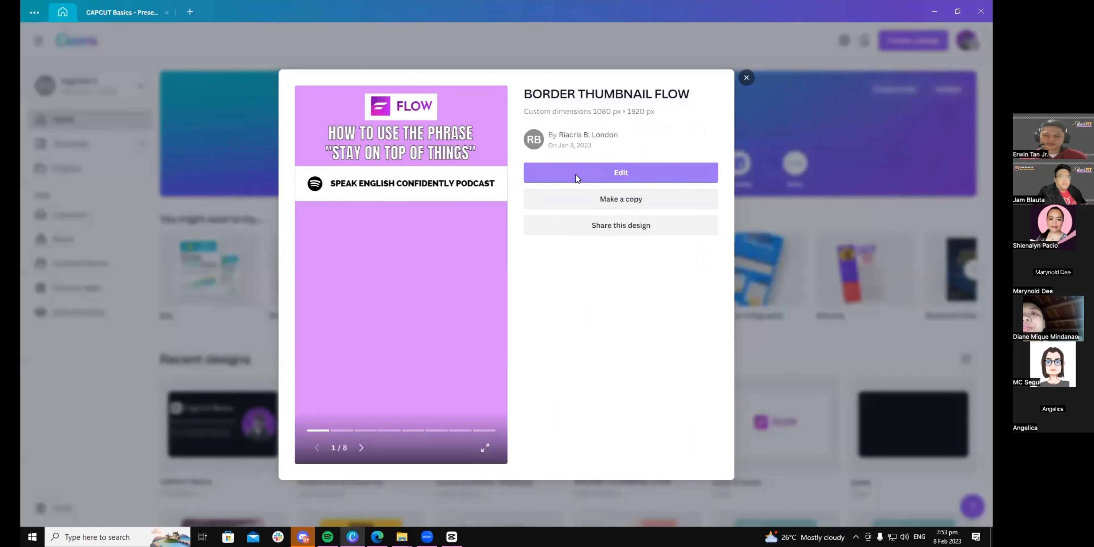
click(575, 174)
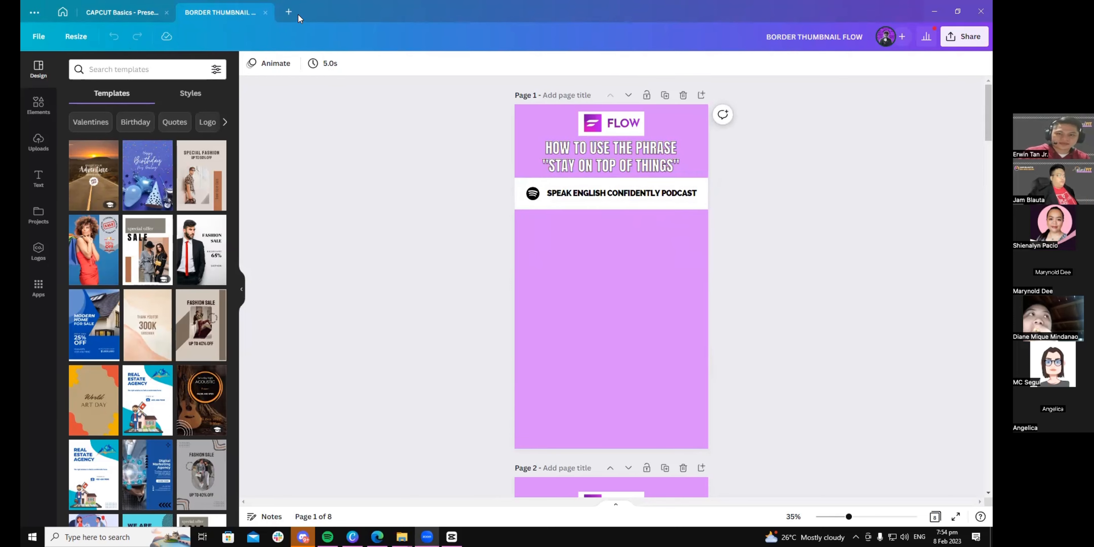
Step: Create a new custom-size design 1080 px wide and 1920 px high
click(288, 12)
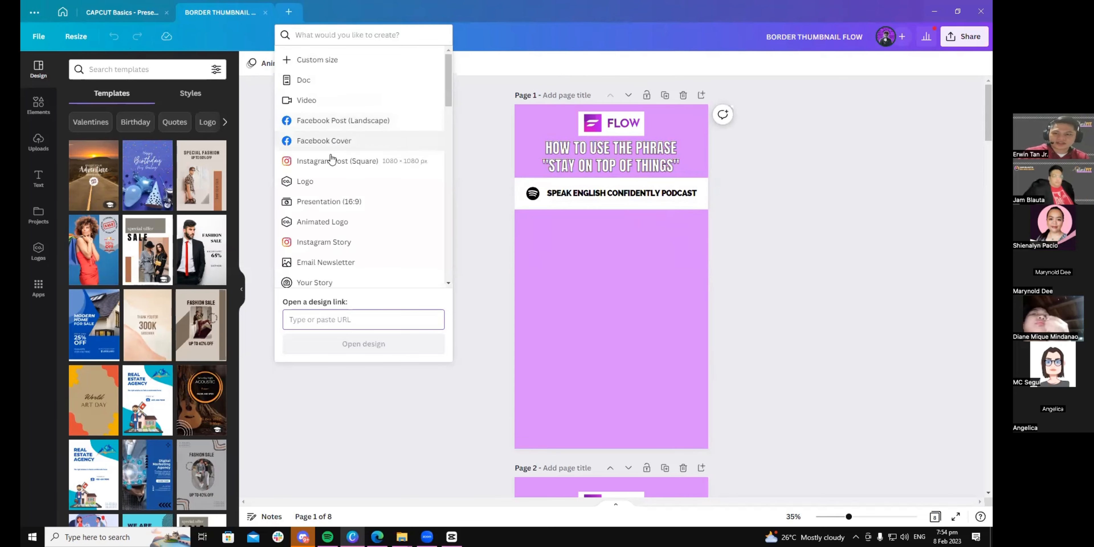
click(325, 61)
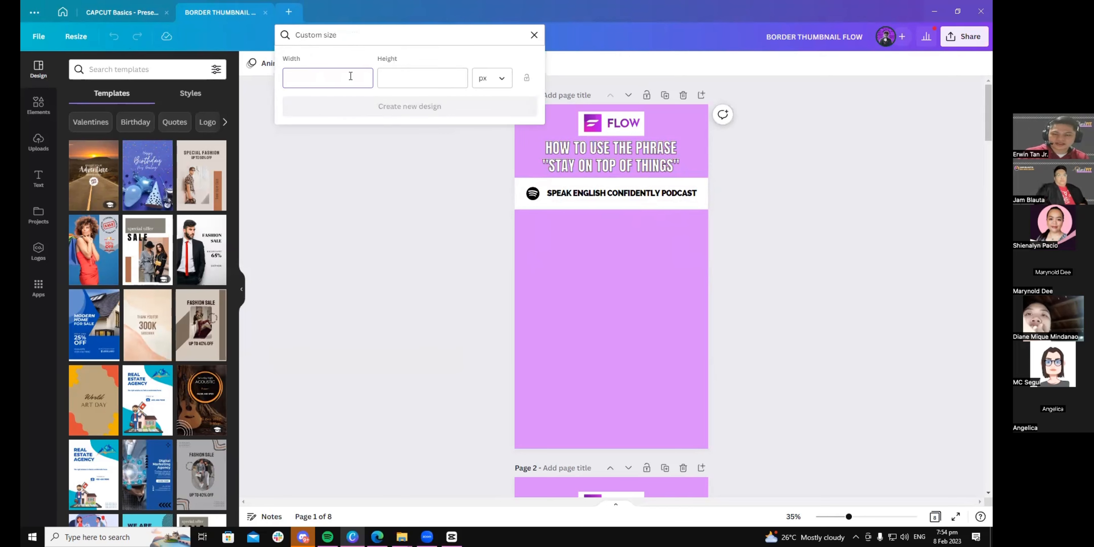
key(Tab)
text(108)
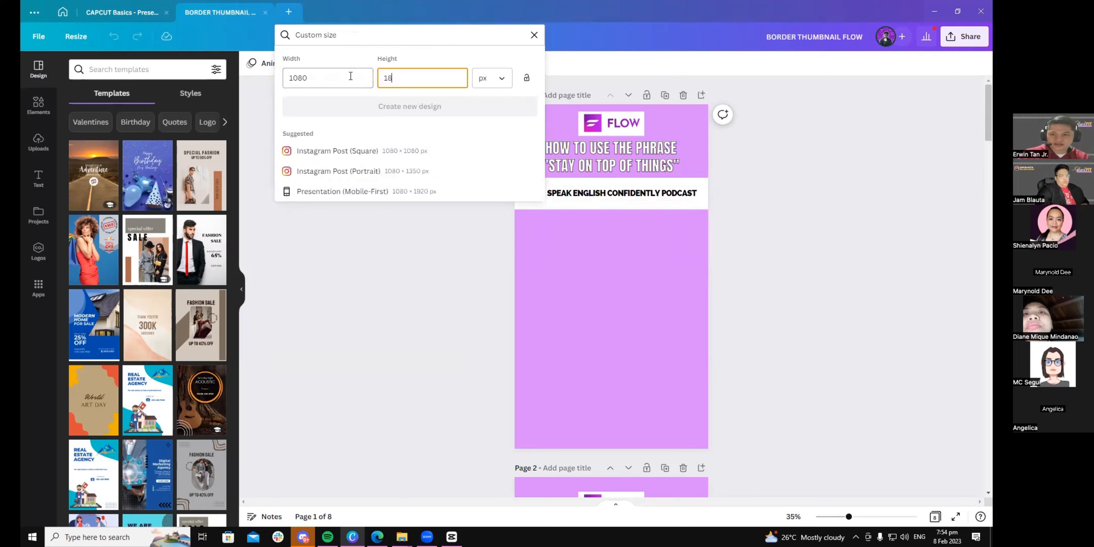
key(BackSpace)
key(BackSpace)
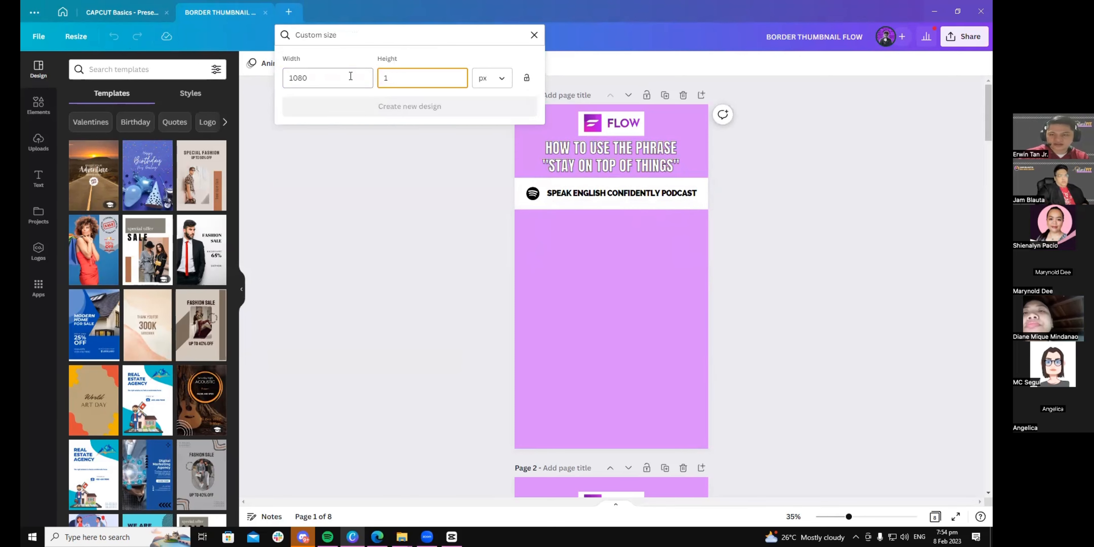
key(shift+Tab)
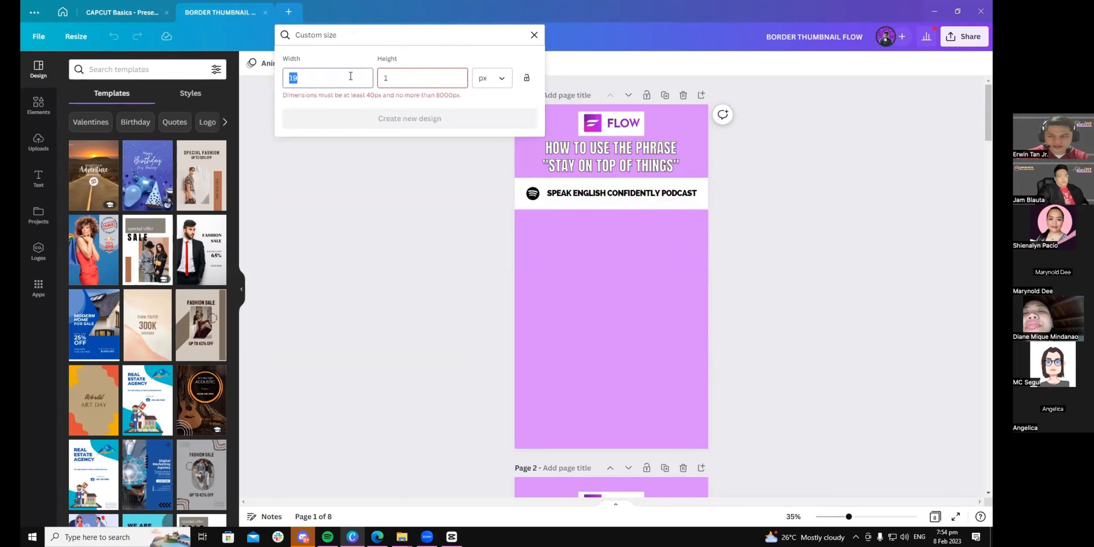
text(08)
key(Tab)
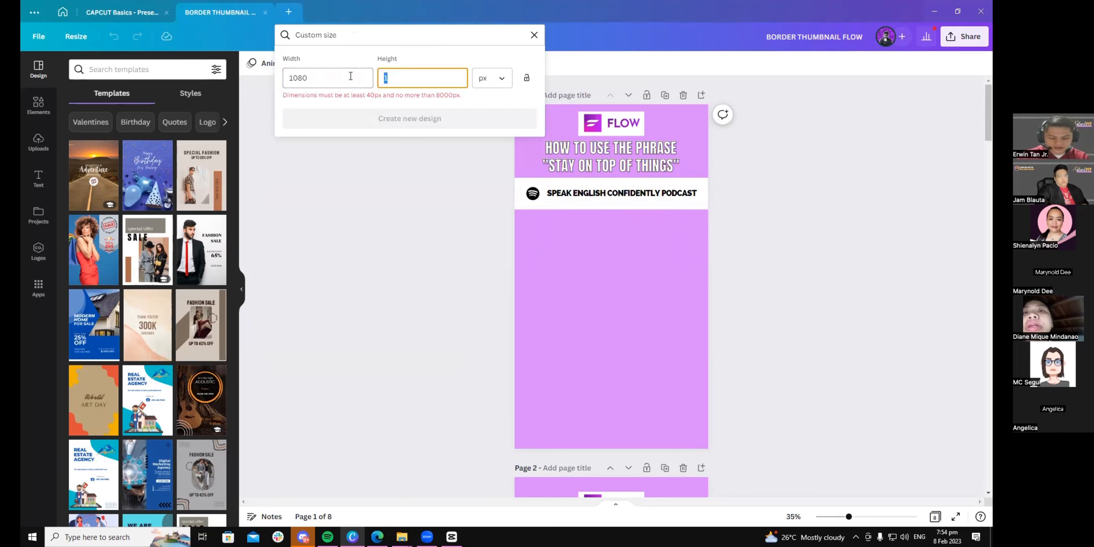
text(1920)
key(Return)
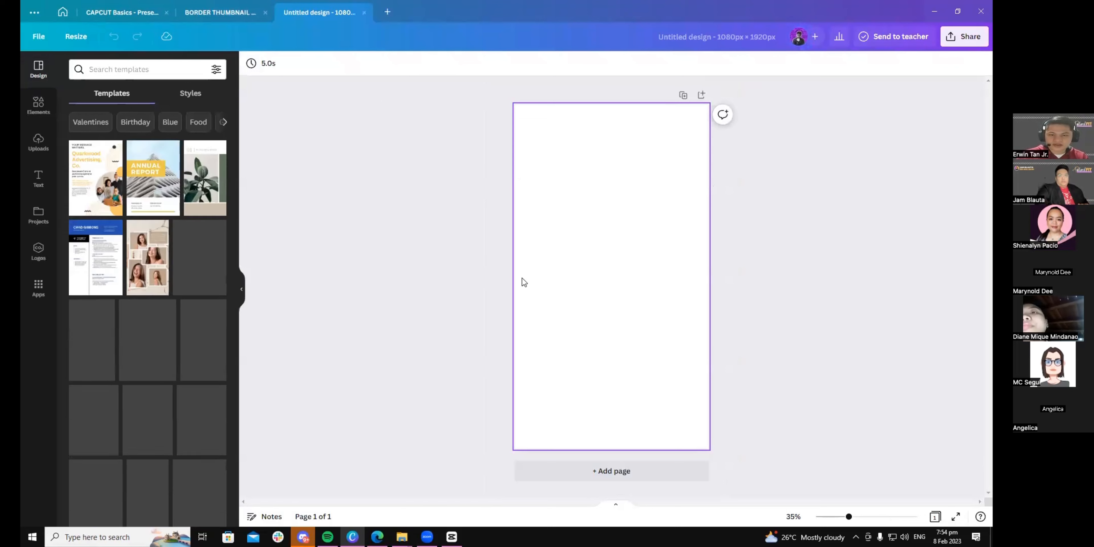
Step: Set the blank page's background to the default yellow
click(38, 104)
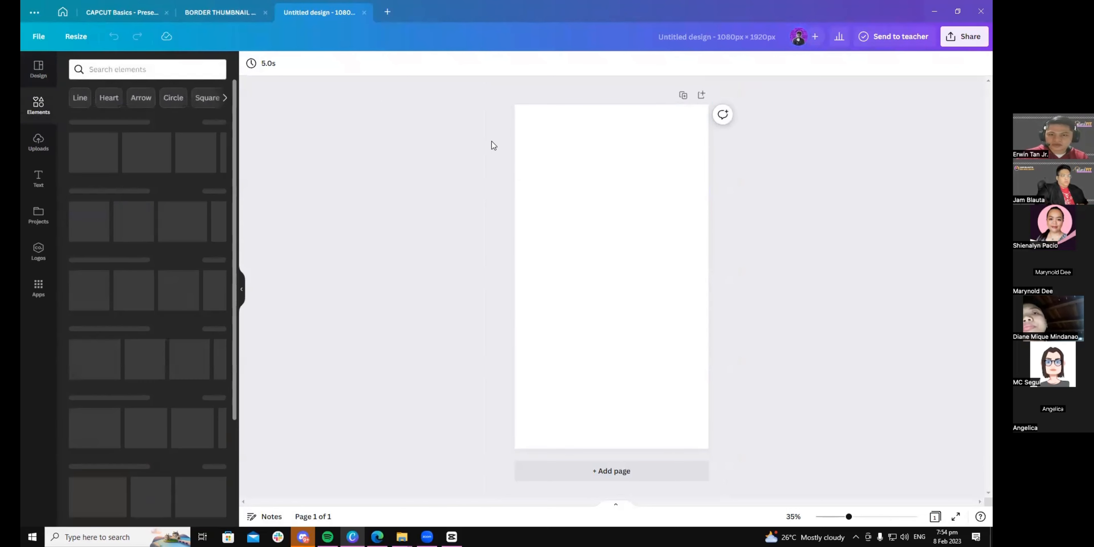
click(529, 136)
click(251, 63)
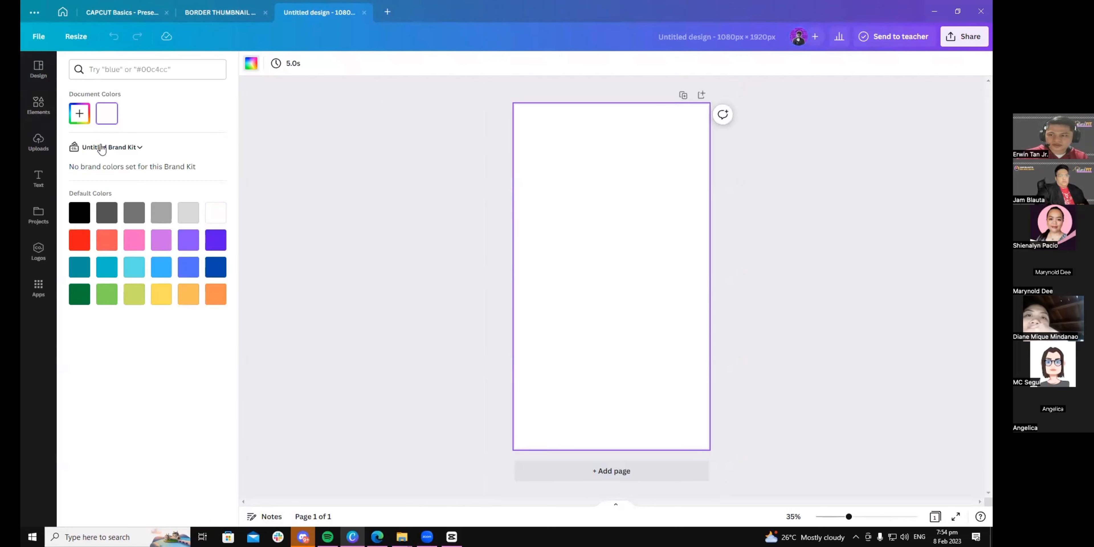
click(161, 294)
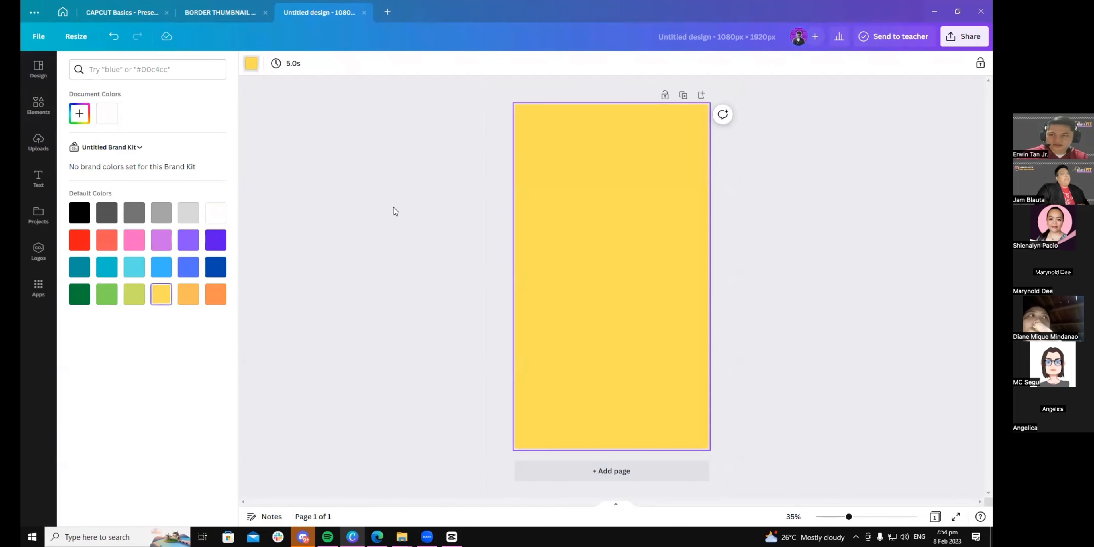
Step: Add a square shape at the centre of the yellow page and fill it with the default blue
key(Escape)
click(413, 189)
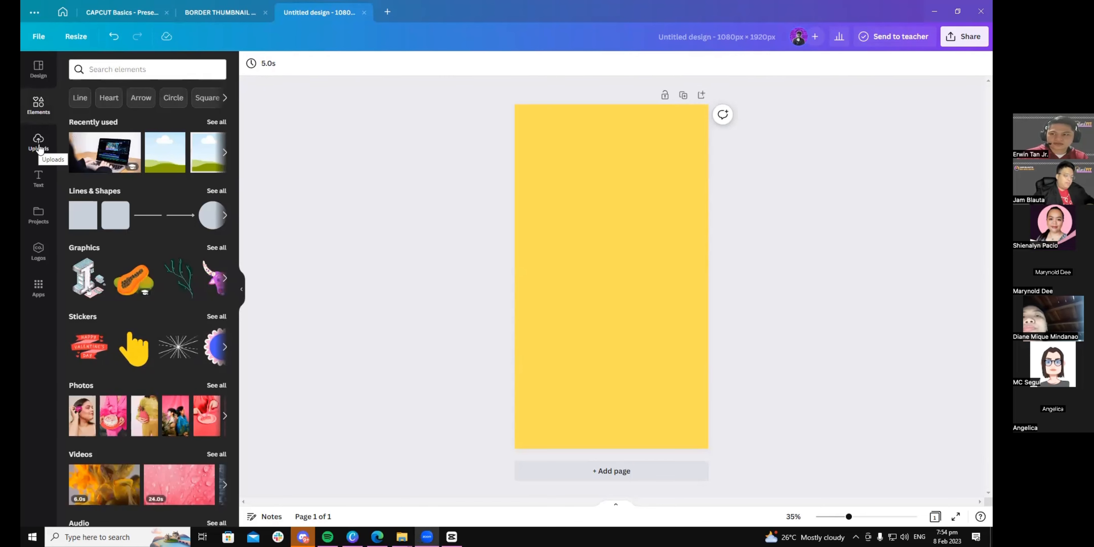
drag(83, 215, 615, 275)
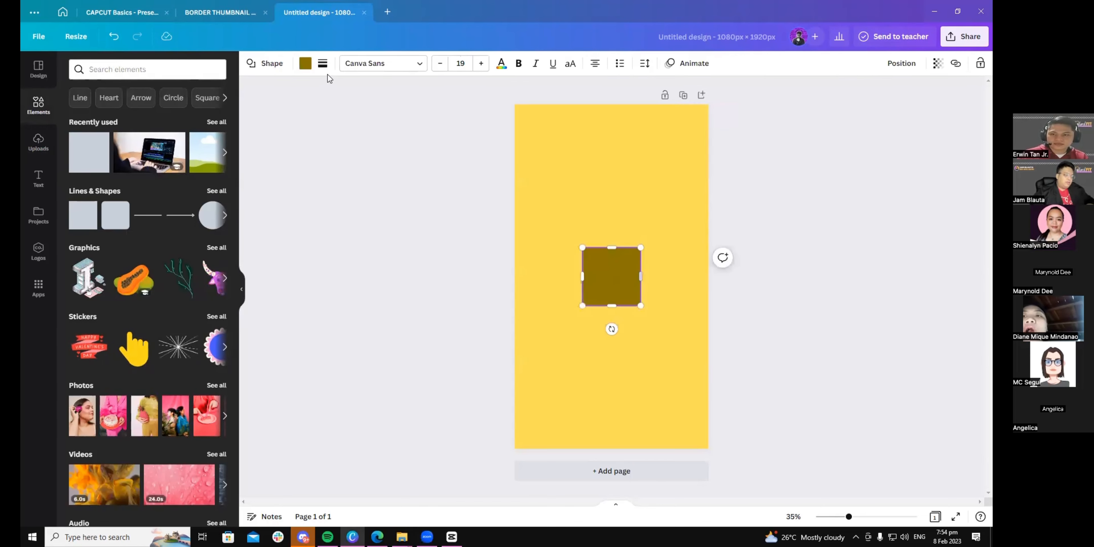
click(305, 67)
click(188, 113)
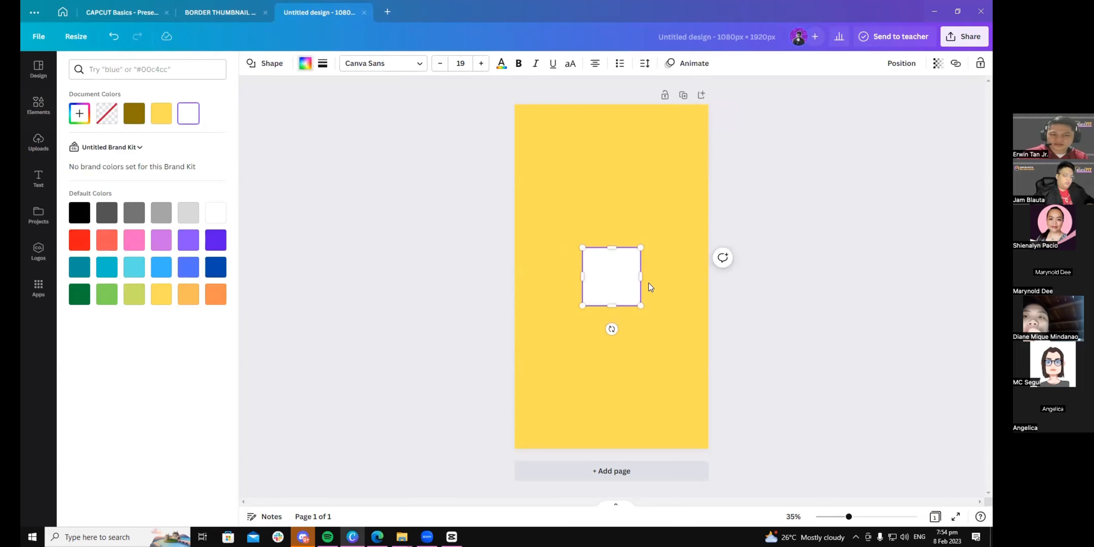
click(188, 269)
click(653, 299)
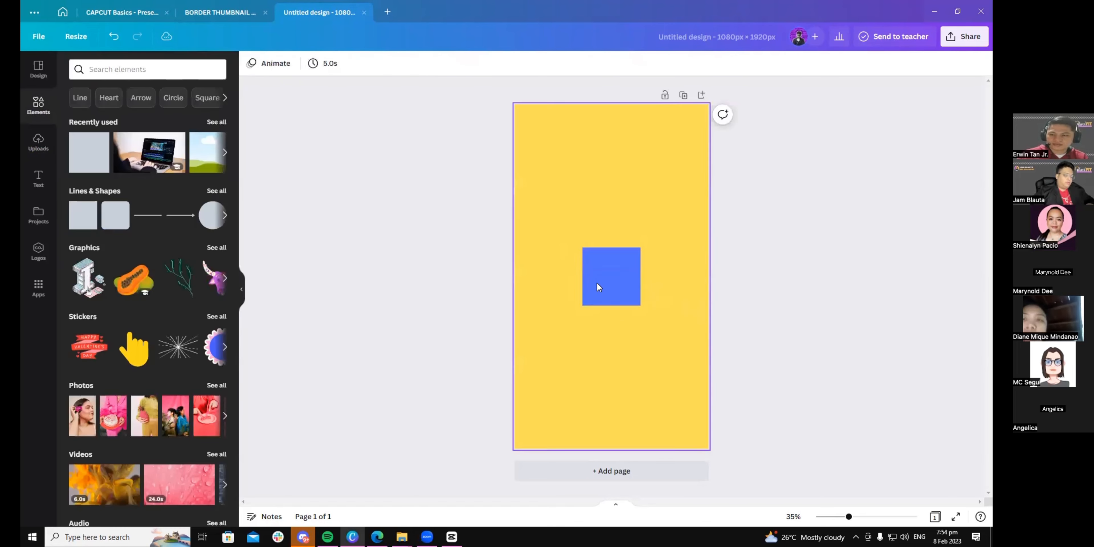
Step: Try the blue square as a full-width band near the page's upper edge and delete it
drag(598, 286, 710, 135)
click(564, 136)
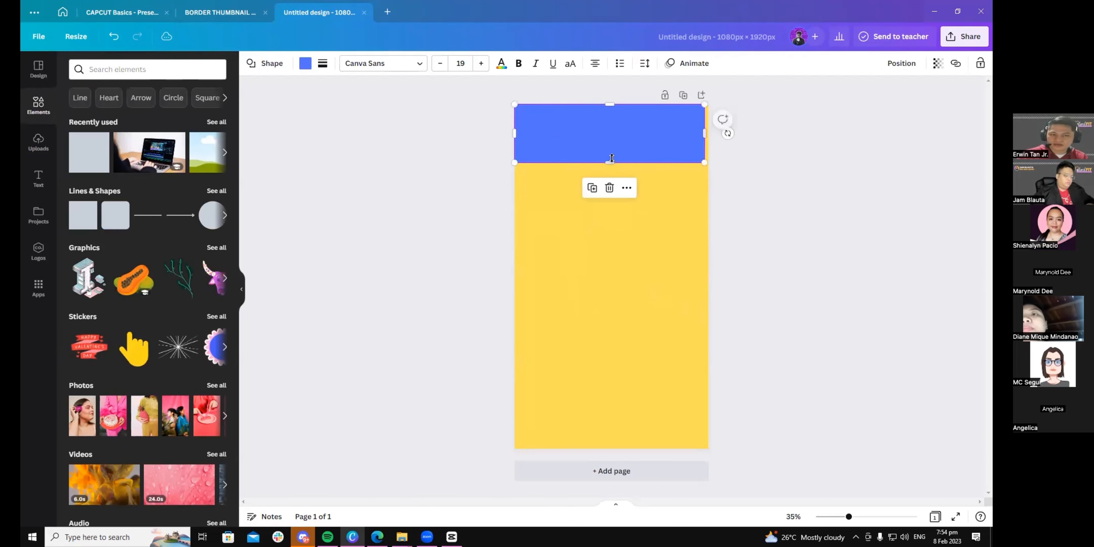
drag(611, 163, 610, 186)
drag(712, 143, 713, 143)
drag(644, 151, 611, 145)
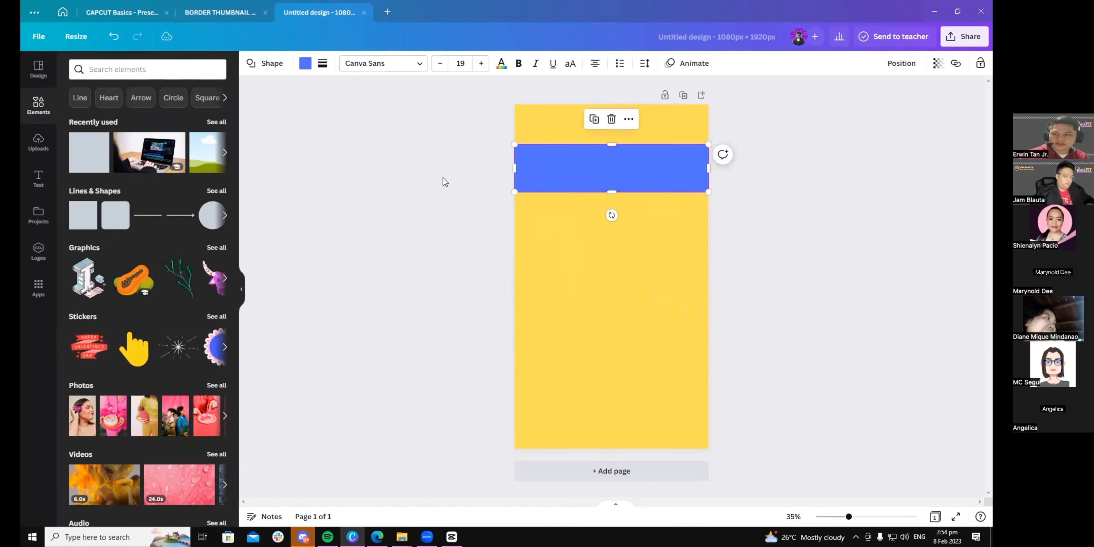
click(39, 178)
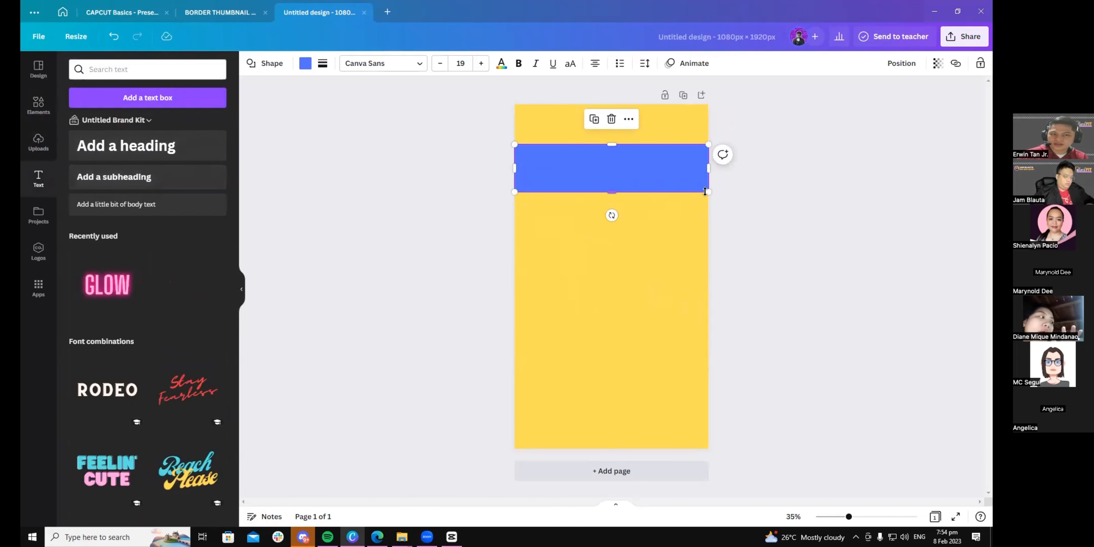
key(Delete)
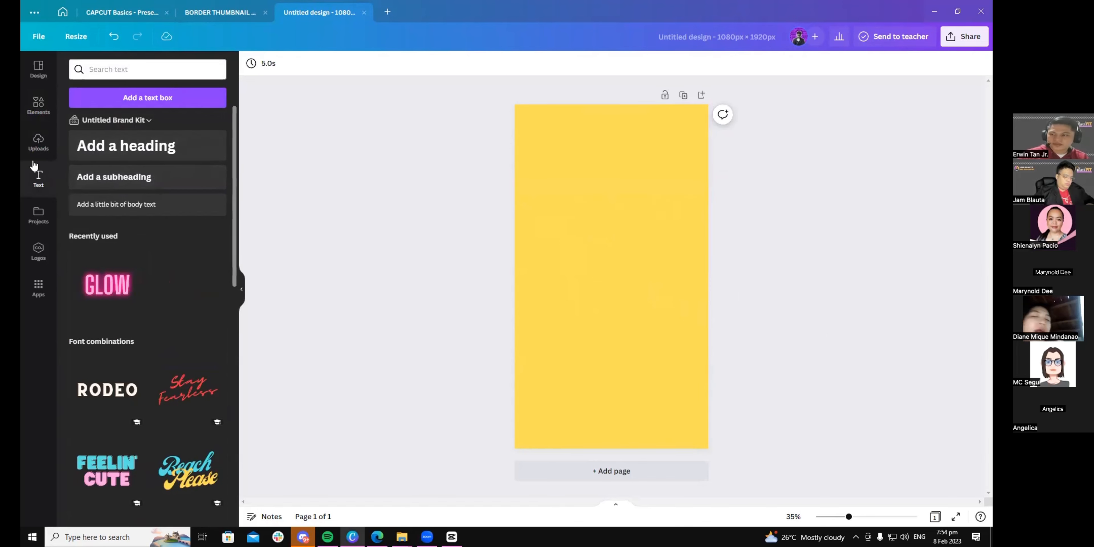
Step: Add a non-bold heading reading "Passion and Stress" to the yellow page
click(141, 146)
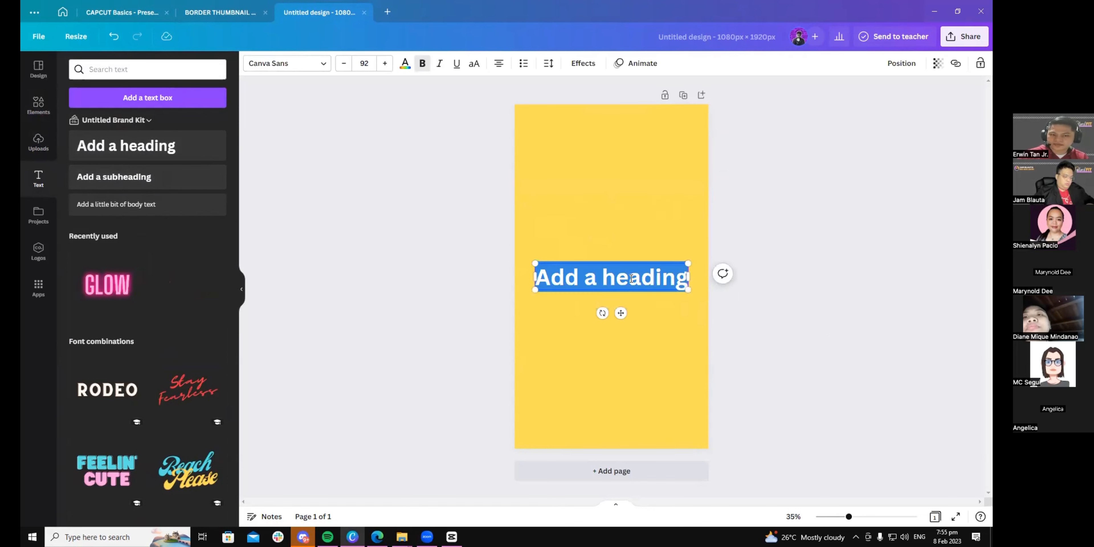
text(Work)
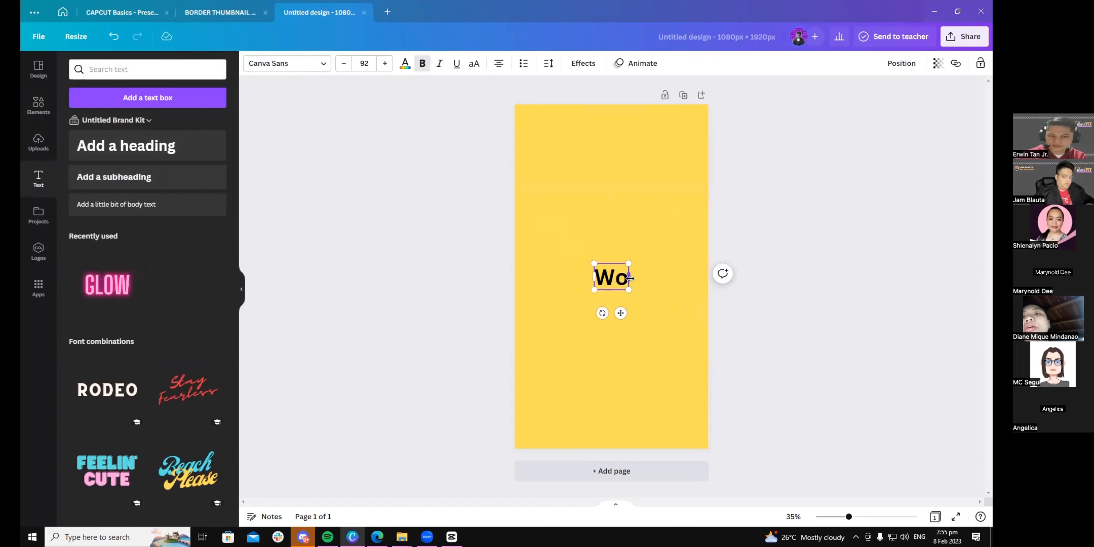
key(BackSpace)
key(BackSpace)
key(BackSpace)
key(BackSpace)
key(ctrl+b)
text(P)
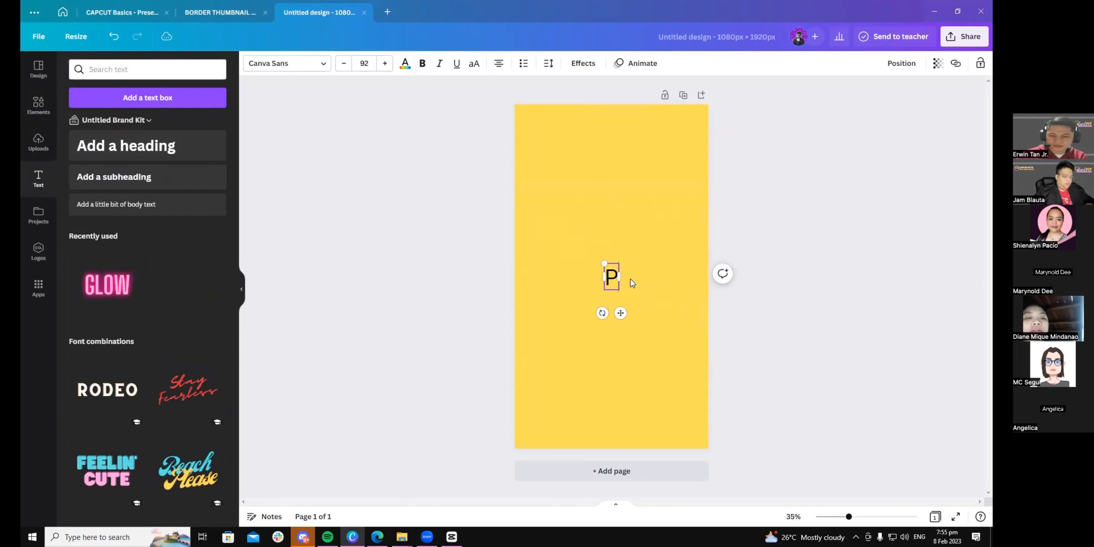
text(assion and Stress)
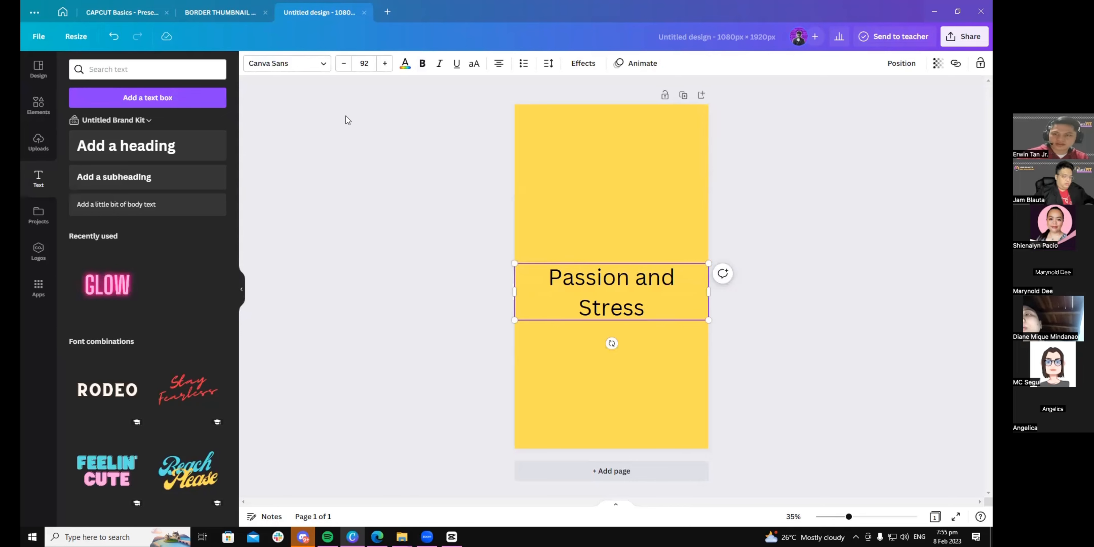
Step: Set the heading's font to Bebas Neue Cyrillic and move it up to the page's upper edge, centred
click(309, 64)
click(127, 158)
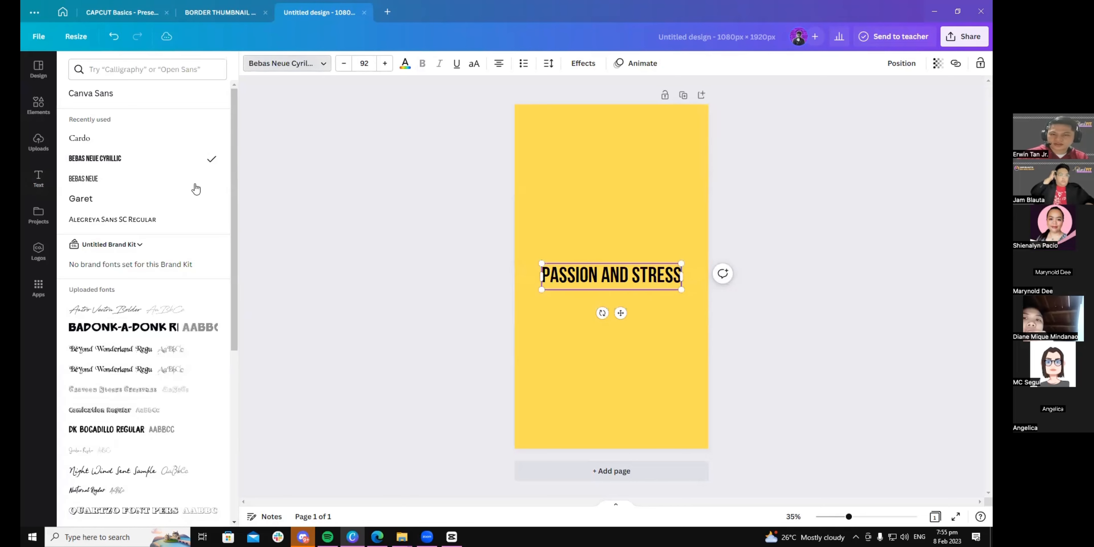
click(651, 235)
drag(623, 276, 623, 135)
Step: Replace the word "and" in the heading with "VS"
double_click(622, 135)
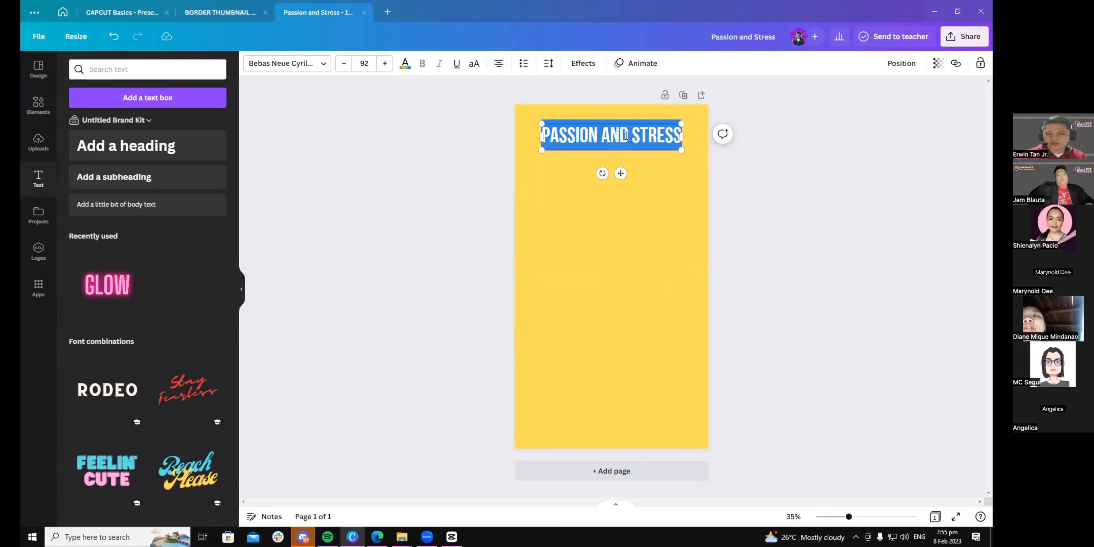
click(722, 159)
click(625, 137)
click(624, 137)
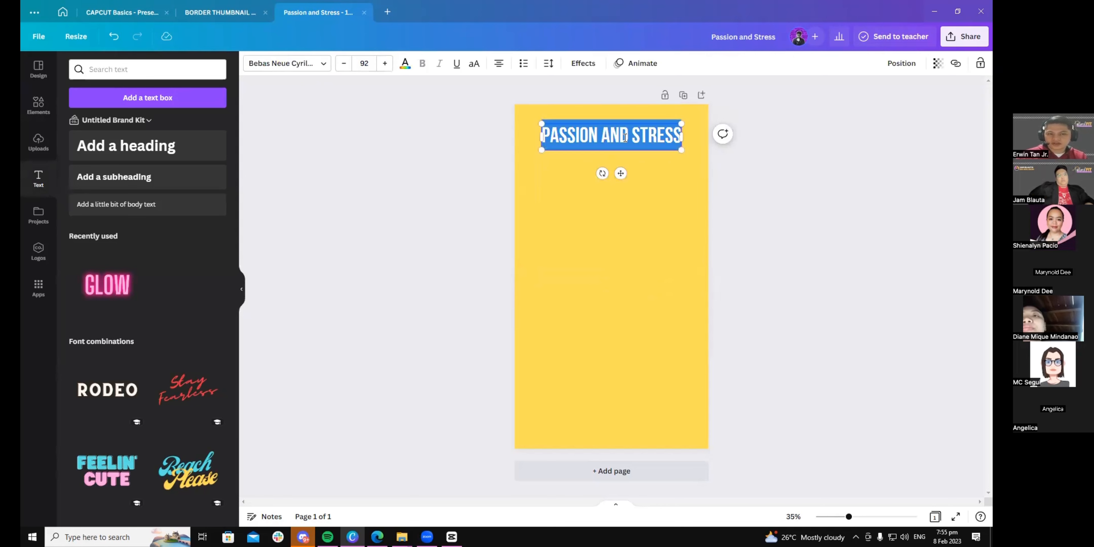
click(632, 138)
drag(629, 137, 601, 137)
text(VS)
click(787, 207)
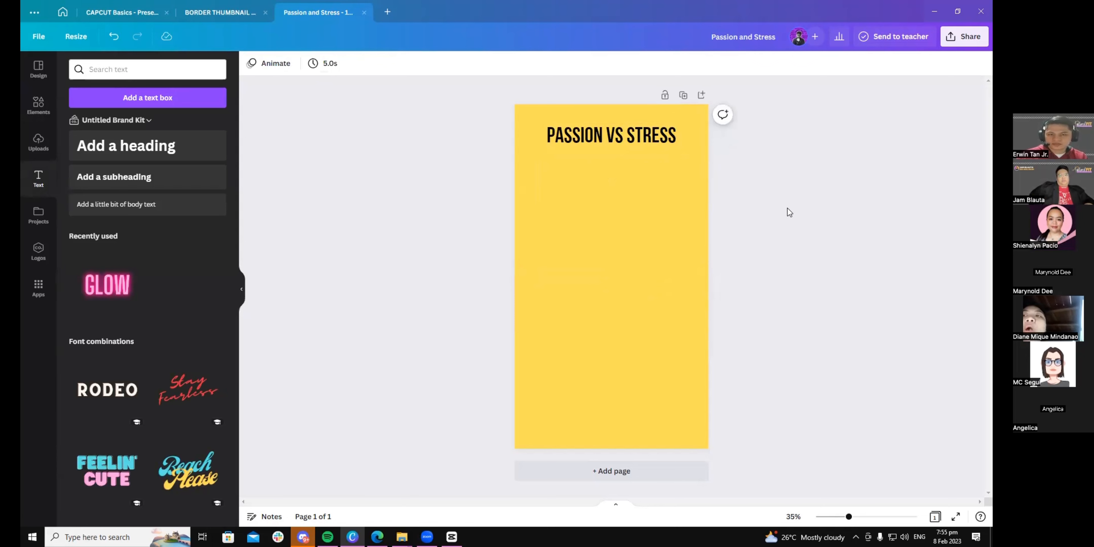
Step: Replace the heading text with "ARE YOU REALLY STRESSED?" and narrow its box so it wraps onto two centred lines
click(644, 145)
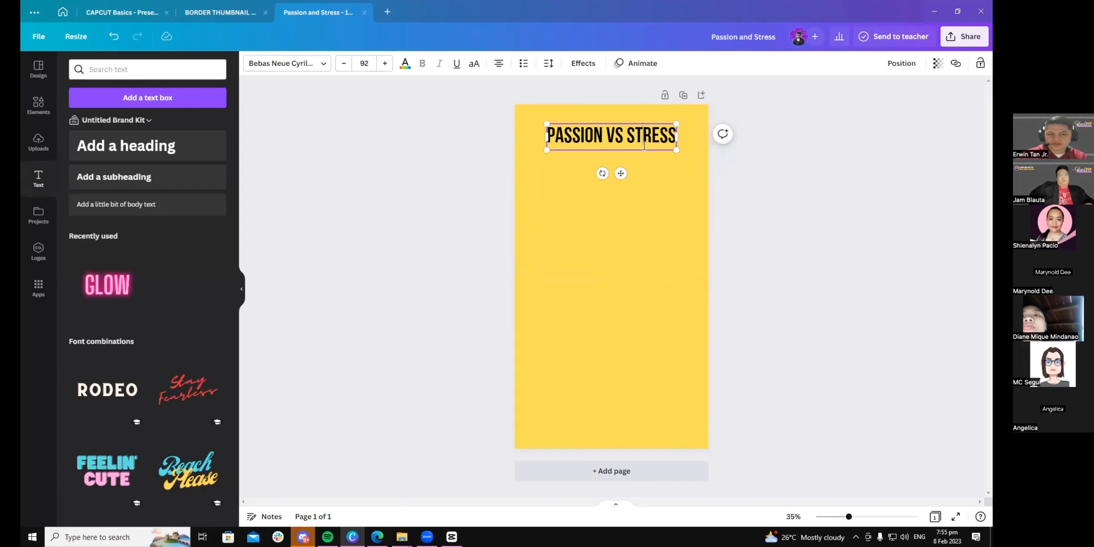
click(800, 170)
double_click(652, 149)
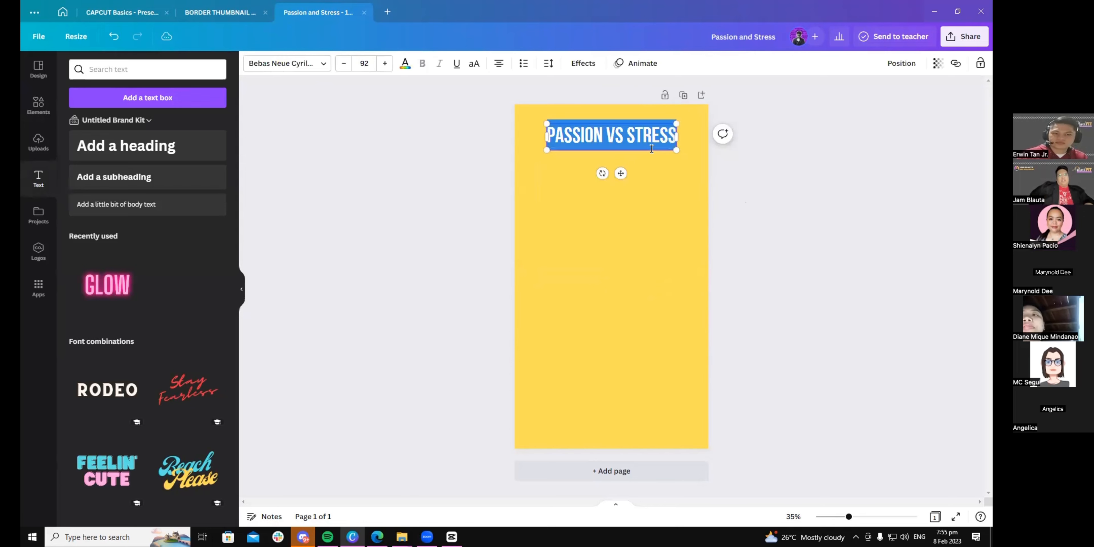
text(ARE YOU REA)
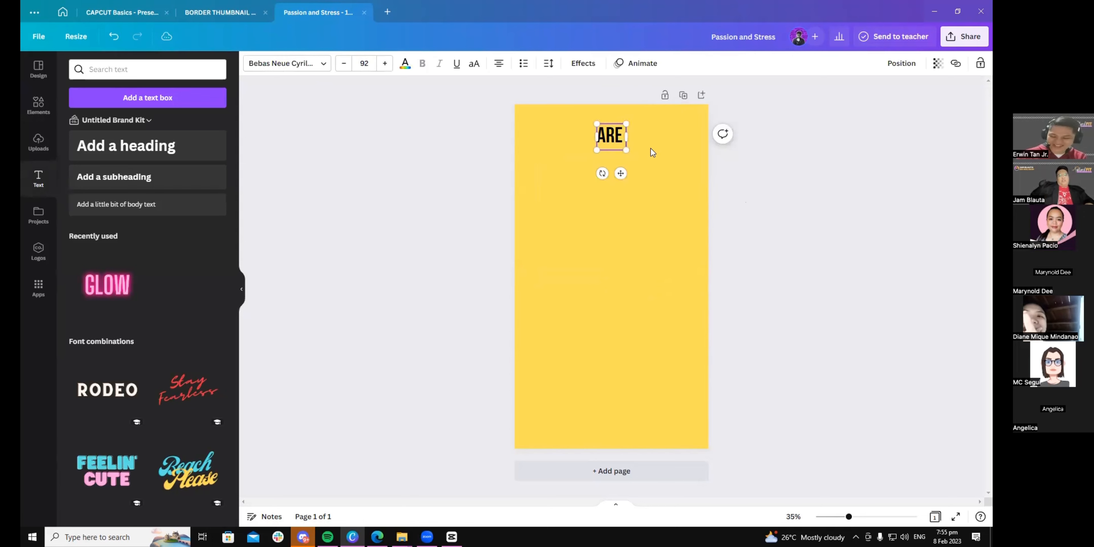
text(S)
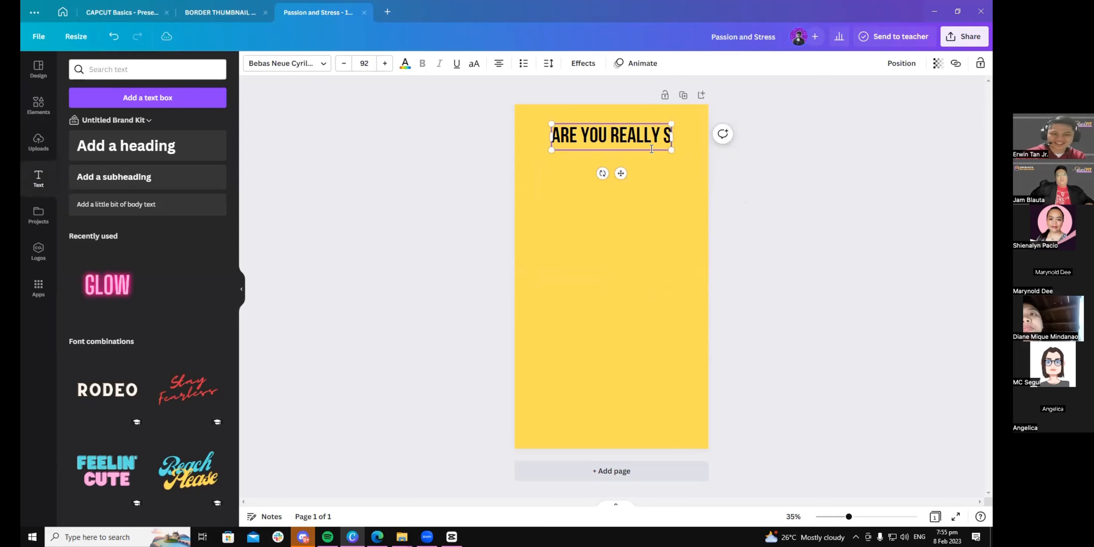
text(TRESSED?)
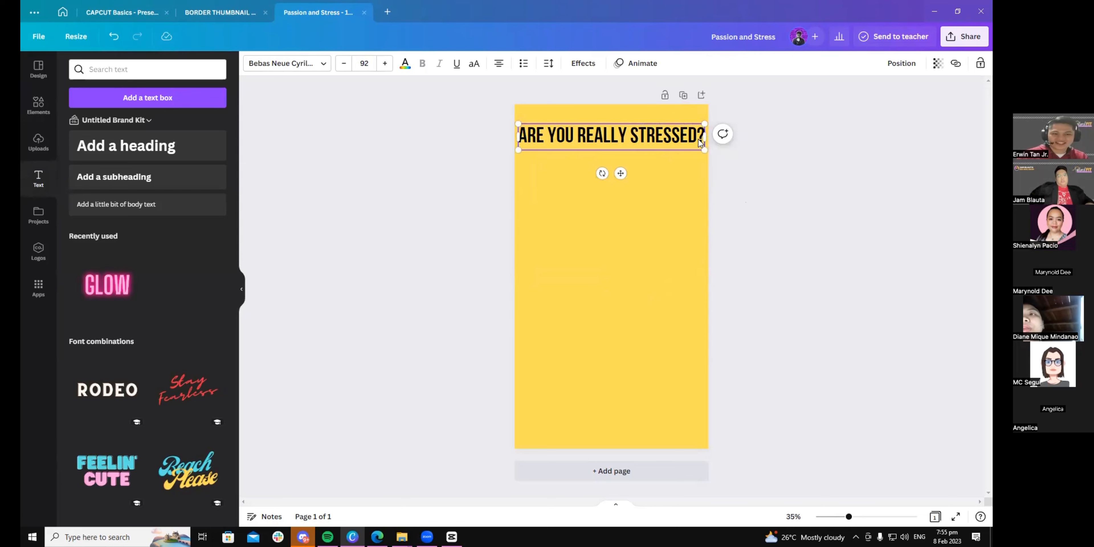
drag(701, 142, 629, 152)
click(789, 164)
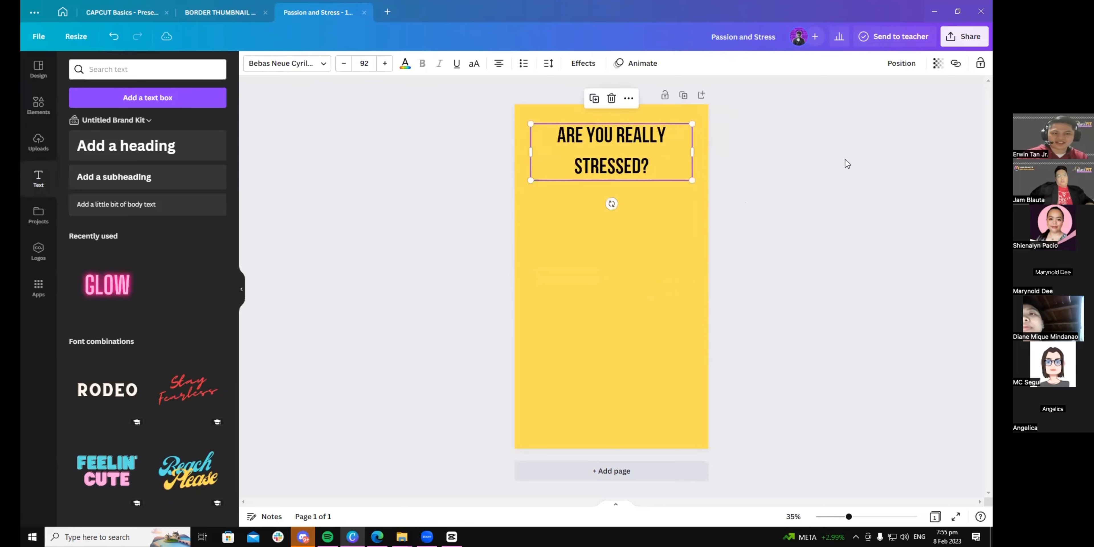
click(919, 88)
click(950, 39)
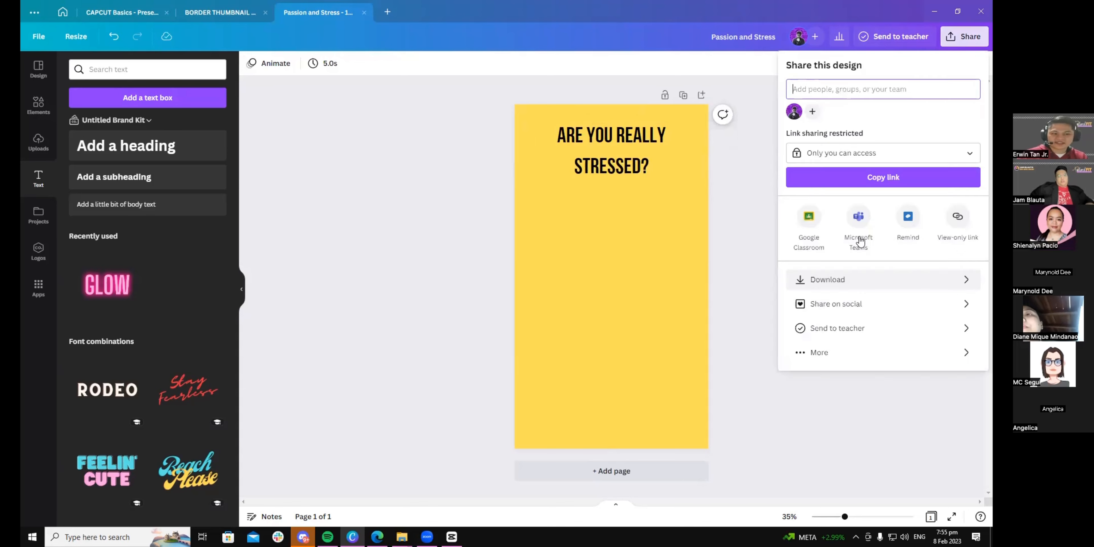
click(843, 276)
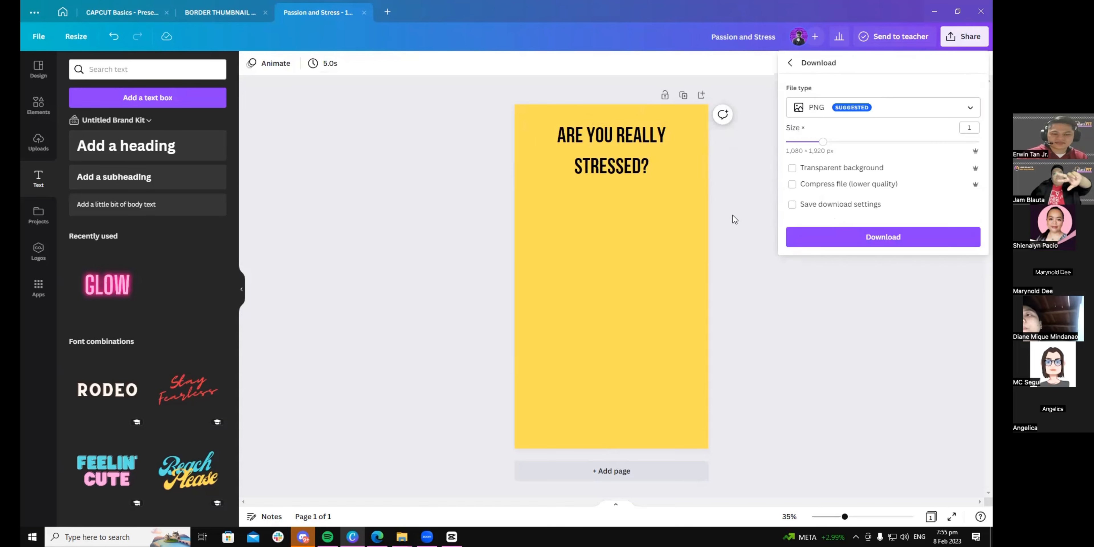
Step: Increase the two-line heading's letter spacing slightly
drag(617, 168, 617, 168)
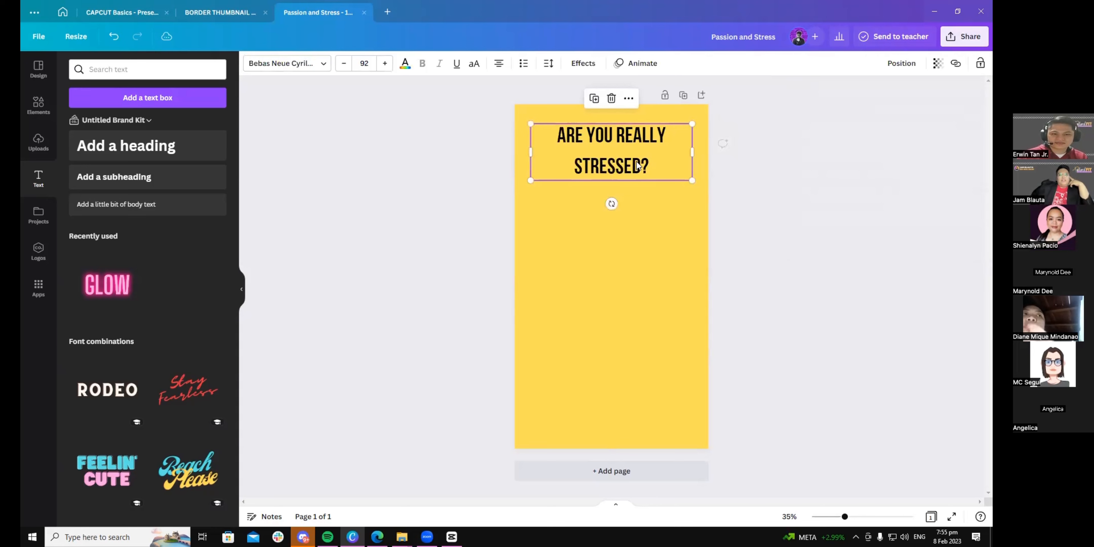
click(547, 64)
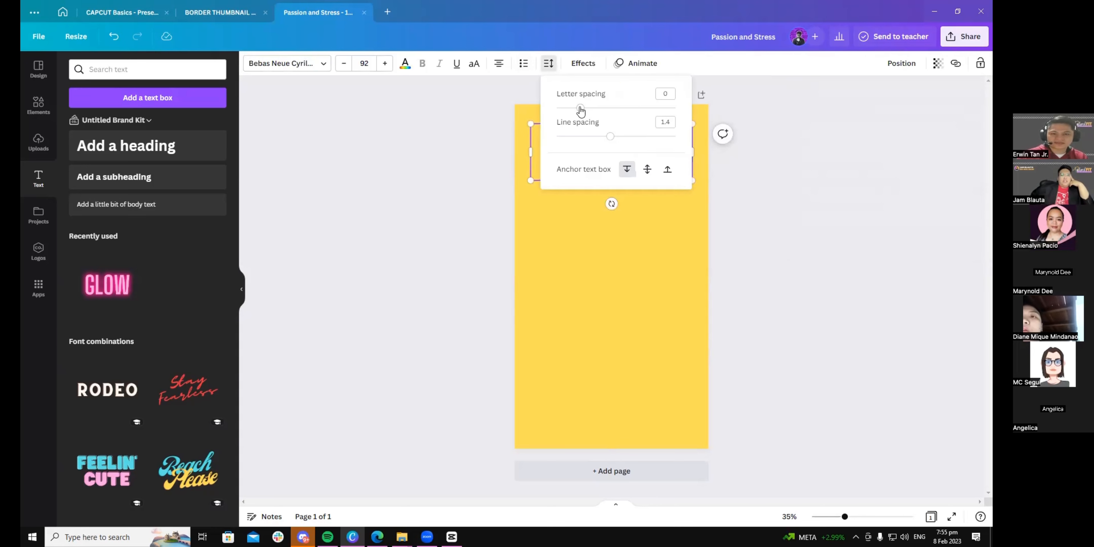
drag(576, 109, 585, 108)
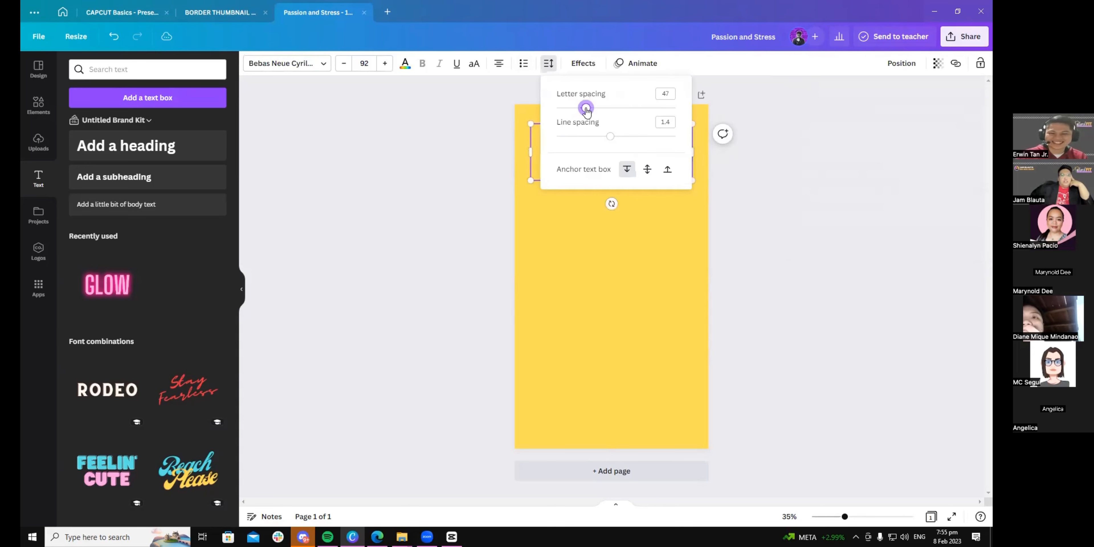
click(610, 137)
click(786, 156)
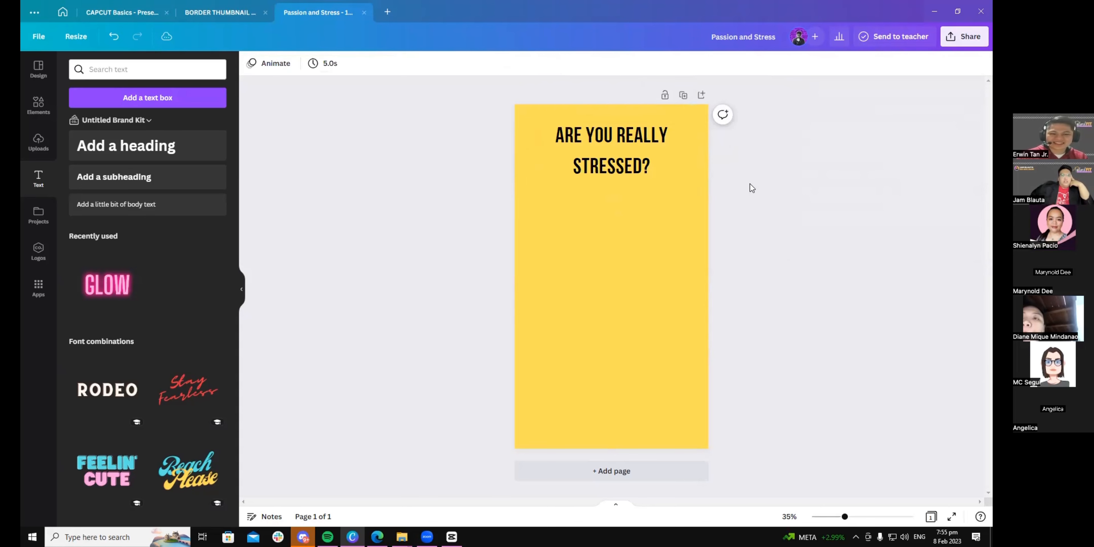
Step: Reduce the heading's line spacing so that its two lines sit closer together
scroll(735, 188, up, 1)
click(595, 173)
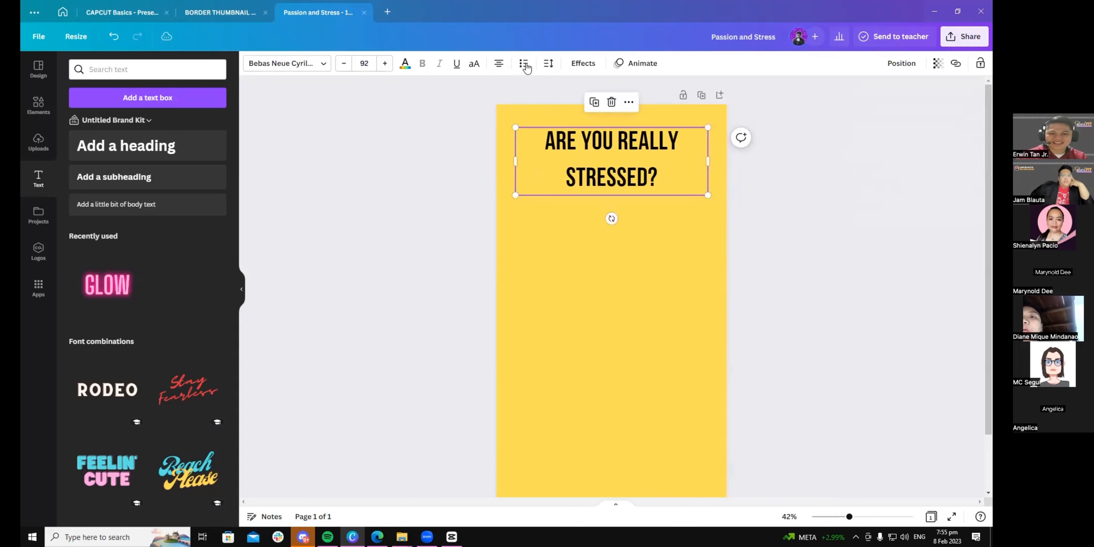
click(548, 64)
drag(608, 137, 585, 137)
click(755, 170)
click(628, 166)
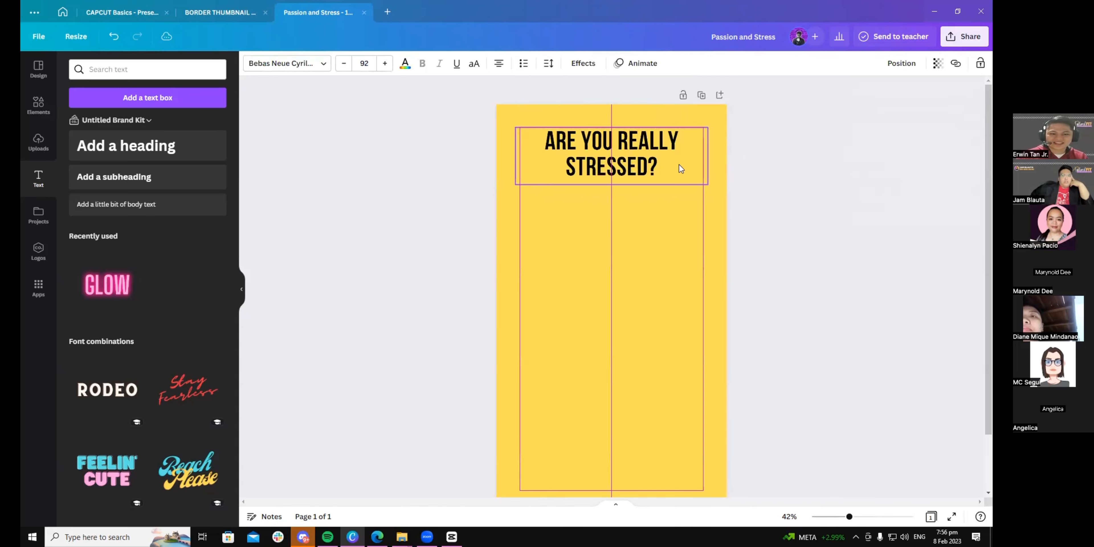
click(816, 188)
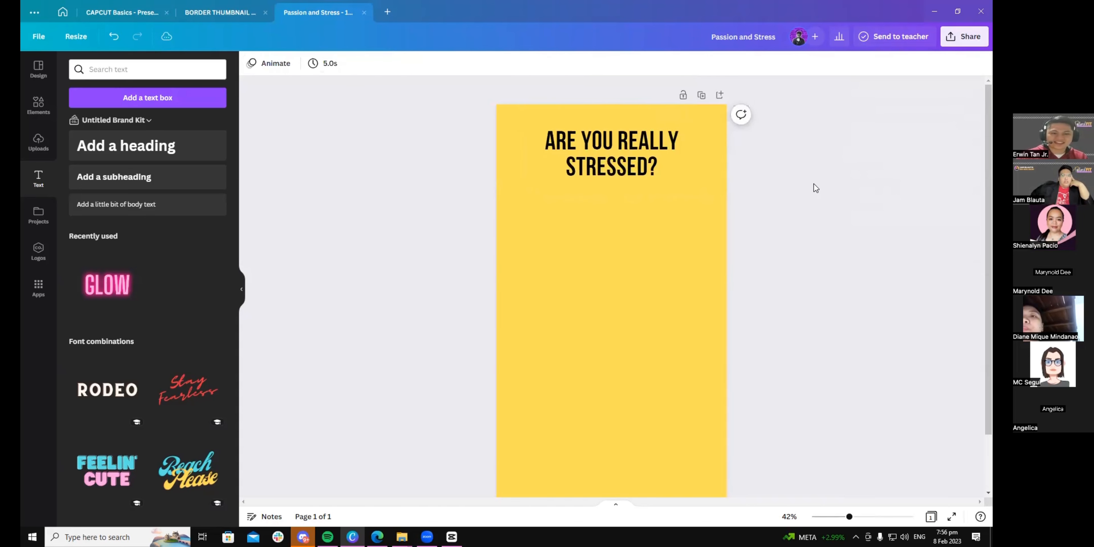
Step: Download the design as a PNG and save it as Passion and Stress in the desktop's To Move folder
click(976, 43)
click(828, 280)
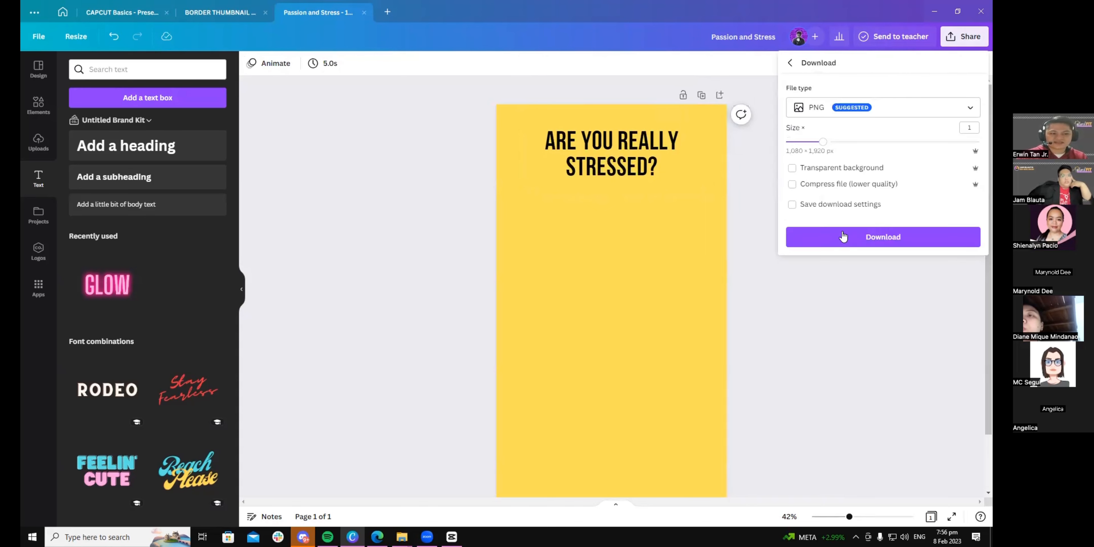
click(843, 234)
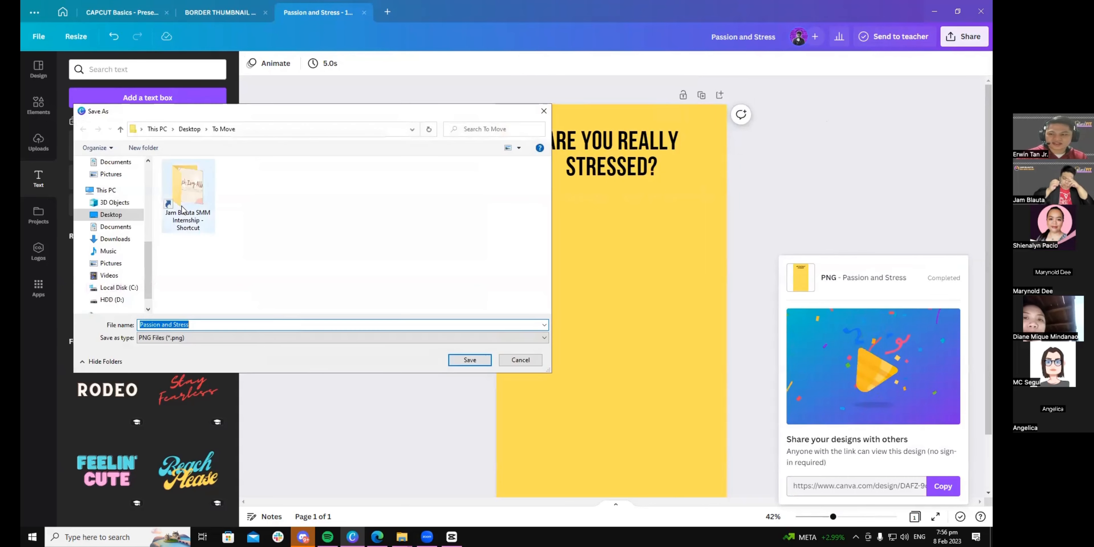
click(111, 214)
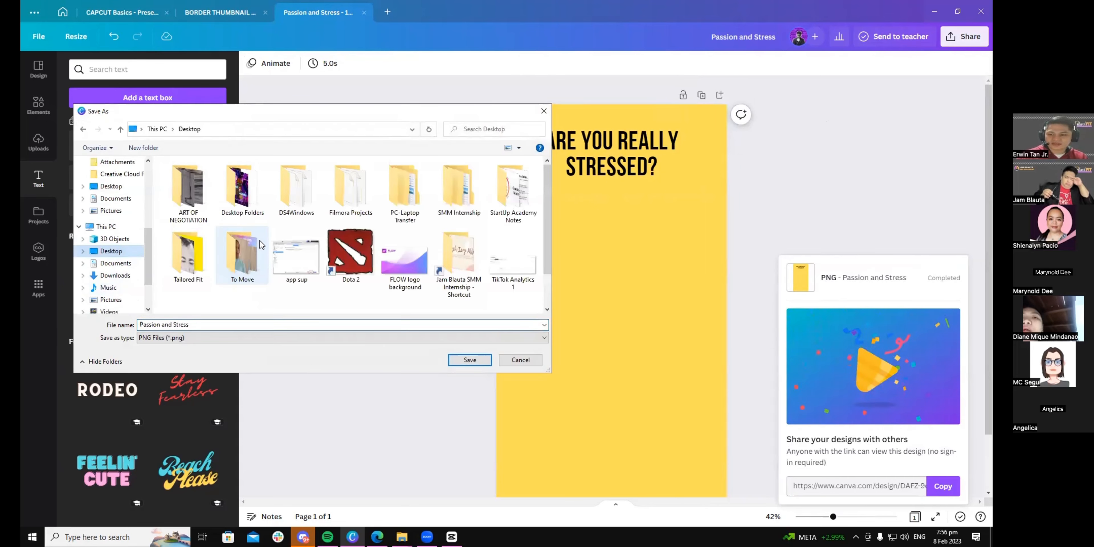
double_click(261, 245)
key(Return)
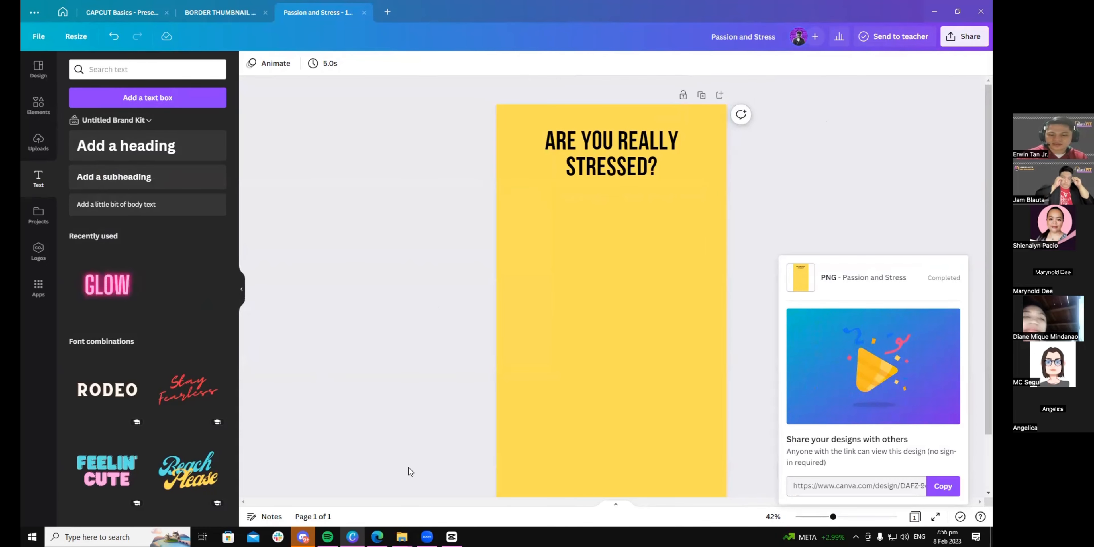
Step: Switch to CapCut and import the Passion and Stress image from the Tailored Fit folder into the project media
mouse_move(401, 535)
click(464, 508)
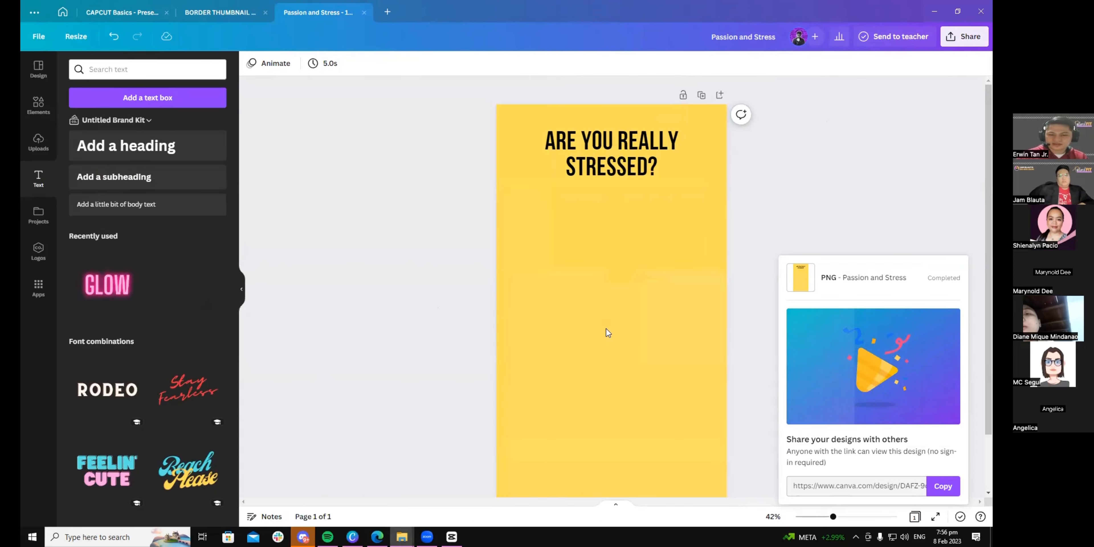
click(711, 361)
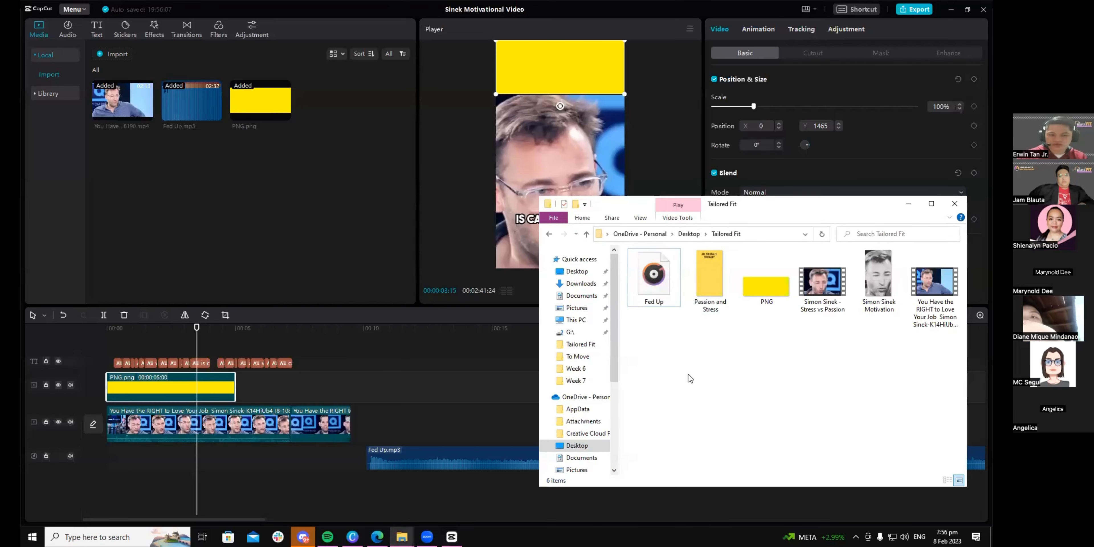
drag(710, 280, 307, 217)
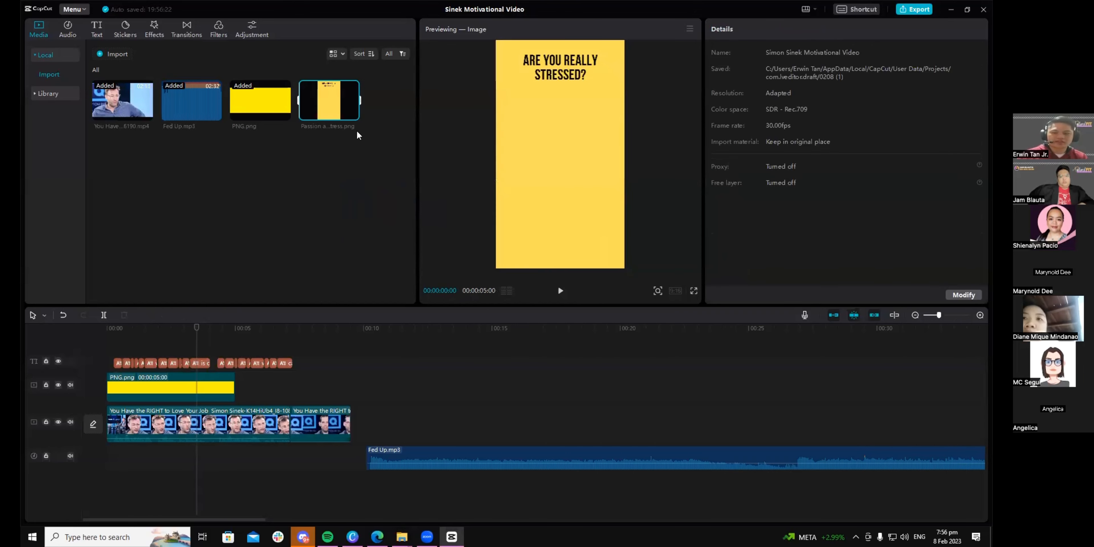
Step: Replace the plain yellow clip above the video with Passion and Stress.png from the start and extend it to 00:00:08:06
click(212, 387)
key(Delete)
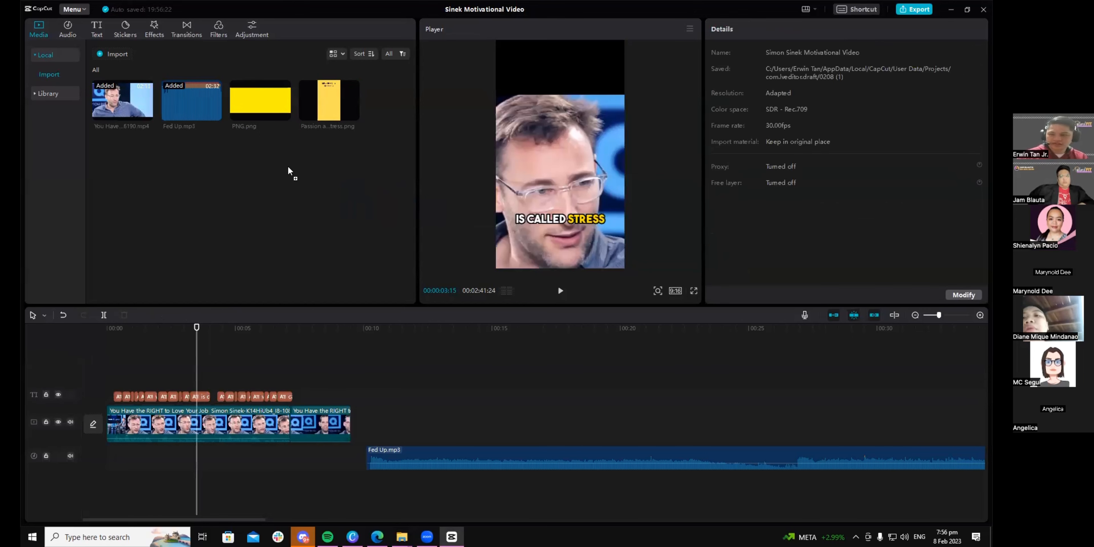
drag(329, 102, 113, 388)
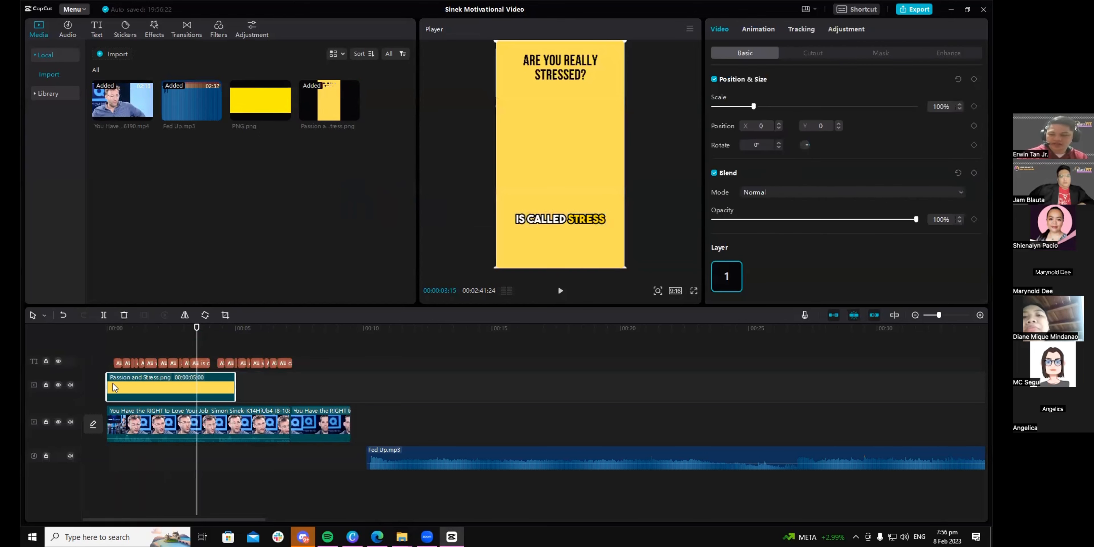
drag(294, 389, 315, 393)
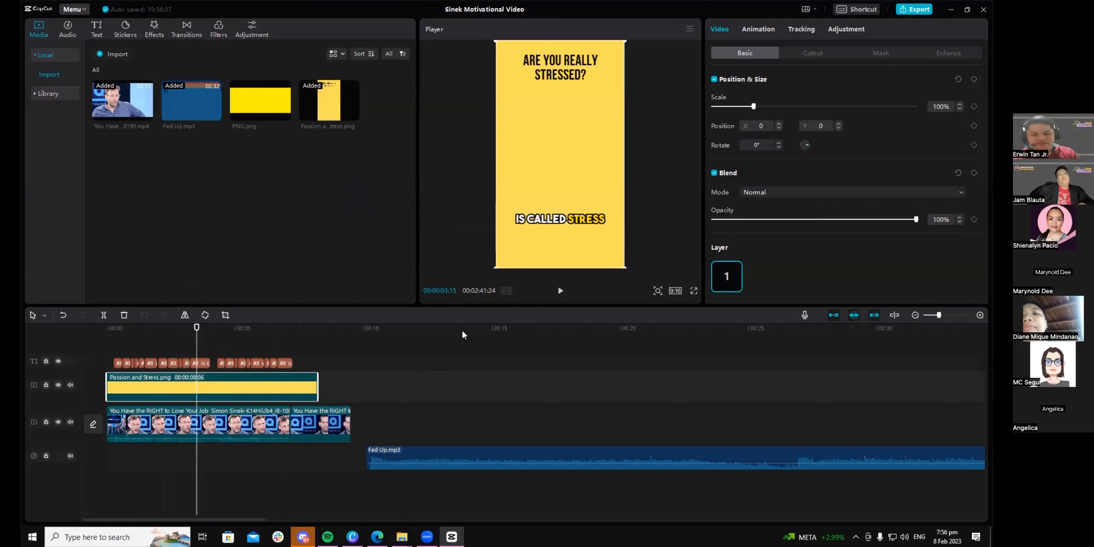
Step: Crop the Passion and Stress image to its top heading band and position it at the top of the frame, Y 1498
right_click(298, 389)
mouse_move(334, 369)
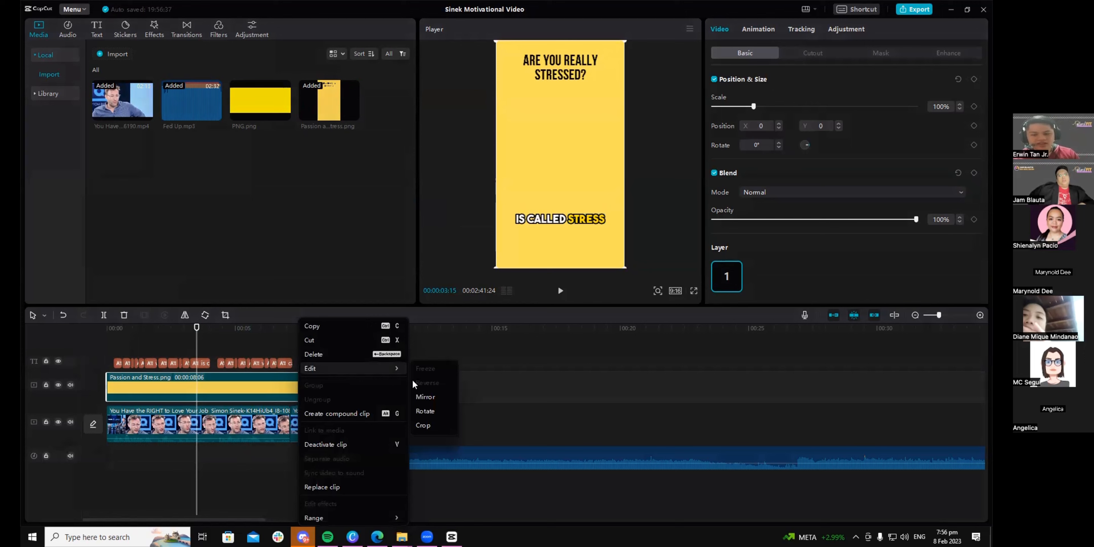
click(425, 426)
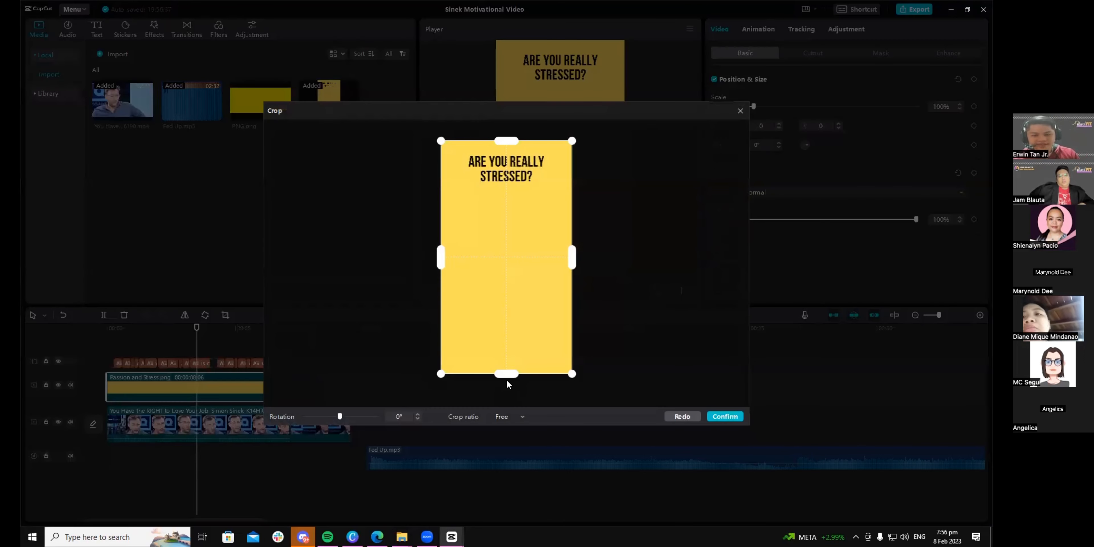
drag(506, 373, 514, 192)
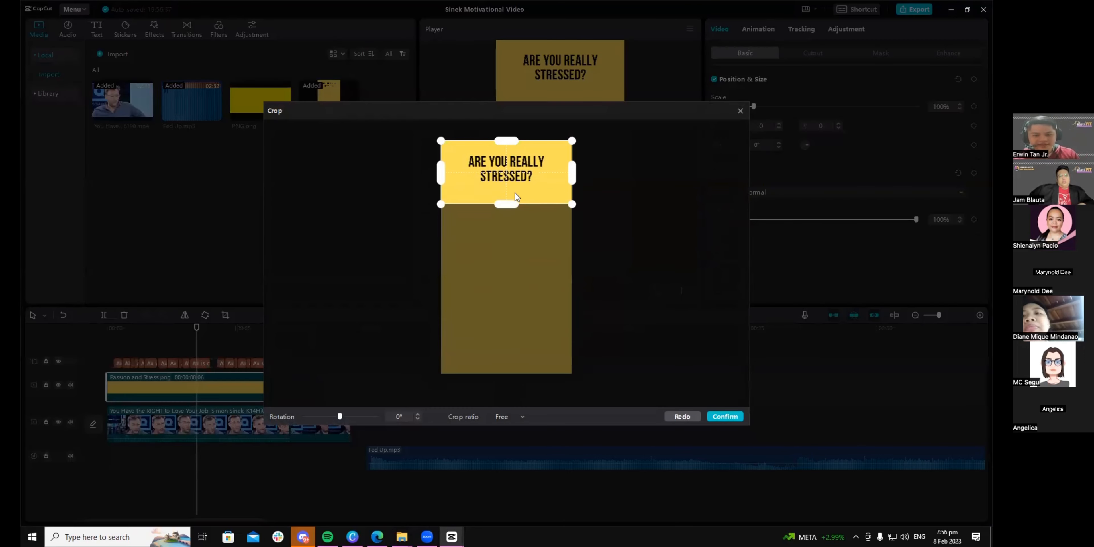
click(717, 418)
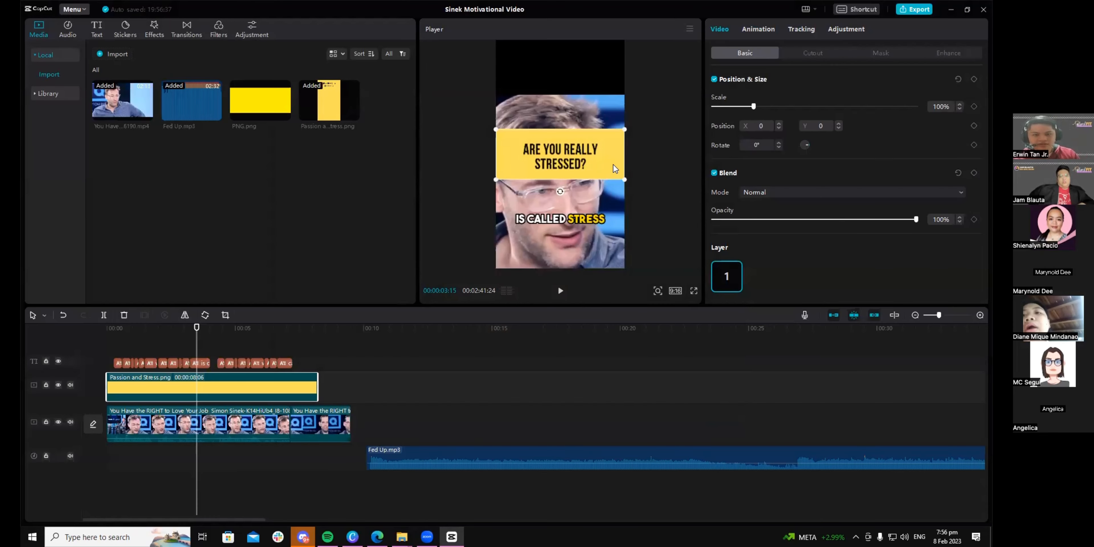
drag(613, 169, 616, 81)
Step: Move the first video clip to X 417, Y -408 and scale it to 249% so it fills the frame below the banner
click(508, 121)
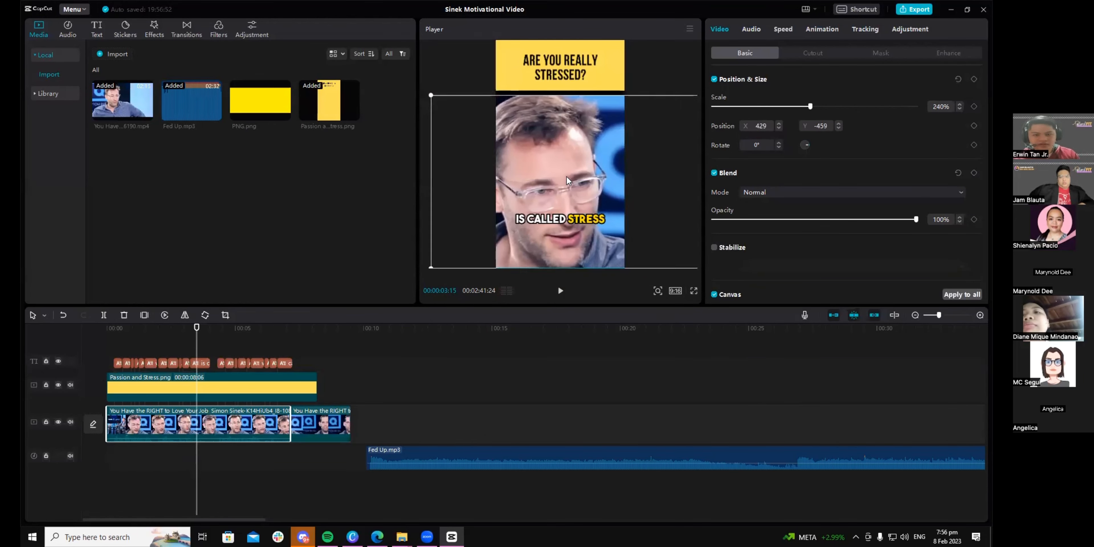
drag(570, 186, 568, 180)
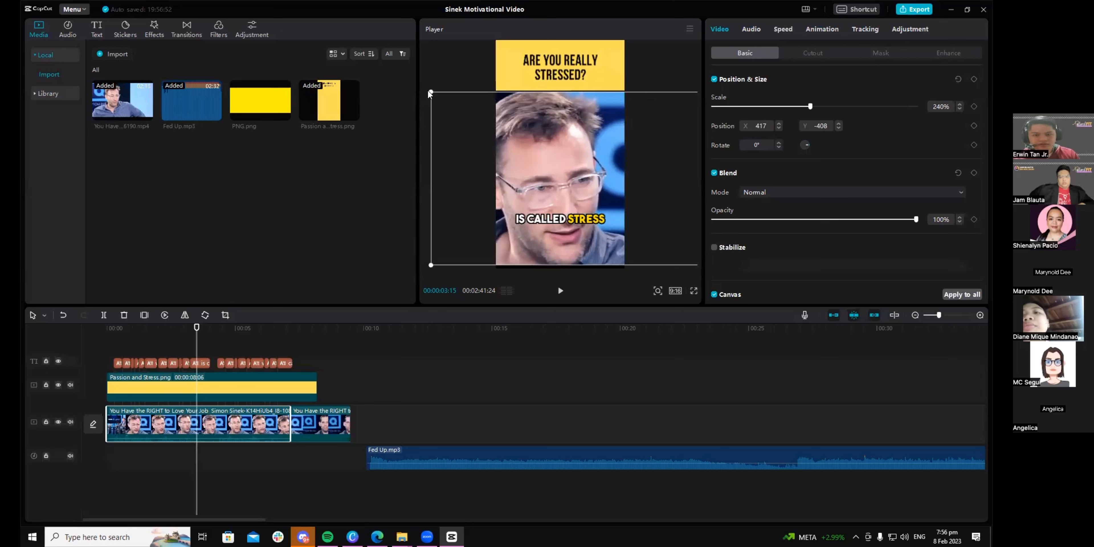
drag(429, 93, 424, 89)
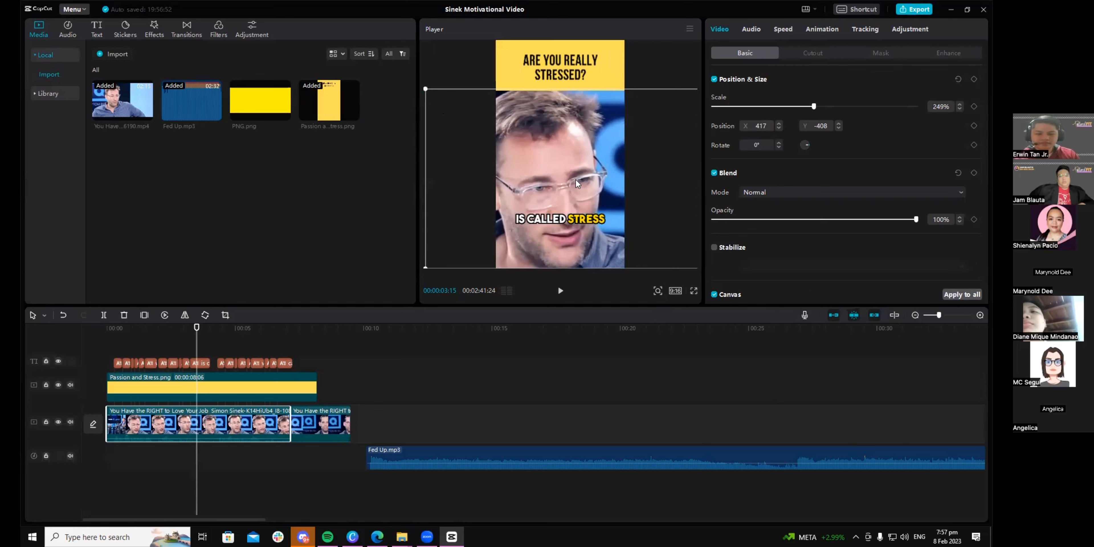
click(577, 74)
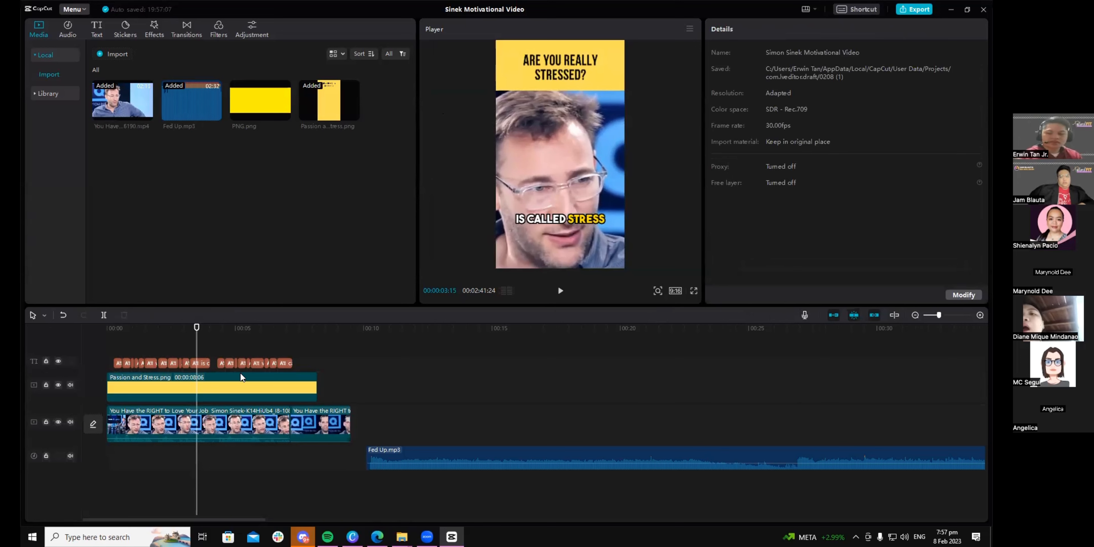
Step: Scrub through the opening eight seconds to review how the title banner sits over the two video clips
drag(195, 331, 158, 330)
drag(229, 357, 132, 379)
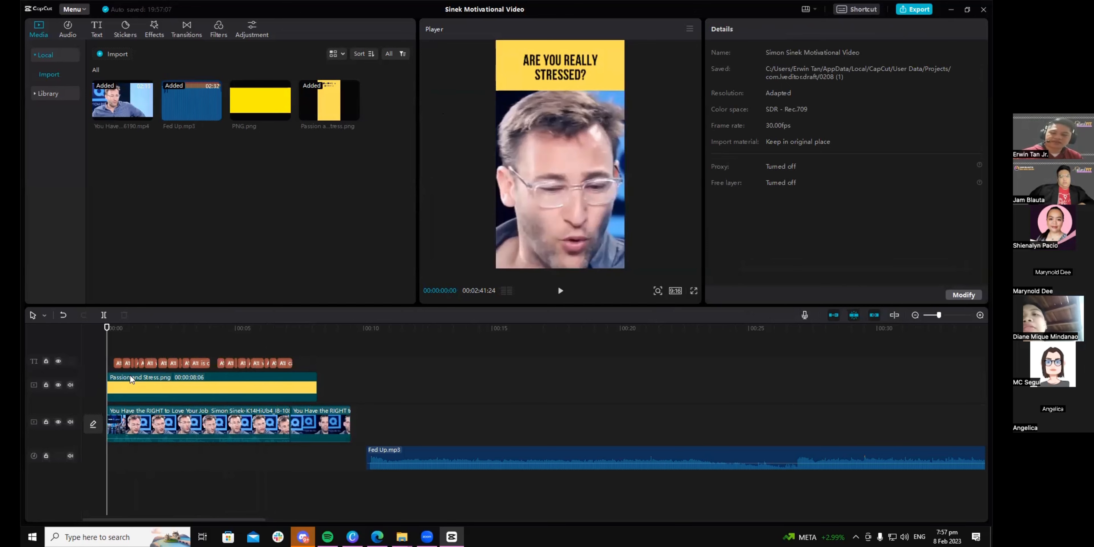
scroll(224, 418, up, 4)
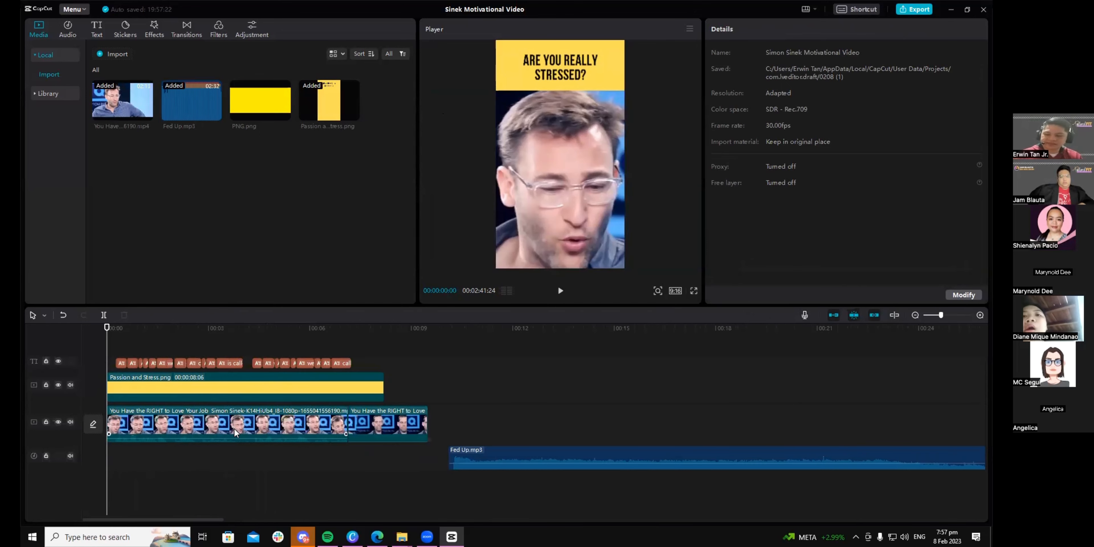
click(165, 387)
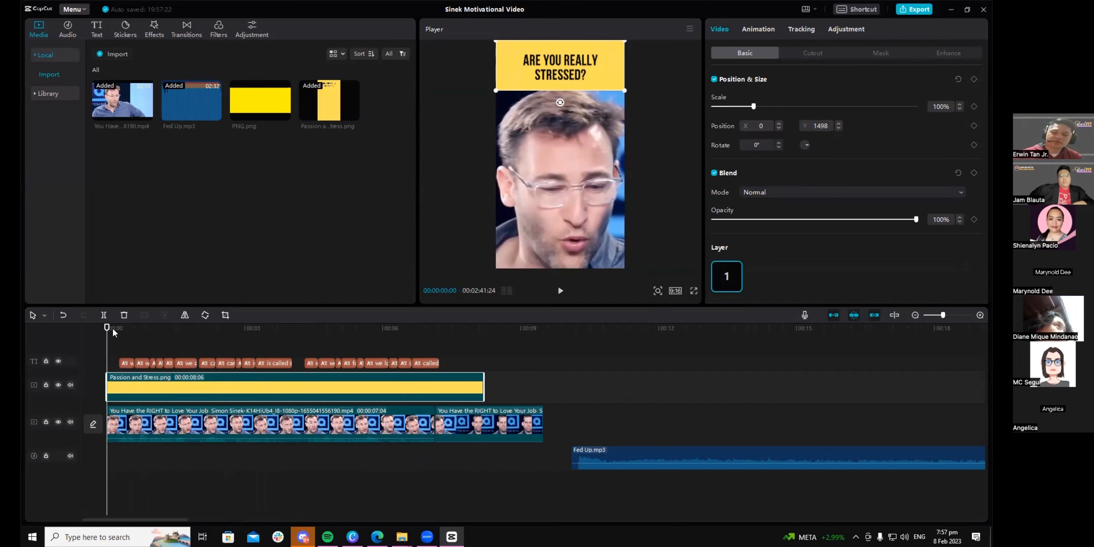
drag(108, 332, 425, 335)
drag(439, 388, 100, 386)
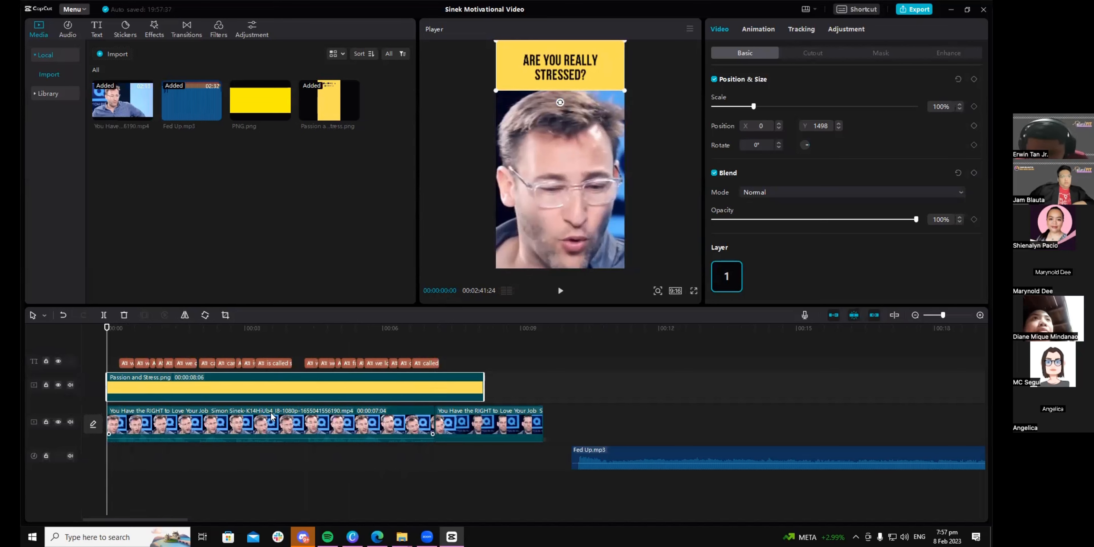
click(471, 469)
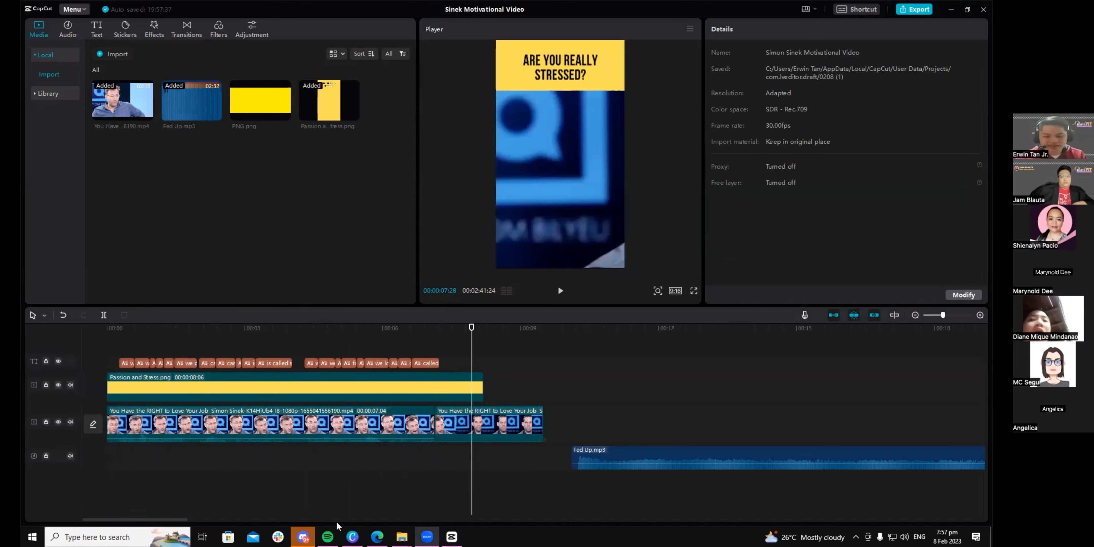
Step: Play the Fed Up music from 00:00:26:27 to check the beat at that point
mouse_move(216, 524)
mouse_down()
mouse_move(229, 528)
mouse_move(204, 523)
mouse_up()
drag(197, 384, 246, 389)
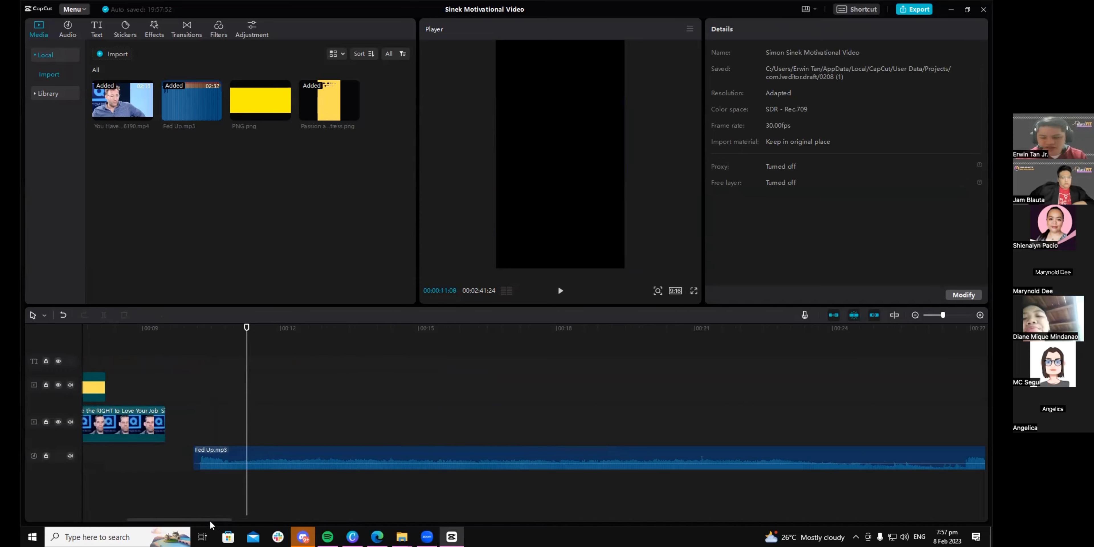
drag(215, 520, 234, 523)
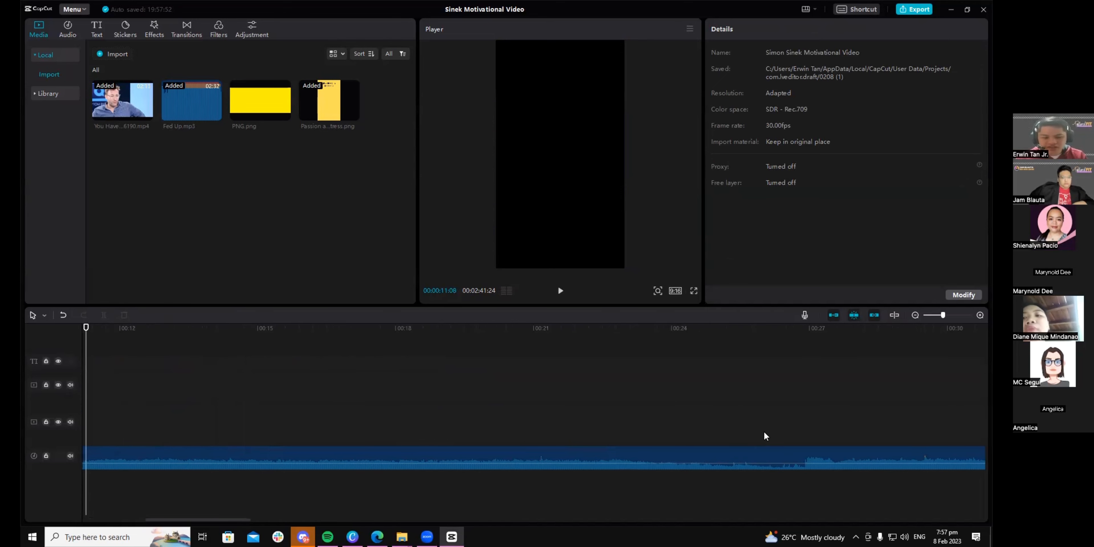
click(800, 418)
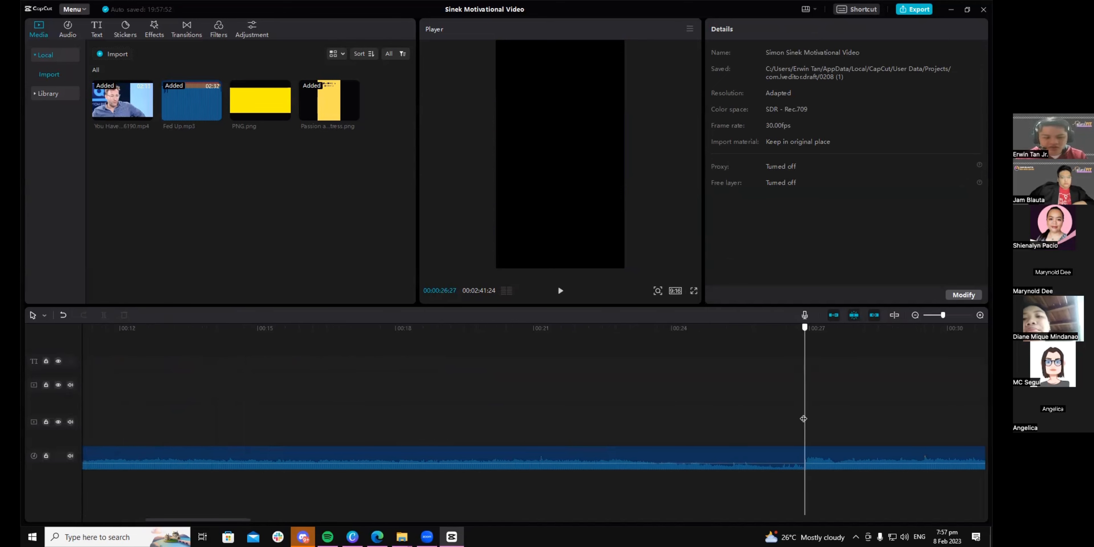
key(space)
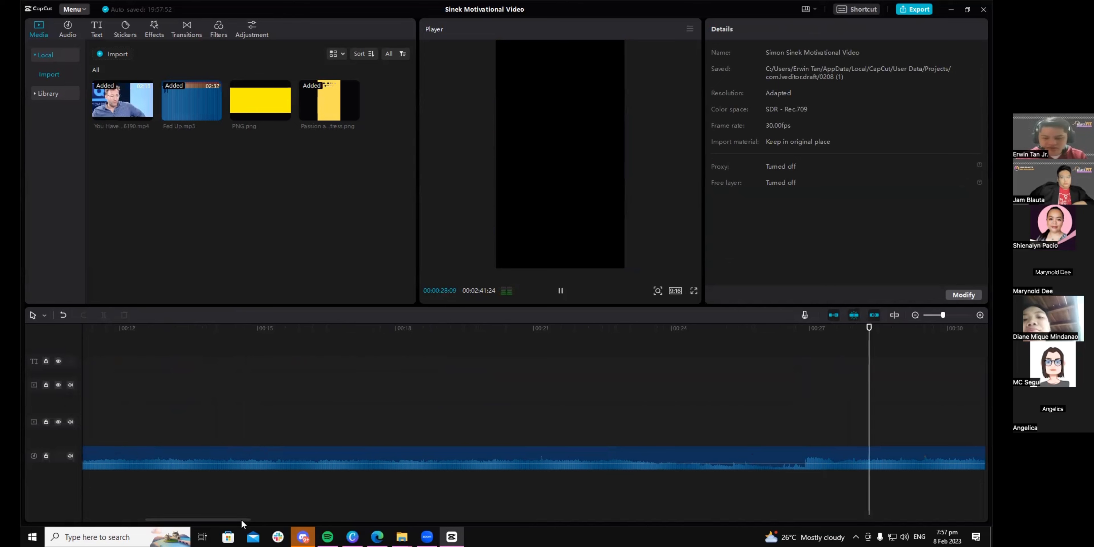
Step: Split the Fed Up music at the louder section starting at 00:00:43:02 and delete the part before it
drag(241, 521, 320, 518)
scroll(443, 486, down, 2)
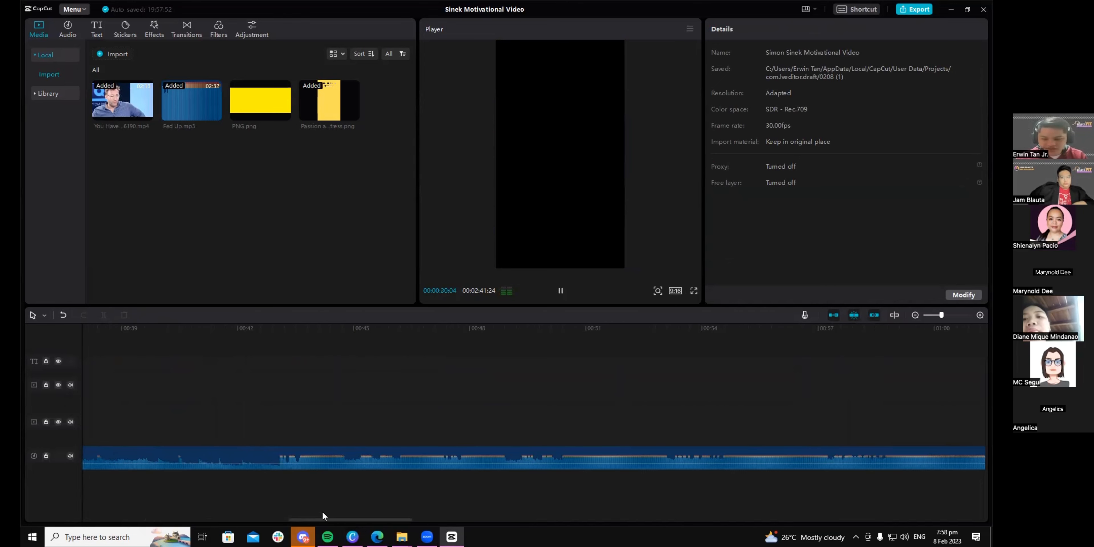
click(470, 416)
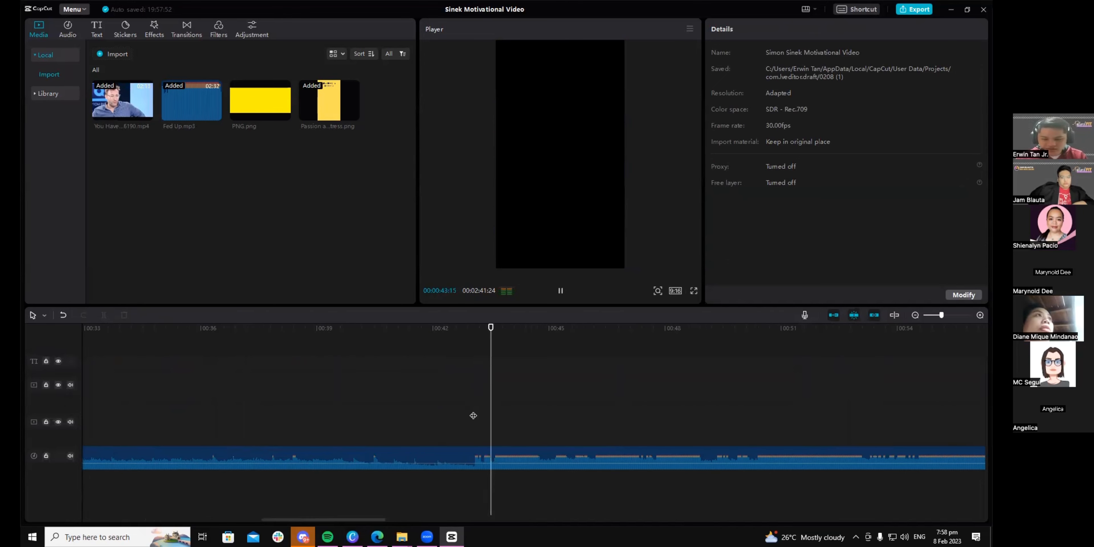
click(476, 442)
scroll(475, 465, up, 3)
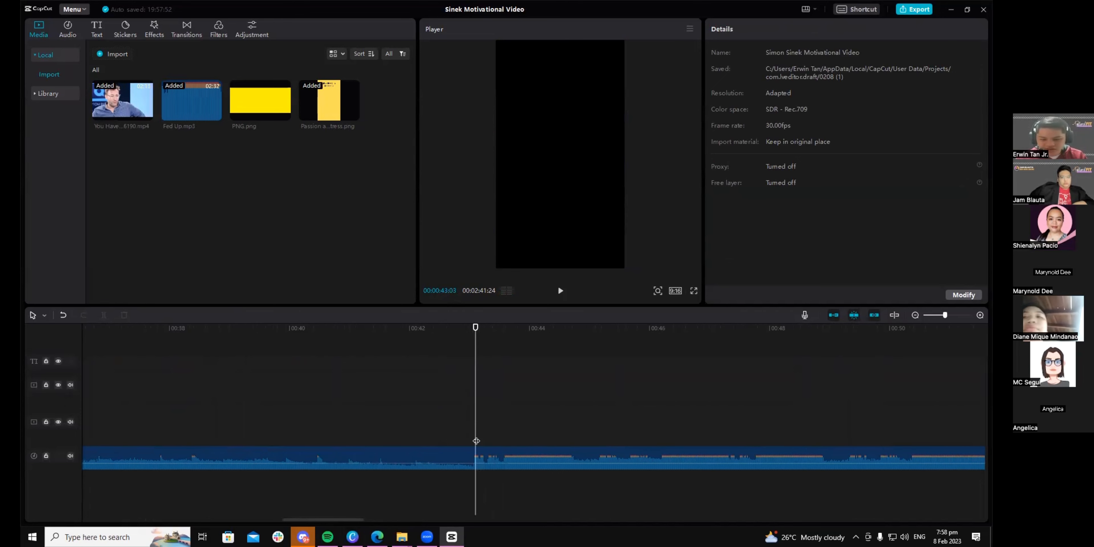
drag(476, 440, 473, 439)
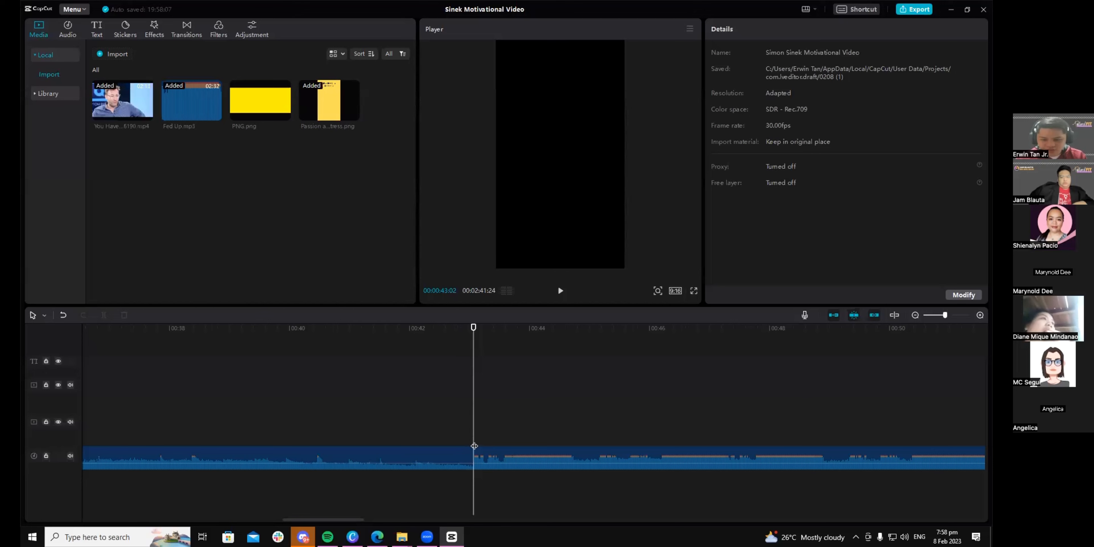
click(463, 455)
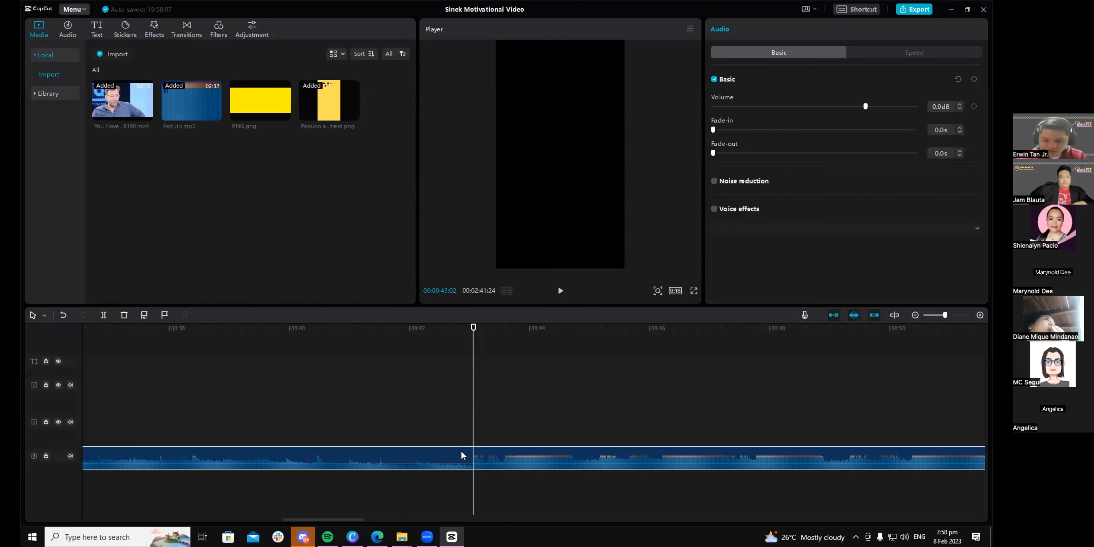
key(ctrl+b)
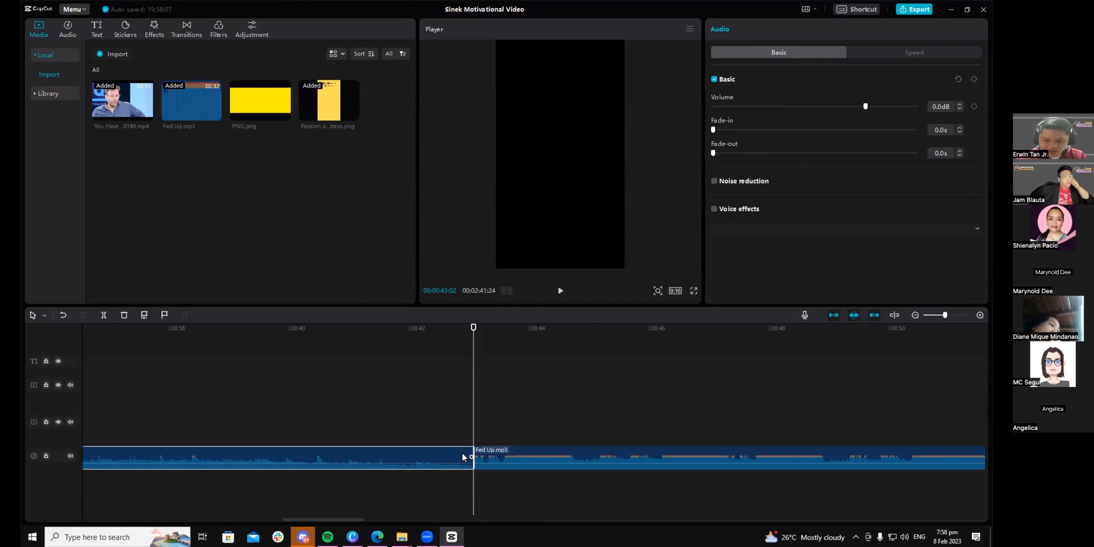
key(Delete)
Step: Move the remaining Fed Up music to the start of the timeline and play it against the cut between the video clips
drag(478, 458, 106, 466)
click(502, 342)
key(space)
key(space)
click(536, 446)
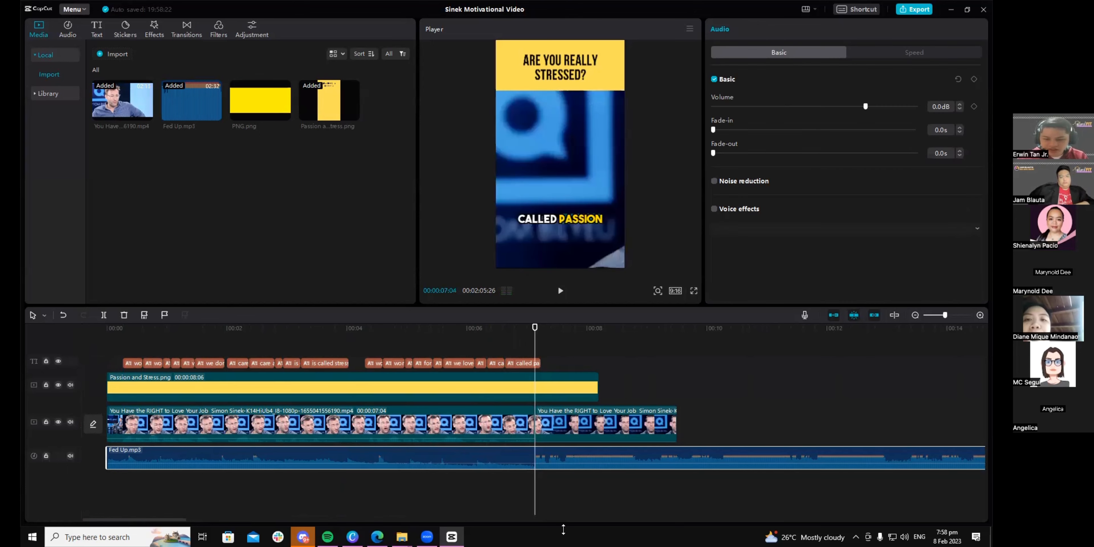
drag(516, 335, 565, 449)
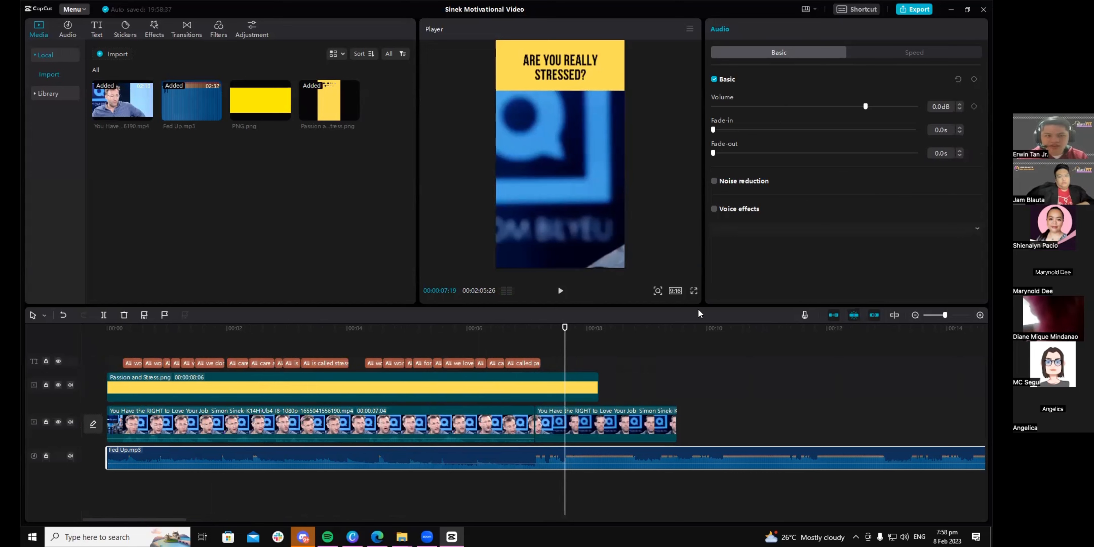
Step: Lower the Fed Up music's volume to -20.9 dB and play the video to check the balance
drag(855, 112, 811, 106)
click(411, 341)
key(space)
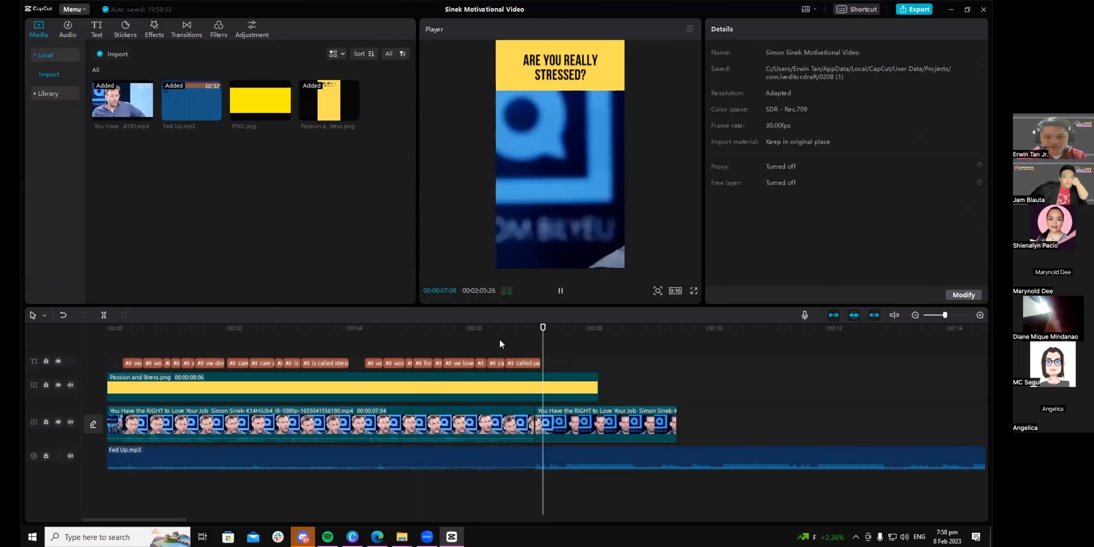
Step: Extend the start of the Fed Up clip slightly to delay its beat, and raise its volume to -15.7 dB
click(556, 454)
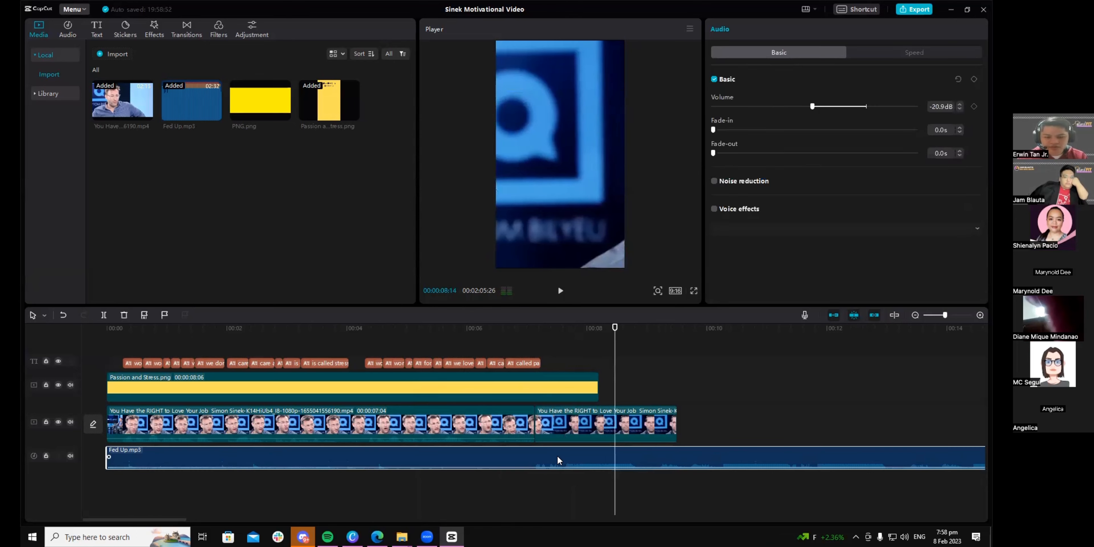
mouse_move(109, 456)
mouse_down()
mouse_move(118, 457)
mouse_move(102, 458)
mouse_up()
drag(614, 329, 482, 346)
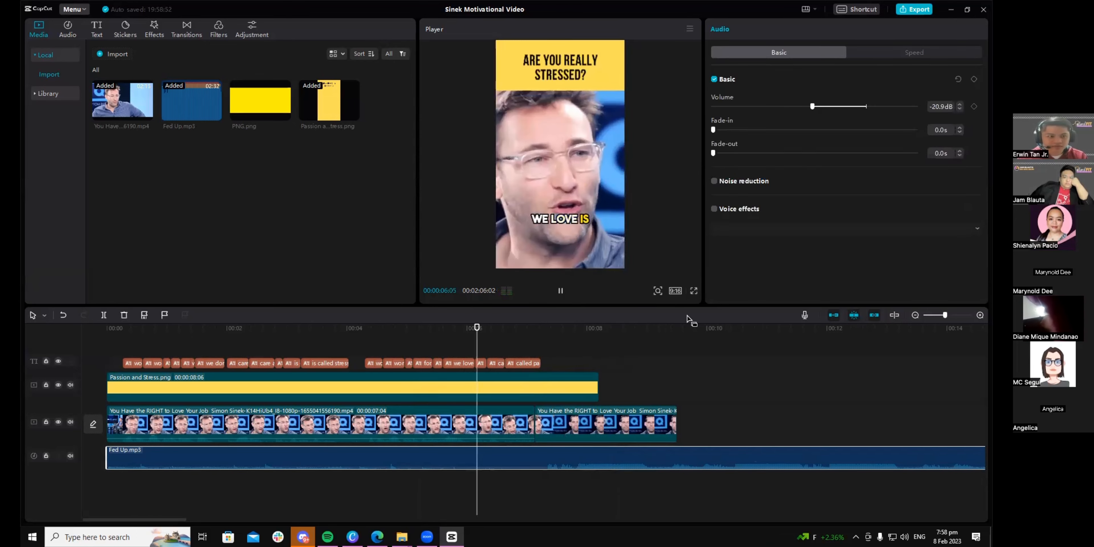
key(space)
drag(812, 107, 823, 107)
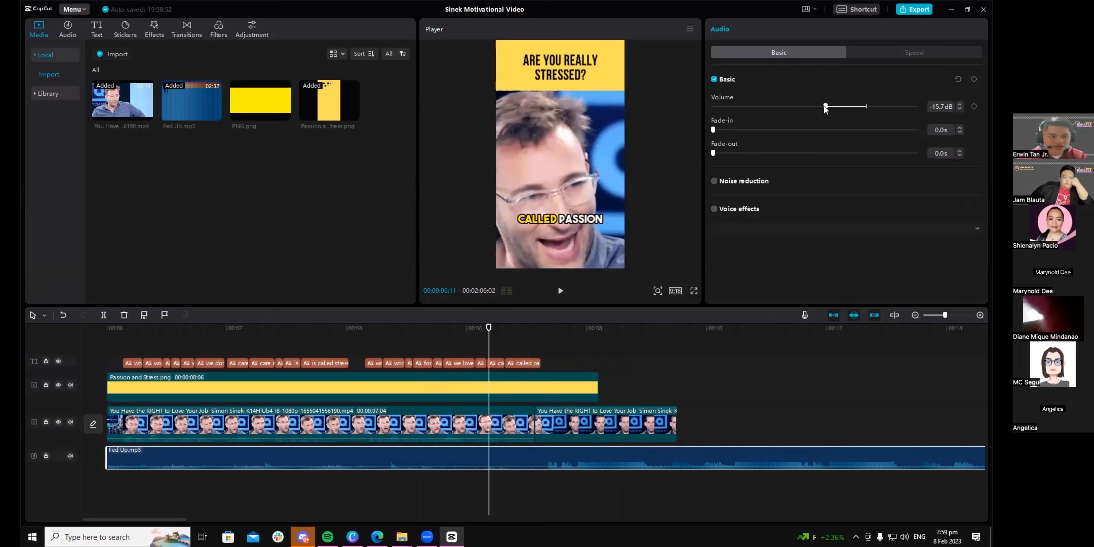
Step: Set the Fed Up music's volume to -15.0 dB and play the video across the cut between the clips
double_click(940, 108)
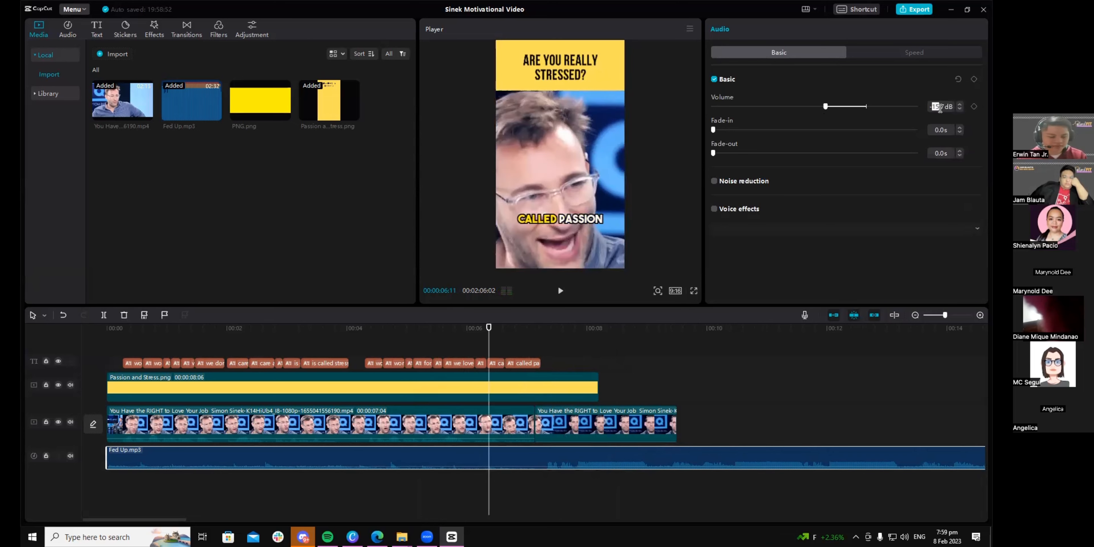
click(940, 107)
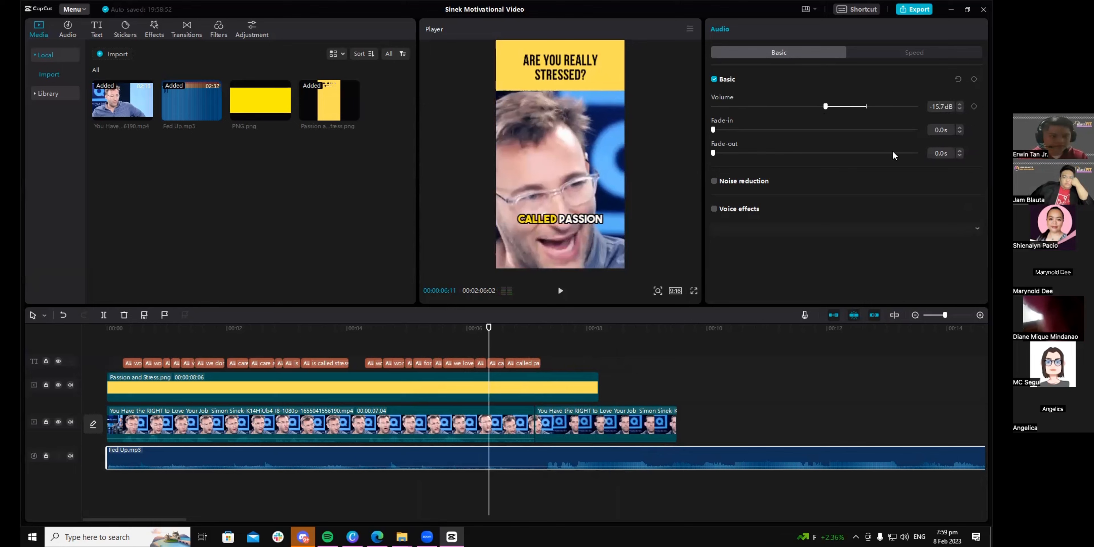
key(BackSpace)
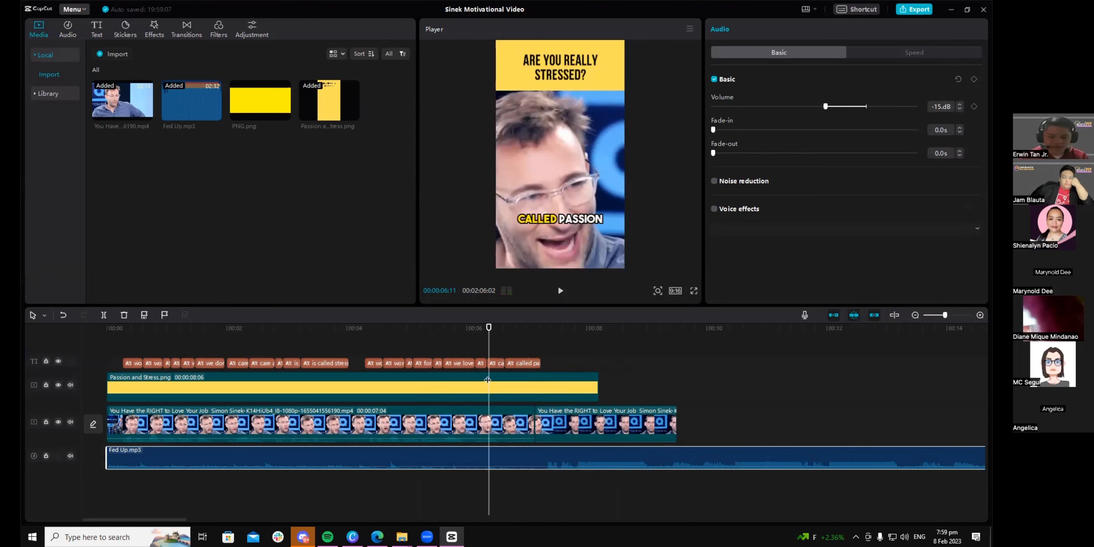
click(466, 355)
key(space)
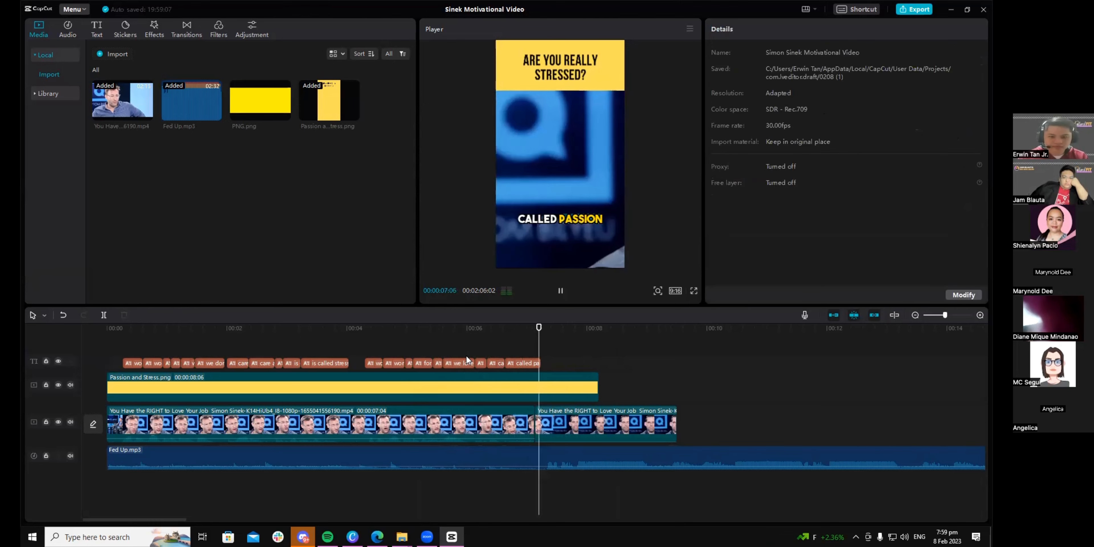
Step: Reframe the second video clip on the listener's face at 245% scale, X -1123, Y -432, and extend the title banner to 00:00:09:06
click(570, 419)
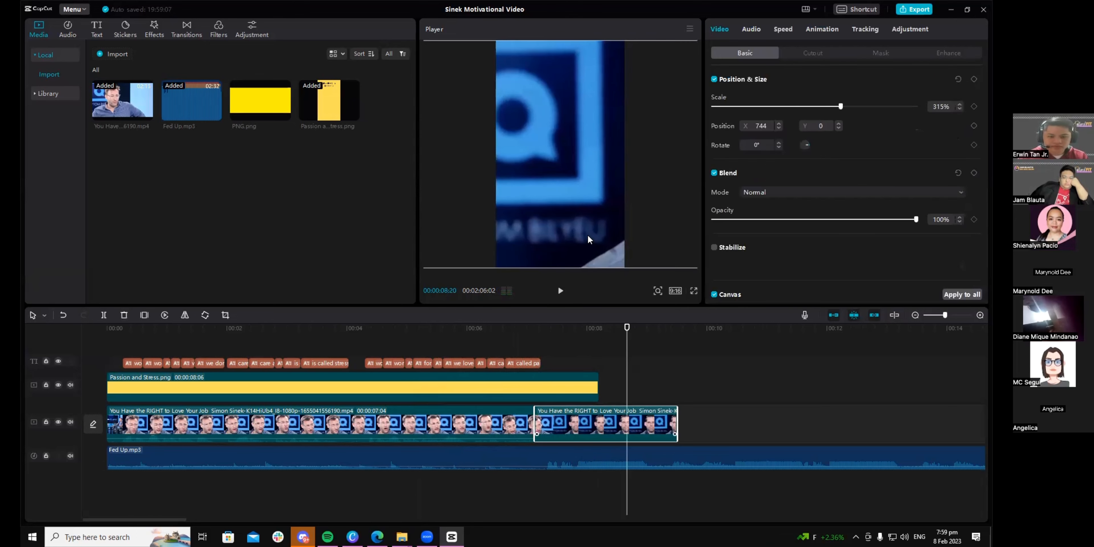
drag(578, 233, 492, 233)
drag(596, 390, 658, 390)
drag(590, 198, 460, 171)
scroll(559, 151, down, 1)
drag(469, 211, 463, 213)
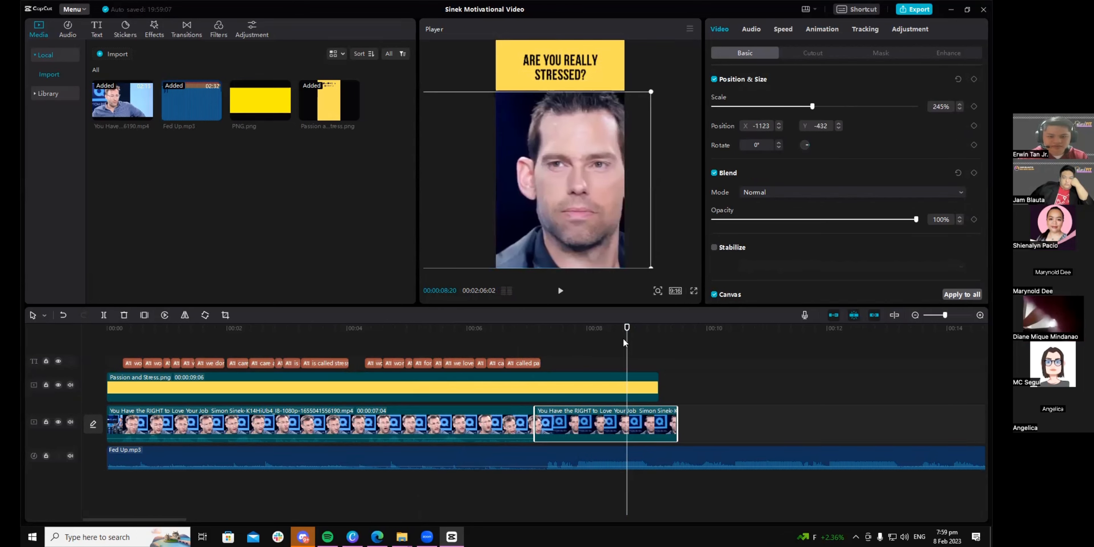
Step: Play the video from the start and trim the second clip's end to match the title banner's end
drag(345, 328, 371, 329)
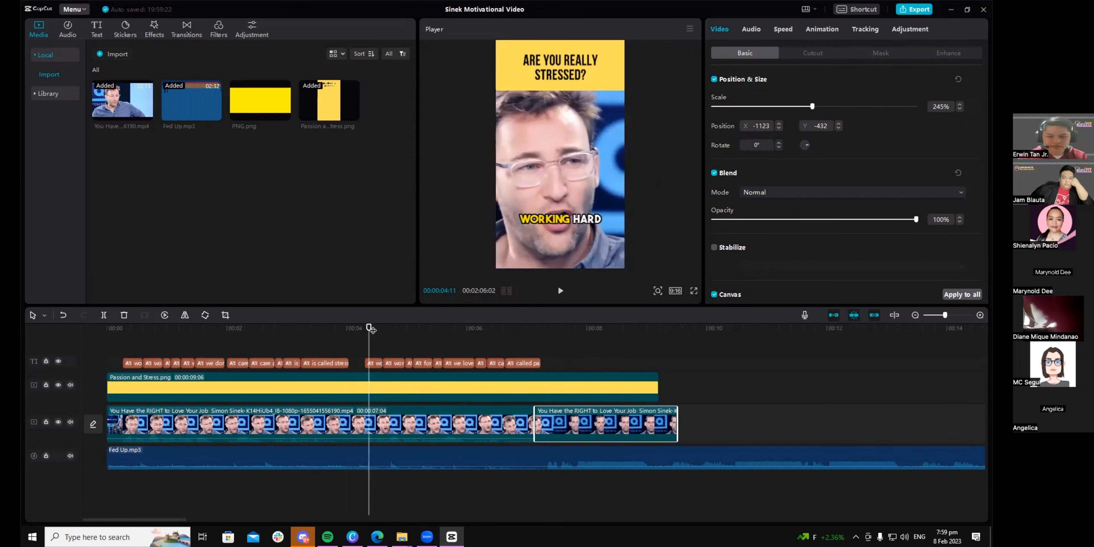
click(121, 349)
key(space)
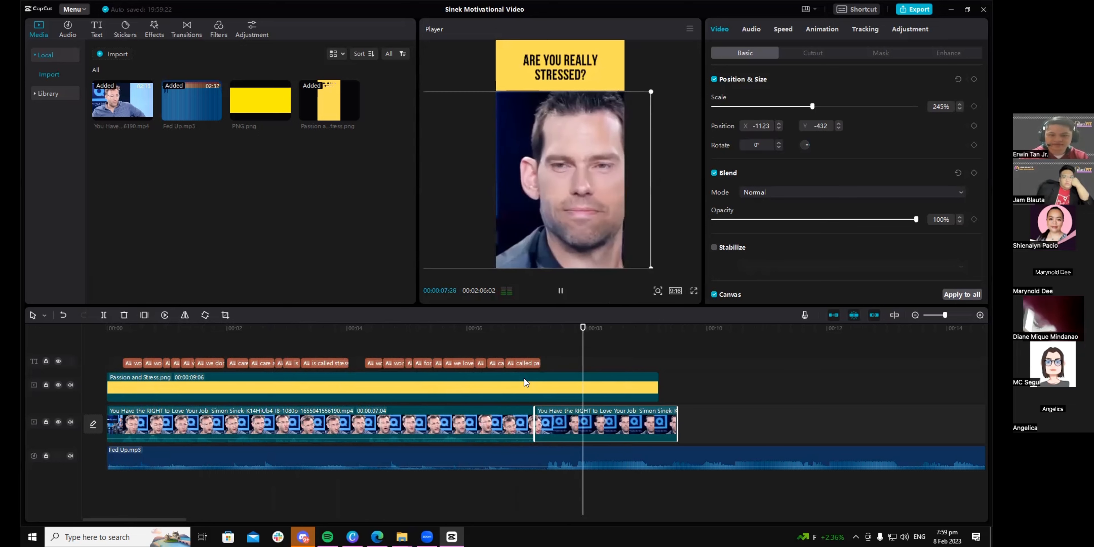
key(space)
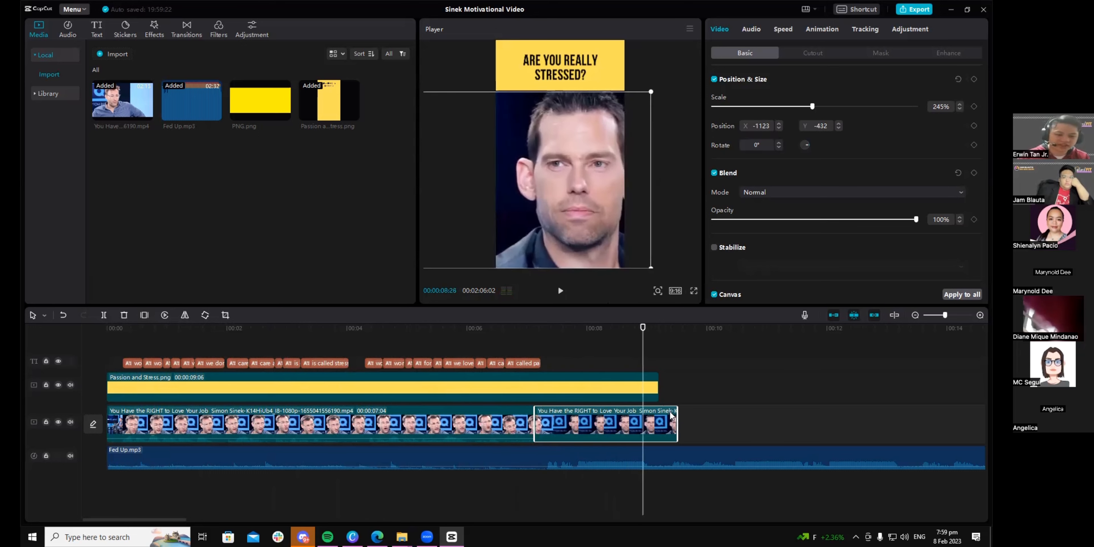
drag(676, 412, 659, 413)
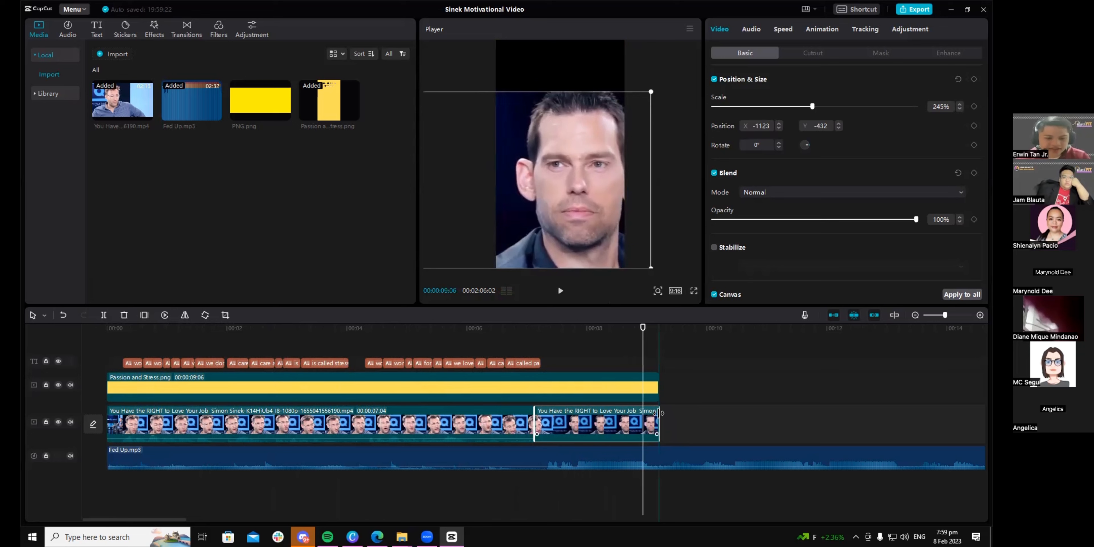
Step: Split the Fed Up music at 00:00:09:06, delete the part after it, and return the playhead to the start
mouse_move(642, 329)
mouse_down()
mouse_move(626, 330)
mouse_move(659, 341)
mouse_up()
click(658, 454)
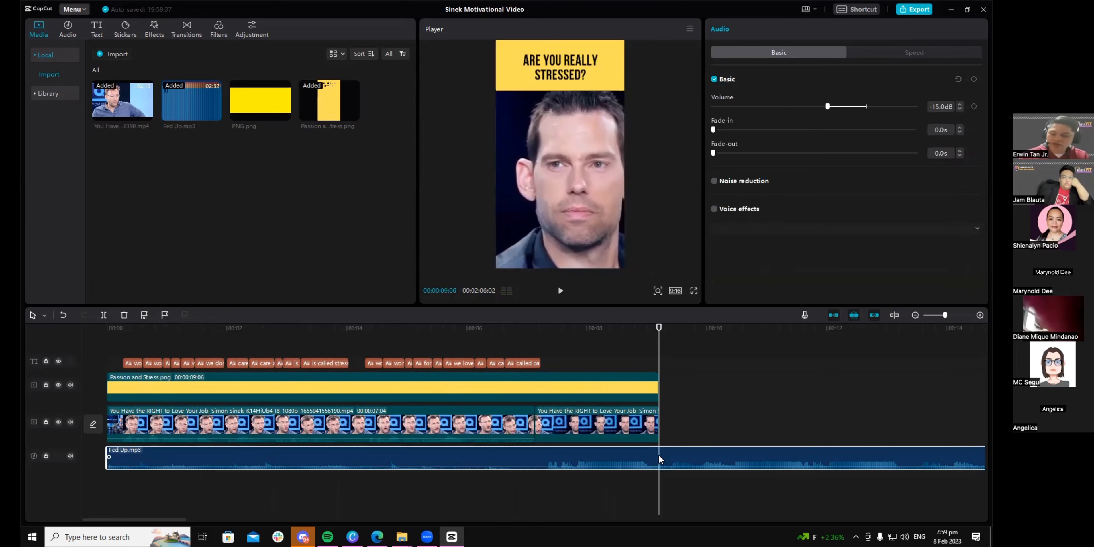
key(ctrl+b)
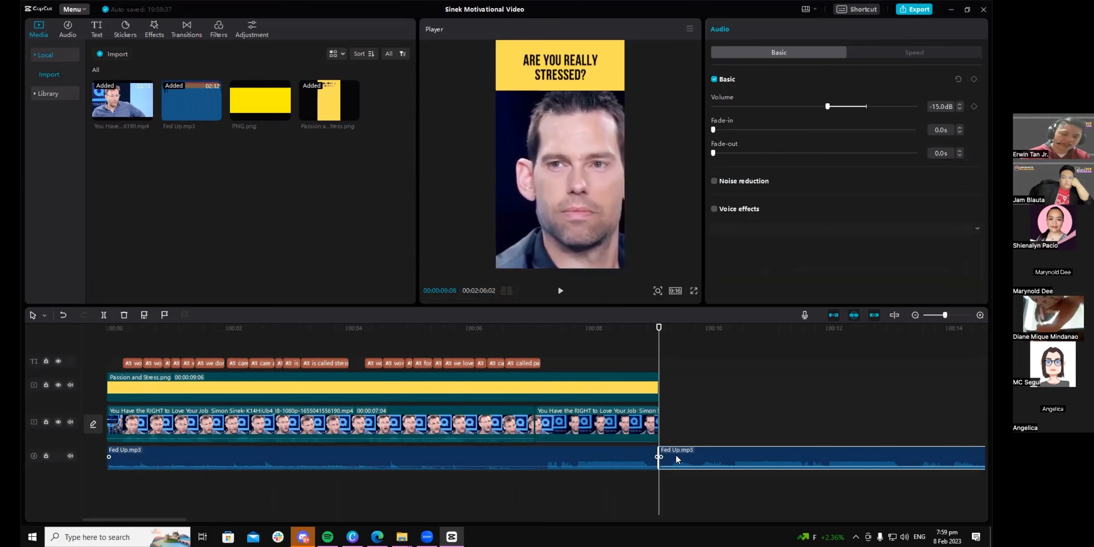
key(Delete)
drag(657, 368, 107, 364)
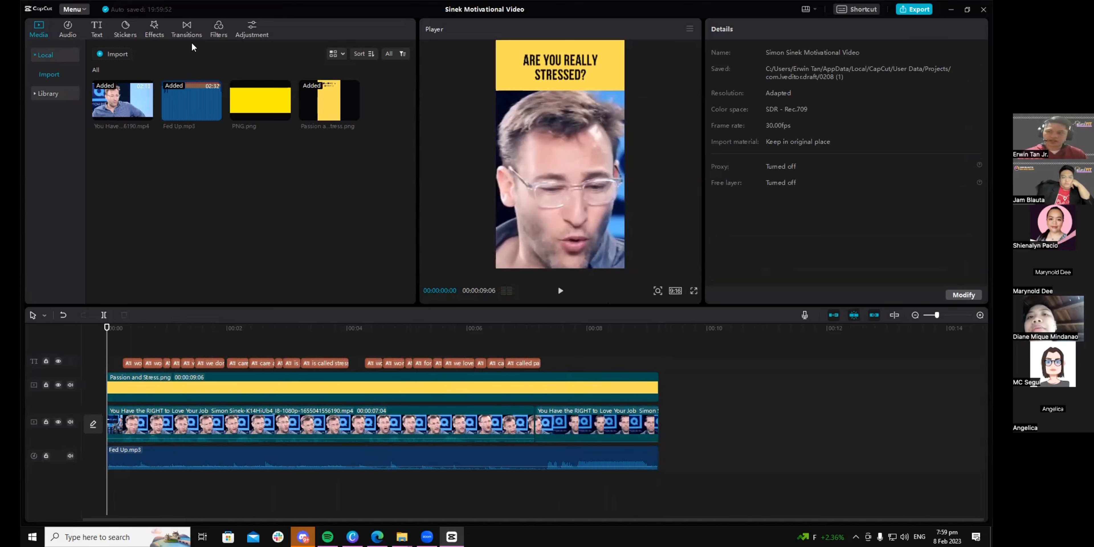
Step: Browse the available video effect categories
click(154, 30)
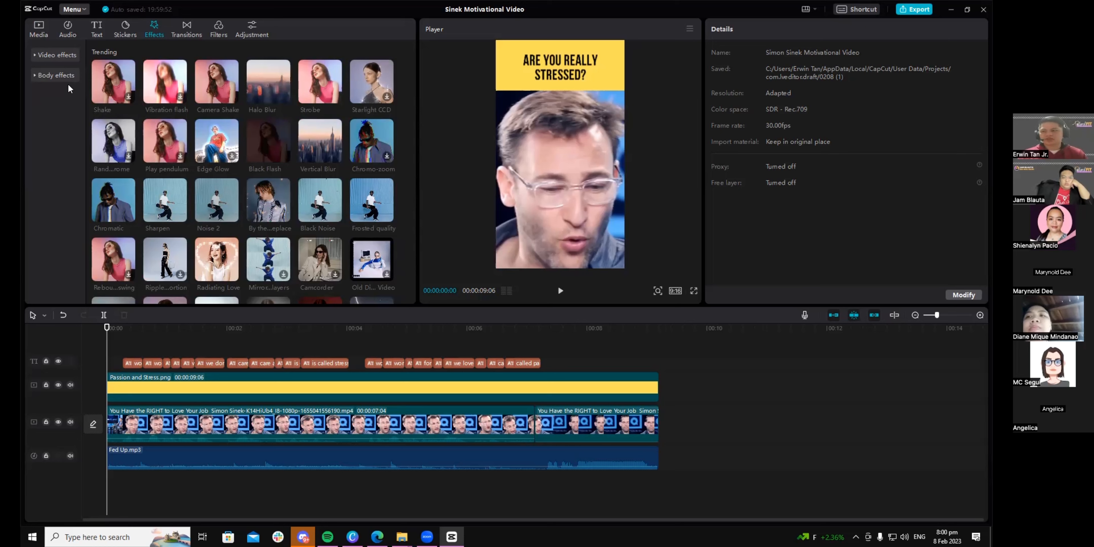
click(34, 54)
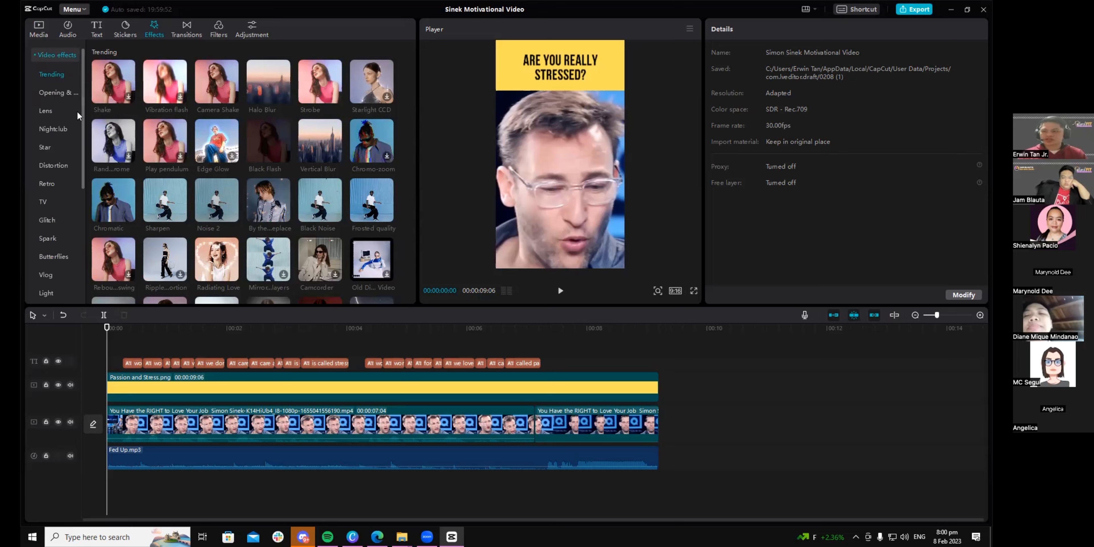
scroll(81, 123, down, 4)
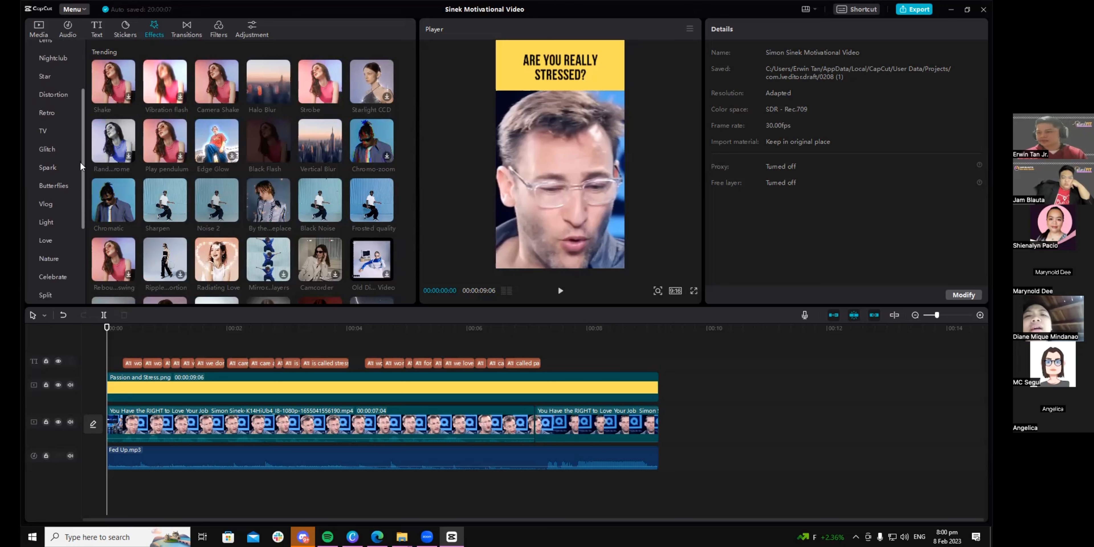
Step: Add the Mono filter BW 2 above the captions and stretch it over the whole video
click(218, 29)
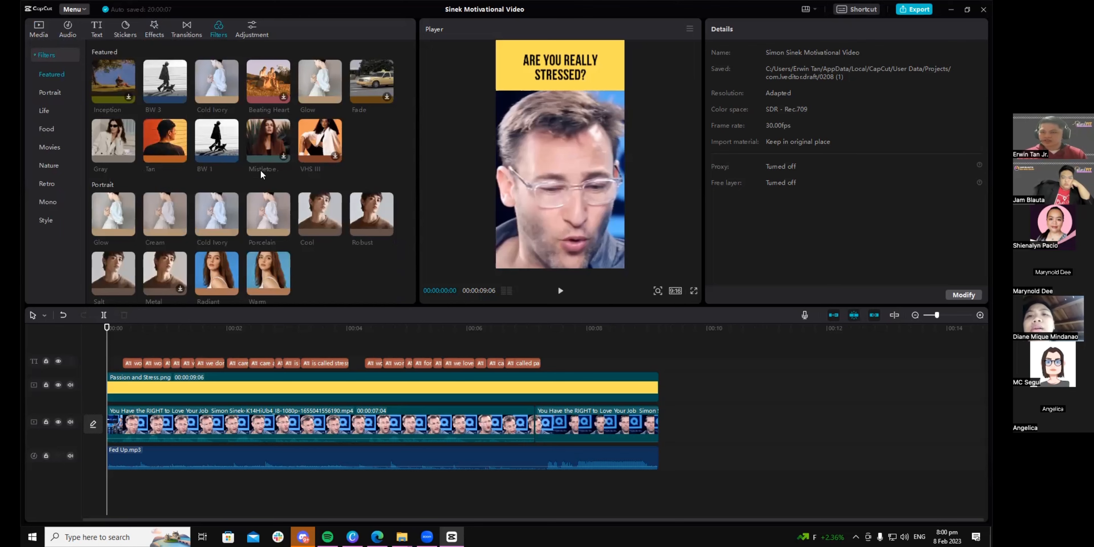
scroll(267, 202, down, 8)
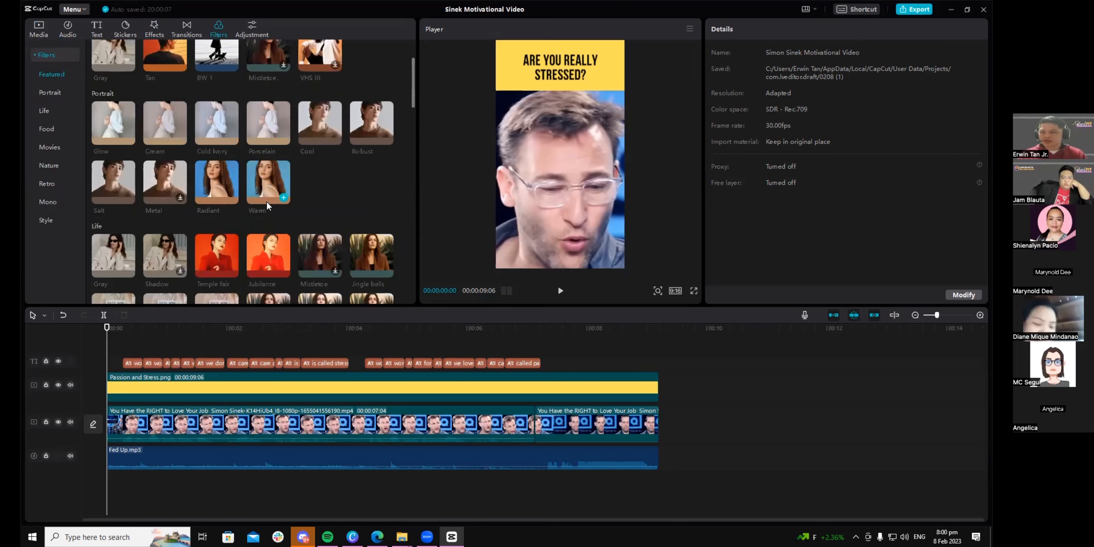
scroll(266, 201, down, 8)
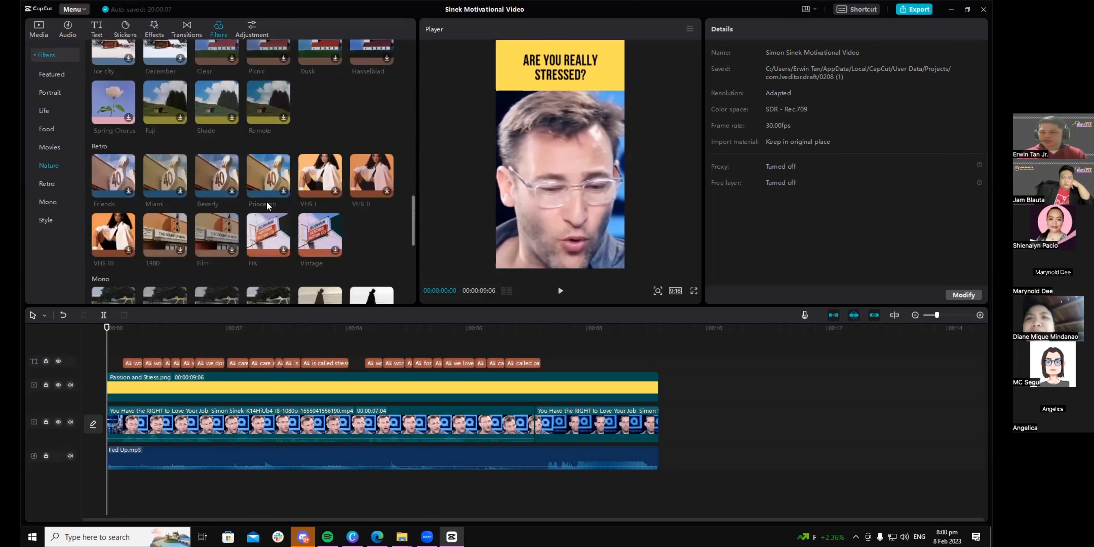
scroll(266, 200, down, 2)
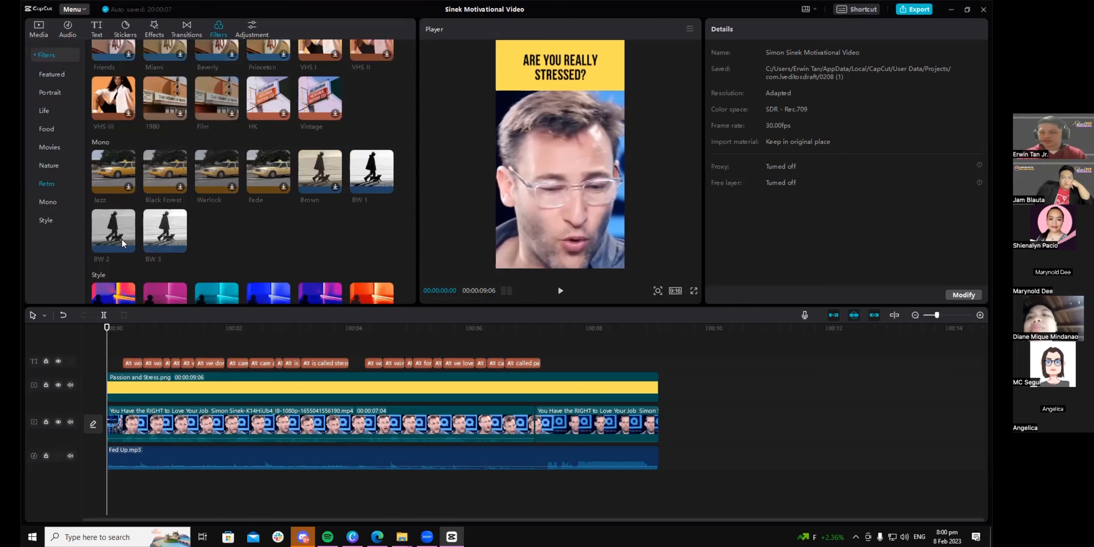
mouse_move(368, 180)
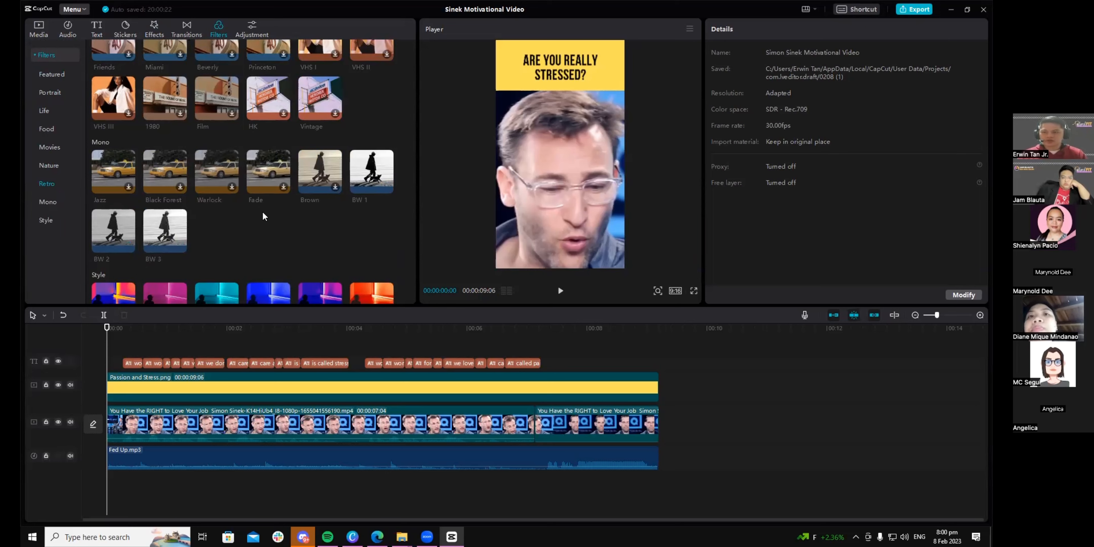
mouse_move(117, 241)
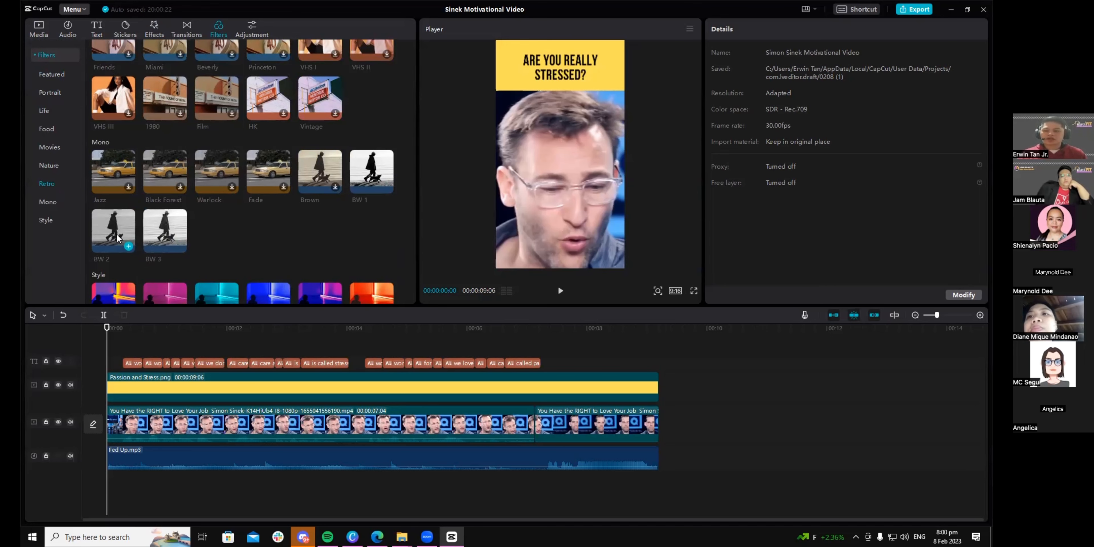
drag(117, 238, 535, 360)
drag(389, 355, 659, 374)
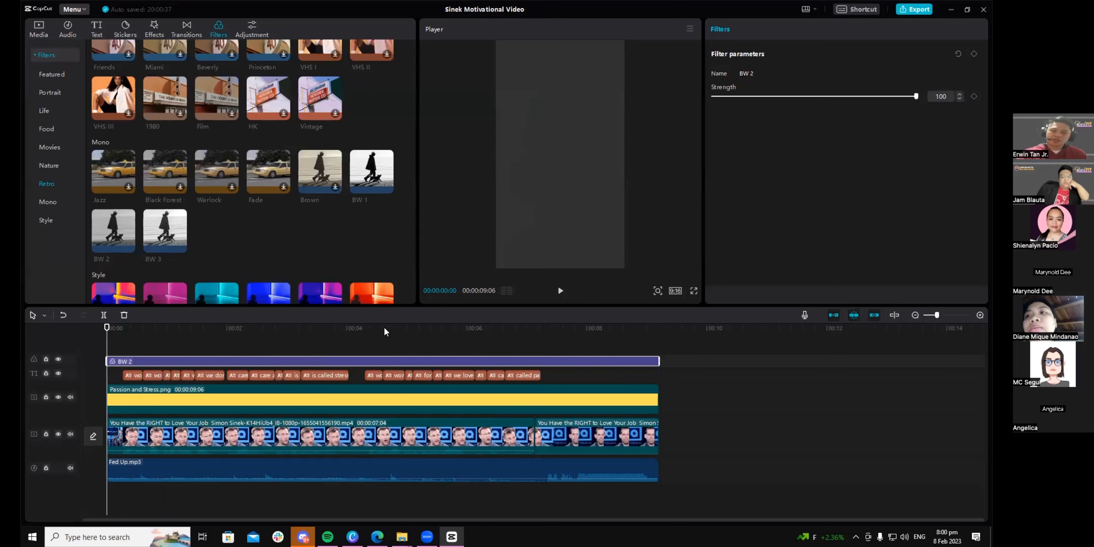
Step: Check the black-and-white look at the video's first frame and delete the BW 2 filter
click(162, 397)
mouse_move(107, 330)
mouse_down()
mouse_move(164, 330)
mouse_move(107, 330)
mouse_up()
click(172, 362)
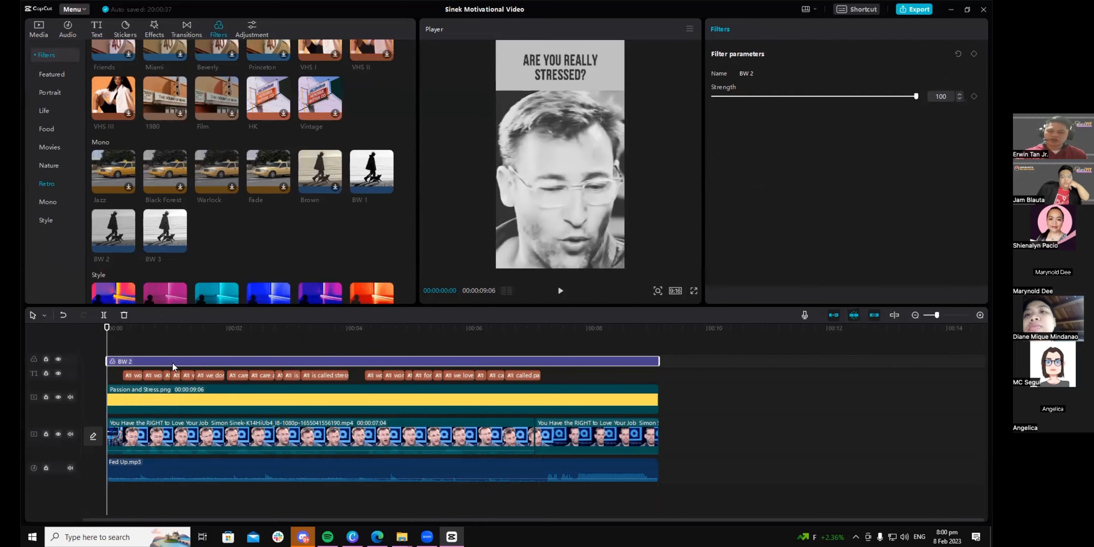
key(Delete)
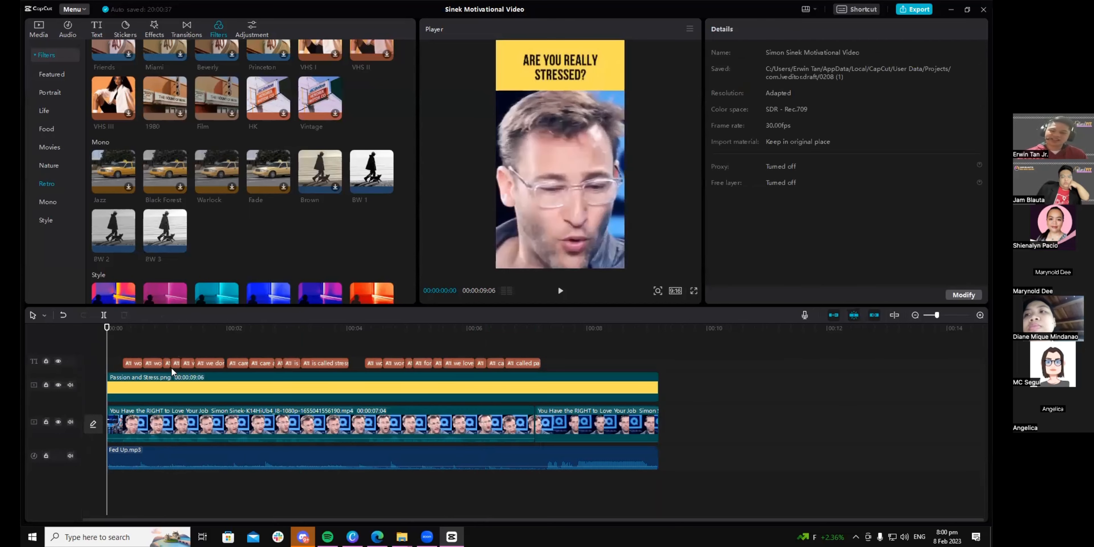
Step: Scrub through the timeline, play the whole video full screen from the start, and leave full screen
click(192, 391)
drag(119, 331, 573, 331)
drag(616, 375, 99, 364)
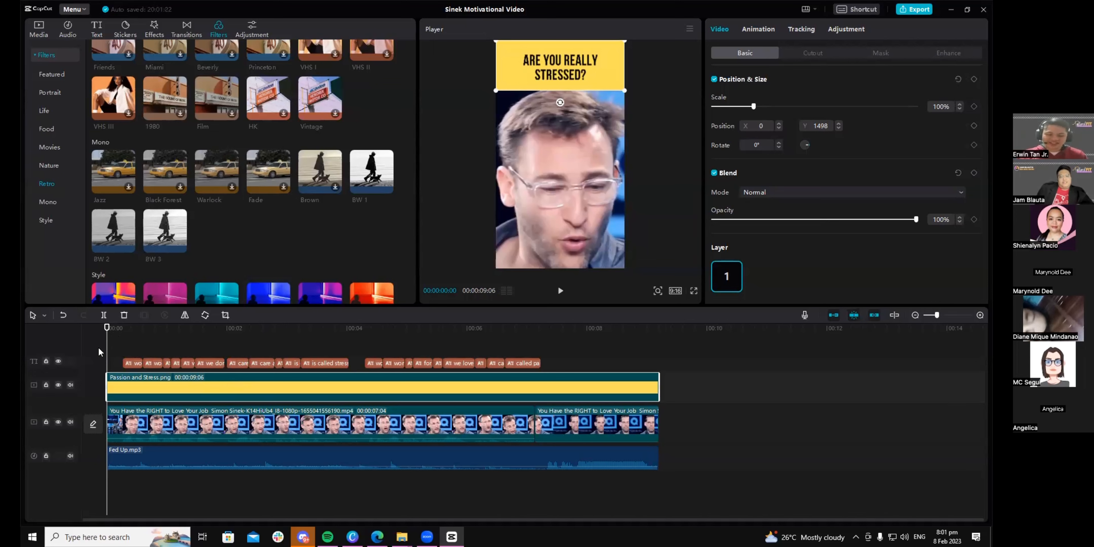
scroll(128, 347, up, 3)
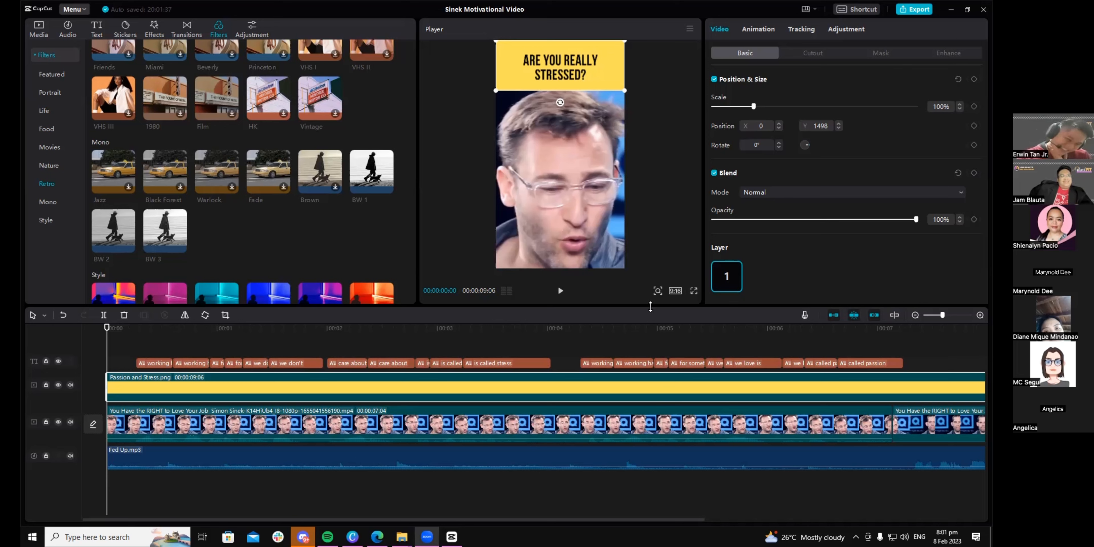
click(105, 327)
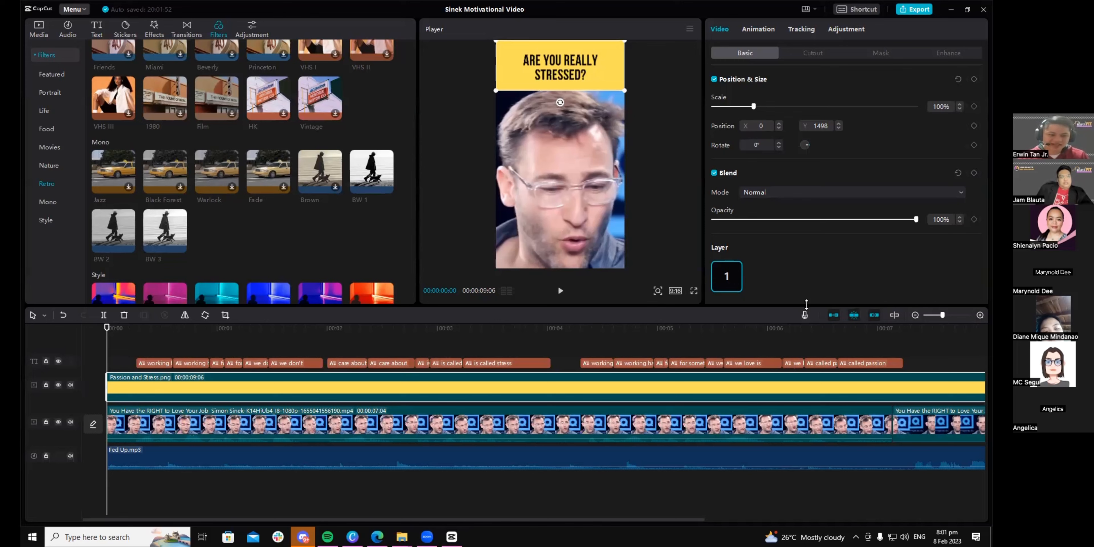
click(693, 291)
click(372, 503)
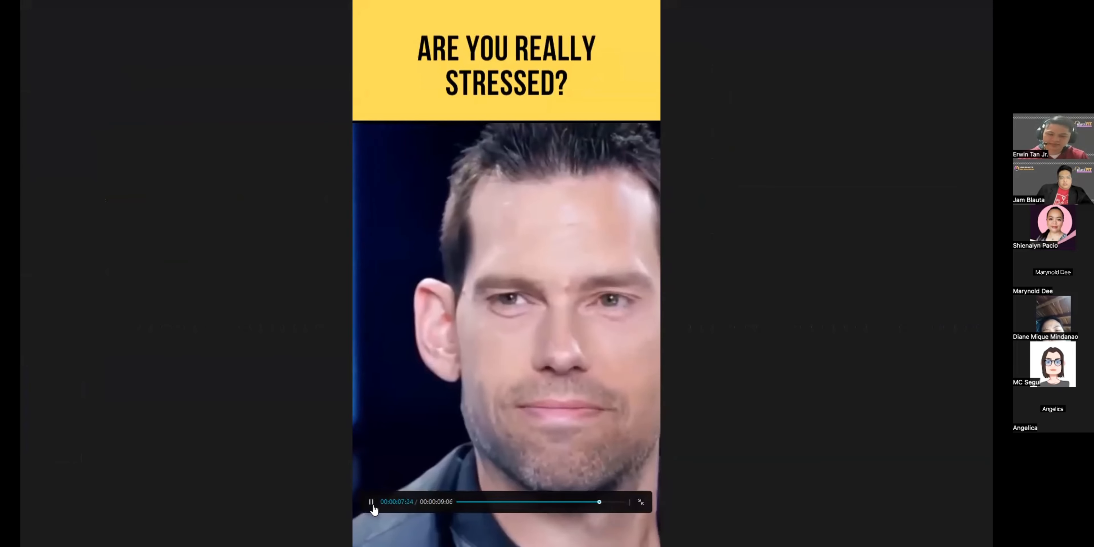
click(641, 505)
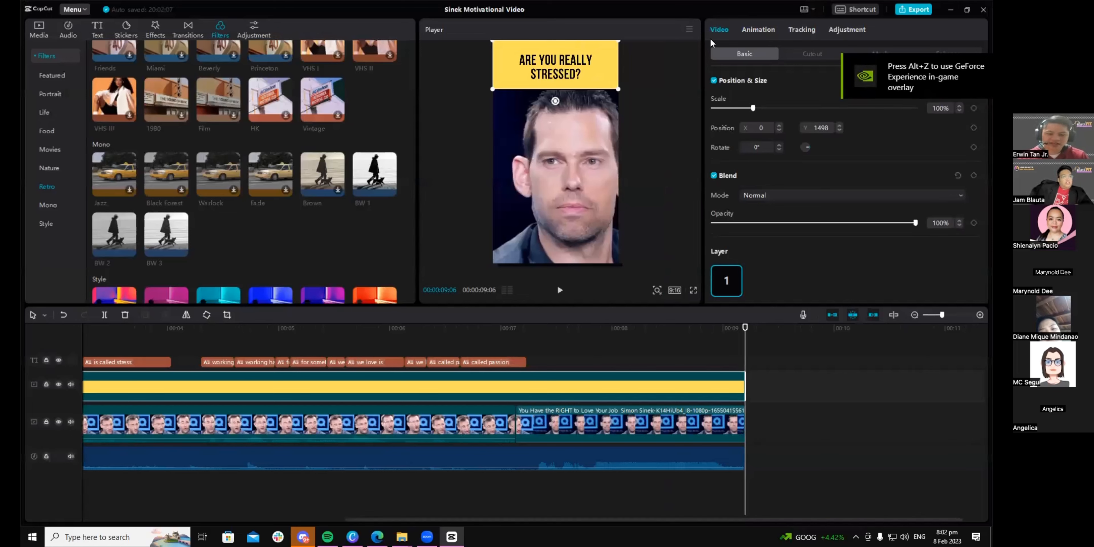
Step: Enlarge the second video clip to 255% at X -1162, Y -438 to fill the frame below the banner, and check an earlier frame
click(832, 345)
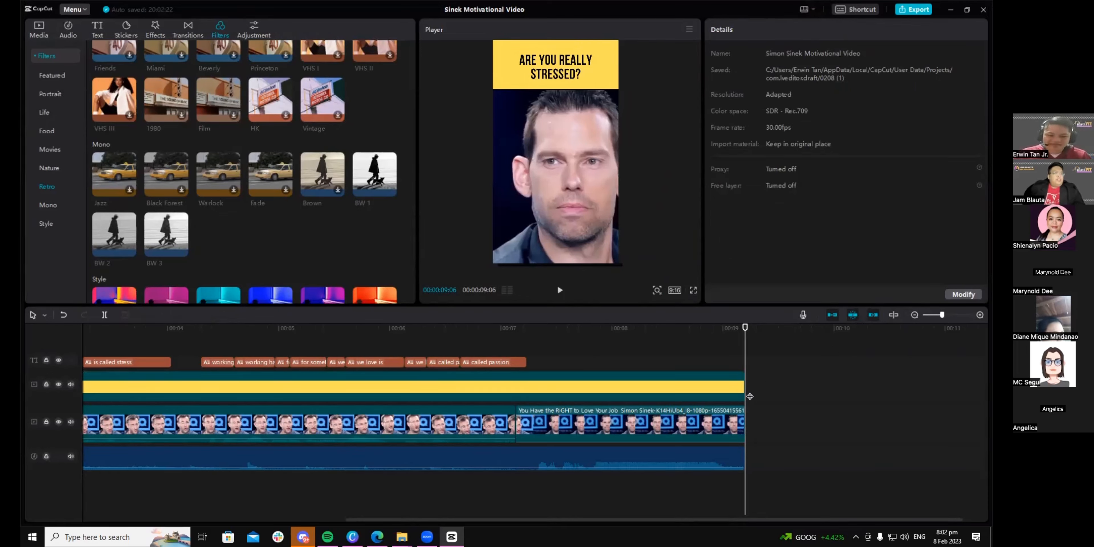
click(662, 425)
drag(590, 237, 591, 238)
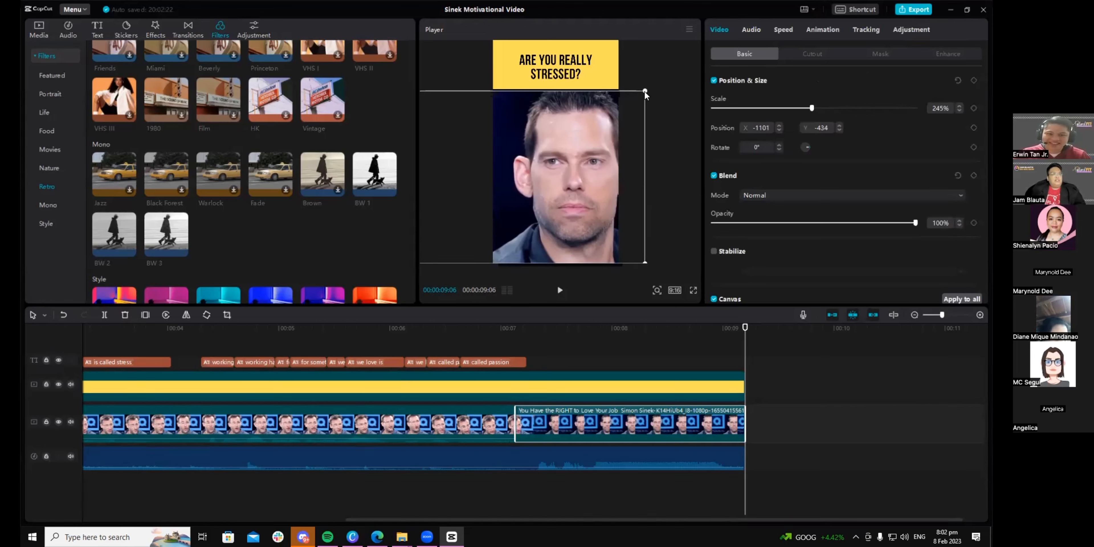
drag(644, 90, 643, 91)
drag(558, 151, 554, 152)
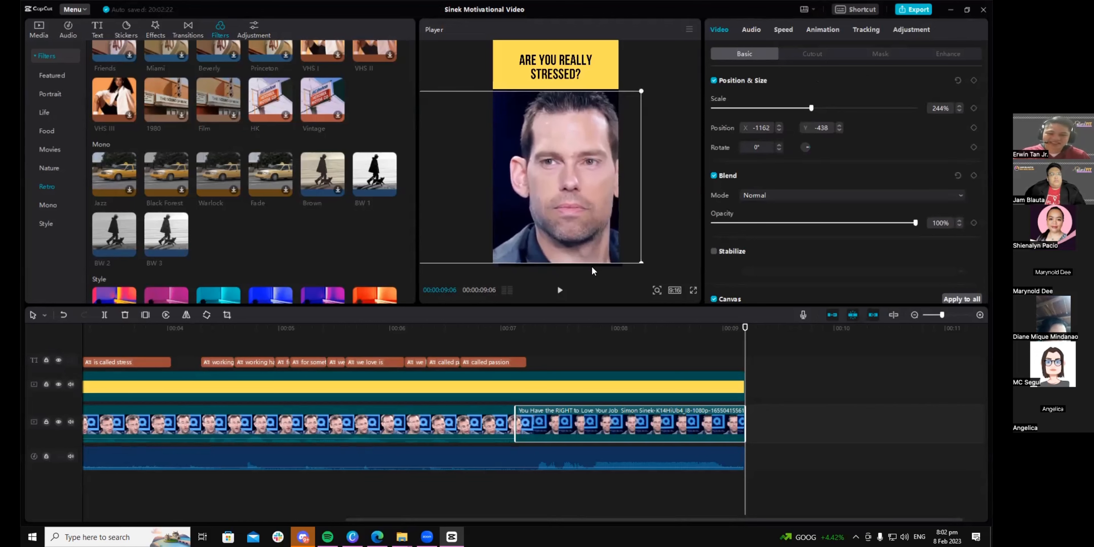
click(686, 231)
click(613, 142)
drag(645, 91, 648, 87)
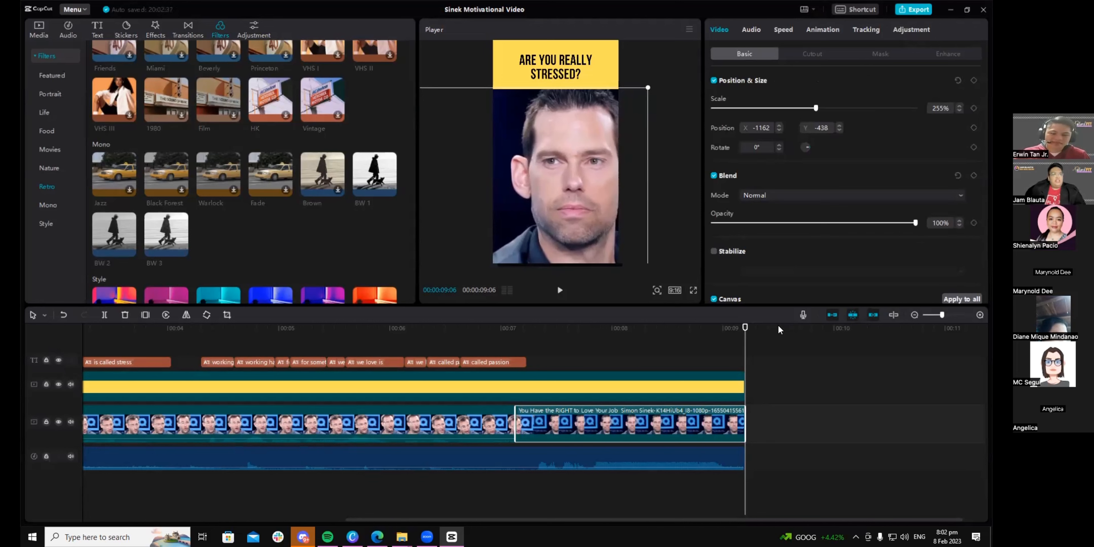
drag(745, 327, 604, 332)
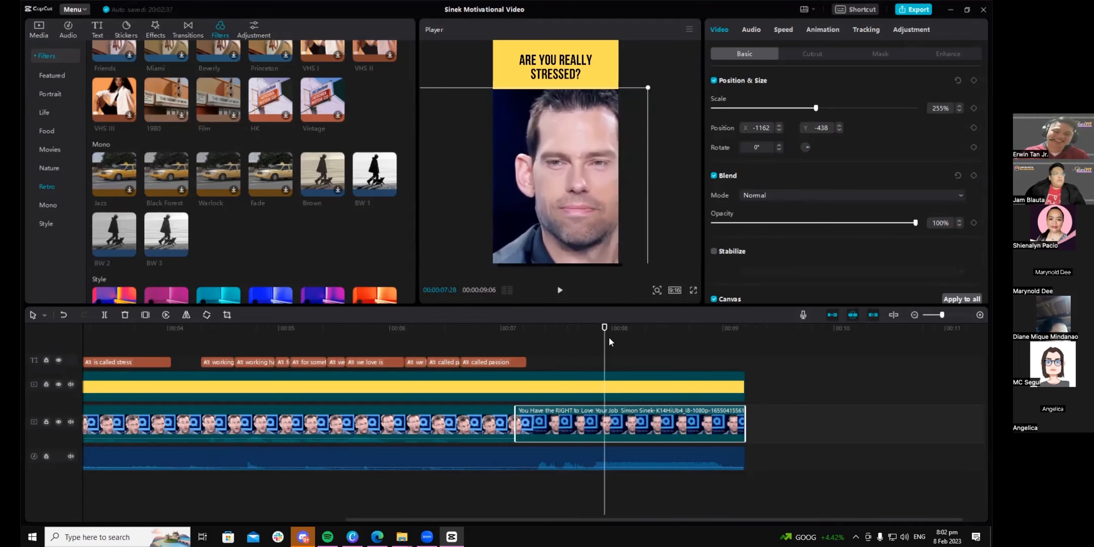
Step: Reposition the second video clip at X -1249, Y -374 and check its framing at the clip's start and near its end
click(576, 333)
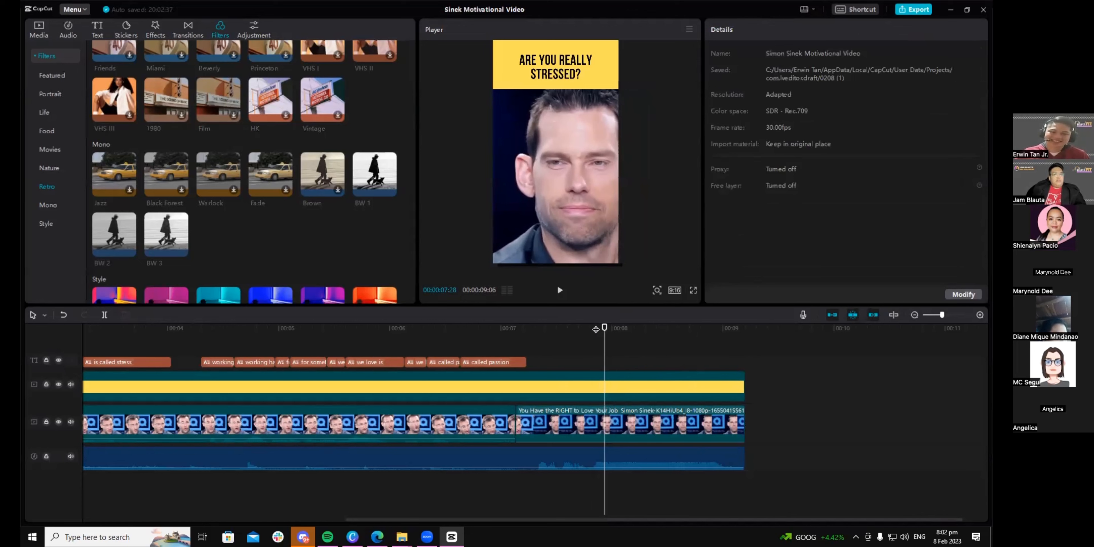
drag(595, 329, 609, 355)
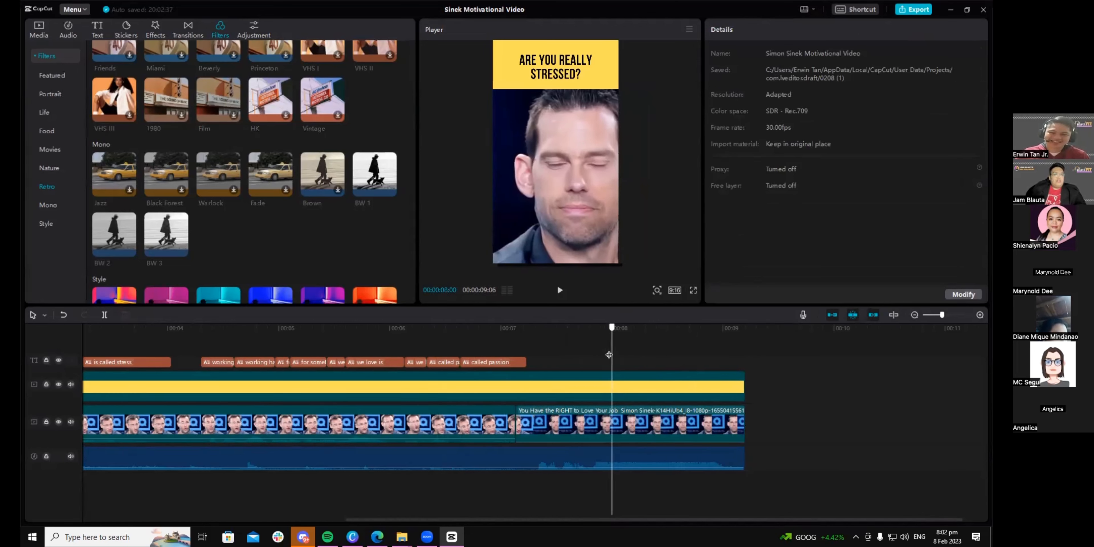
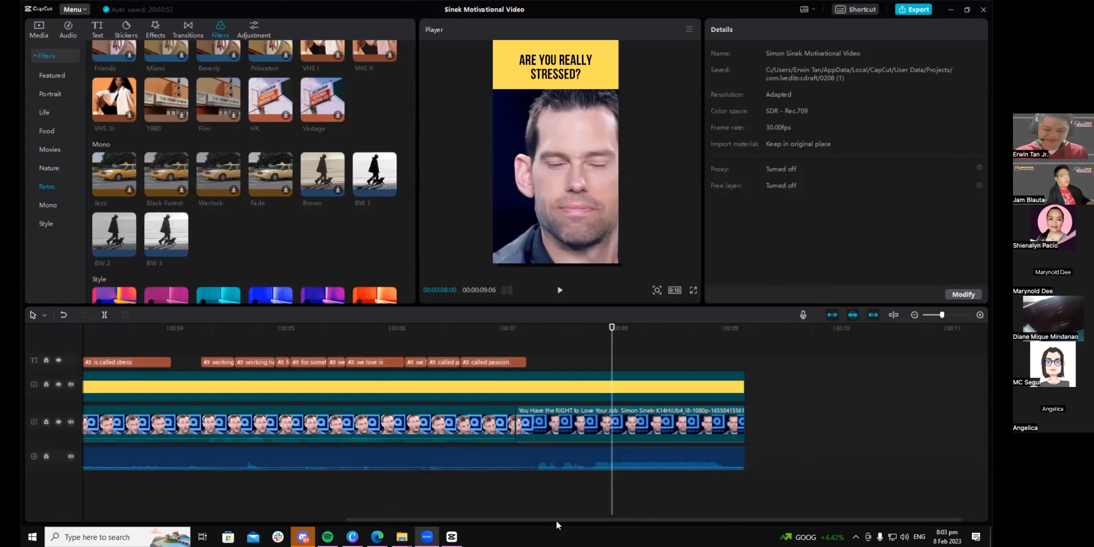
mouse_move(401, 537)
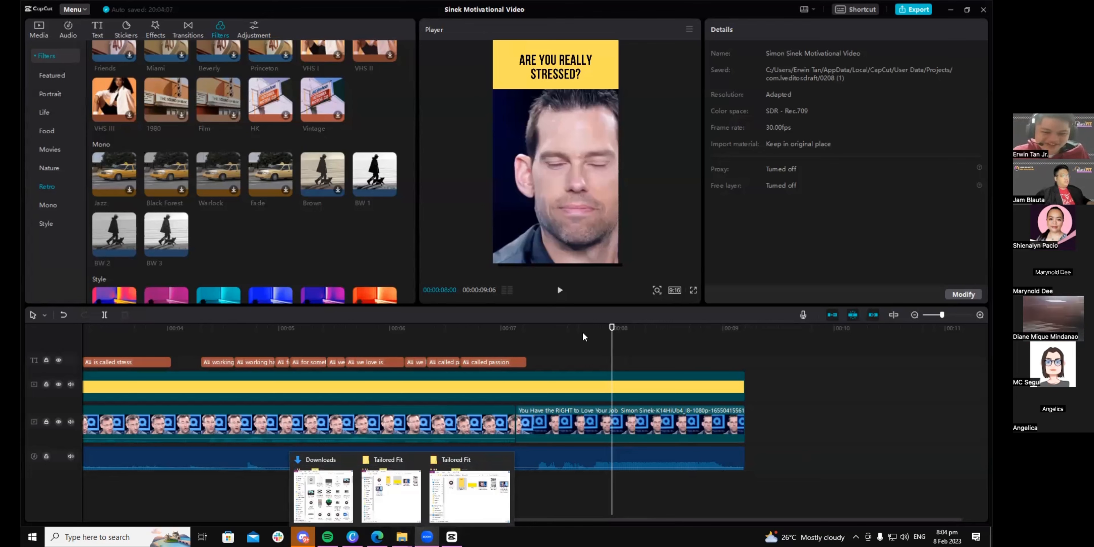
click(580, 222)
drag(580, 222, 564, 225)
click(515, 328)
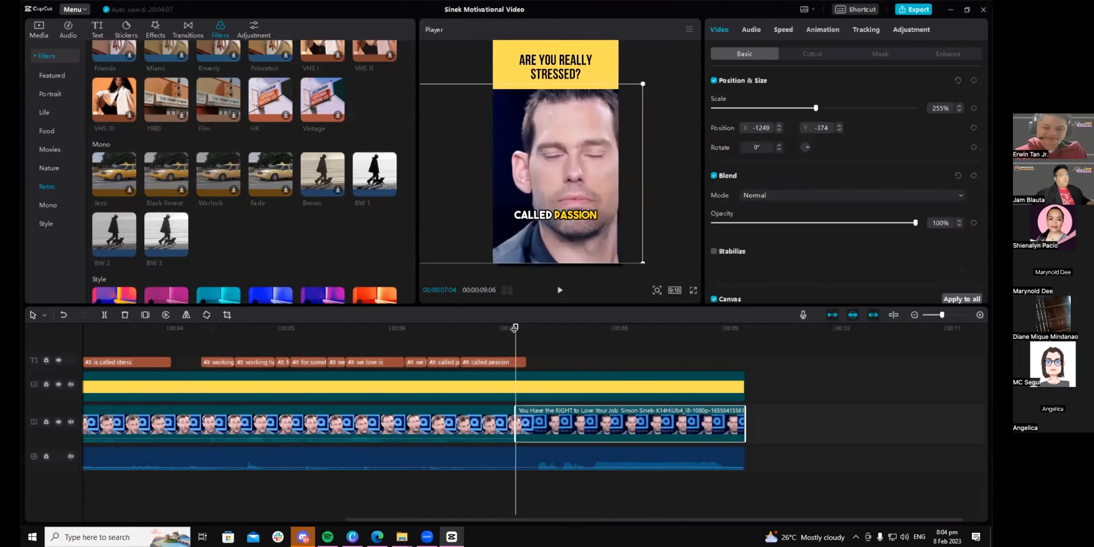
drag(515, 329, 716, 335)
scroll(768, 363, down, 2)
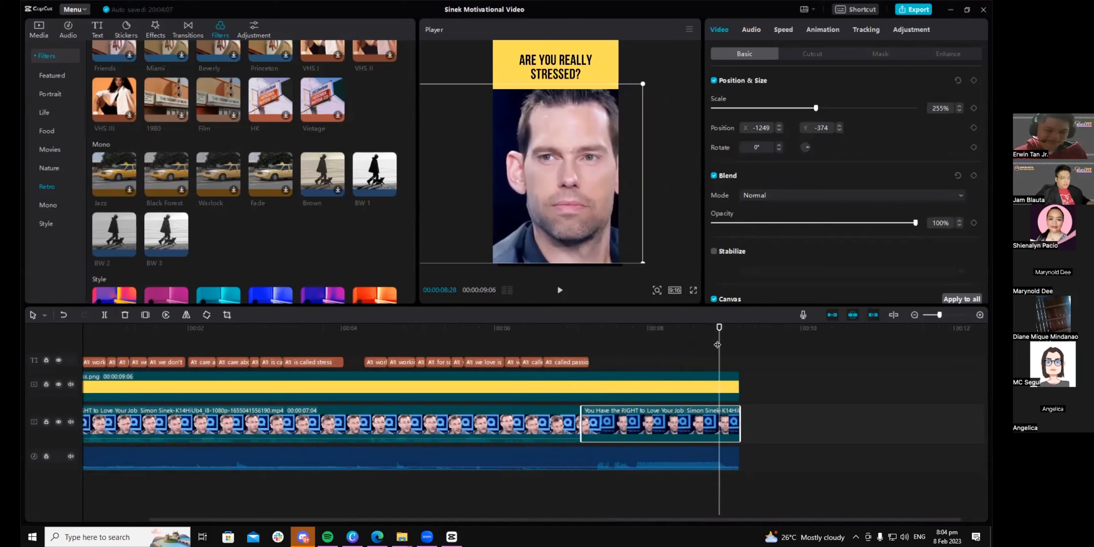
drag(724, 334, 411, 359)
click(106, 536)
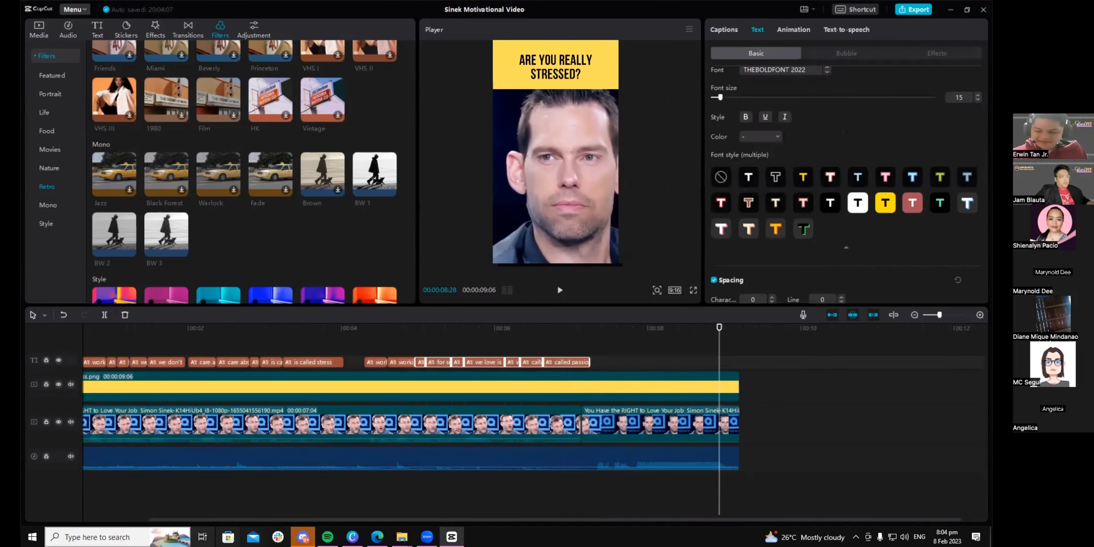
text(telegar)
key(Return)
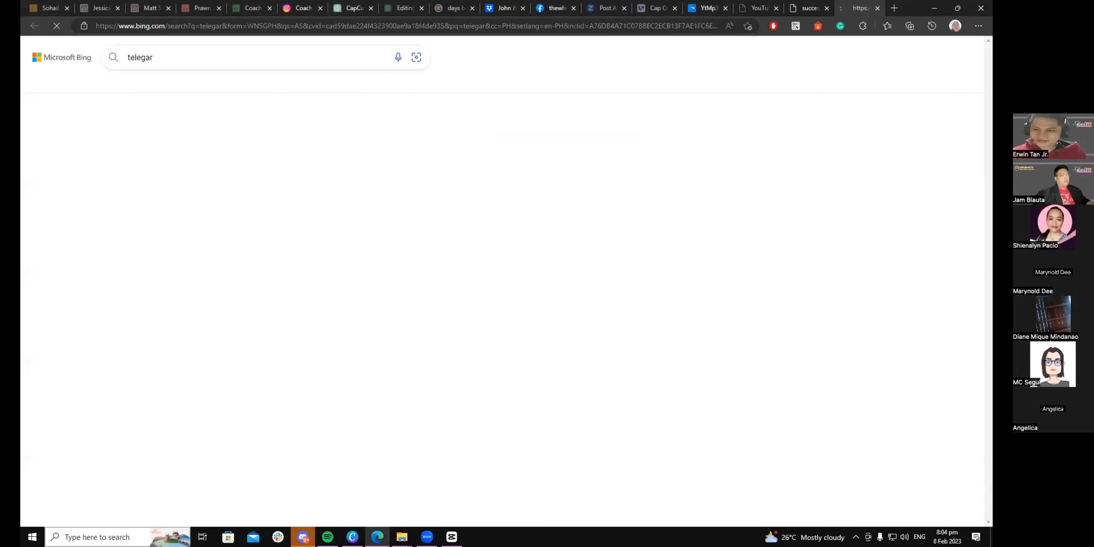
click(877, 8)
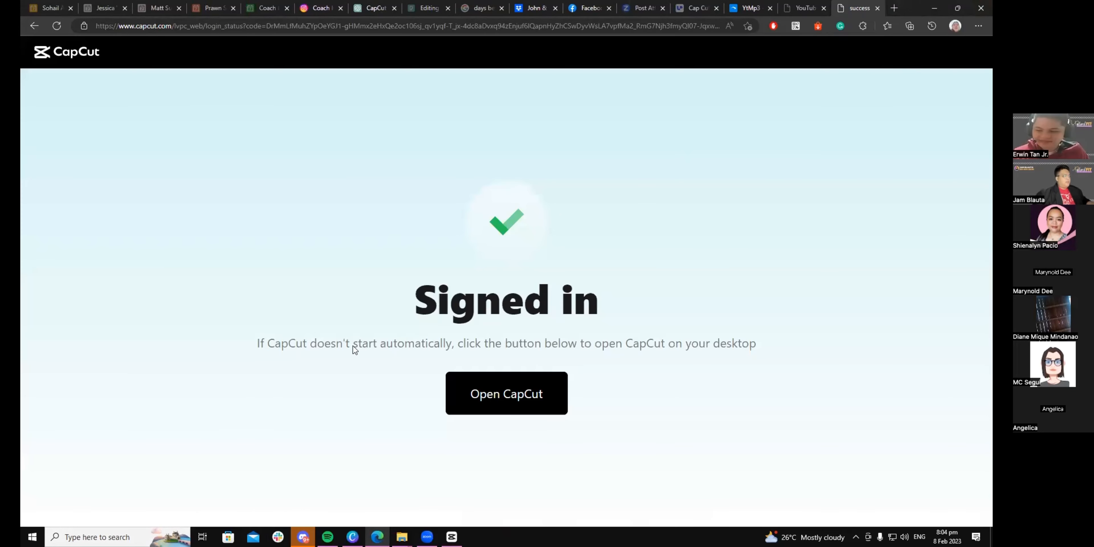
click(451, 537)
click(106, 537)
text(real talk)
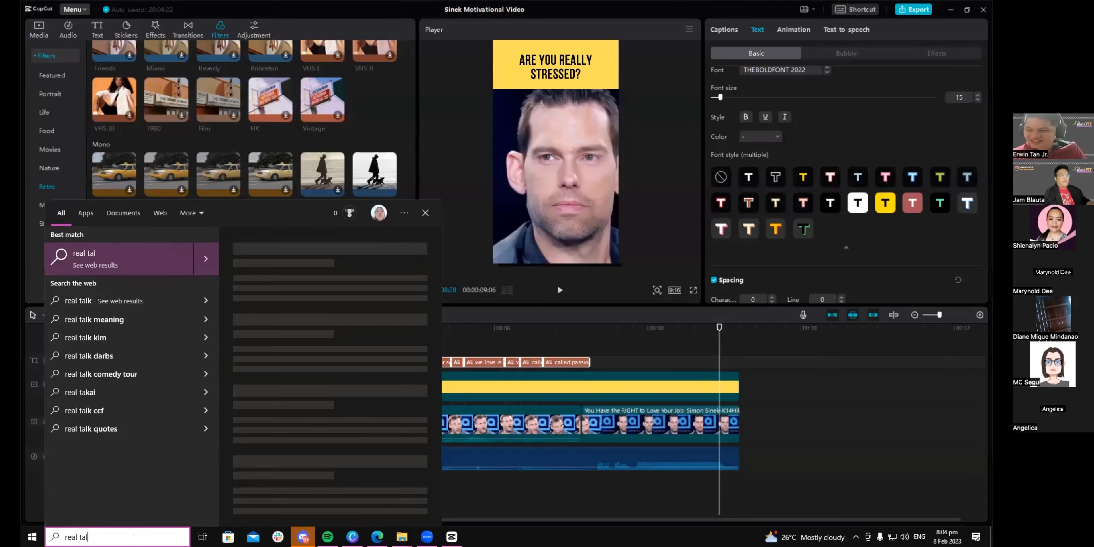
key(ctrl+a)
key(BackSpace)
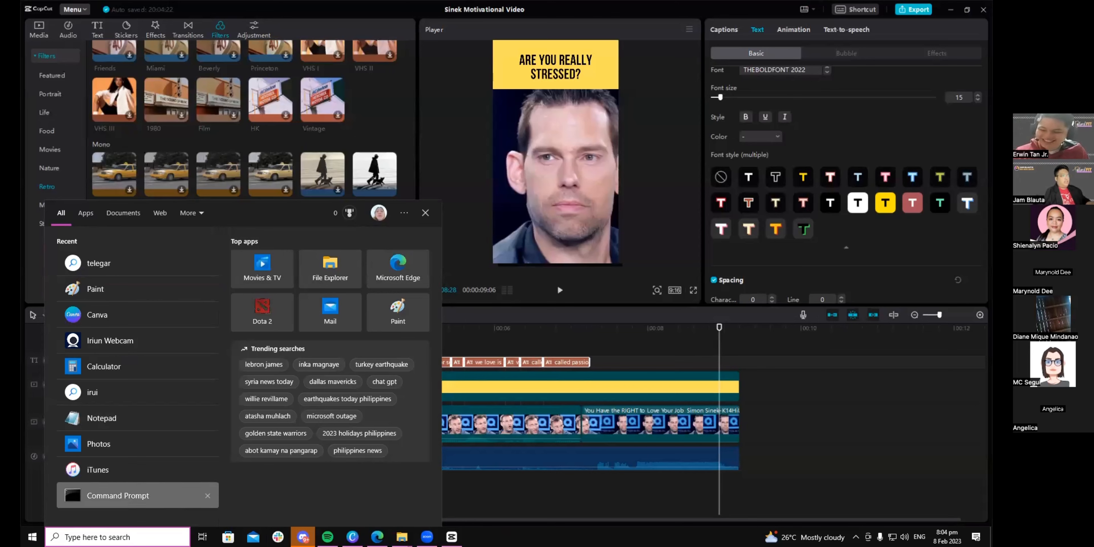
text(a)
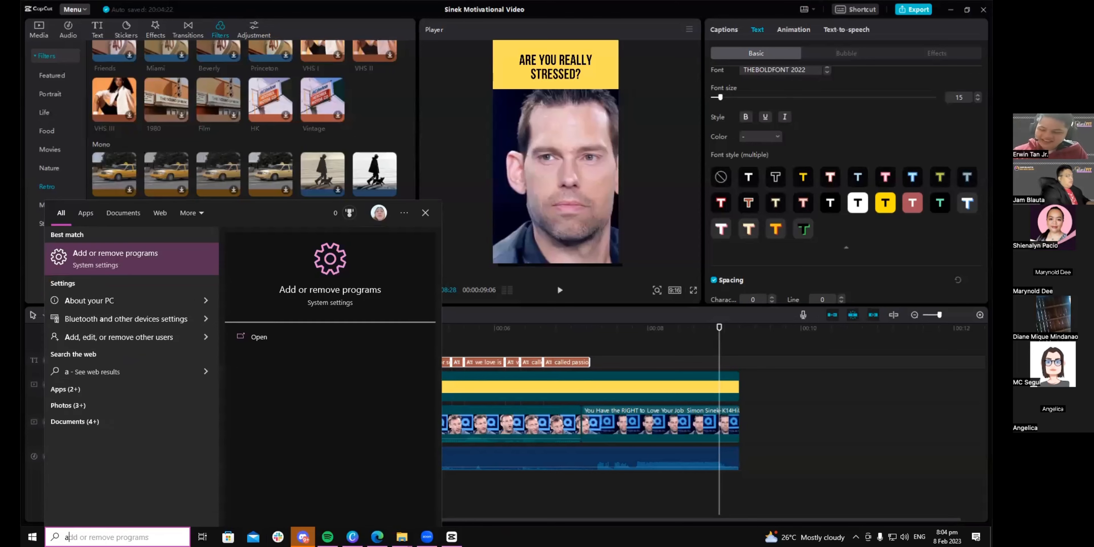
key(BackSpace)
Step: Launch Telegram, open its main menu, then reduce the window from full screen and minimize it
text(telegram)
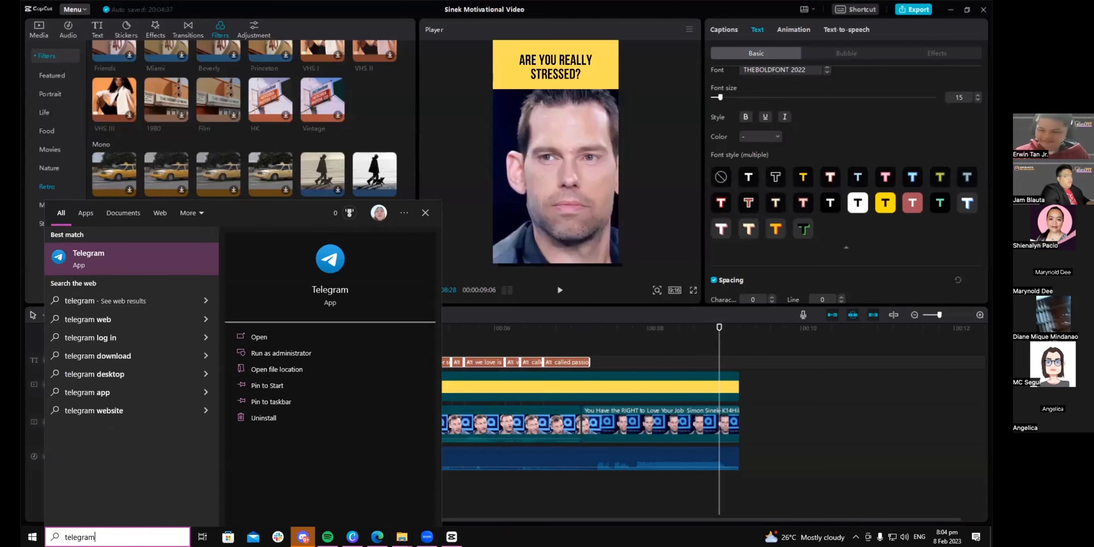
key(Return)
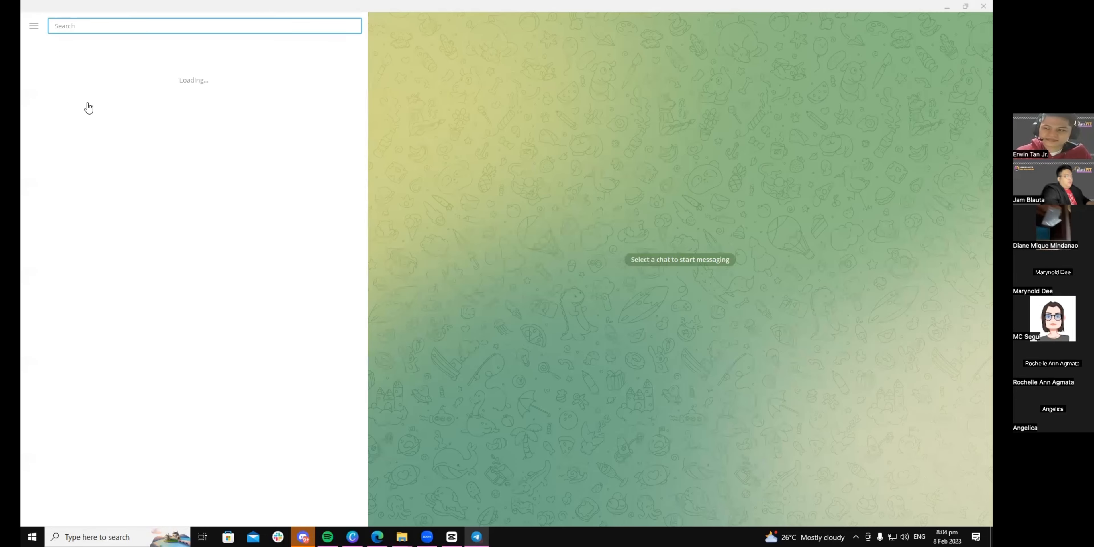
click(34, 25)
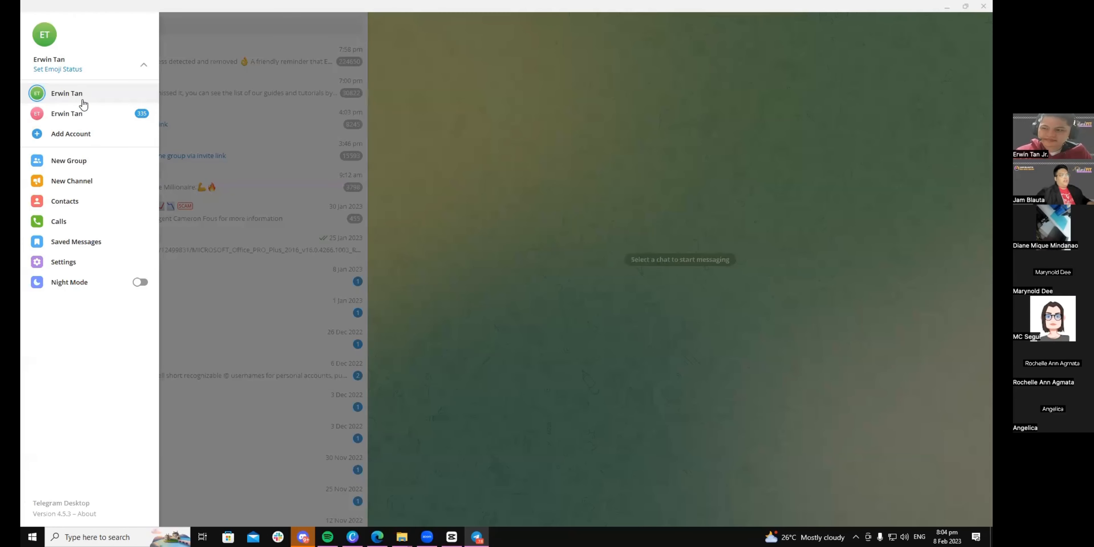
click(965, 6)
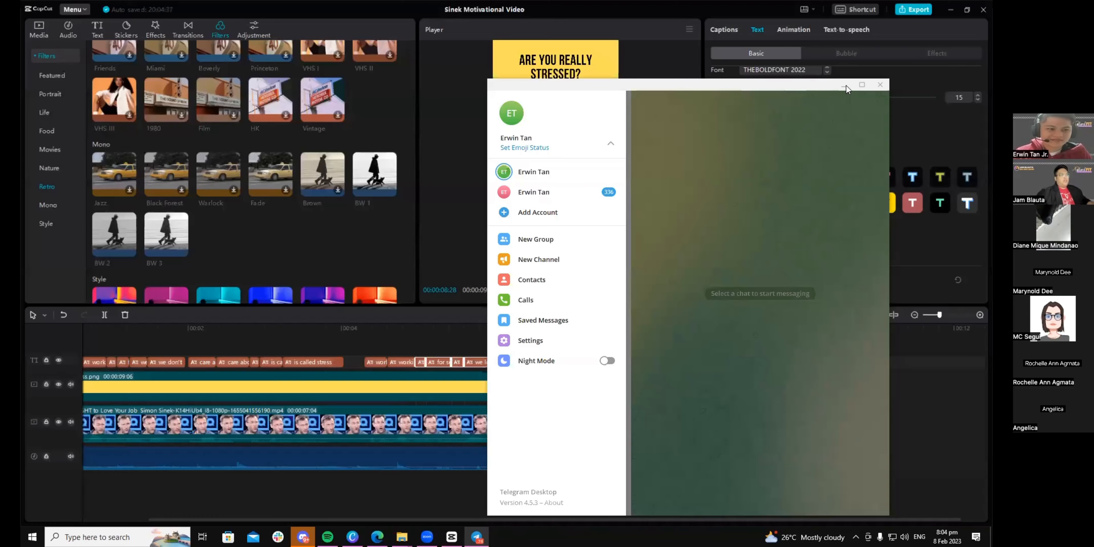
click(845, 85)
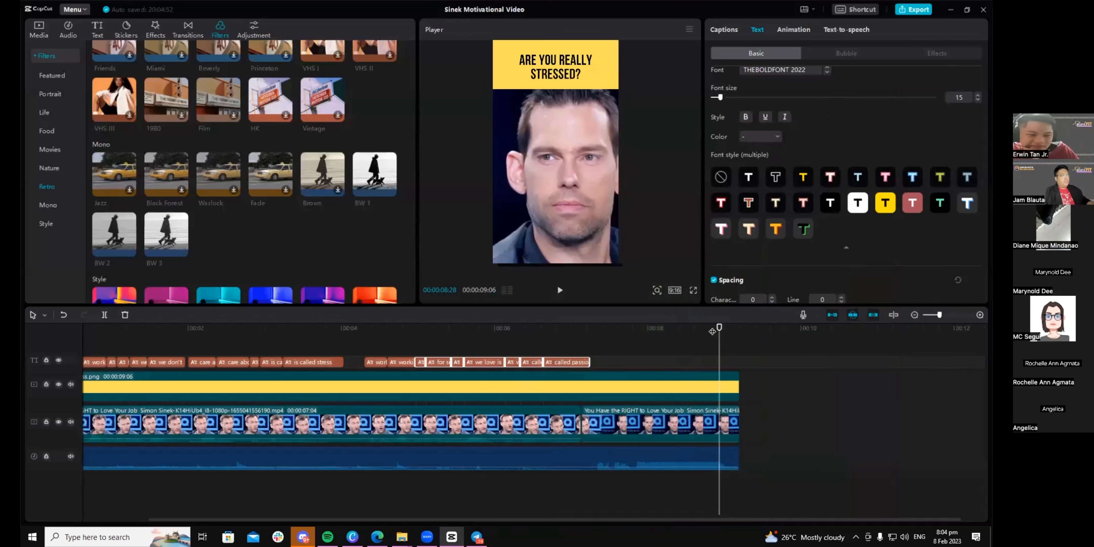
Step: Check the frames at the "called passion" caption and return the playhead to the start of the video
click(712, 328)
click(526, 330)
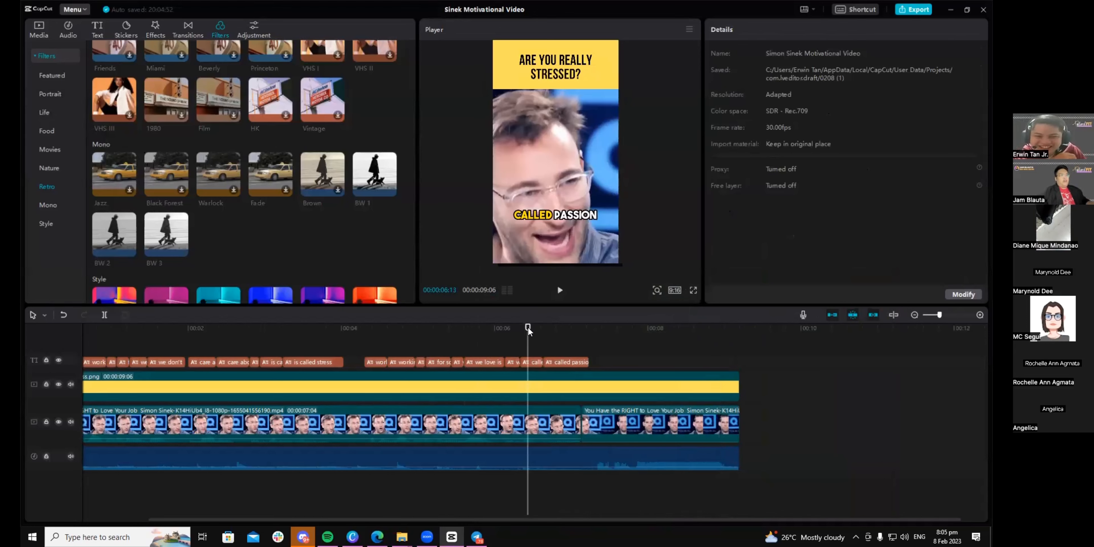
key(Right)
key(Right)
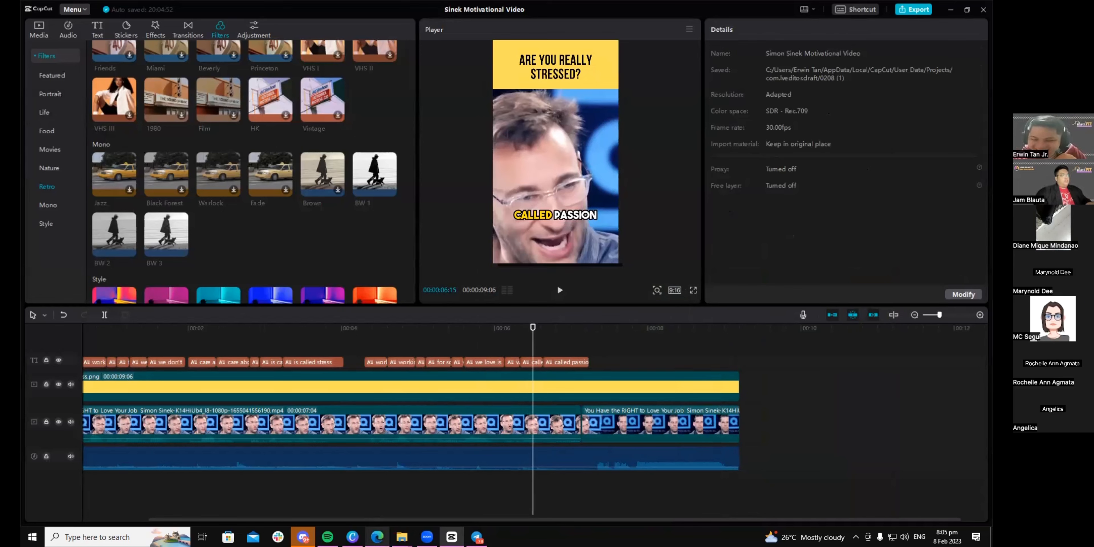
mouse_move(377, 536)
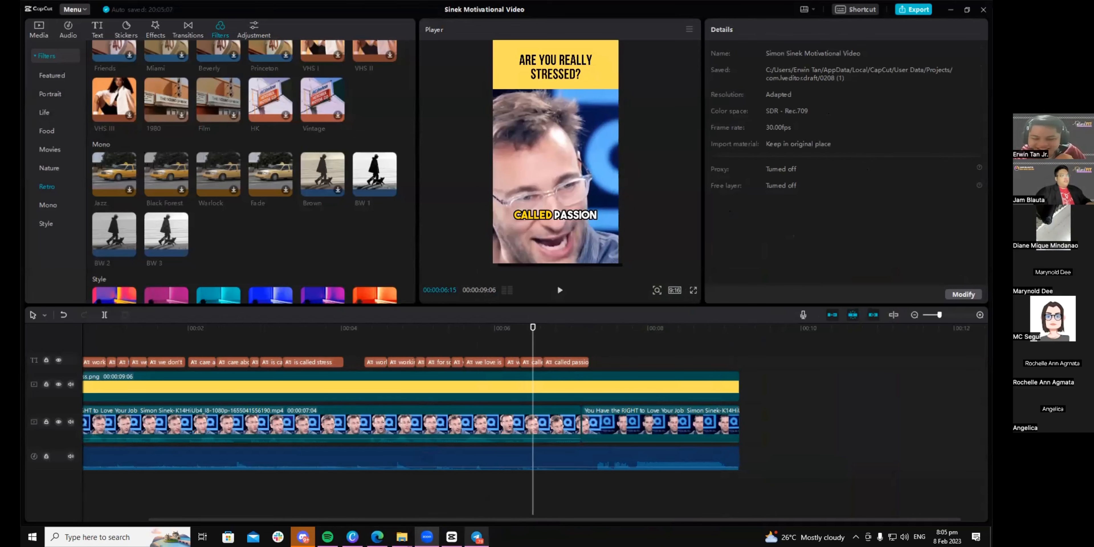
click(477, 536)
click(452, 536)
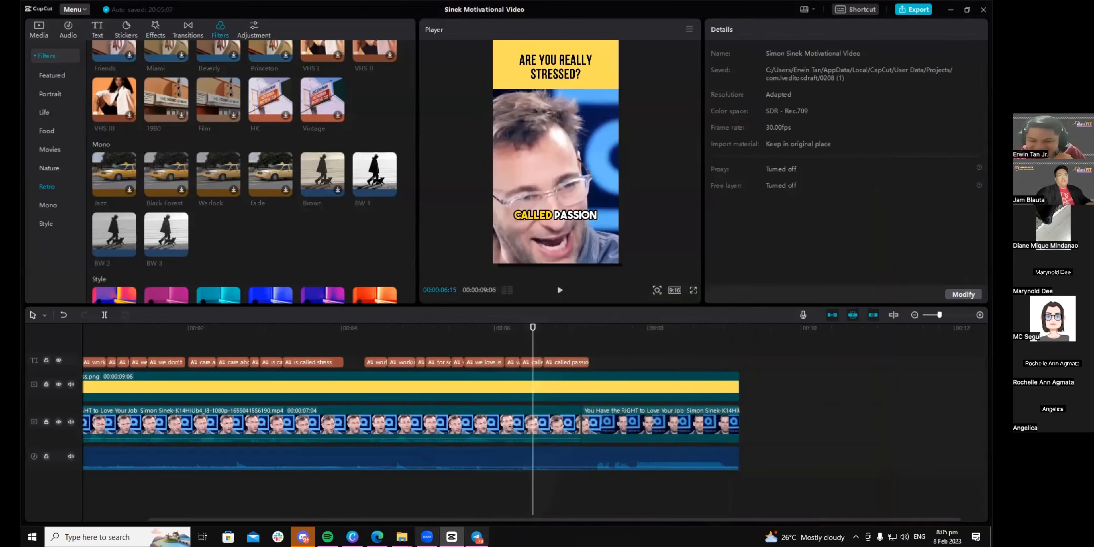
click(377, 537)
click(377, 537)
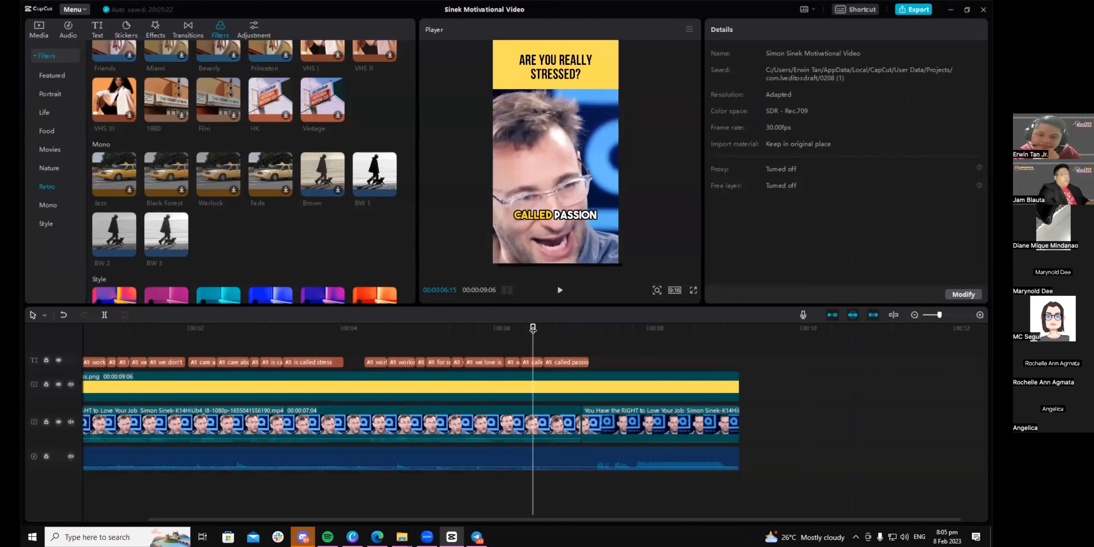
drag(532, 329, 55, 335)
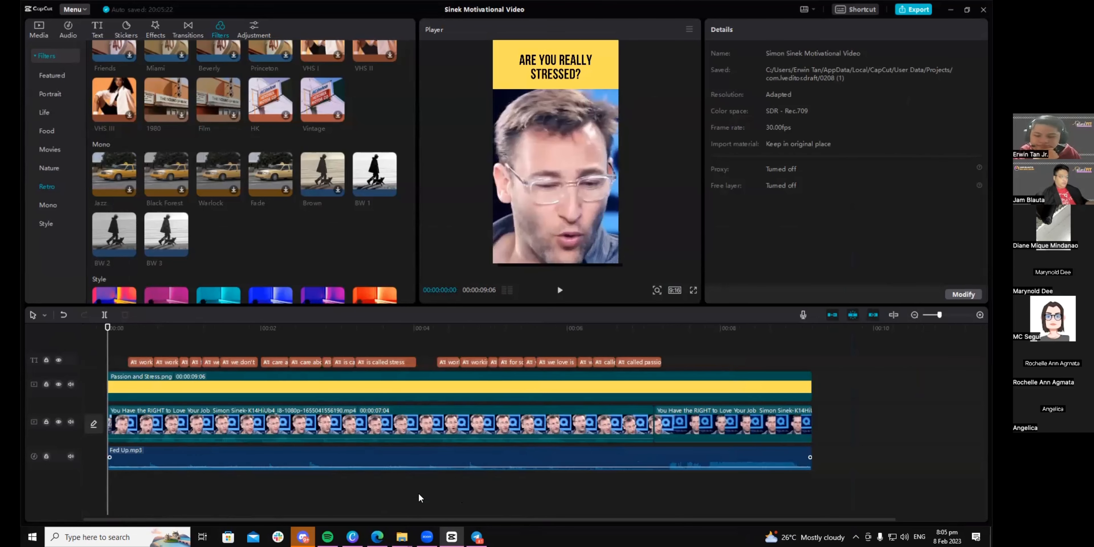
Step: Open the video editing group's invite link in the Telegram desktop app and join the group
click(382, 534)
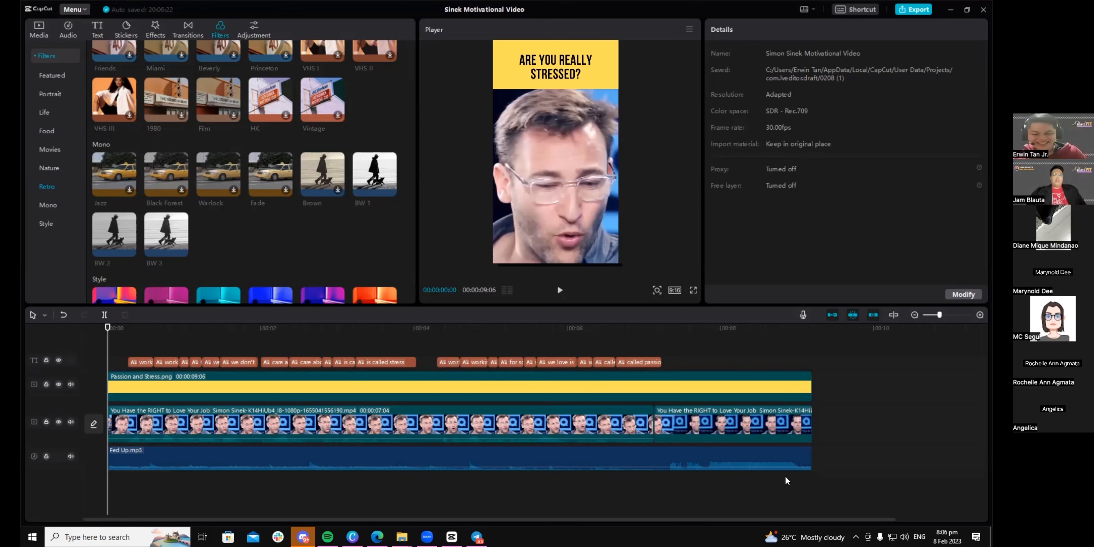
click(477, 536)
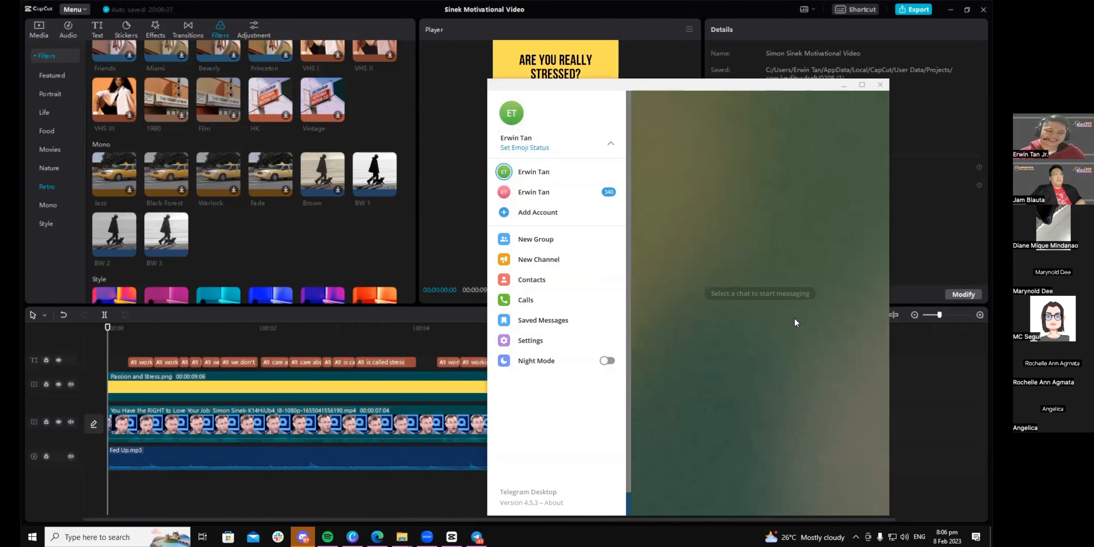
click(795, 318)
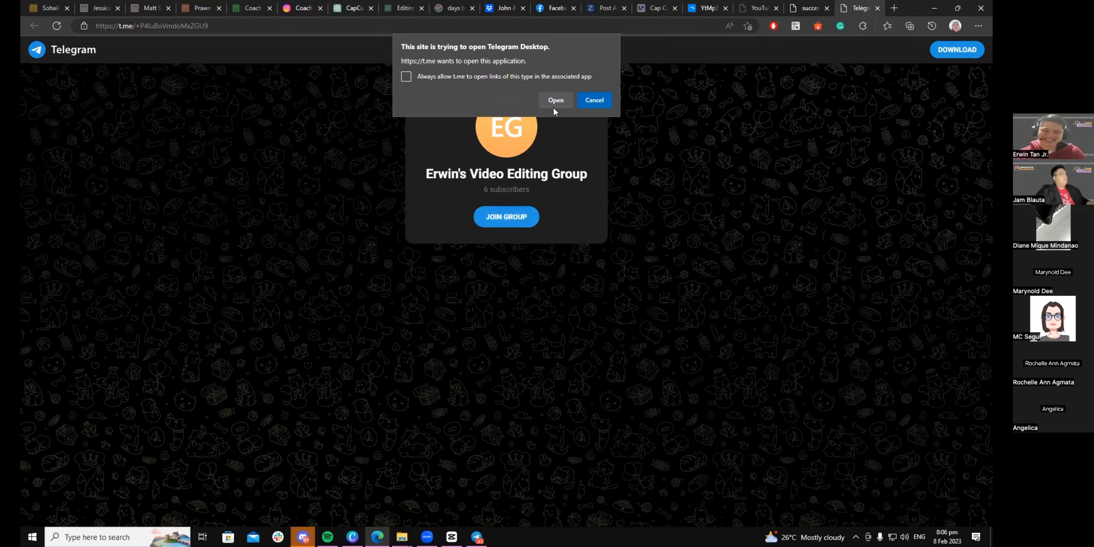
click(569, 103)
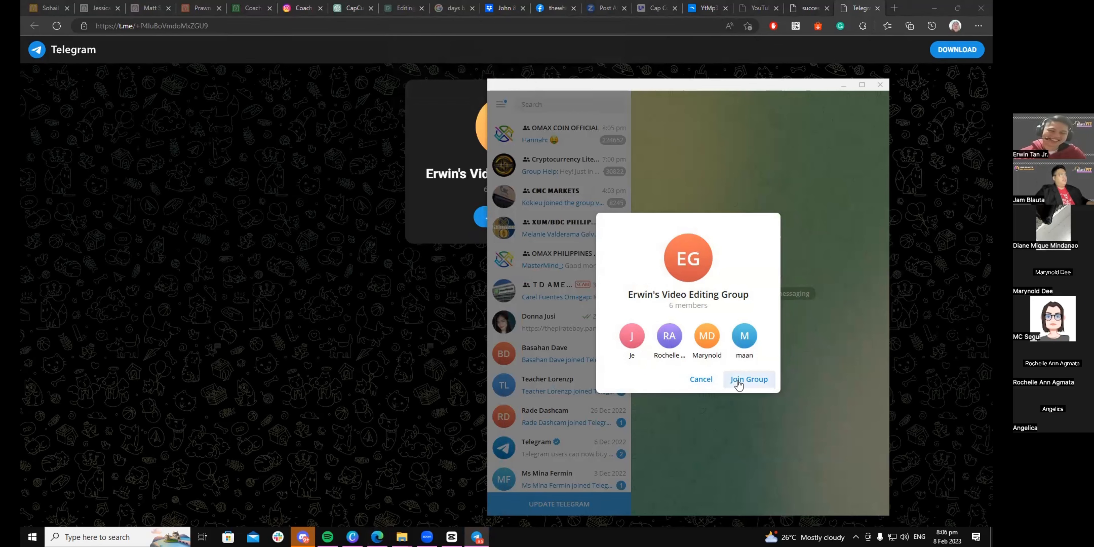
click(744, 379)
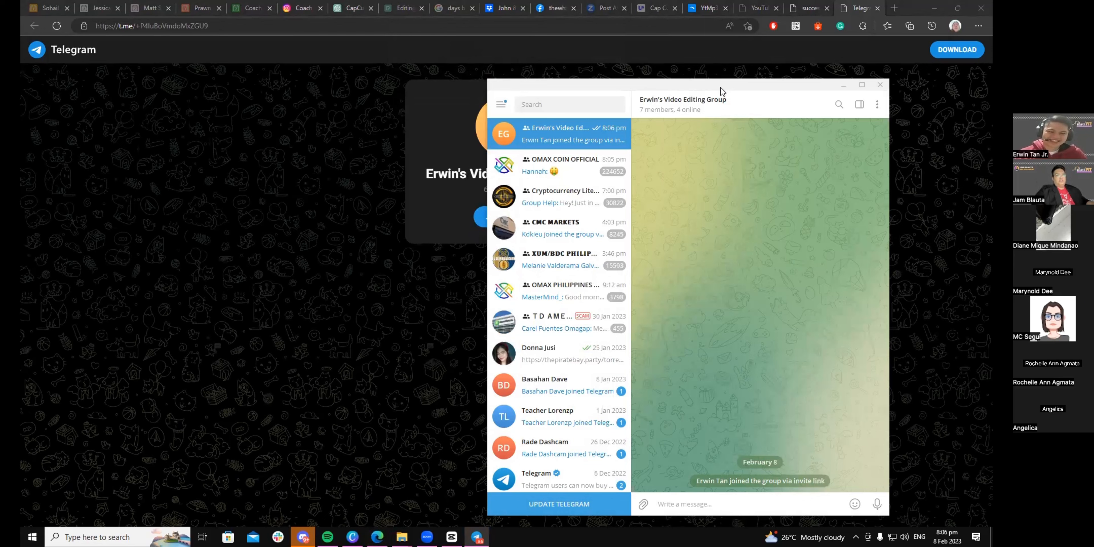
Step: Move the Telegram window aside to uncover the group's invite page and minimize it
drag(720, 87, 604, 85)
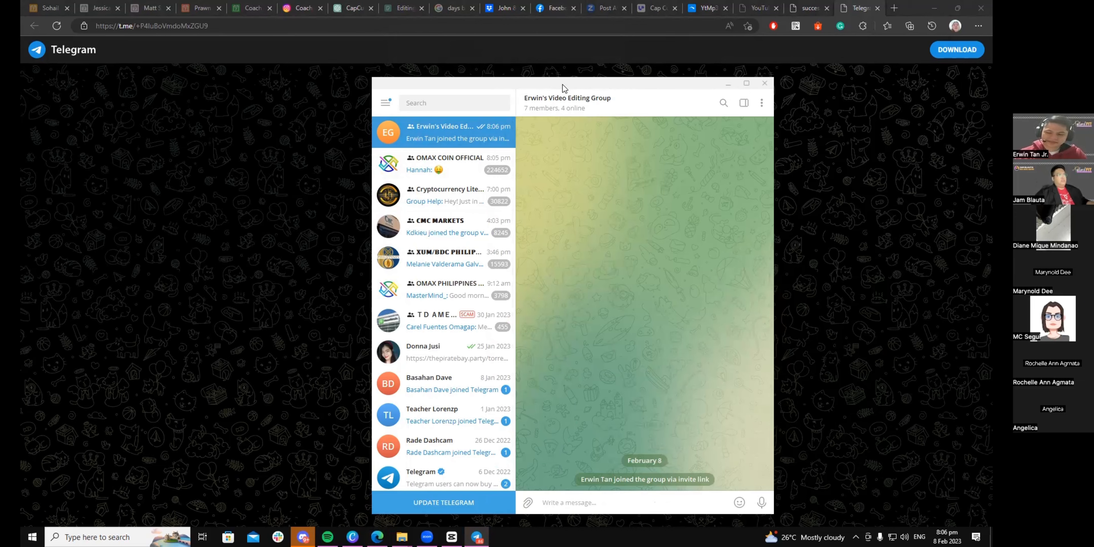
drag(562, 85, 212, 97)
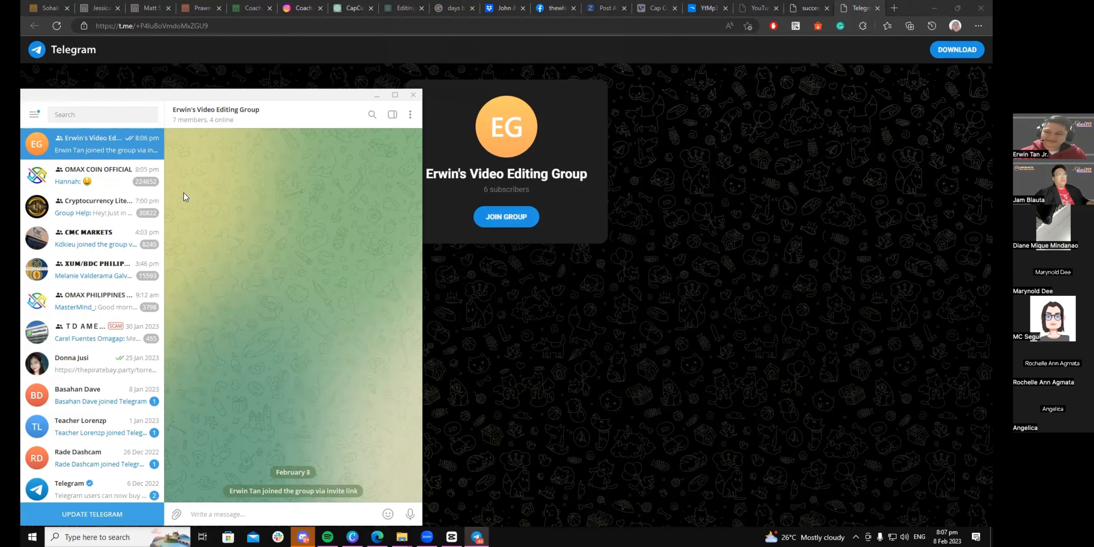
click(379, 98)
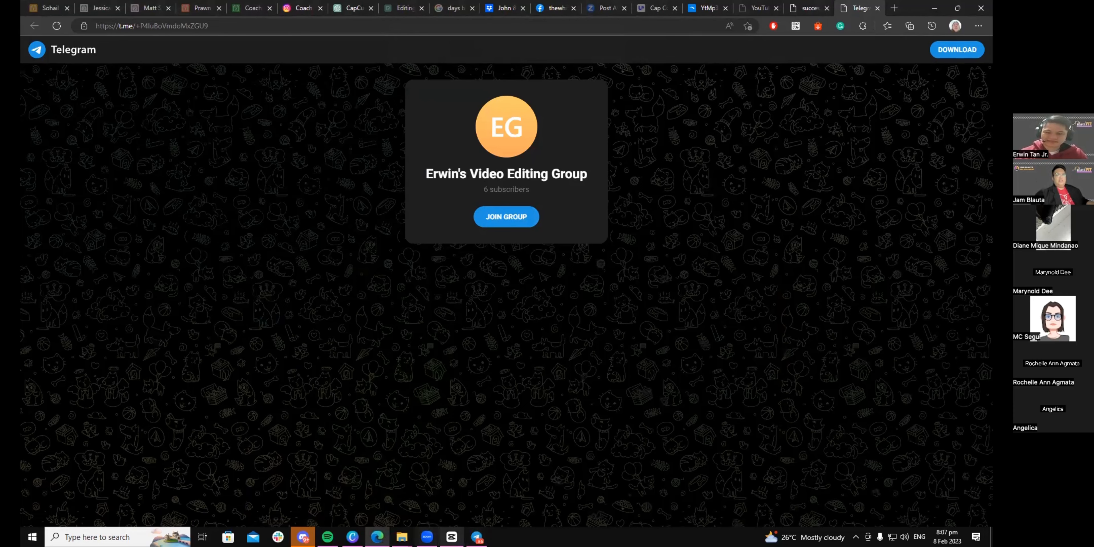
Step: Switch back to CapCut and scrub the timeline from the start into the second clip to check its framing
click(452, 536)
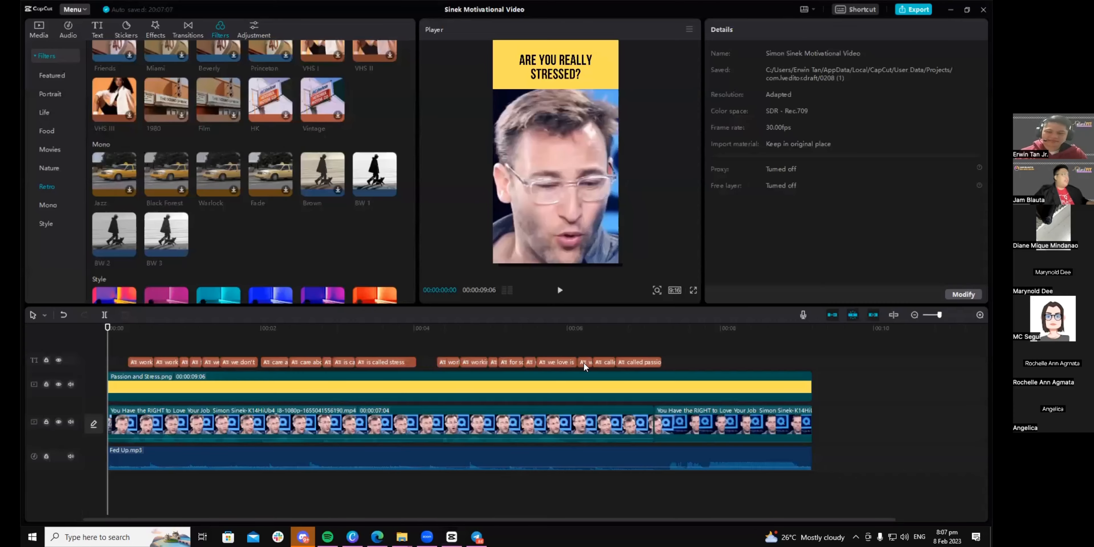
drag(108, 328, 737, 381)
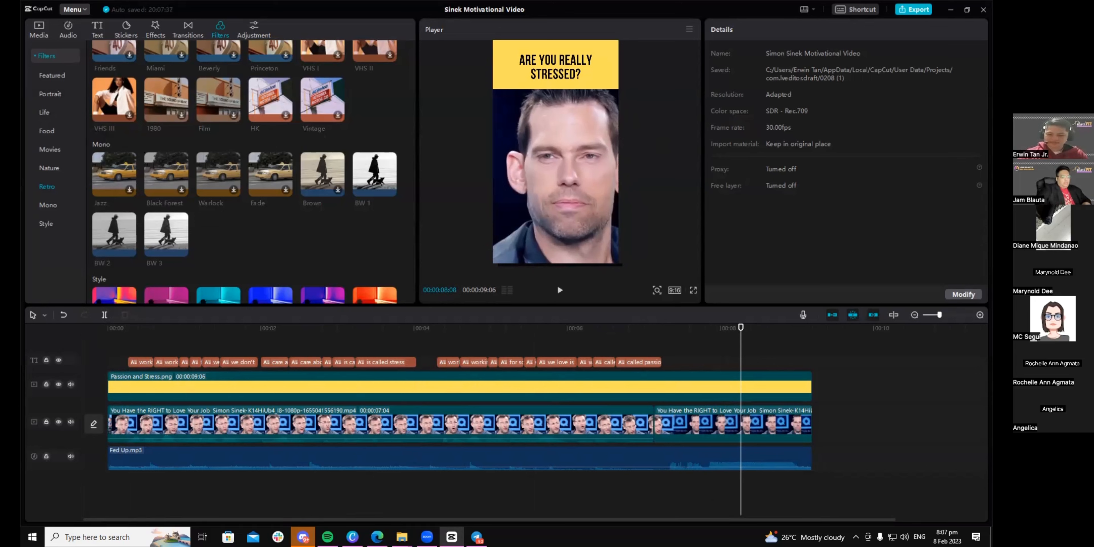
mouse_move(377, 536)
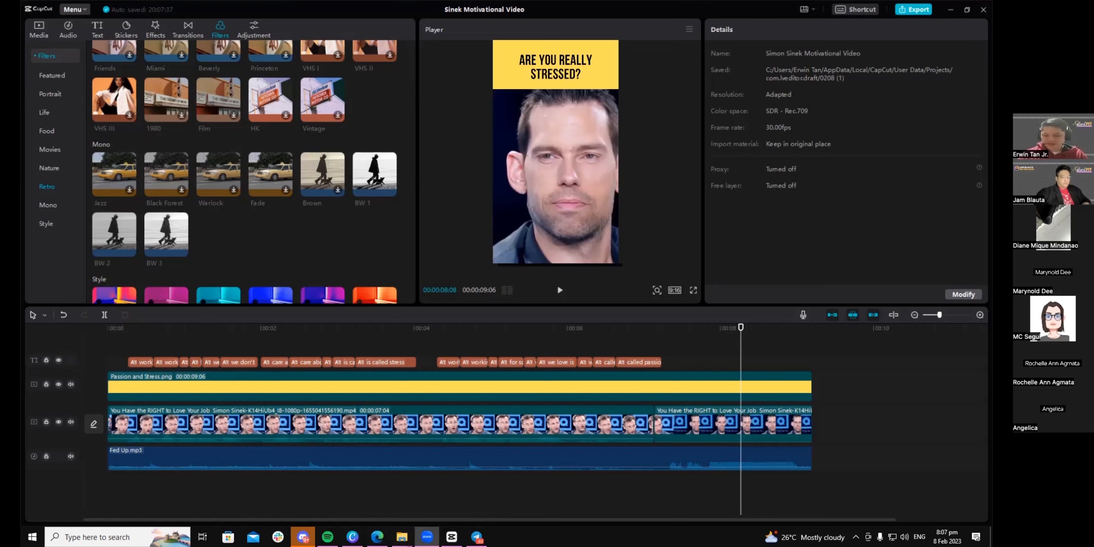
mouse_move(427, 537)
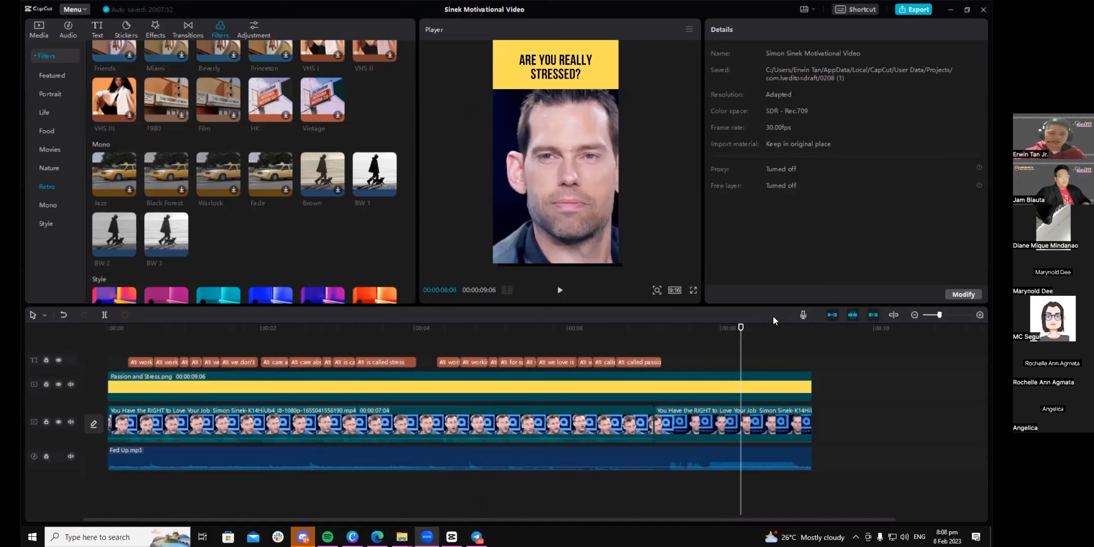
Step: Export the Simon Sinek Motivational Video as a 1080P, 30fps H.264 mp4 with separate audio export turned off
click(752, 290)
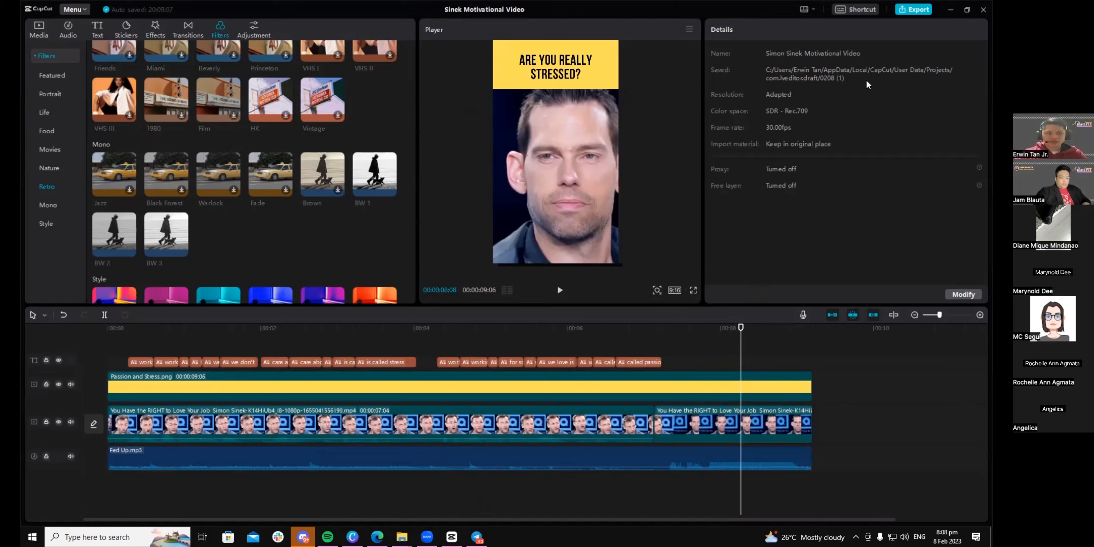
click(911, 10)
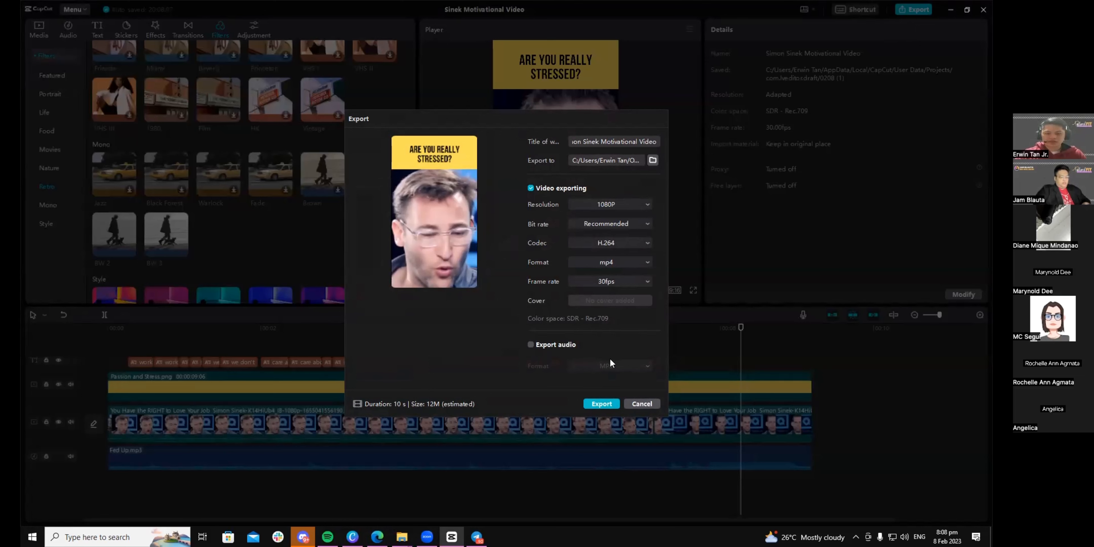
click(530, 345)
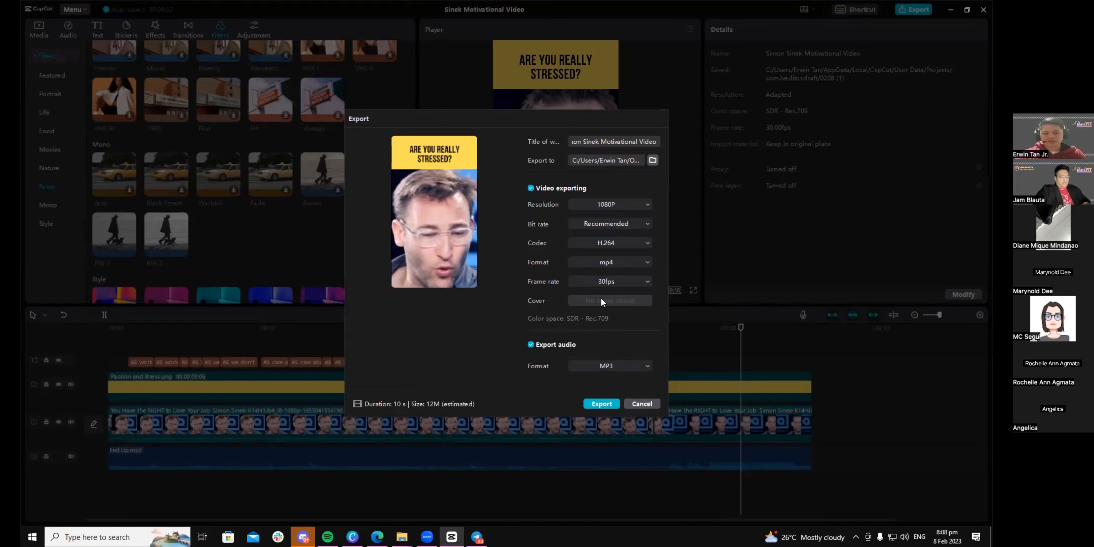
click(531, 345)
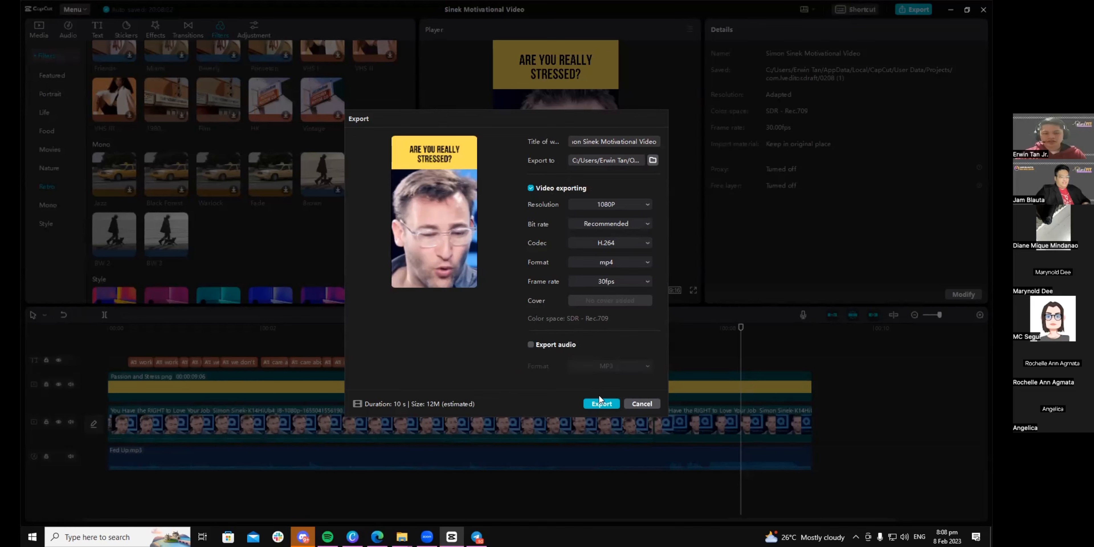
click(612, 403)
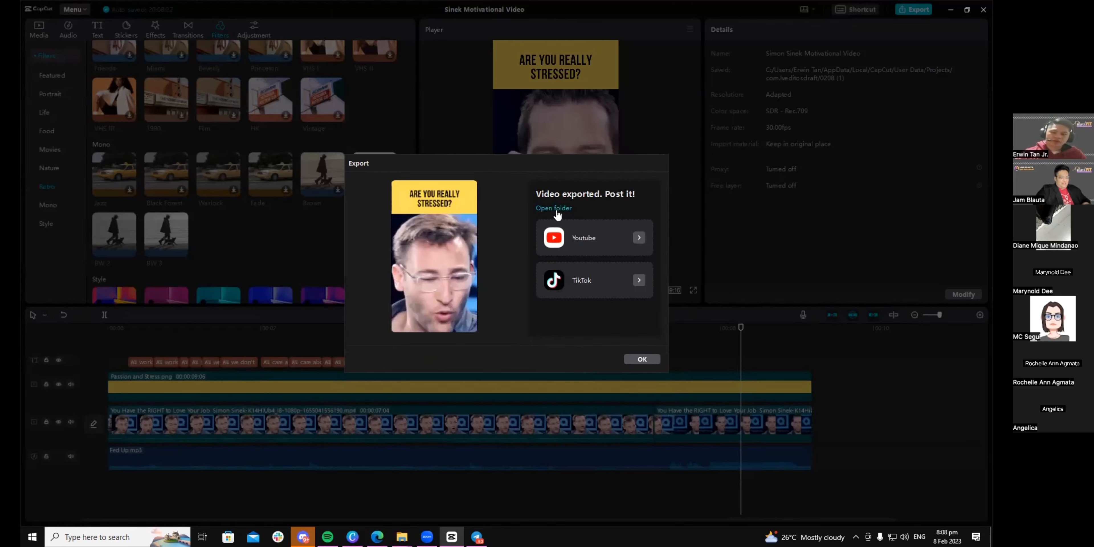
Step: Play the exported video from its output folder, and return to CapCut to dismiss the finished export dialog
double_click(899, 301)
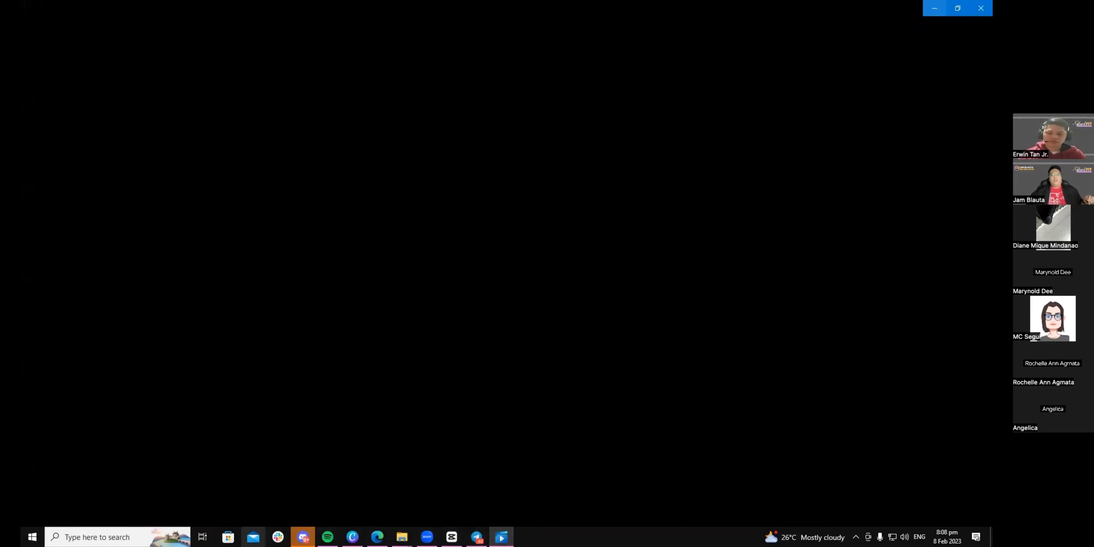
click(352, 538)
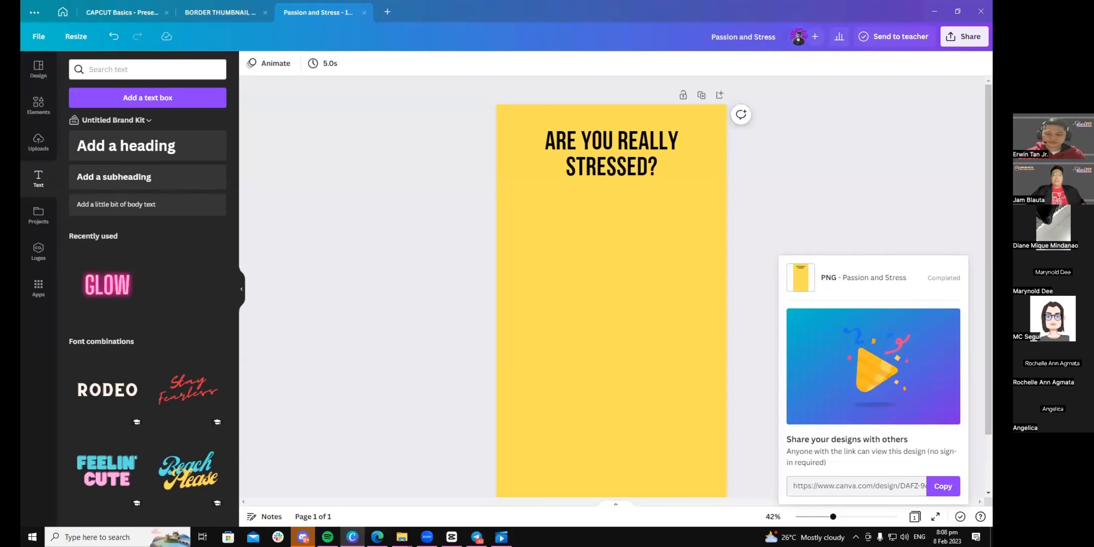
click(452, 538)
click(629, 359)
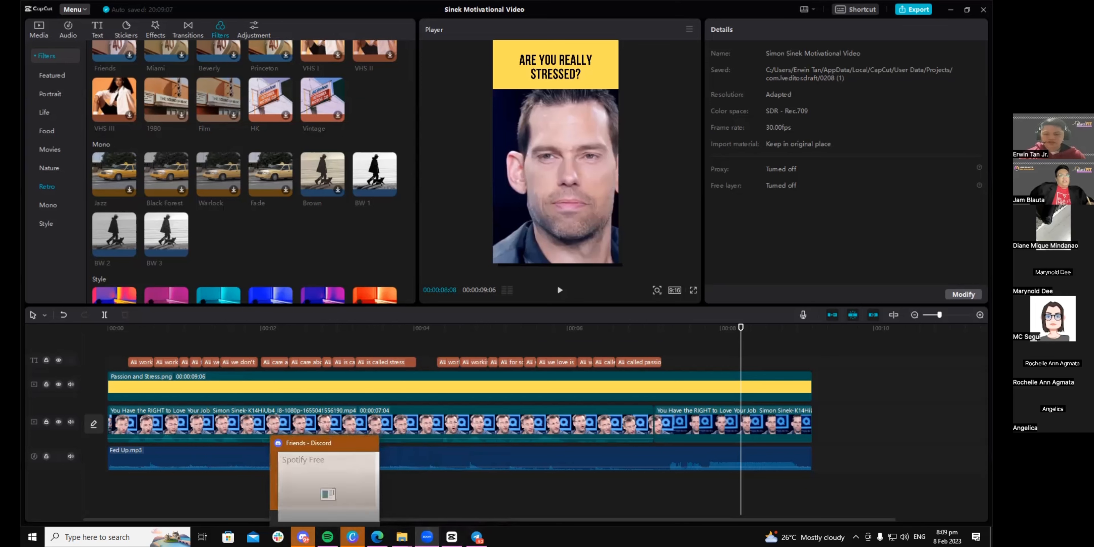
Step: Switch to the Canva window with the yellow banner design
mouse_move(352, 536)
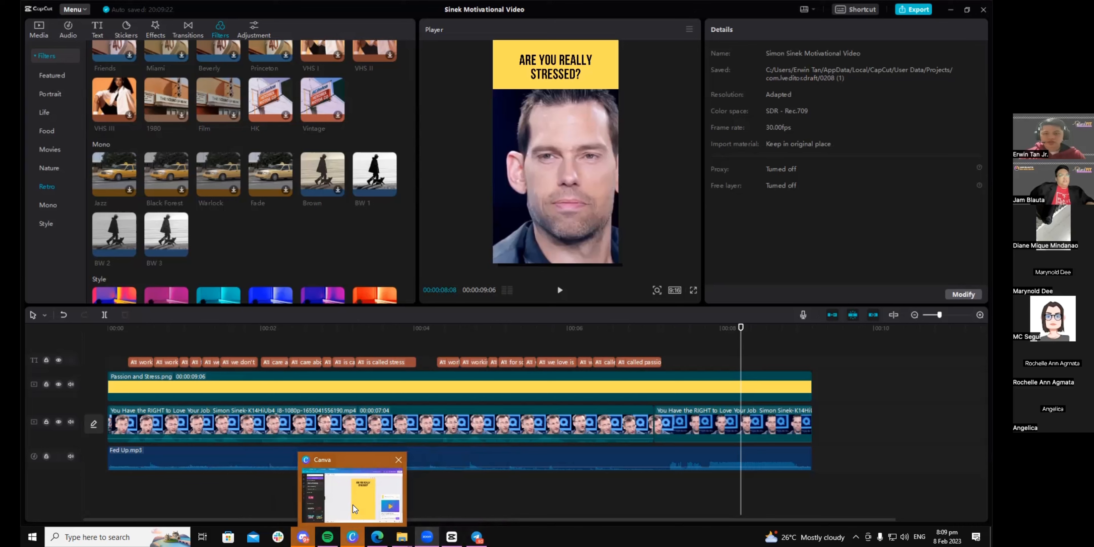